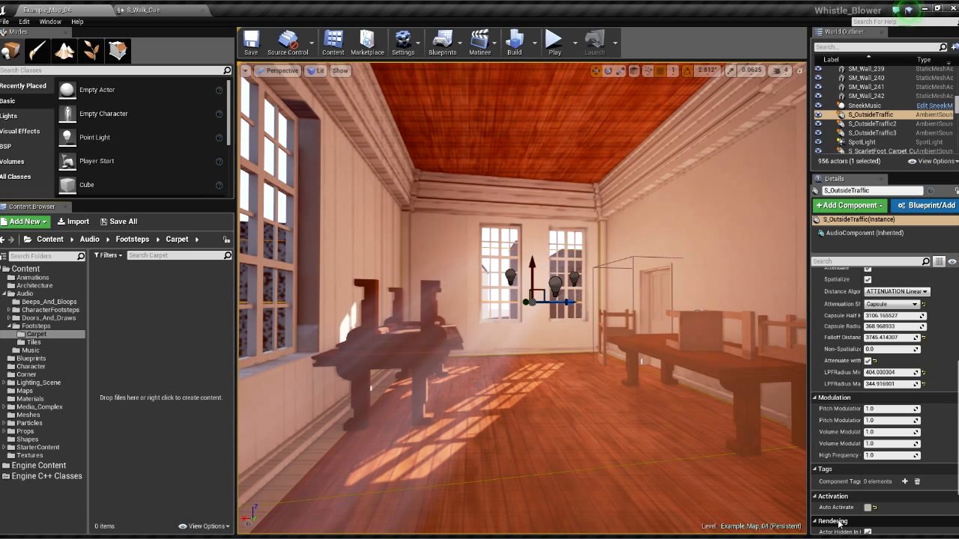
pyautogui.moveTo(521, 298); pyautogui.dragTo(542, 296, button='right')
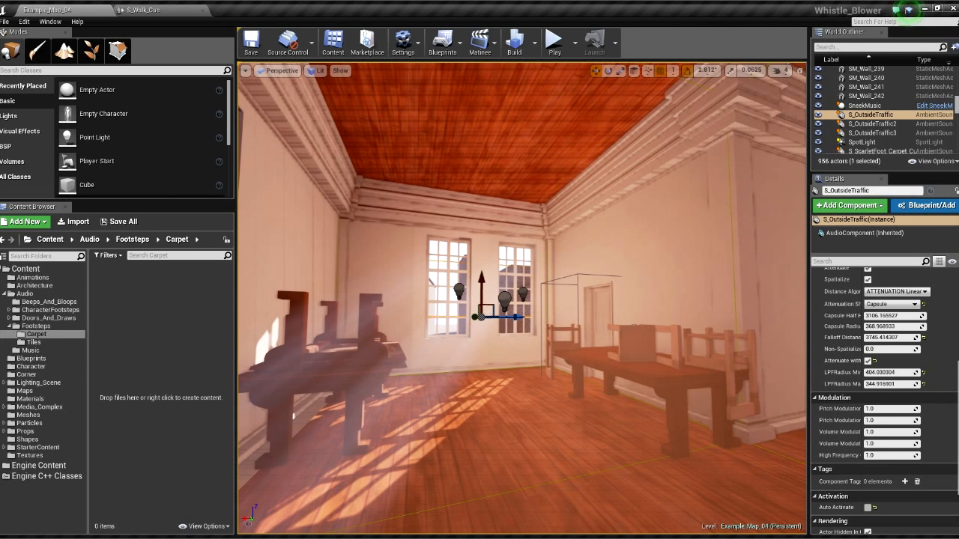
pyautogui.moveTo(542, 295); pyautogui.dragTo(528, 322, button='right')
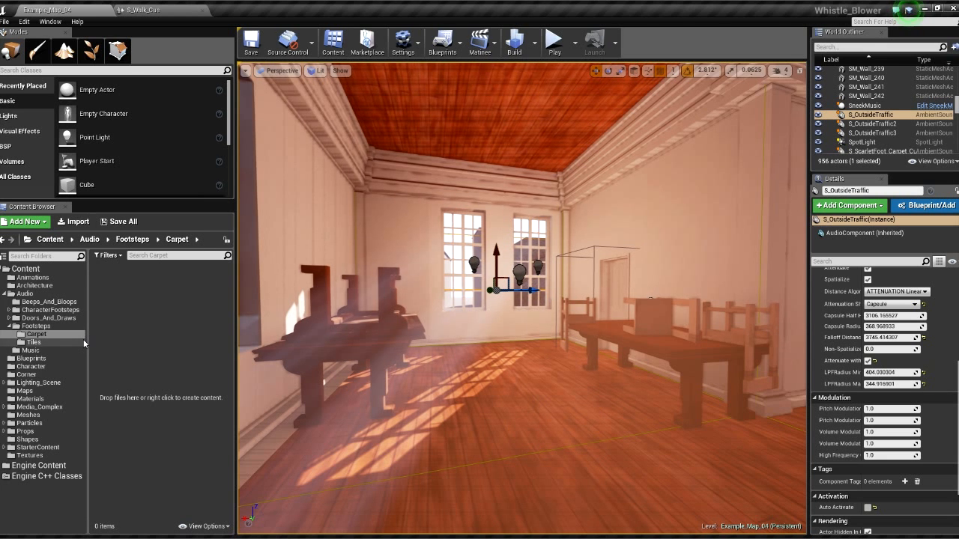
# - Expand the Audio content folder and open its Footsteps subfolder
pyautogui.click(4, 297)
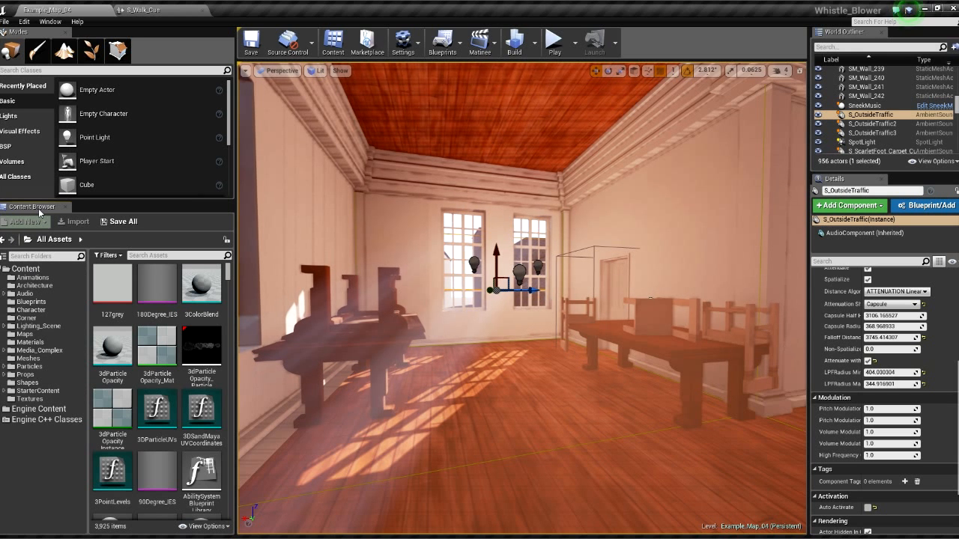
pyautogui.click(25, 293)
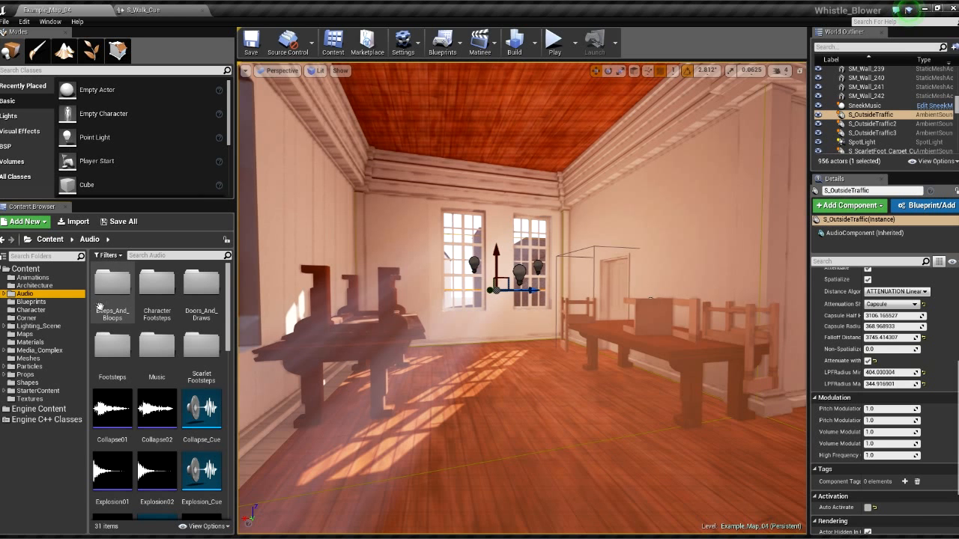
pyautogui.click(6, 295)
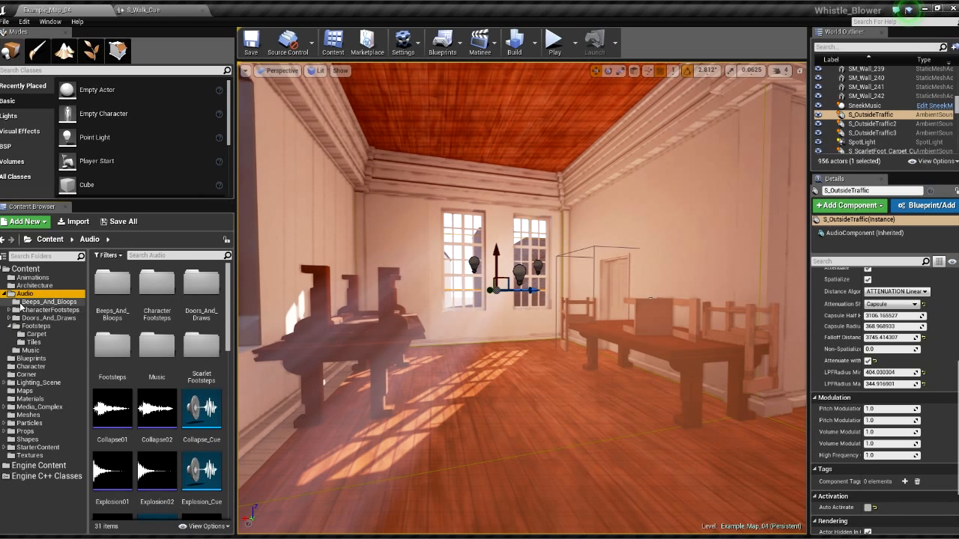
pyautogui.click(38, 302)
pyautogui.click(33, 310)
pyautogui.click(24, 295)
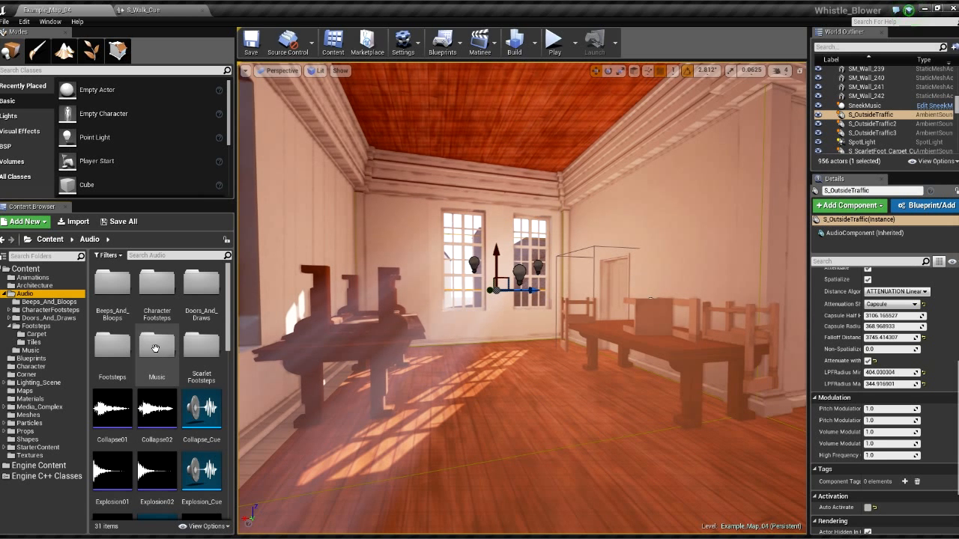
pyautogui.click(30, 327)
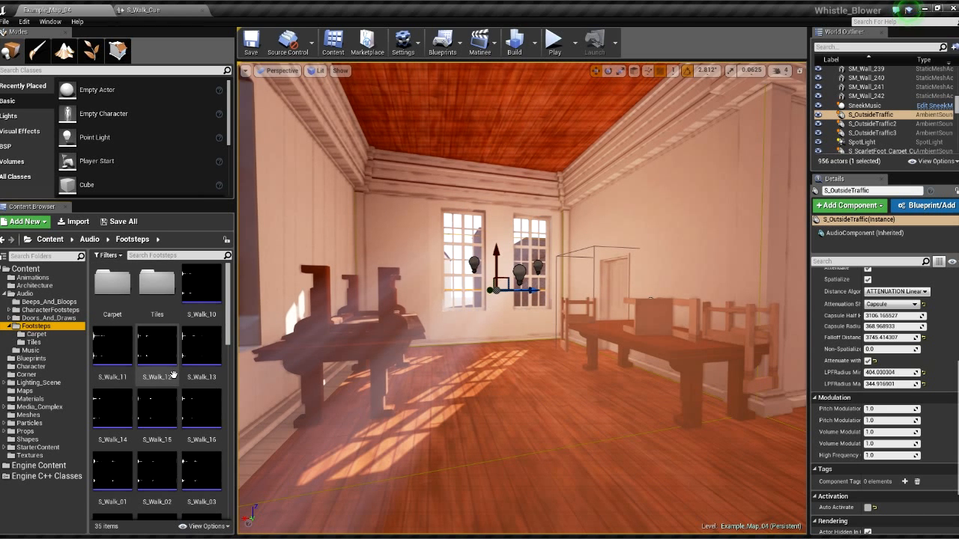
# - Look through the S_Walk and S_WalkLeather sound waves and the sound cue in the Footsteps folder
pyautogui.scroll(-1, 180, 353)
pyautogui.scroll(-6, 180, 353)
pyautogui.scroll(-6, 195, 385)
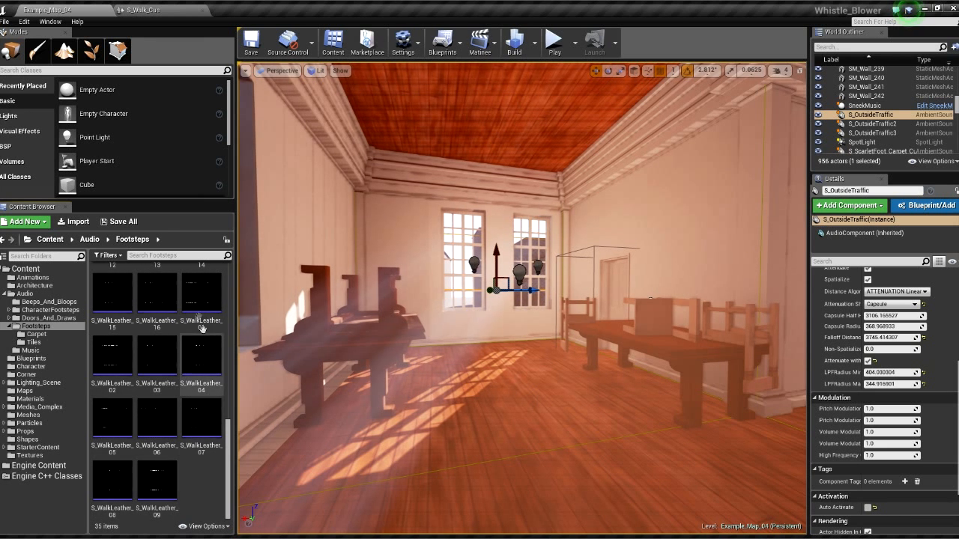
pyautogui.scroll(5, 182, 448)
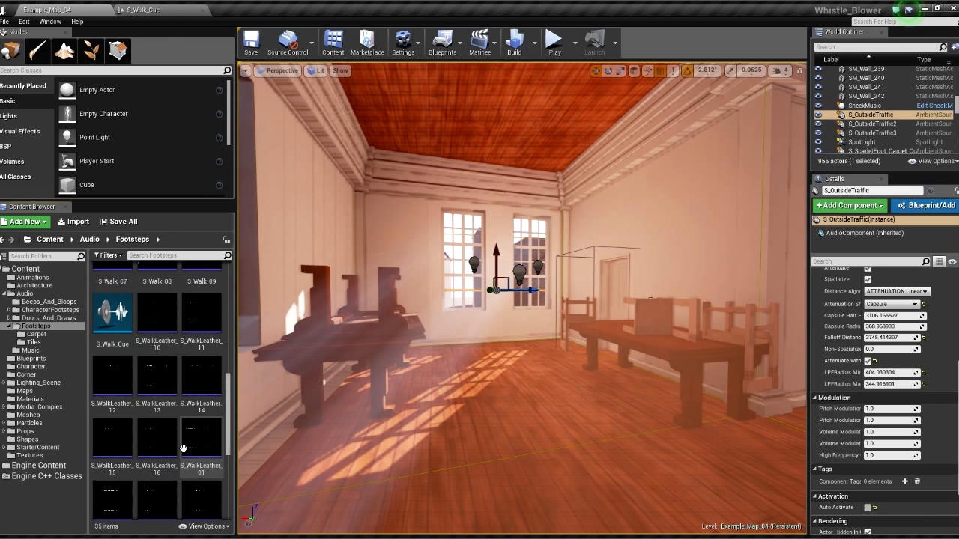
pyautogui.scroll(3, 182, 447)
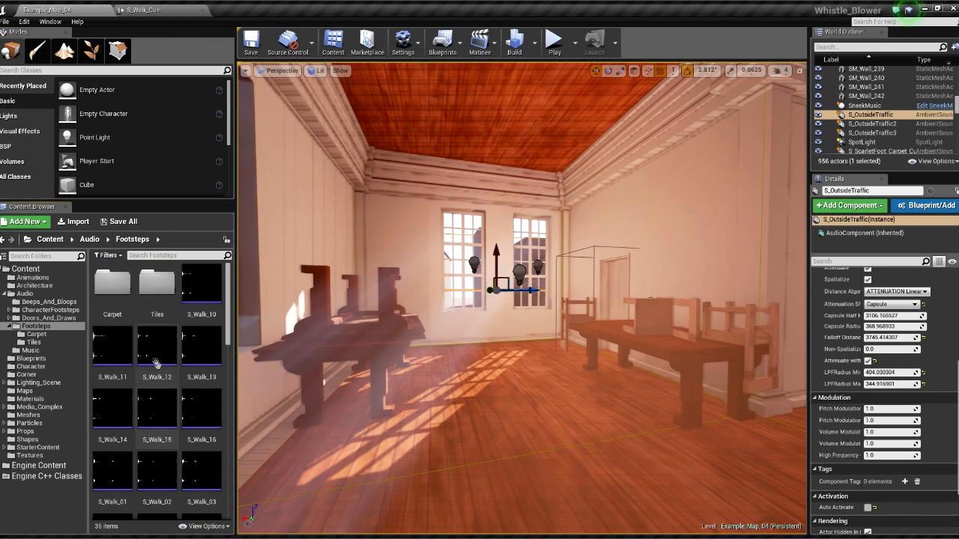
pyautogui.scroll(-6, 159, 371)
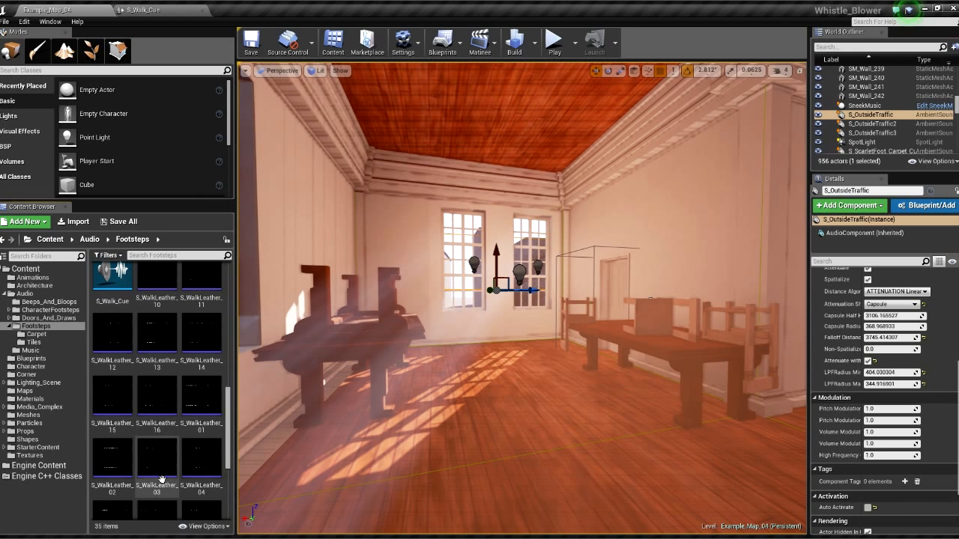
pyautogui.scroll(1, 165, 465)
pyautogui.scroll(3, 165, 443)
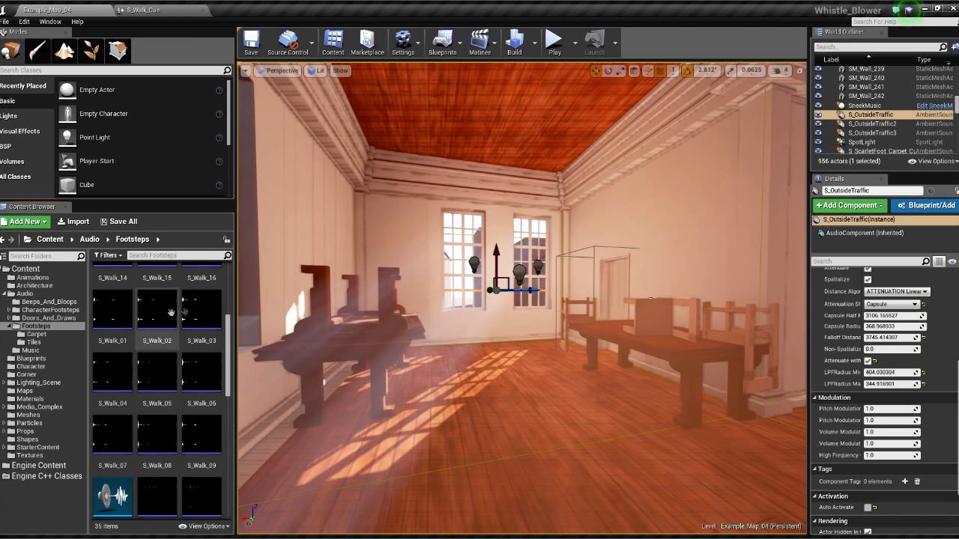
pyautogui.scroll(-1, 164, 427)
pyautogui.scroll(2, 116, 289)
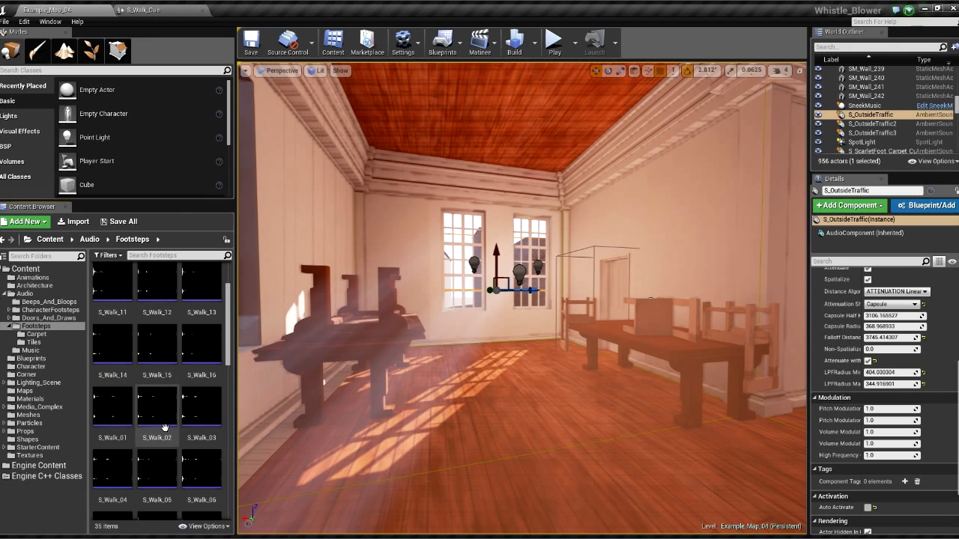
# - Open the S_Walk_11 sound wave, try its Looping option on and off again, and close the asset
pyautogui.doubleClick(115, 290)
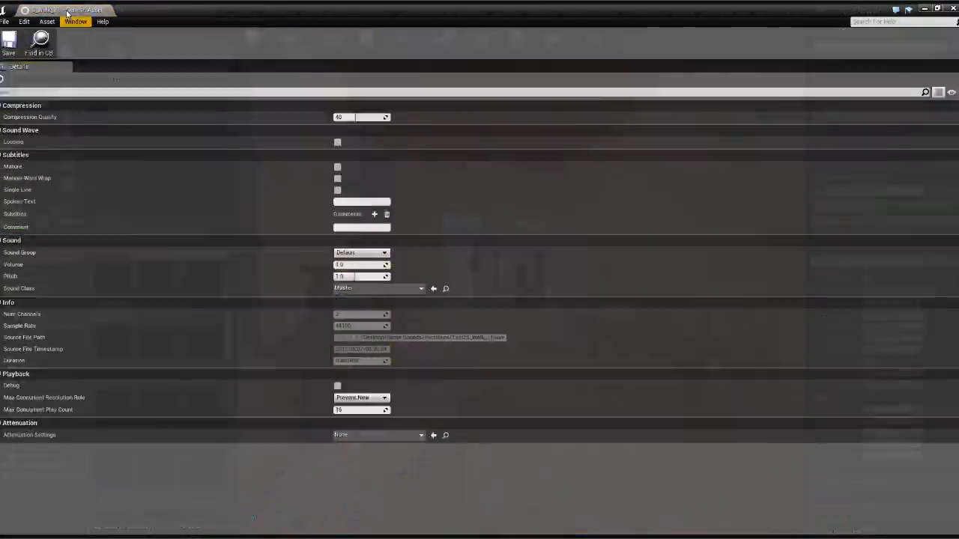
pyautogui.click(105, 10)
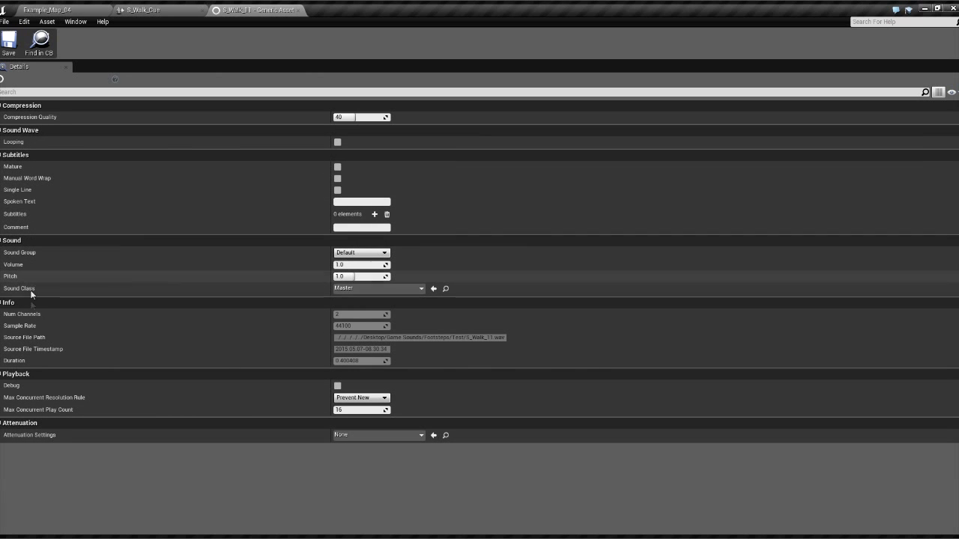
pyautogui.click(337, 142)
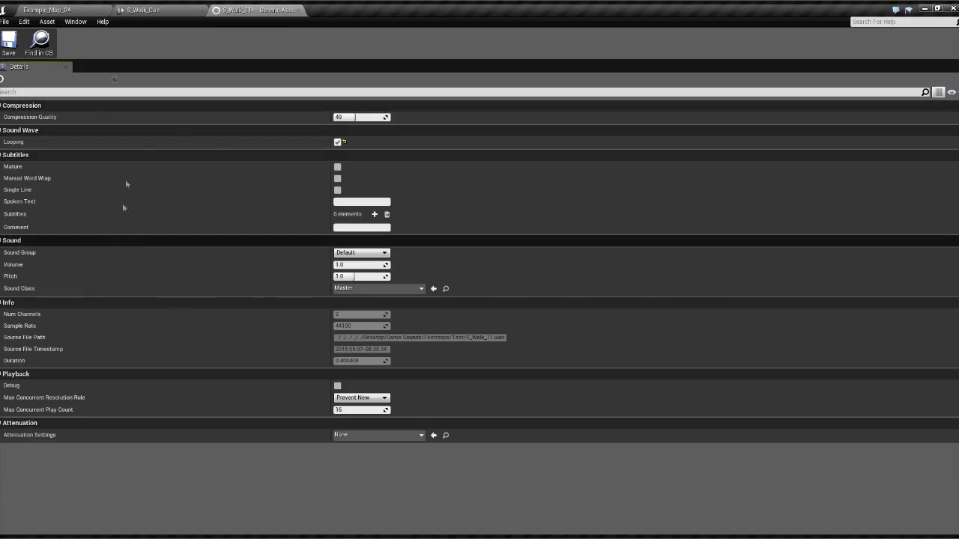
pyautogui.click(337, 142)
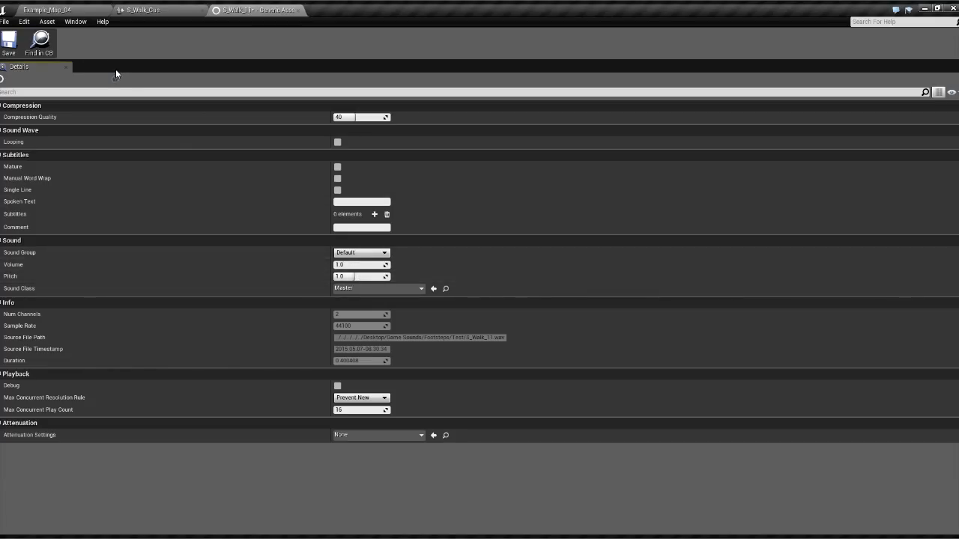
pyautogui.click(298, 11)
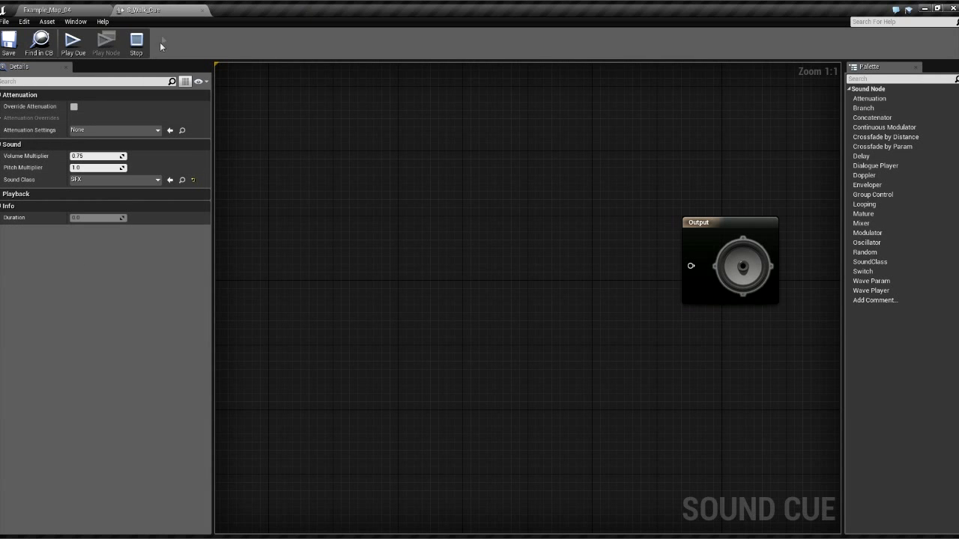
# - Reopen the S_Walk_11 sound wave, lower its volume to about 0.18, and preview the sound from the Footsteps folder
pyautogui.click(109, 11)
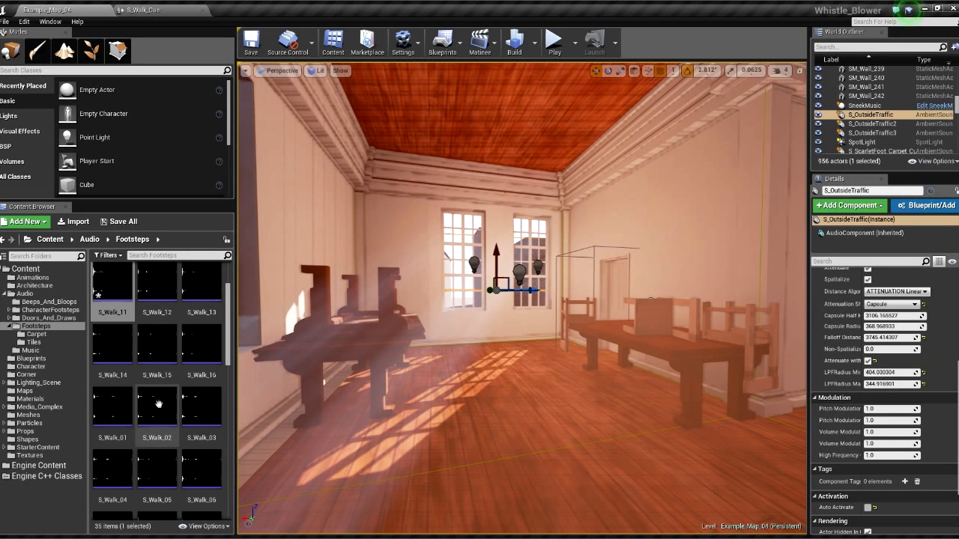
pyautogui.click(116, 283)
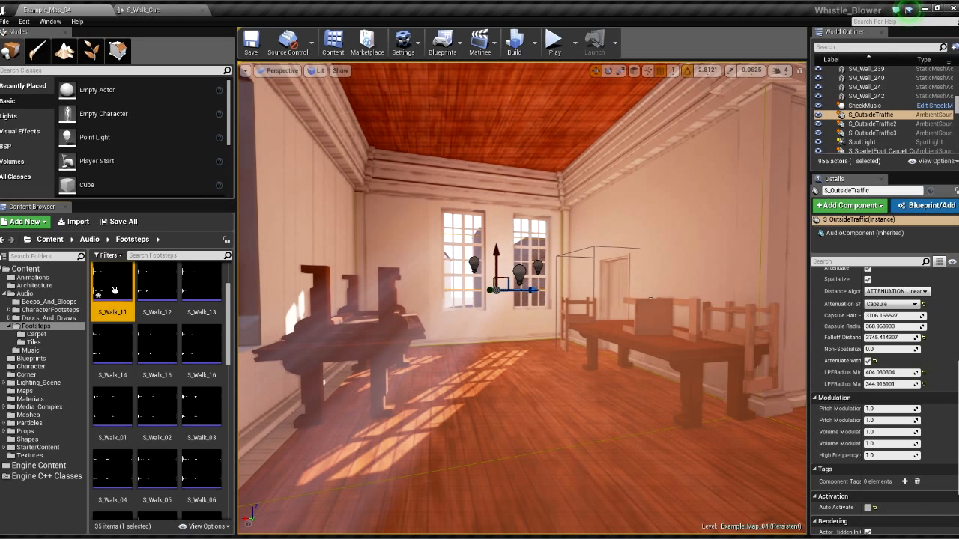
pyautogui.doubleClick(114, 289)
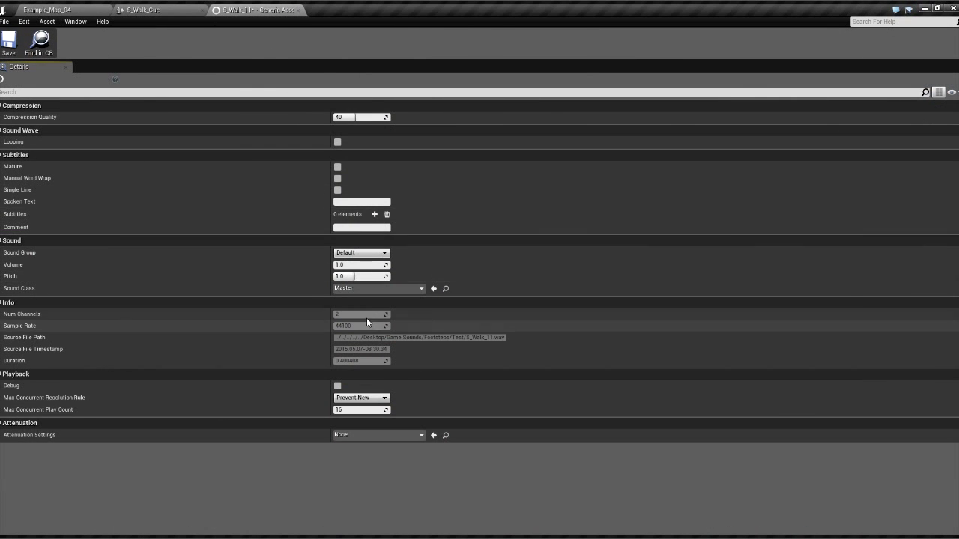
pyautogui.moveTo(361, 264); pyautogui.dragTo(300, 265)
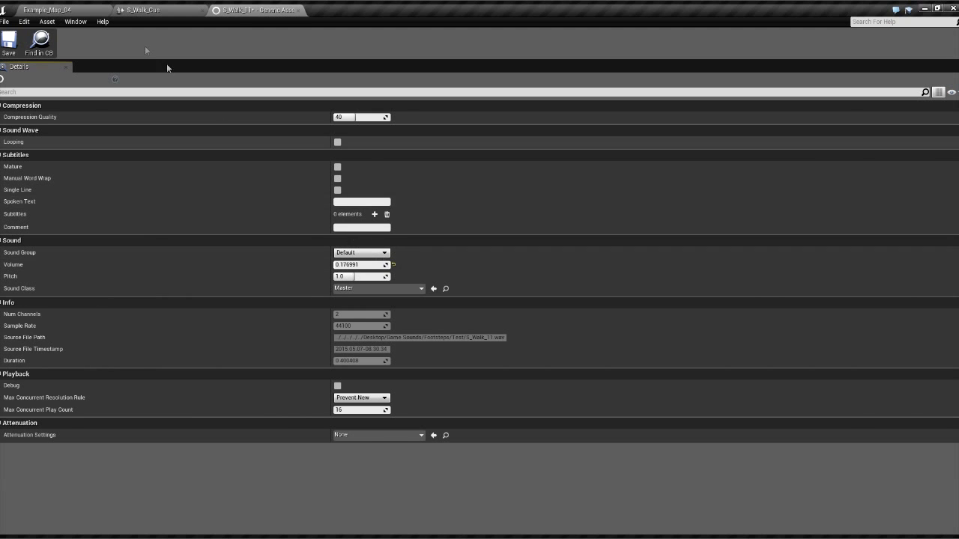
pyautogui.click(78, 10)
pyautogui.click(119, 288)
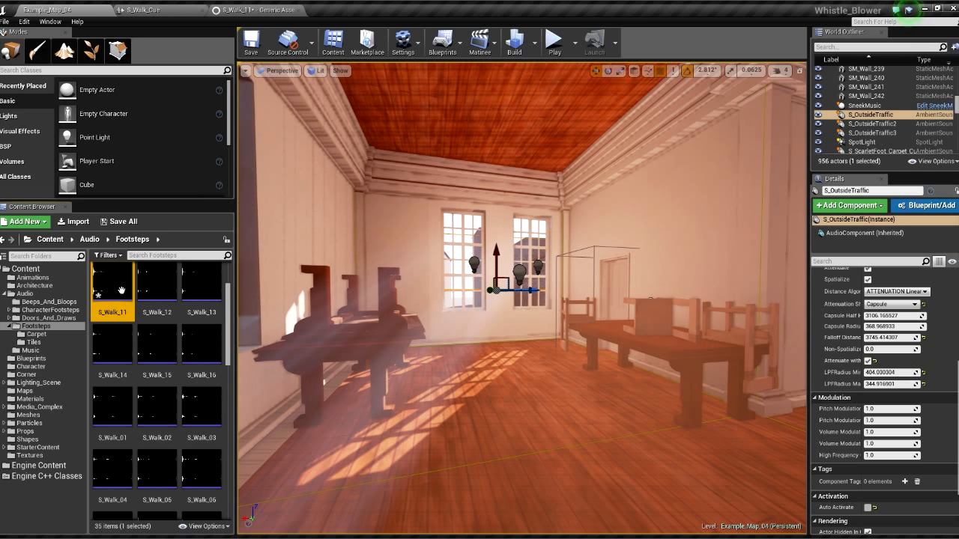
# - Raise the S_Walk_11 volume to about 2.6 and preview the sound from the Footsteps folder
pyautogui.click(255, 10)
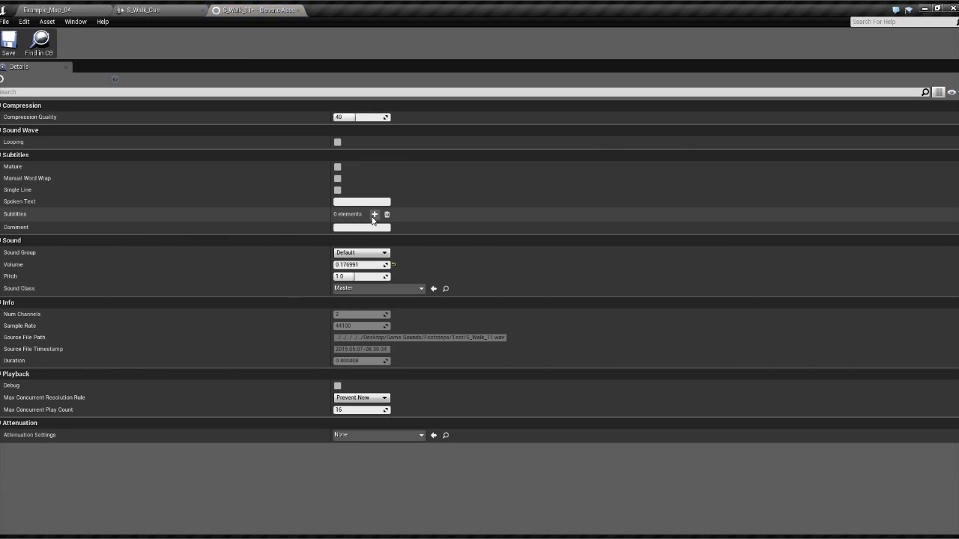
pyautogui.moveTo(381, 264); pyautogui.dragTo(465, 264)
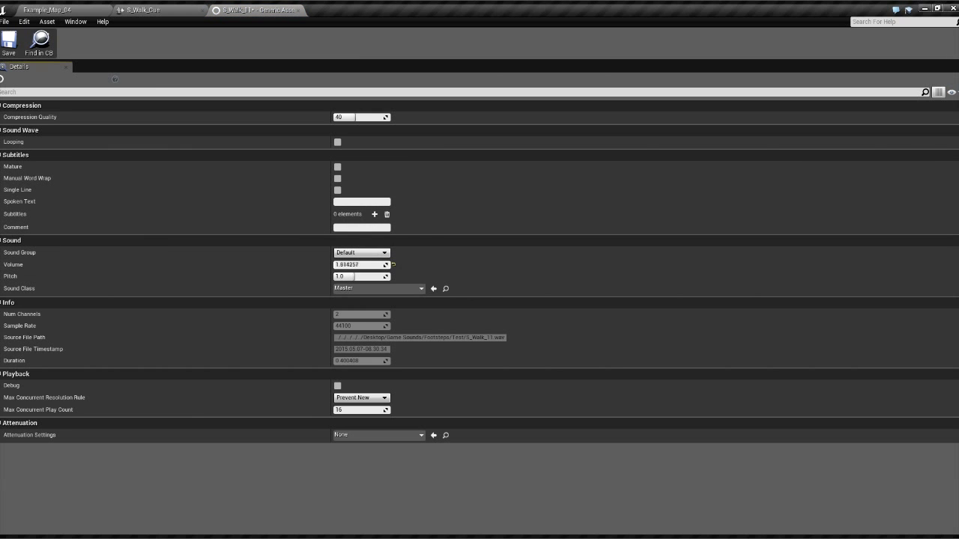
pyautogui.click(75, 10)
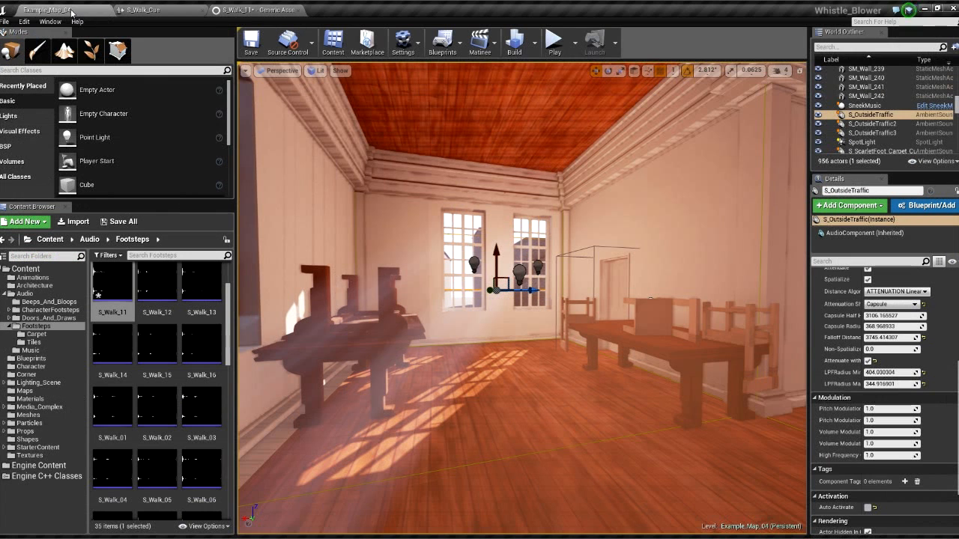
pyautogui.click(127, 300)
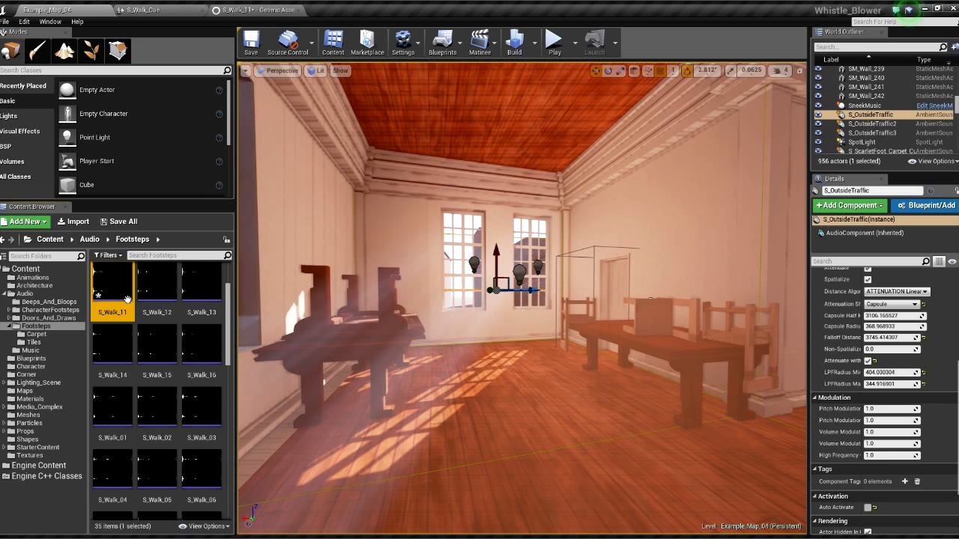
# - Lower the S_Walk_11 pitch to about 0.48 and go back to the Footsteps folder to preview it
pyautogui.click(255, 11)
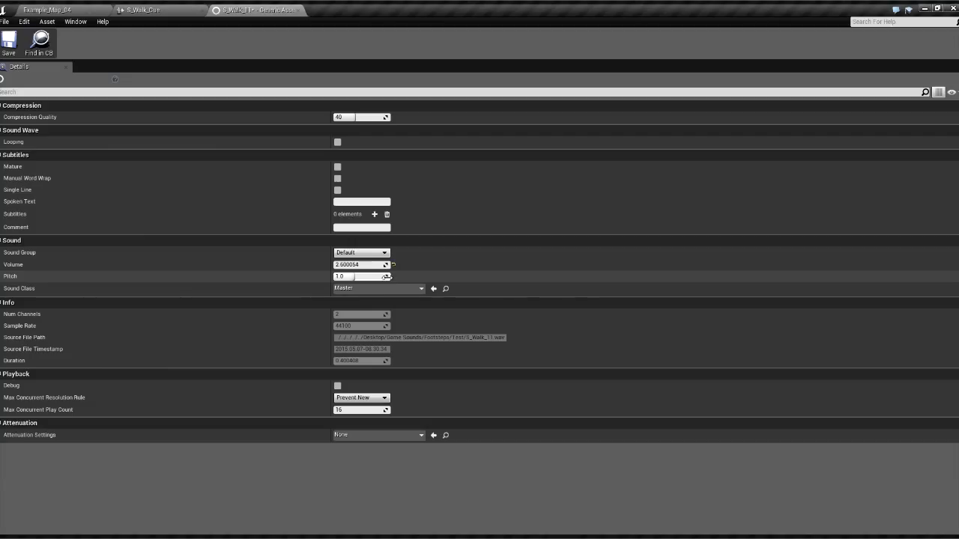
pyautogui.moveTo(386, 277)
pyautogui.mouseDown()
pyautogui.moveTo(412, 277)
pyautogui.moveTo(375, 277)
pyautogui.mouseUp()
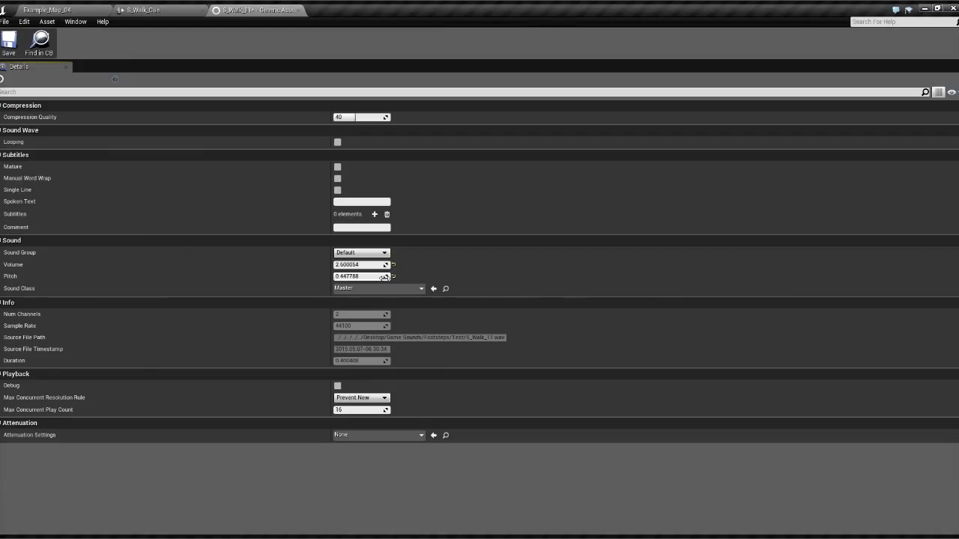
pyautogui.moveTo(383, 277); pyautogui.dragTo(383, 277)
pyautogui.click(77, 15)
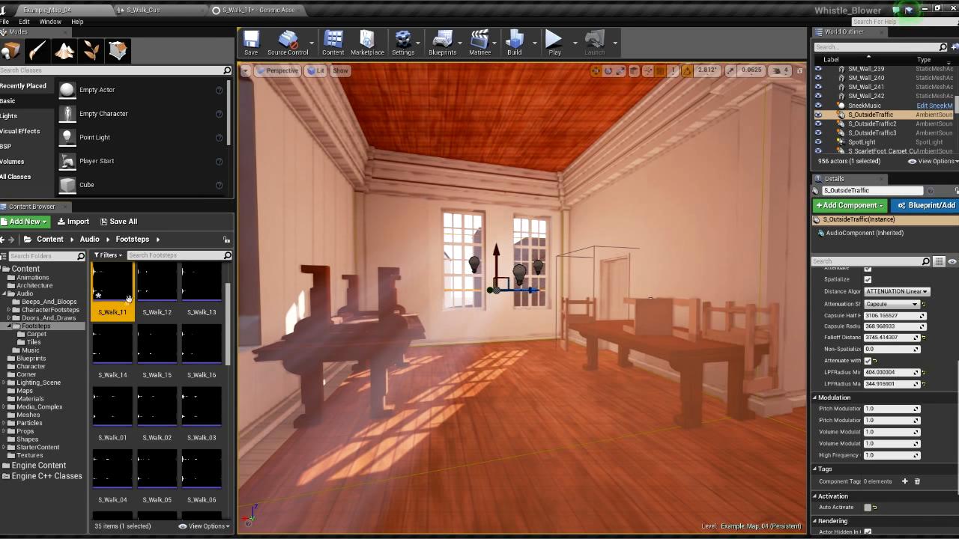
# - Set the S_Walk_11 volume to 0.75 and its pitch to 1.0, and save the sound wave
pyautogui.doubleClick(108, 288)
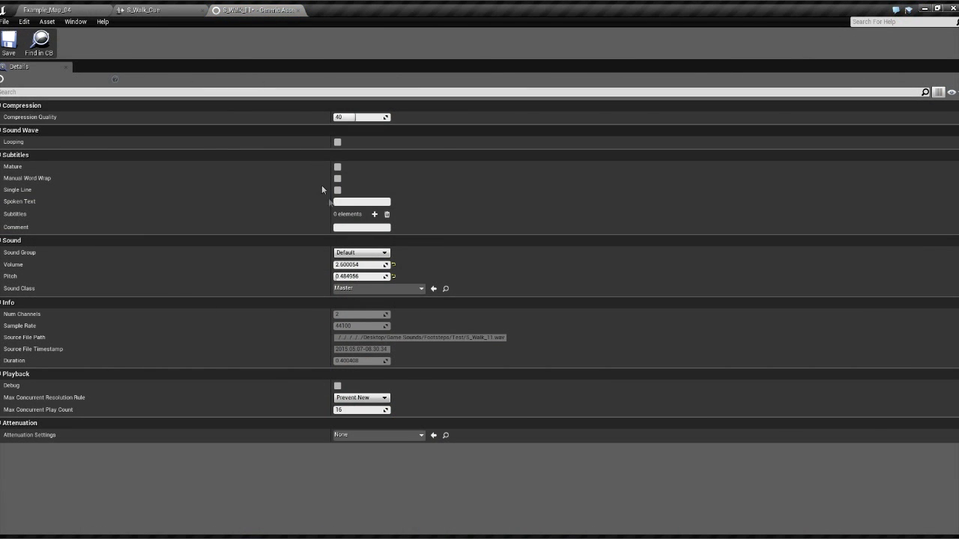
pyautogui.click(363, 265)
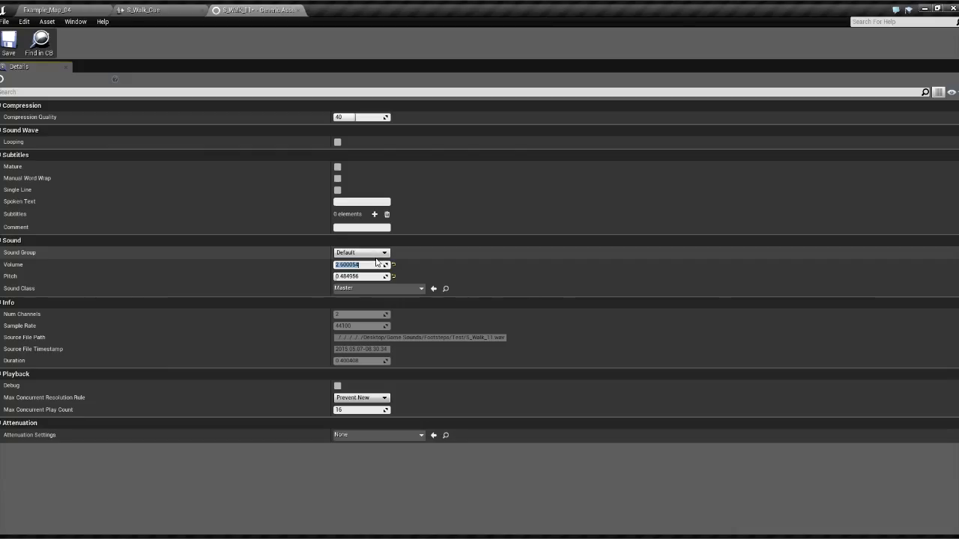
pyautogui.write('.75')
pyautogui.click(364, 276)
pyautogui.write('1.0')
pyautogui.press('Return')
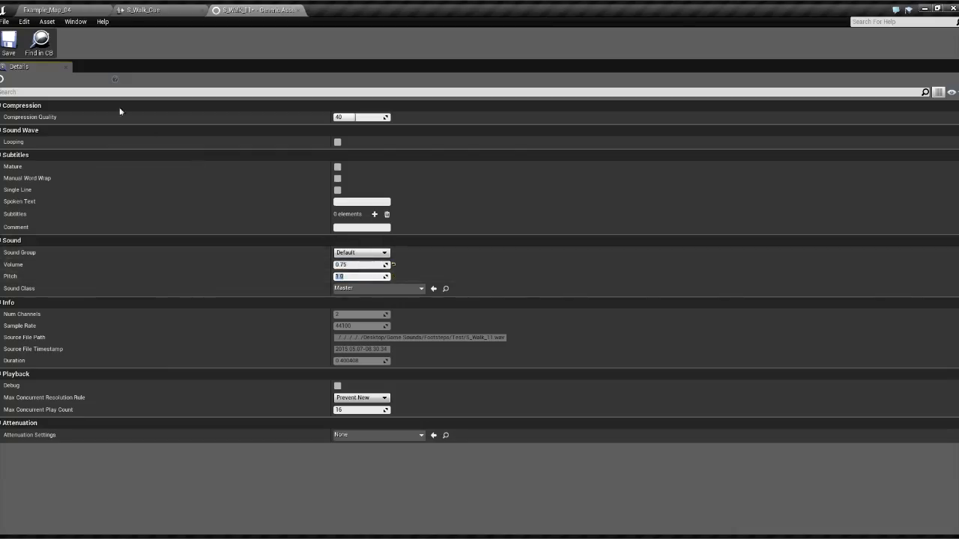
pyautogui.click(9, 42)
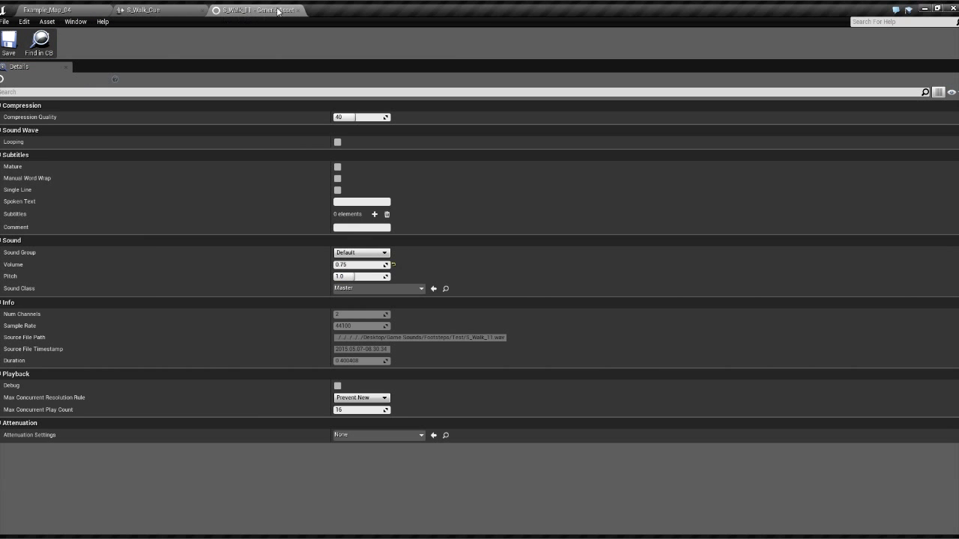
pyautogui.click(77, 10)
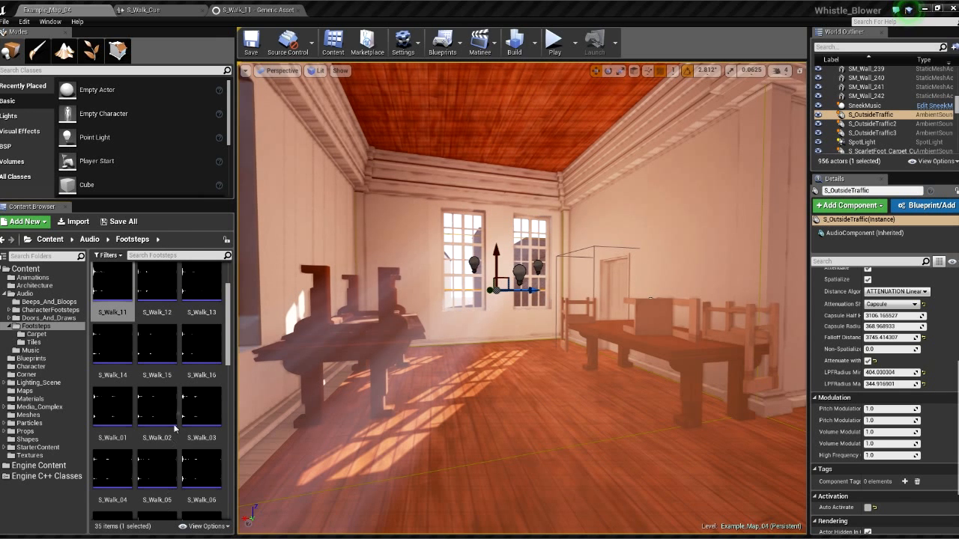
# - Create a sound cue from the S_Walk_11 sound wave in the Footsteps folder, keeping the default name
pyautogui.click(157, 282)
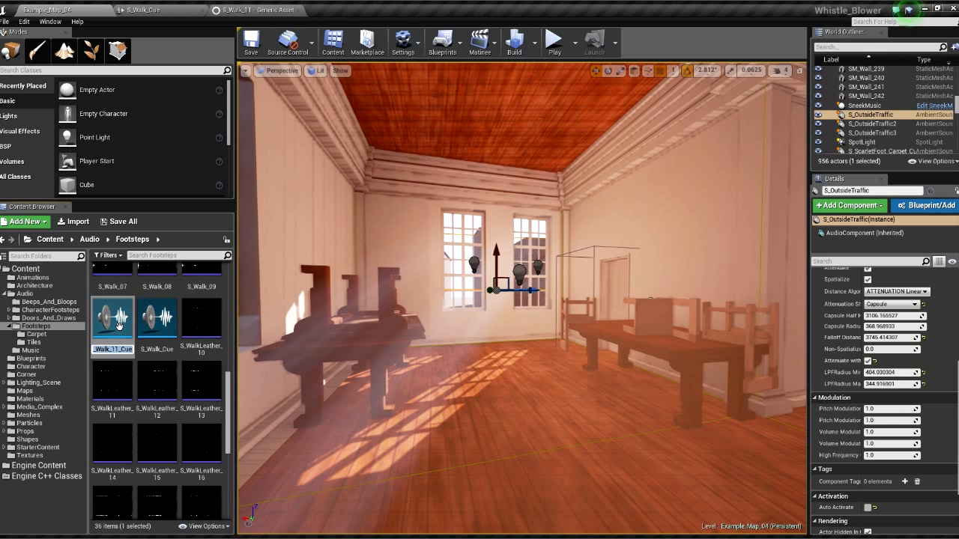
pyautogui.scroll(3, 139, 373)
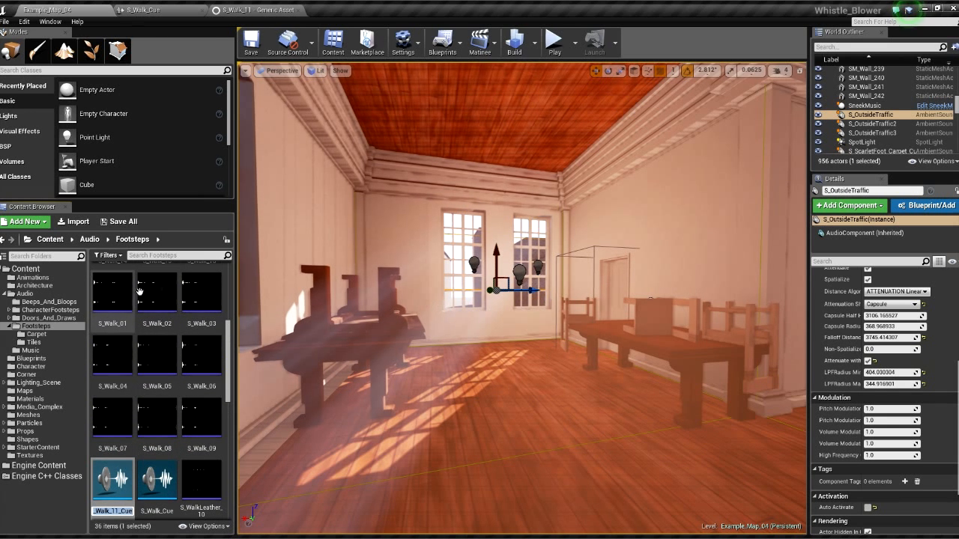
pyautogui.scroll(3, 141, 292)
pyautogui.scroll(-4, 116, 285)
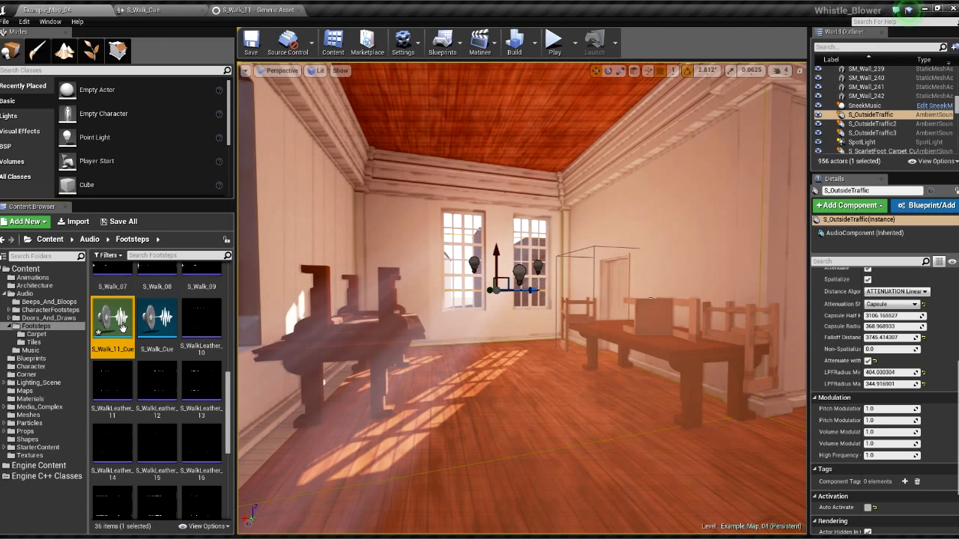
pyautogui.scroll(-3, 134, 356)
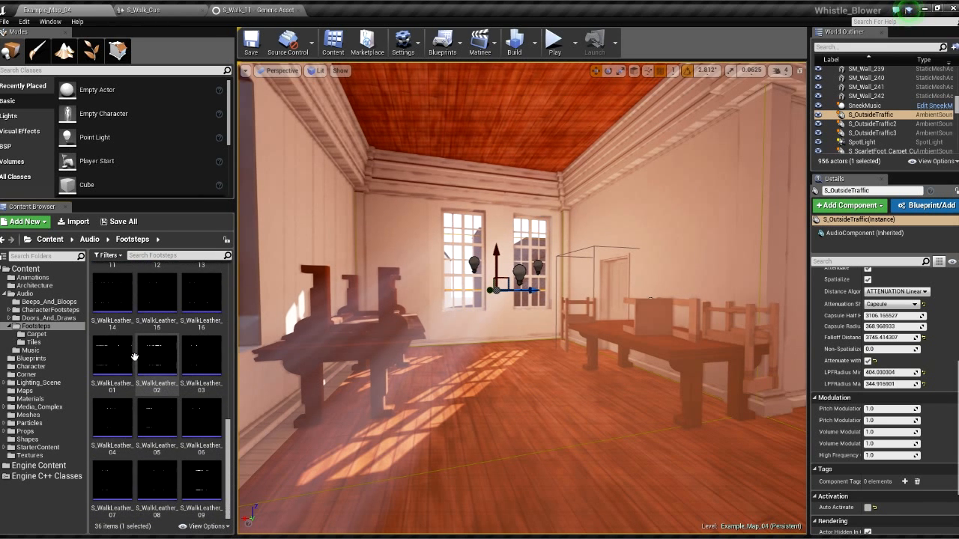
pyautogui.scroll(3, 132, 368)
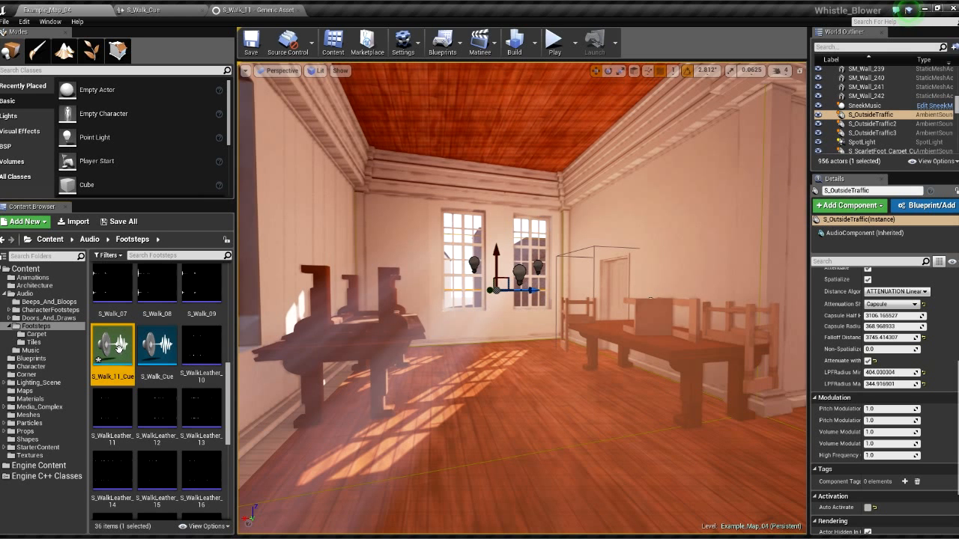
pyautogui.scroll(3, 120, 342)
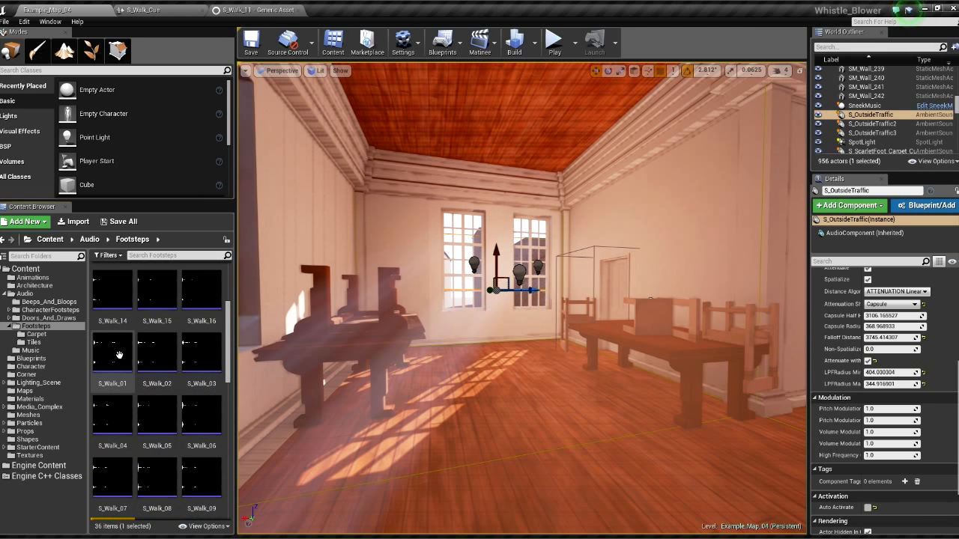
# - Preview the original S_Walk_11 sound wave in the Footsteps folder
pyautogui.click(119, 354)
pyautogui.scroll(1, 118, 352)
pyautogui.click(118, 322)
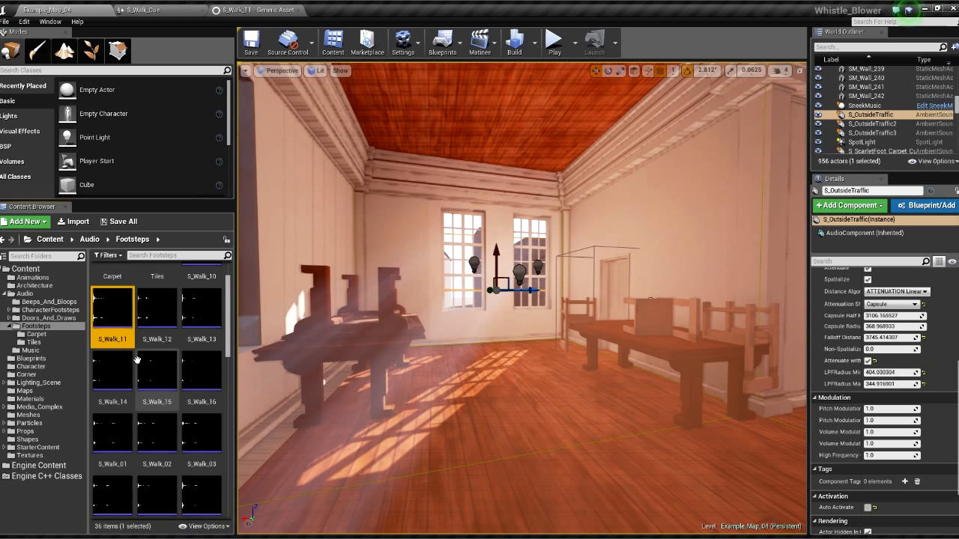
pyautogui.scroll(-4, 129, 356)
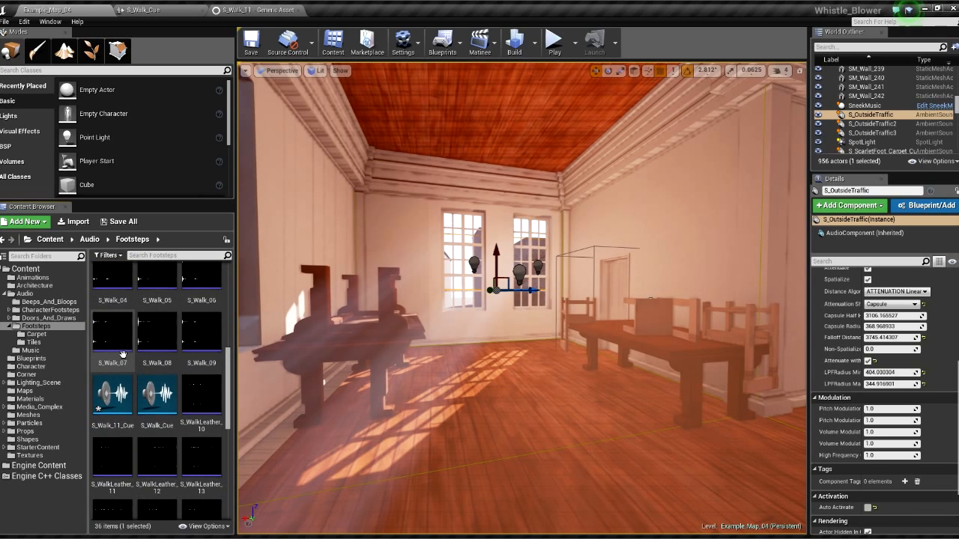
# - In the S_Walk_11 cue, move the Wave Player node away from the Output and lower the pitch multiplier to about 0.14
pyautogui.doubleClick(112, 393)
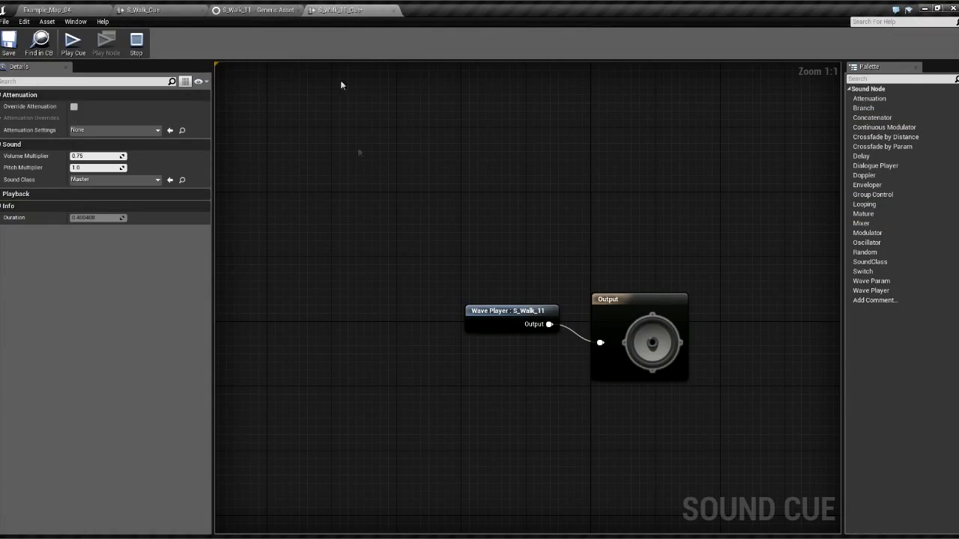
pyautogui.moveTo(485, 315); pyautogui.dragTo(376, 316)
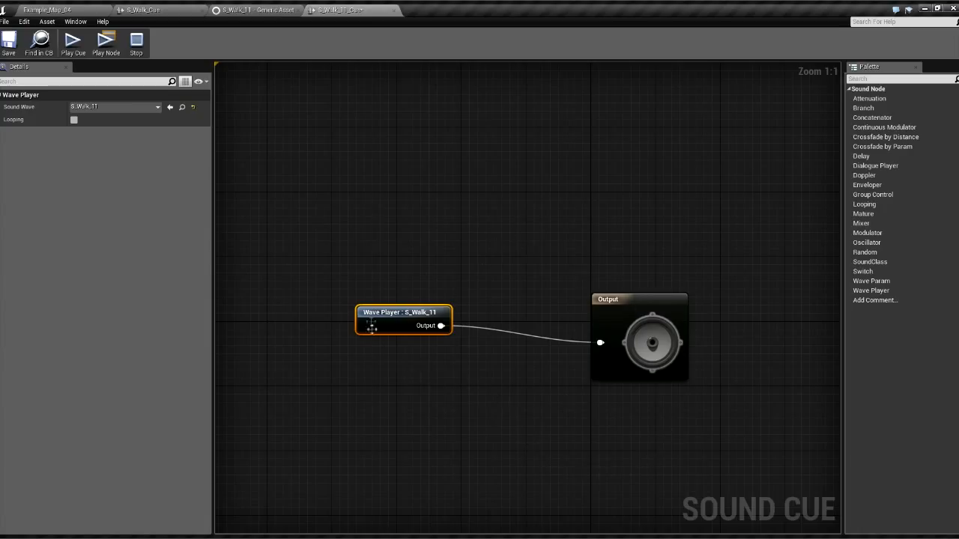
pyautogui.click(610, 309)
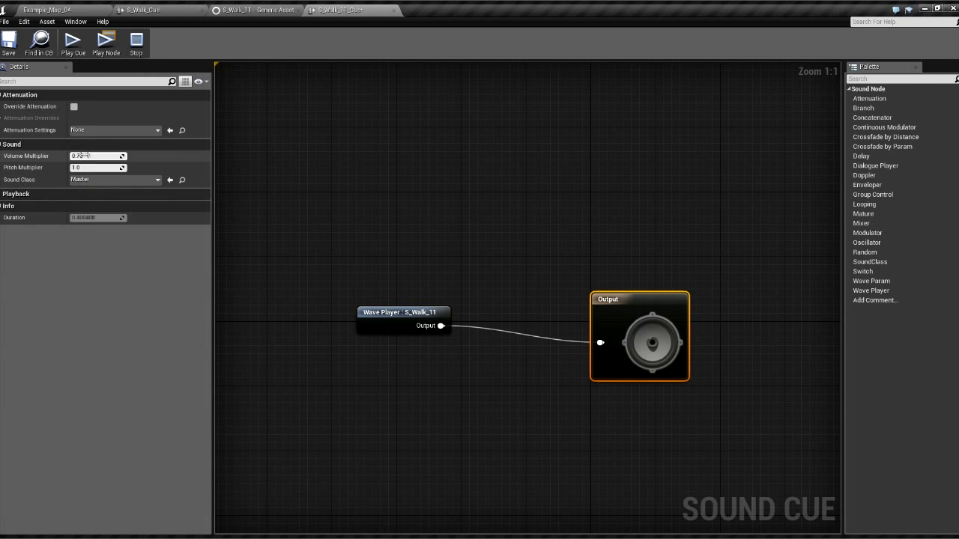
pyautogui.moveTo(121, 167)
pyautogui.mouseDown()
pyautogui.moveTo(82, 167)
pyautogui.moveTo(123, 167)
pyautogui.mouseUp()
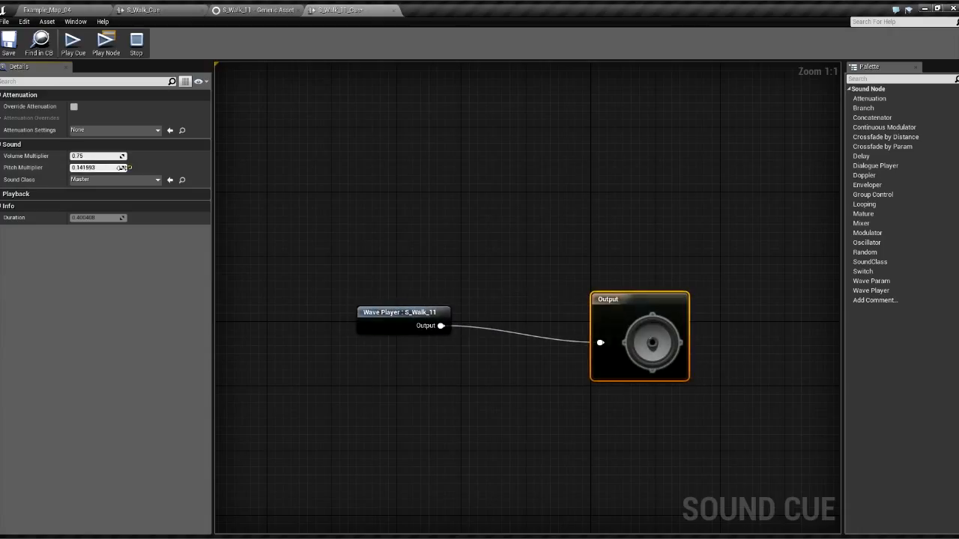
# - Play the S_Walk_11 cue several times, stop playback, and save the cue before returning to the map
pyautogui.click(74, 43)
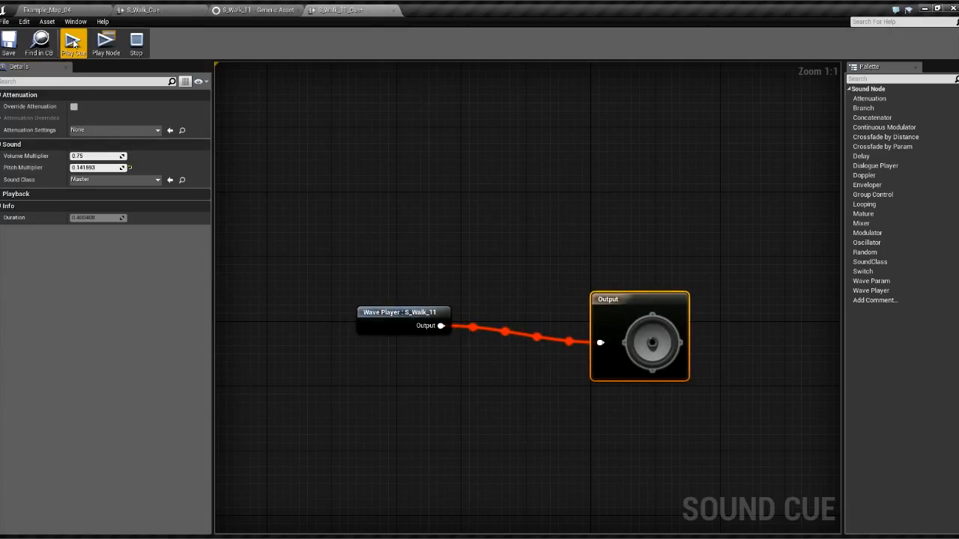
pyautogui.click(74, 43)
pyautogui.click(73, 43)
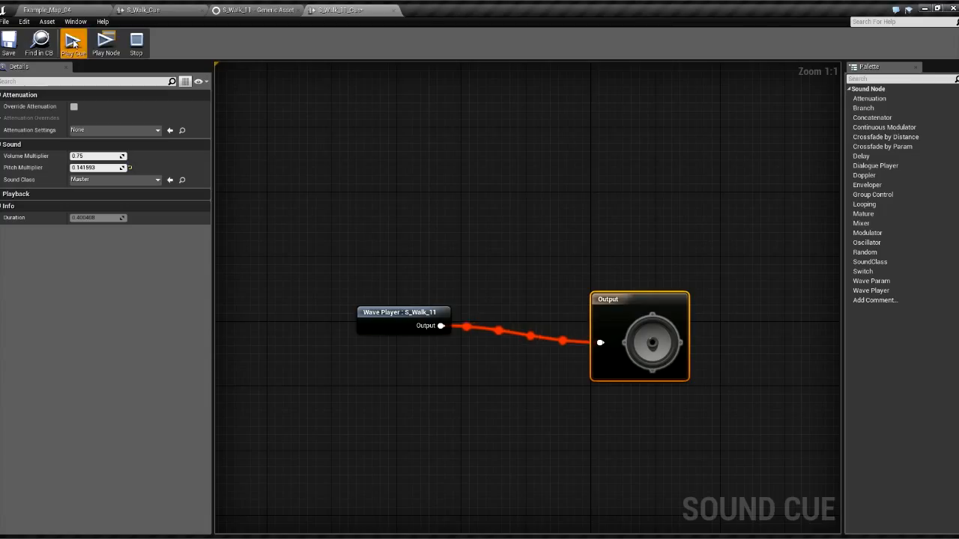
pyautogui.click(74, 43)
pyautogui.click(73, 43)
pyautogui.click(73, 43)
pyautogui.click(73, 43)
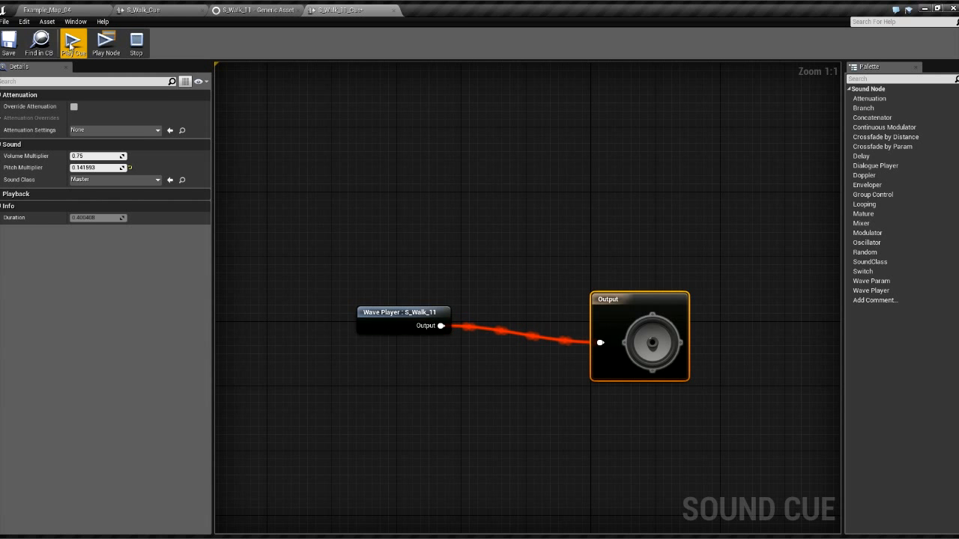
pyautogui.click(136, 43)
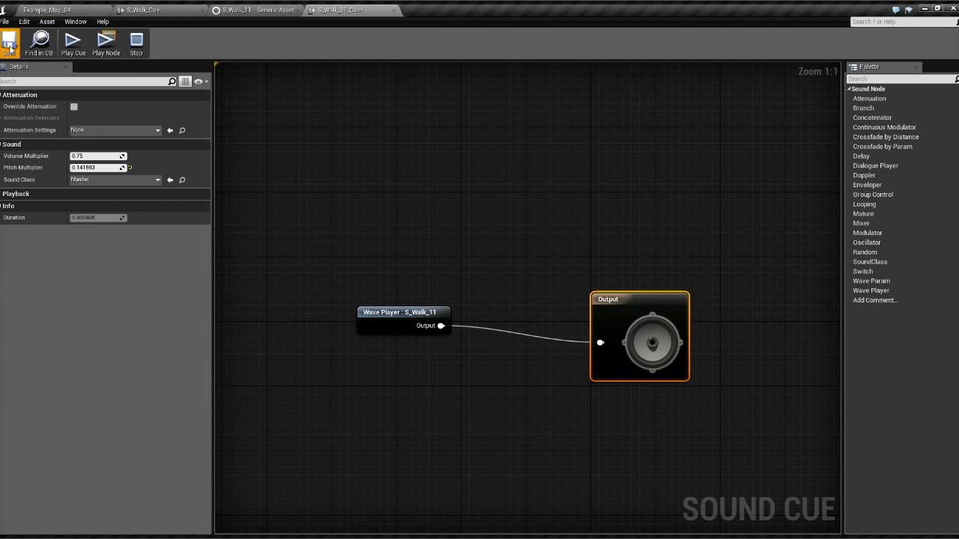
pyautogui.click(72, 10)
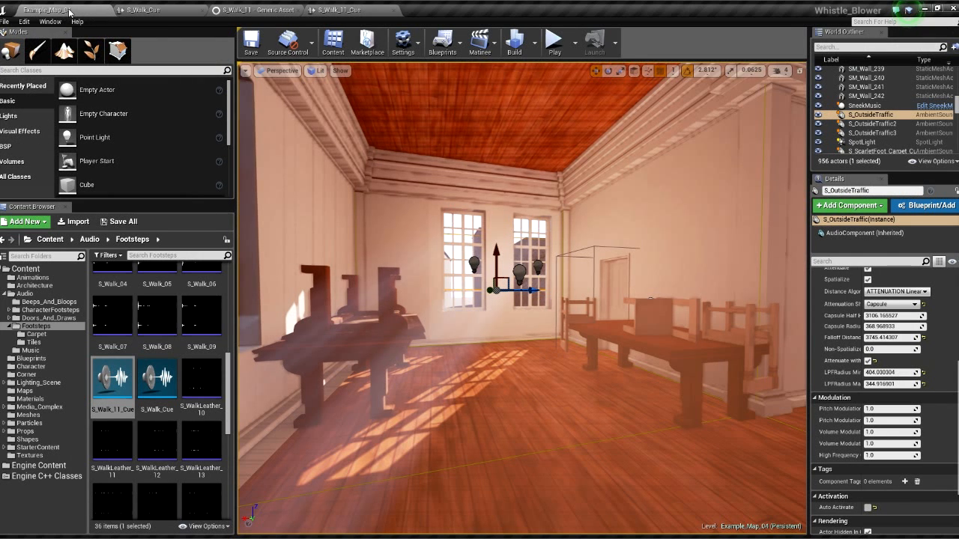
# - Compare the sound of the S_Walk_11 cue with that of the original S_Walk_11 sound wave
pyautogui.click(116, 375)
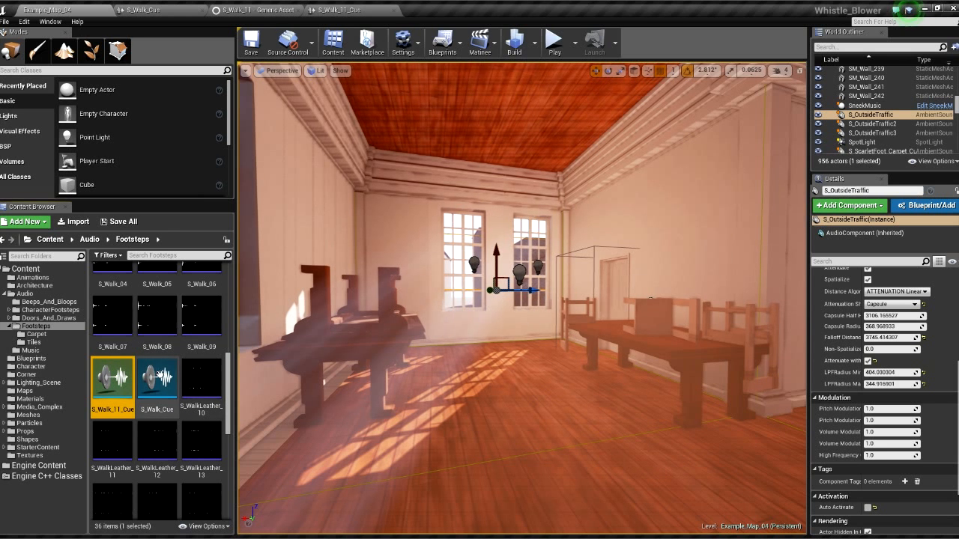
pyautogui.scroll(5, 128, 361)
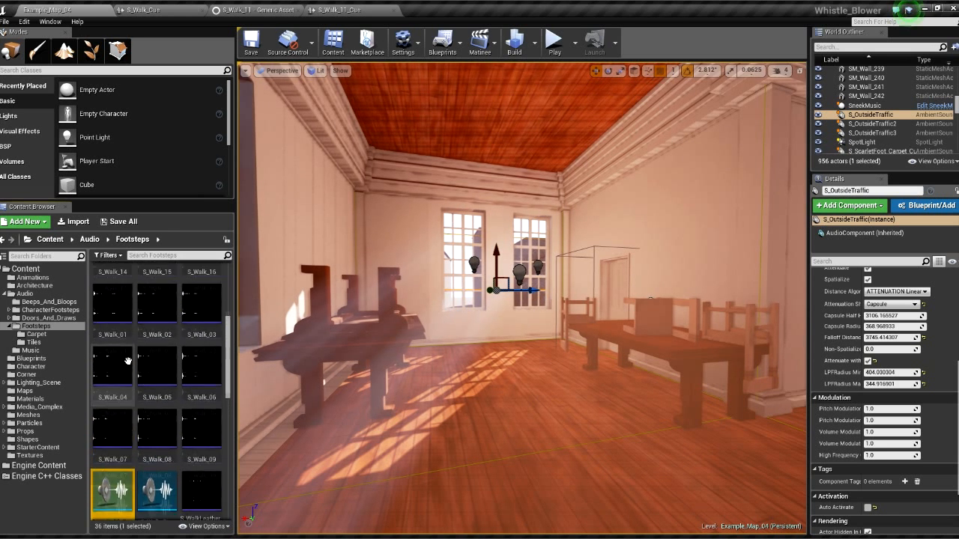
pyautogui.click(116, 326)
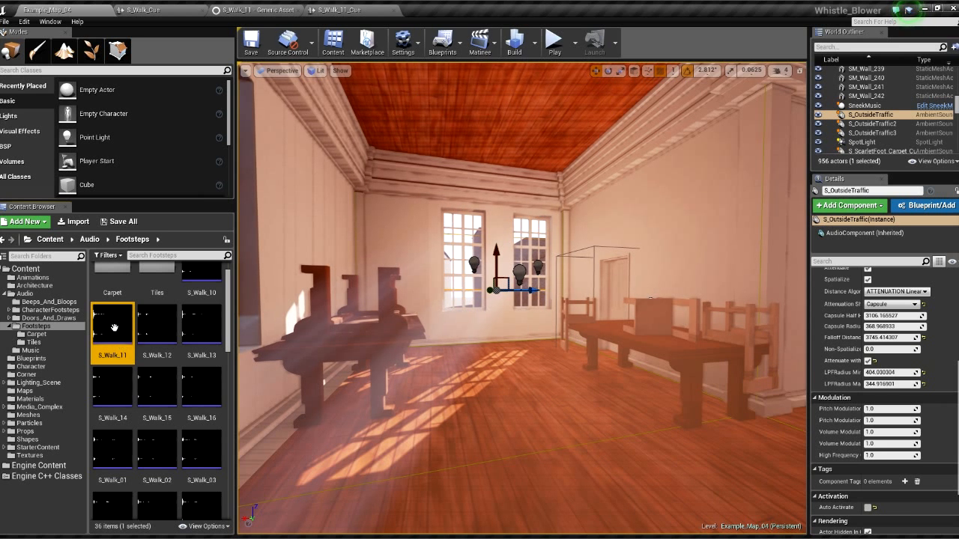
# - Delete the S_Walk_11 cue from the Footsteps folder and close the open asset editors
pyautogui.scroll(-5, 97, 324)
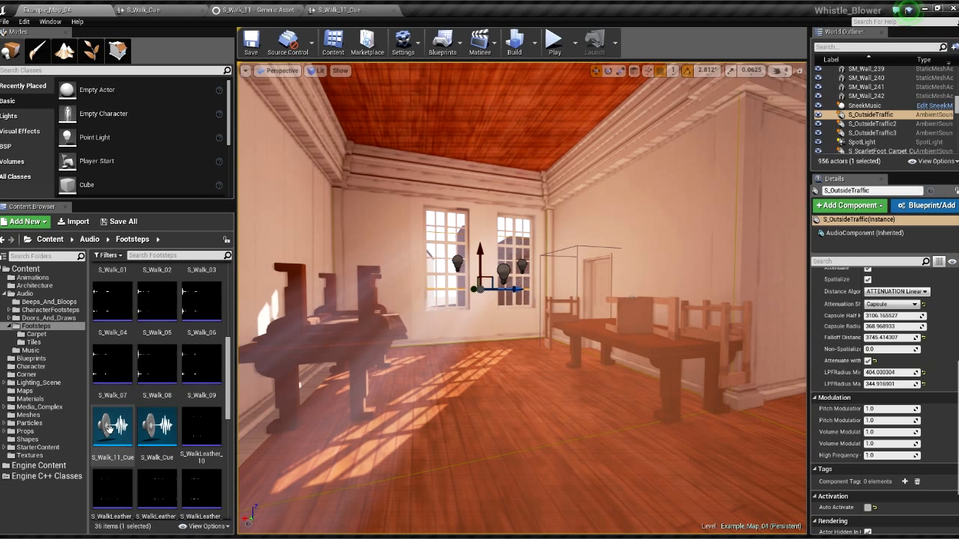
pyautogui.click(110, 427)
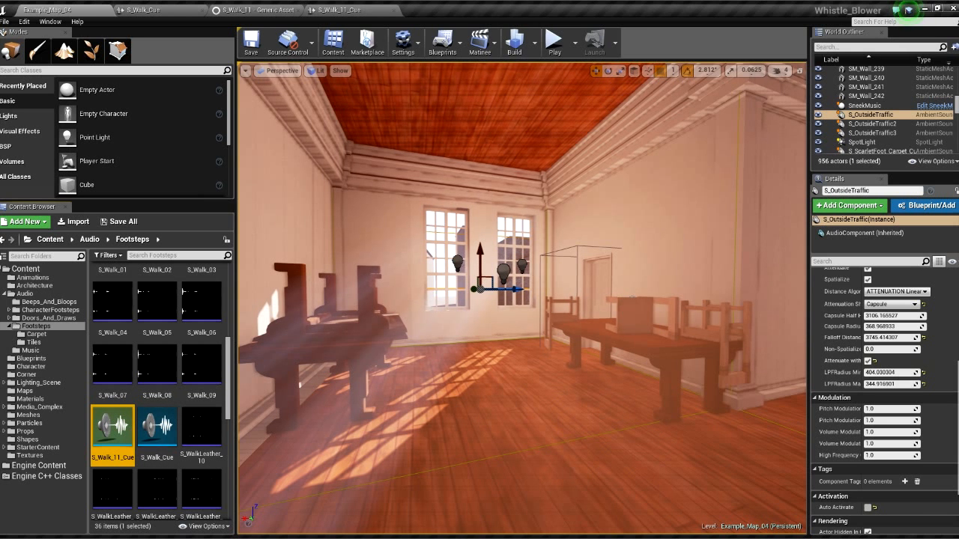
pyautogui.doubleClick(120, 428)
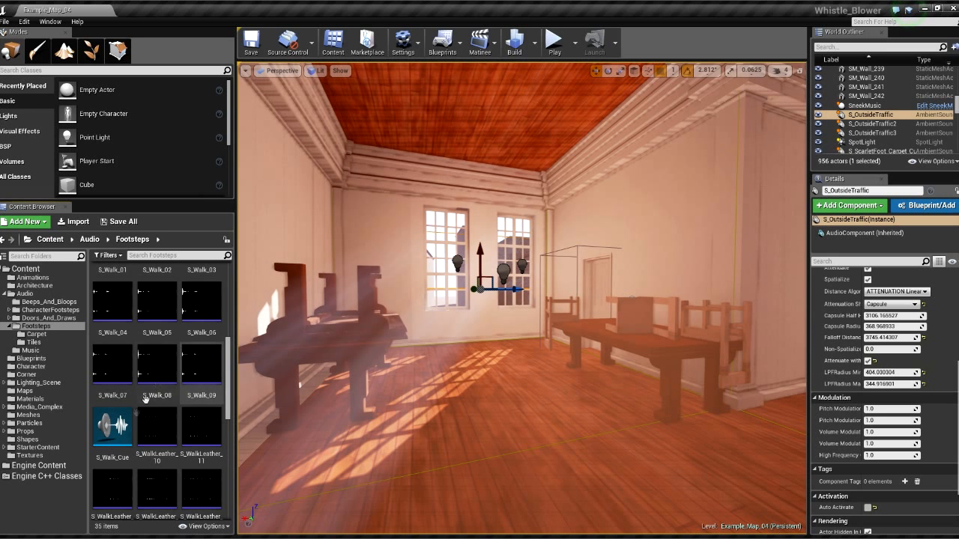
# - Open S_Walk_Cue, move its Output node to the upper right of the graph, and return to the map
pyautogui.doubleClick(118, 427)
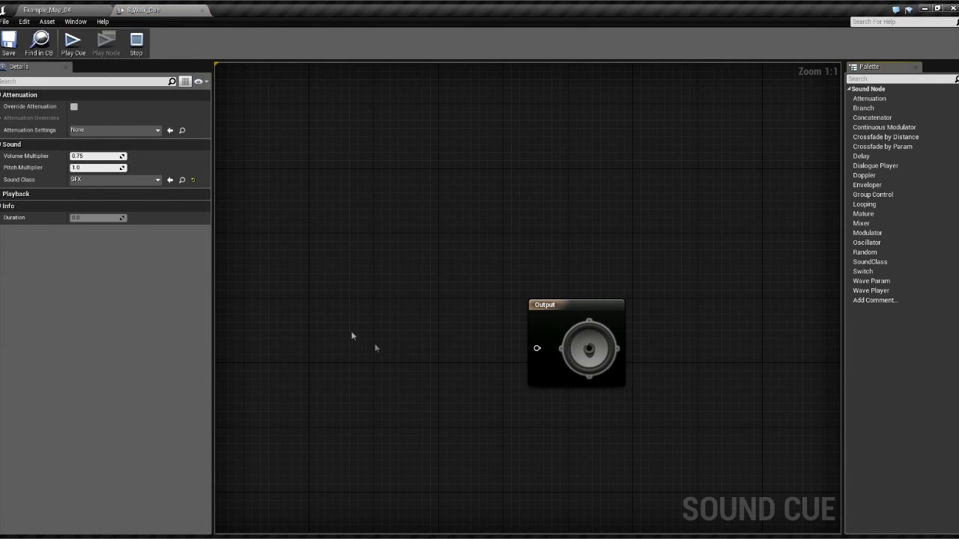
pyautogui.moveTo(548, 305); pyautogui.dragTo(724, 158)
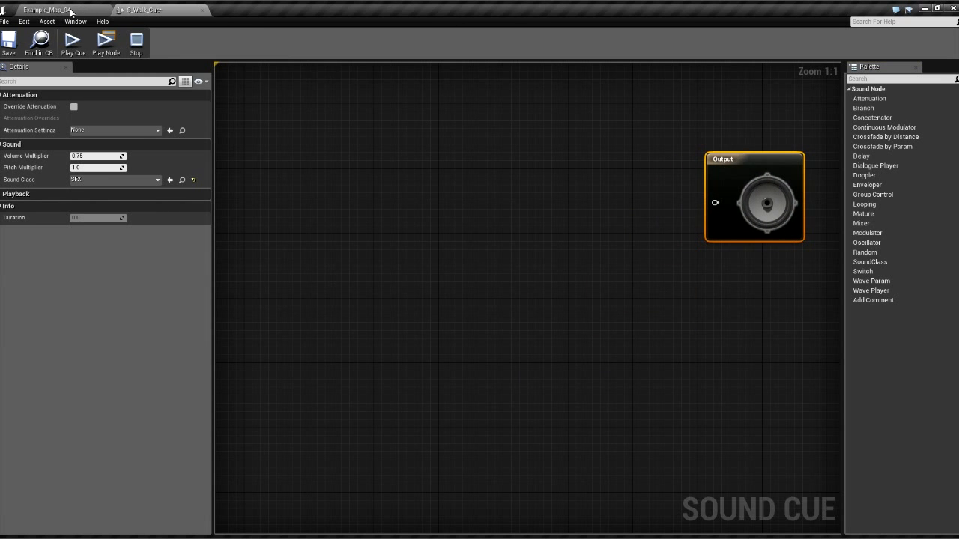
pyautogui.click(71, 10)
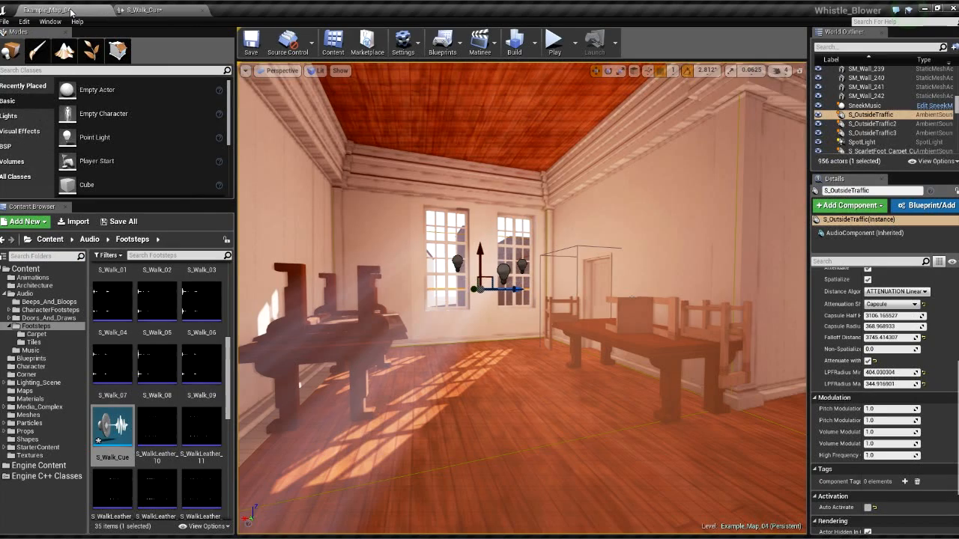
# - Select all the footstep sound waves from S_Walk_01 to S_Walk_16 in the Footsteps folder, leaving out the leather sounds
pyautogui.scroll(5, 142, 361)
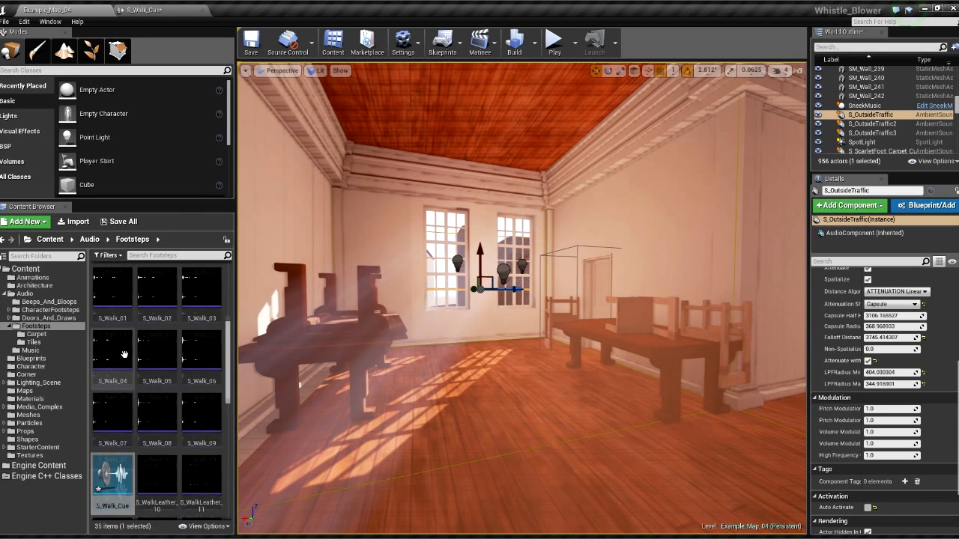
pyautogui.scroll(2, 109, 366)
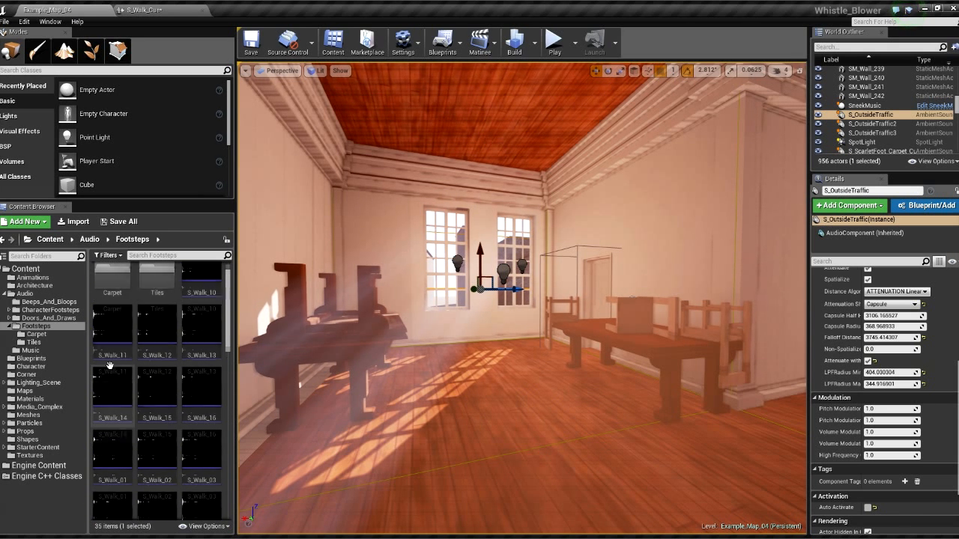
pyautogui.keyDown('ctrl'); pyautogui.click(112, 341); pyautogui.keyUp('ctrl')
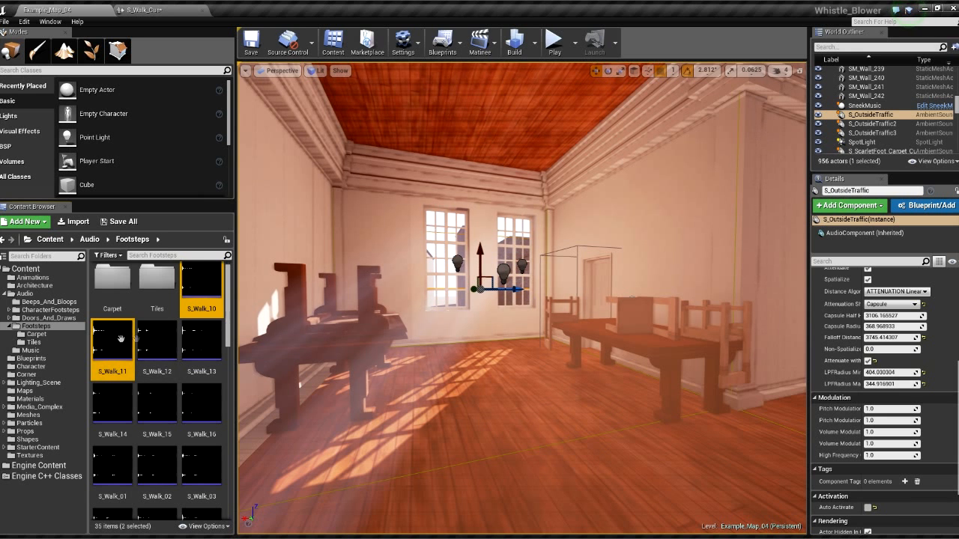
pyautogui.keyDown('ctrl'); pyautogui.click(158, 341); pyautogui.keyUp('ctrl')
pyautogui.keyDown('ctrl'); pyautogui.click(198, 346); pyautogui.keyUp('ctrl')
pyautogui.keyDown('ctrl'); pyautogui.click(200, 396); pyautogui.keyUp('ctrl')
pyautogui.keyDown('ctrl'); pyautogui.click(157, 400); pyautogui.keyUp('ctrl')
pyautogui.keyDown('ctrl'); pyautogui.click(129, 401); pyautogui.keyUp('ctrl')
pyautogui.keyDown('ctrl'); pyautogui.click(114, 466); pyautogui.keyUp('ctrl')
pyautogui.keyDown('ctrl'); pyautogui.click(155, 467); pyautogui.keyUp('ctrl')
pyautogui.keyDown('ctrl'); pyautogui.click(193, 464); pyautogui.keyUp('ctrl')
pyautogui.scroll(-1, 188, 435)
pyautogui.scroll(-7, 188, 436)
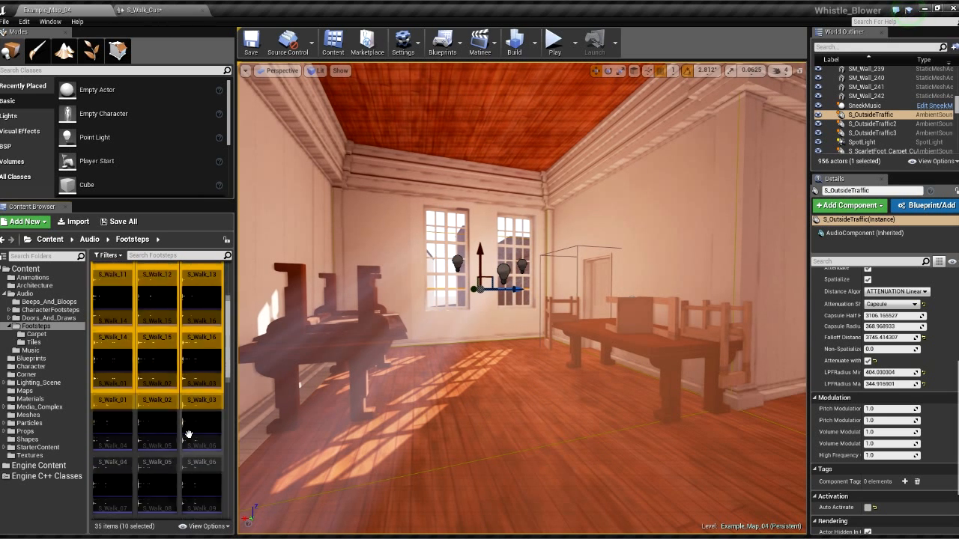
pyautogui.keyDown('ctrl'); pyautogui.click(201, 400); pyautogui.keyUp('ctrl')
pyautogui.keyDown('ctrl'); pyautogui.click(150, 403); pyautogui.keyUp('ctrl')
pyautogui.keyDown('ctrl'); pyautogui.click(112, 404); pyautogui.keyUp('ctrl')
pyautogui.keyDown('ctrl'); pyautogui.click(114, 452); pyautogui.keyUp('ctrl')
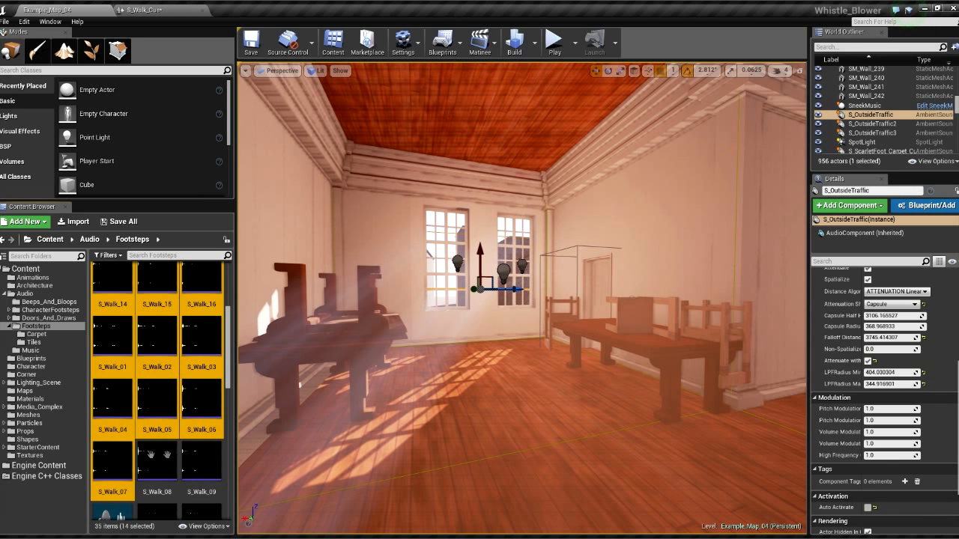
pyautogui.keyDown('ctrl'); pyautogui.click(170, 453); pyautogui.keyUp('ctrl')
pyautogui.keyDown('ctrl'); pyautogui.click(206, 453); pyautogui.keyUp('ctrl')
pyautogui.scroll(-6, 204, 448)
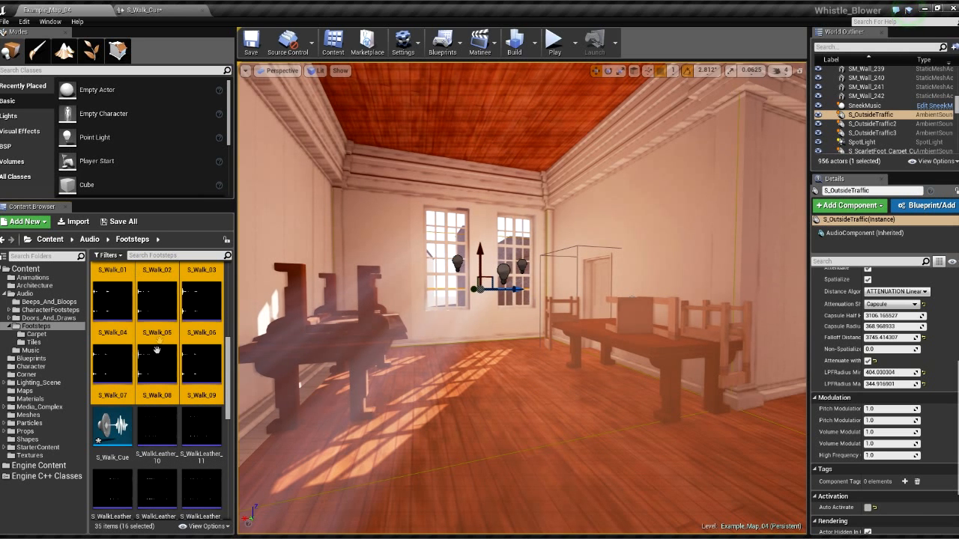
pyautogui.scroll(1, 157, 337)
pyautogui.scroll(1, 131, 300)
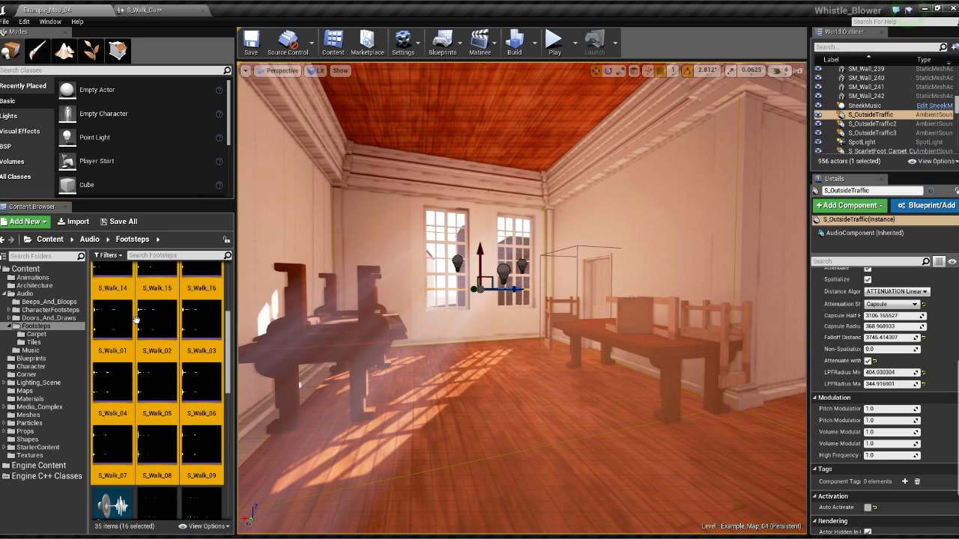
# - Add the selected S_Walk sound waves to the S_Walk_Cue graph as Wave Players feeding a Random node
pyautogui.click(148, 13)
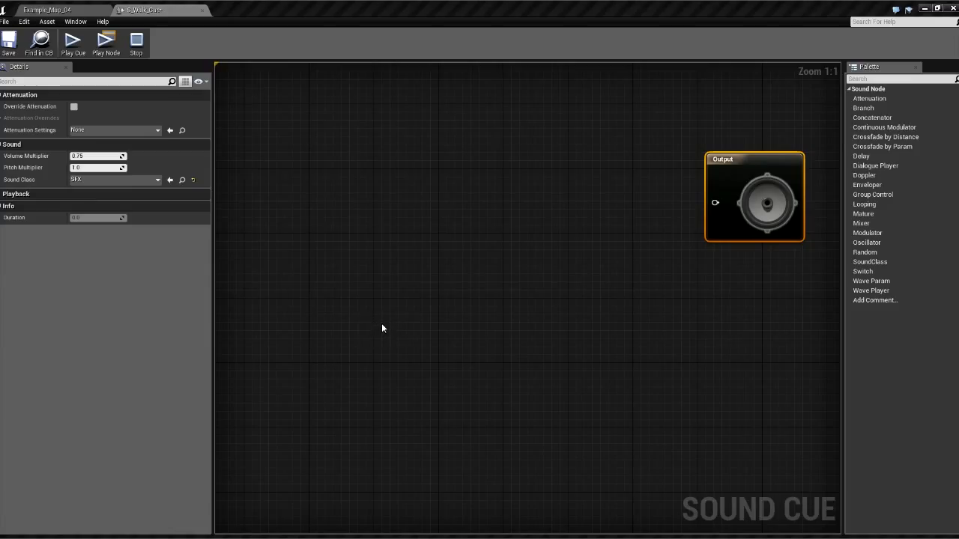
pyautogui.hotkey('ctrl', 'v')
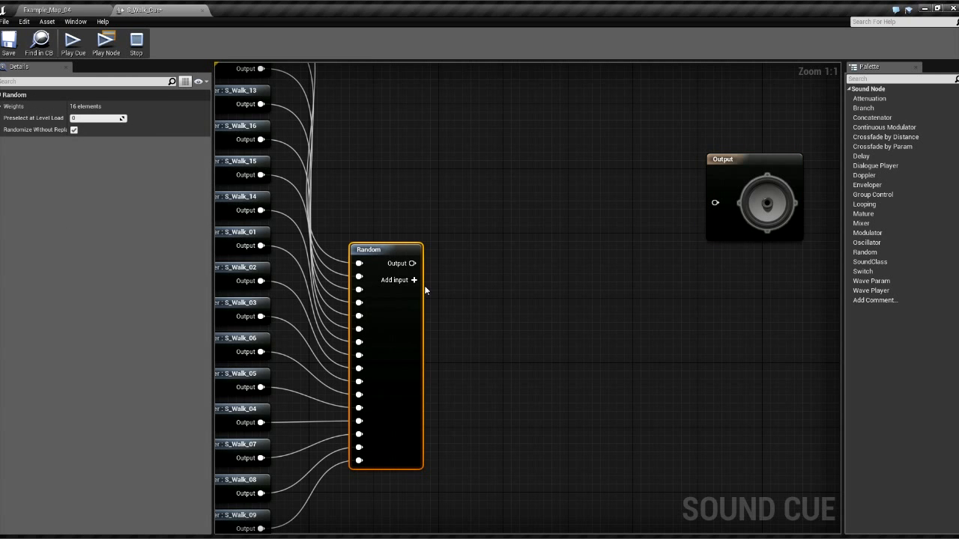
# - Move the Random node up so it sits beside the middle of the Wave Player column in the S_Walk_Cue graph
pyautogui.scroll(-2, 425, 289)
pyautogui.moveTo(424, 242); pyautogui.dragTo(506, 262, button='right')
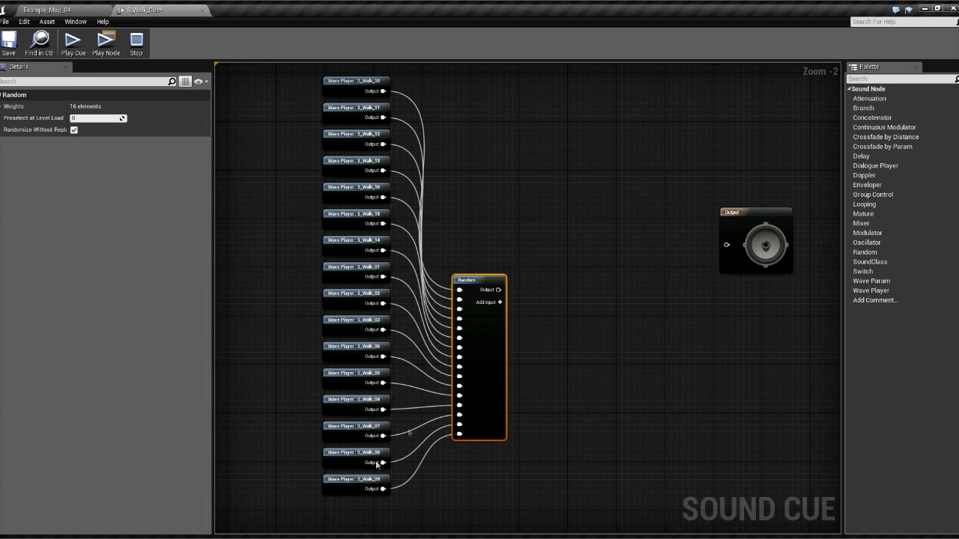
pyautogui.moveTo(496, 352); pyautogui.dragTo(465, 264)
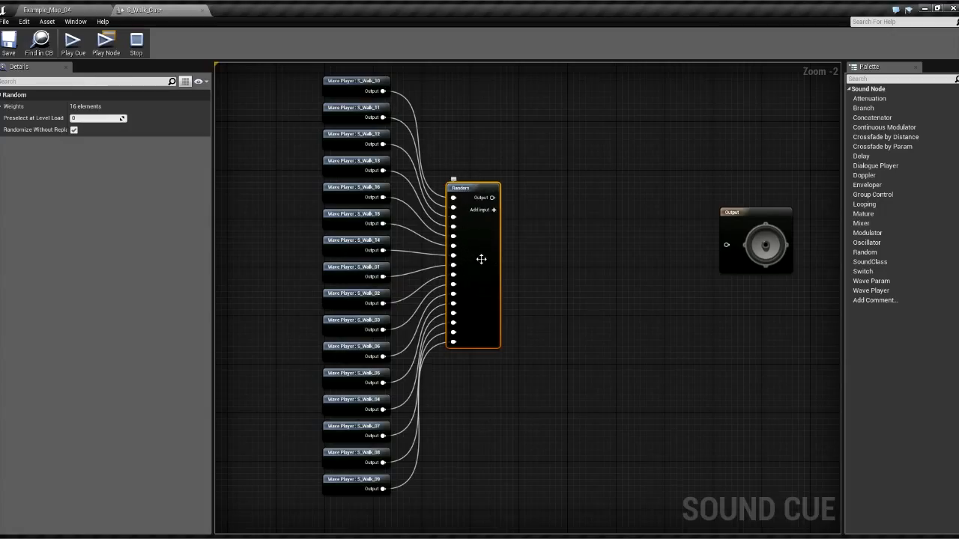
# - Preview the S_Walk_15 Wave Player node on its own and clear the node selection
pyautogui.click(375, 219)
pyautogui.click(105, 43)
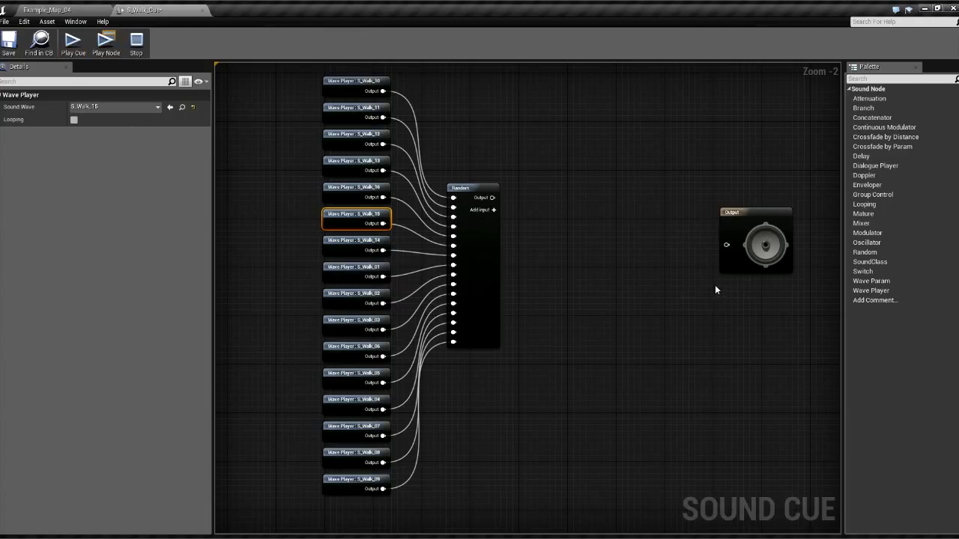
pyautogui.click(508, 226)
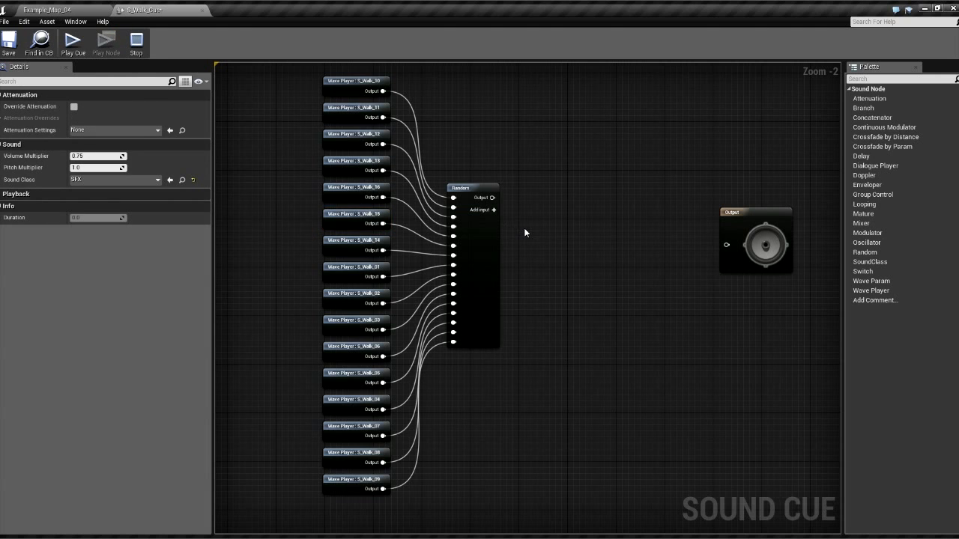
# - Move the Output node close beside the top of the Random node and connect Random's output to it
pyautogui.scroll(2, 520, 228)
pyautogui.scroll(-3, 520, 229)
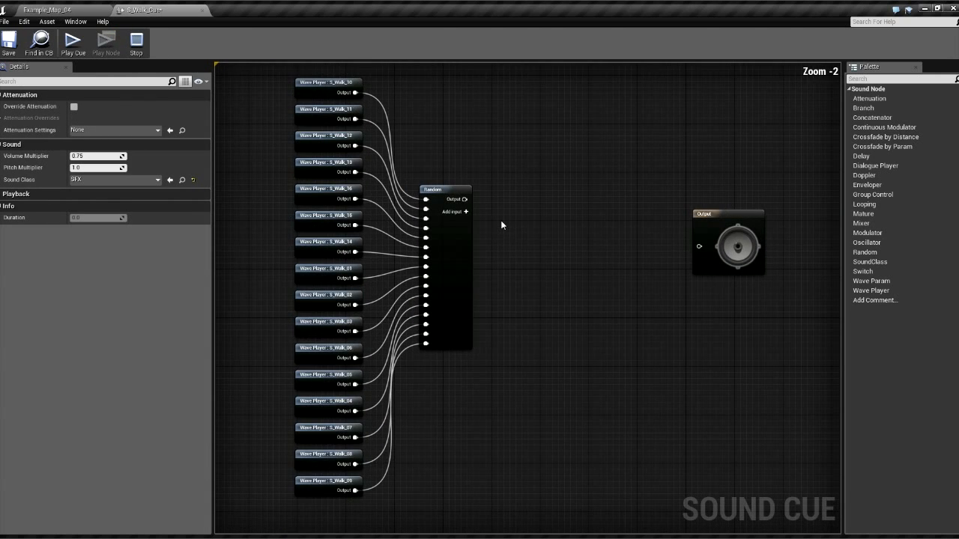
pyautogui.moveTo(484, 226); pyautogui.dragTo(434, 218, button='right')
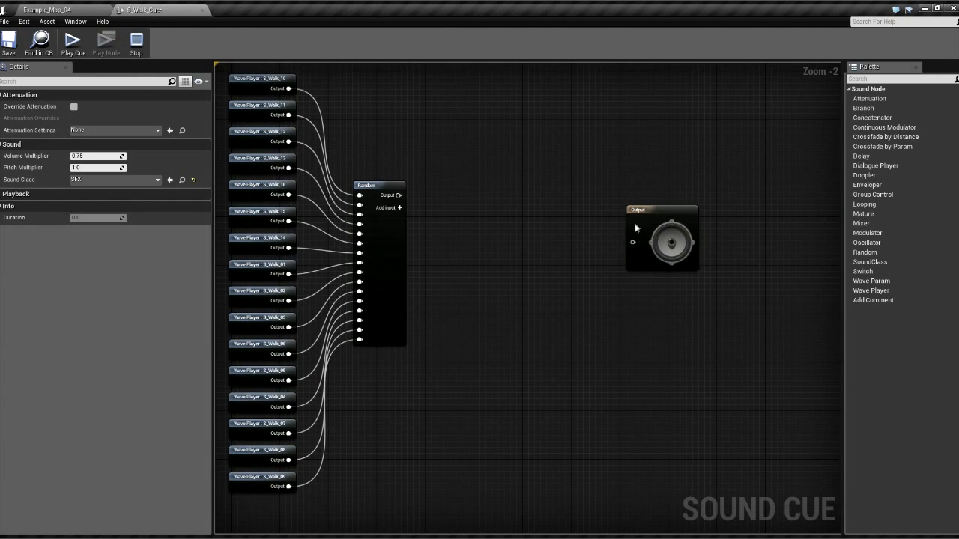
pyautogui.moveTo(637, 225); pyautogui.dragTo(485, 206)
pyautogui.scroll(2, 441, 213)
pyautogui.moveTo(442, 213); pyautogui.dragTo(498, 207, button='right')
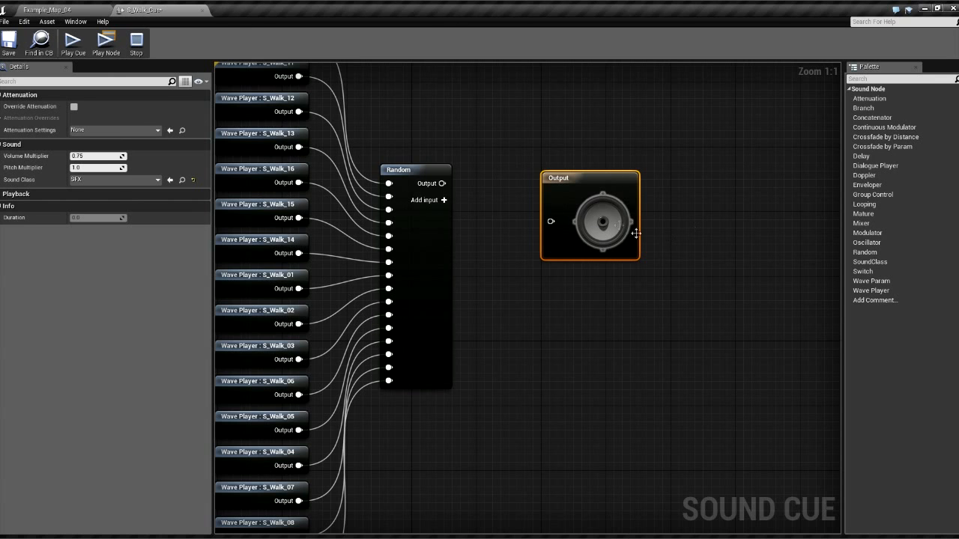
pyautogui.moveTo(562, 214); pyautogui.dragTo(562, 174)
pyautogui.moveTo(443, 185); pyautogui.dragTo(550, 181)
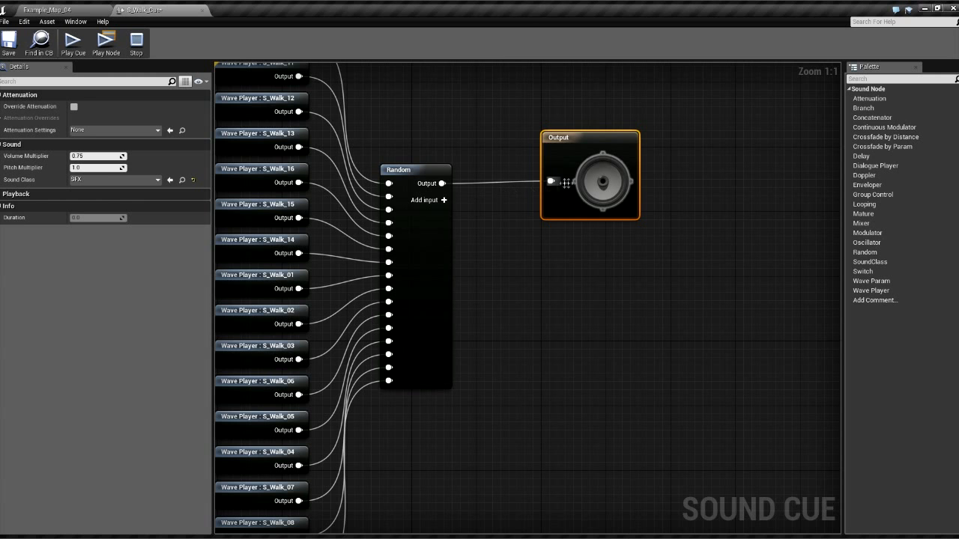
pyautogui.scroll(-1, 579, 181)
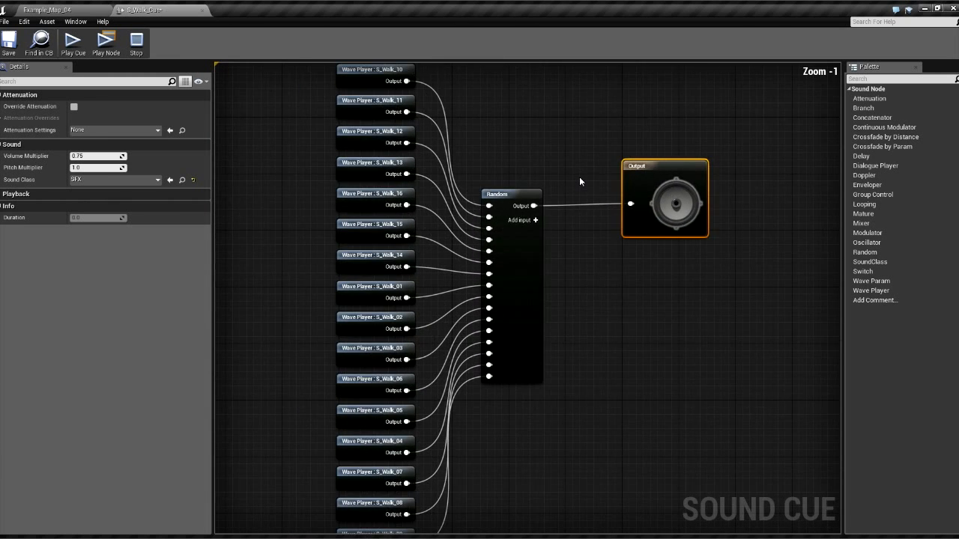
pyautogui.scroll(-1, 580, 180)
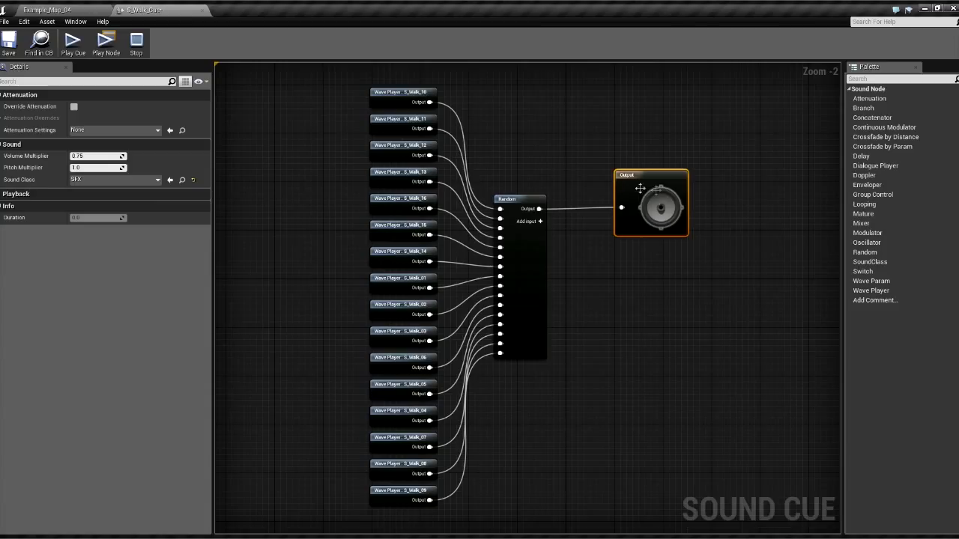
# - Play the whole S_Walk_Cue repeatedly to check which footstep wave the Random node picks each time
pyautogui.click(80, 45)
pyautogui.click(520, 284)
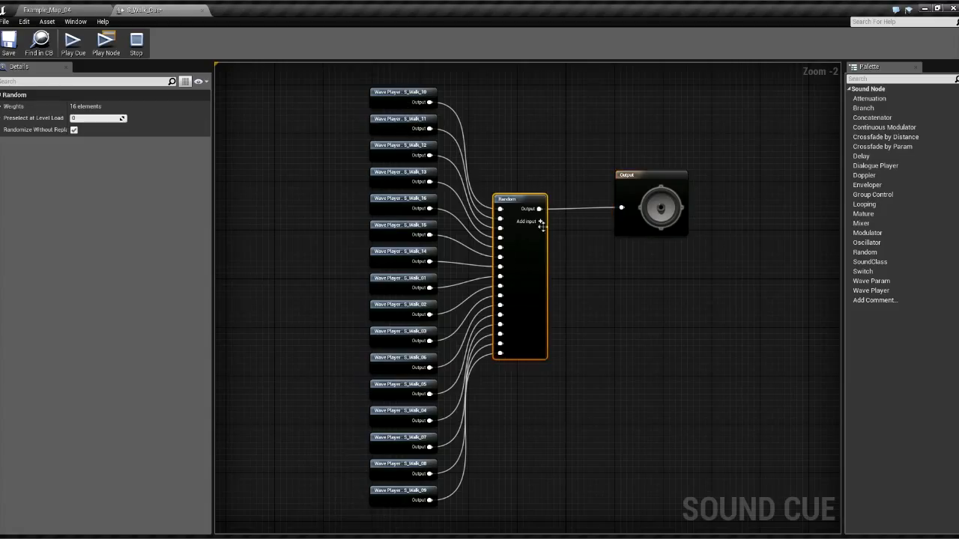
pyautogui.moveTo(605, 251); pyautogui.dragTo(462, 252, button='right')
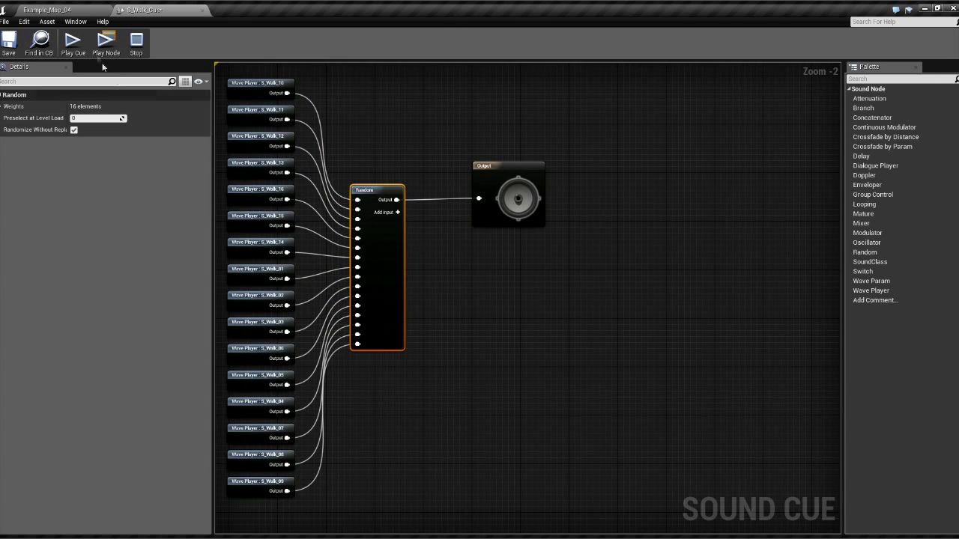
pyautogui.click(75, 43)
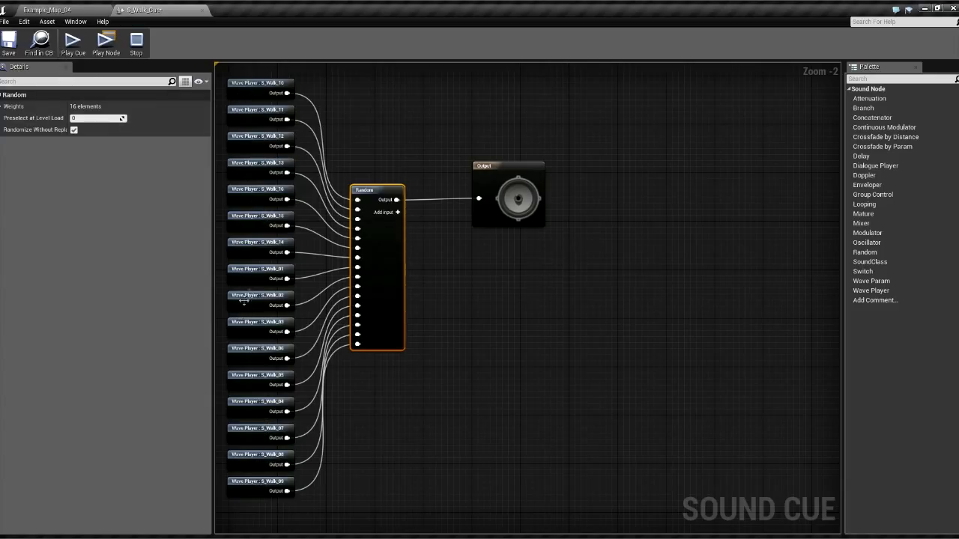
pyautogui.click(69, 45)
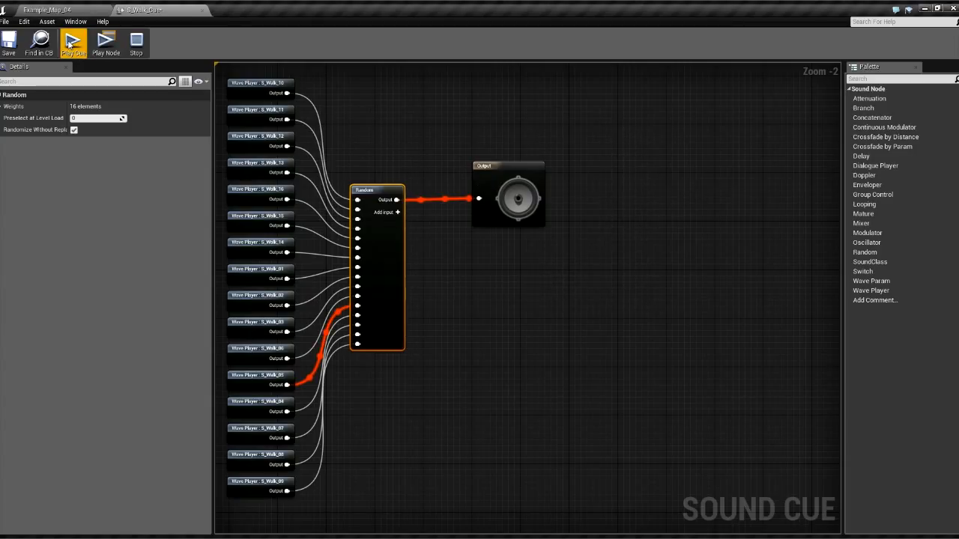
pyautogui.click(68, 43)
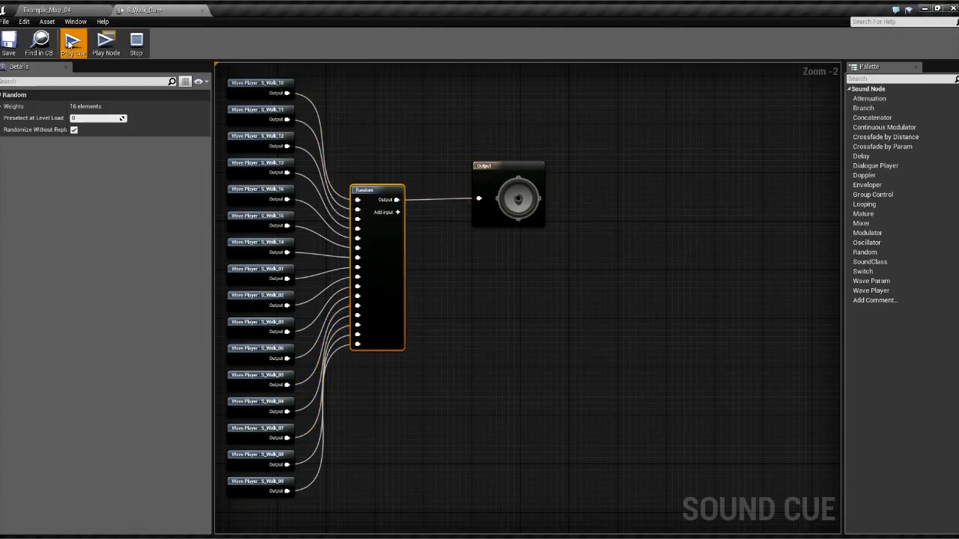
pyautogui.click(69, 44)
pyautogui.click(69, 44)
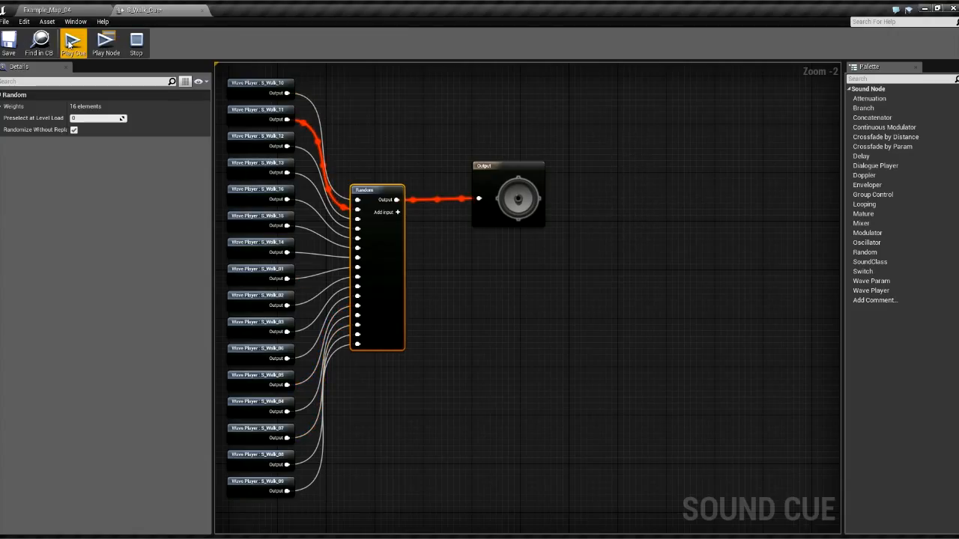
pyautogui.click(69, 44)
pyautogui.click(68, 43)
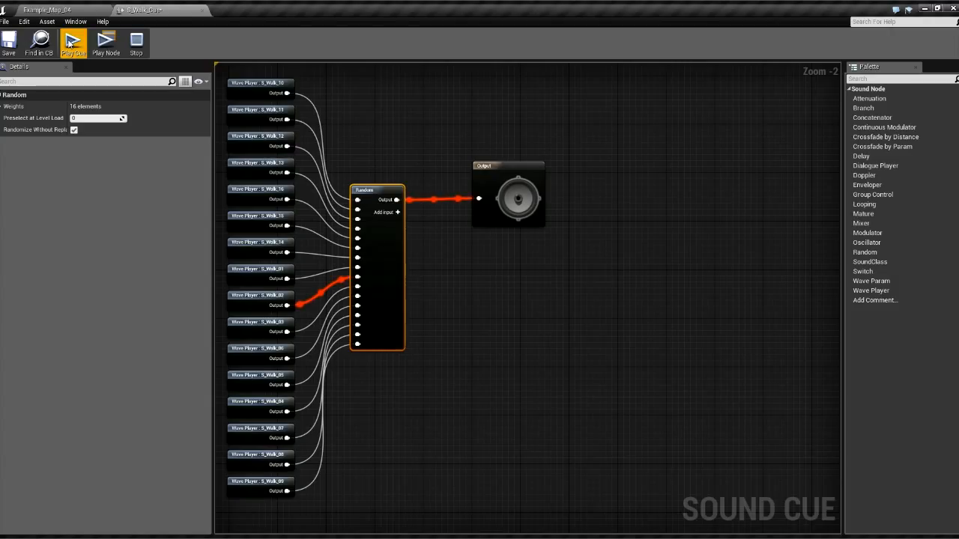
pyautogui.click(69, 43)
pyautogui.click(69, 43)
pyautogui.click(70, 42)
pyautogui.click(71, 42)
pyautogui.click(72, 43)
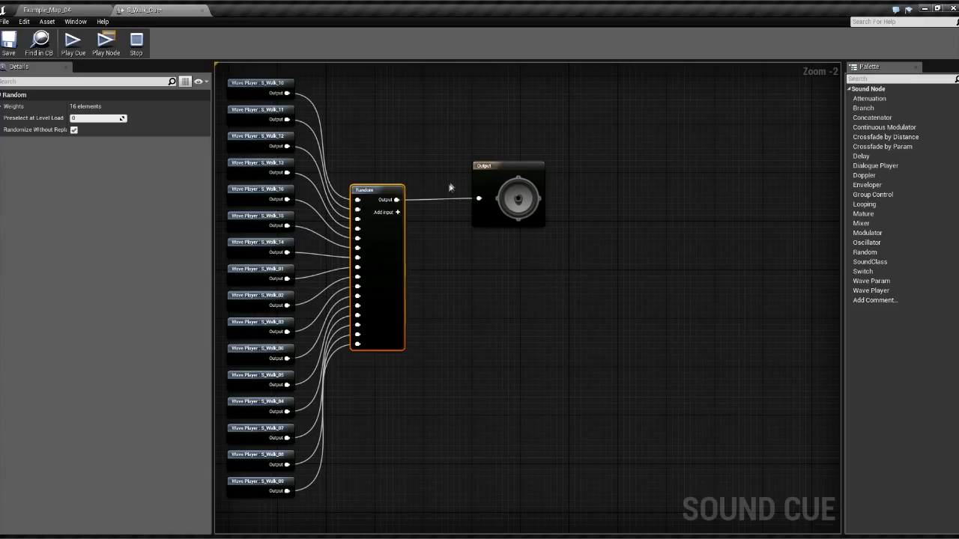
# - Move the Output node farther away from the Random node and return to the Example_Map_04 level
pyautogui.moveTo(480, 167); pyautogui.dragTo(652, 198)
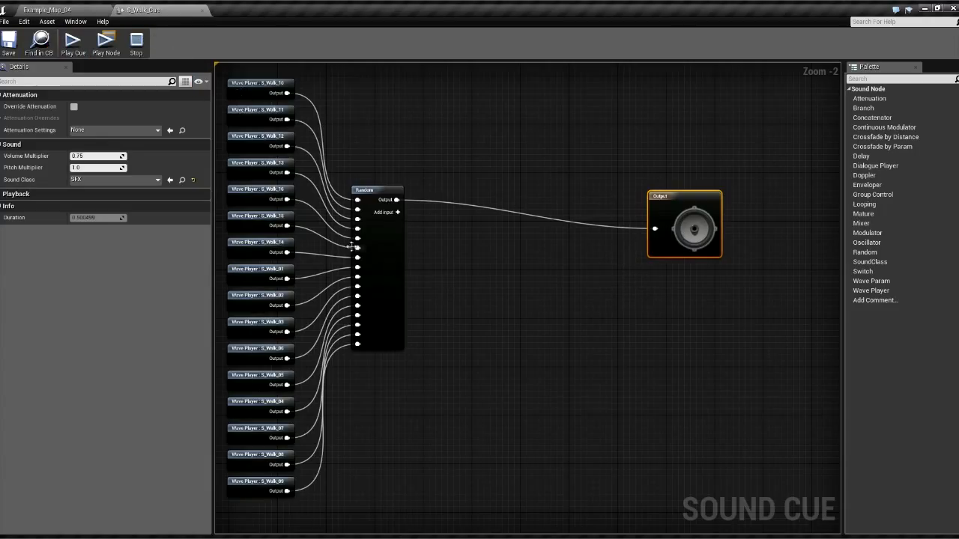
pyautogui.click(46, 9)
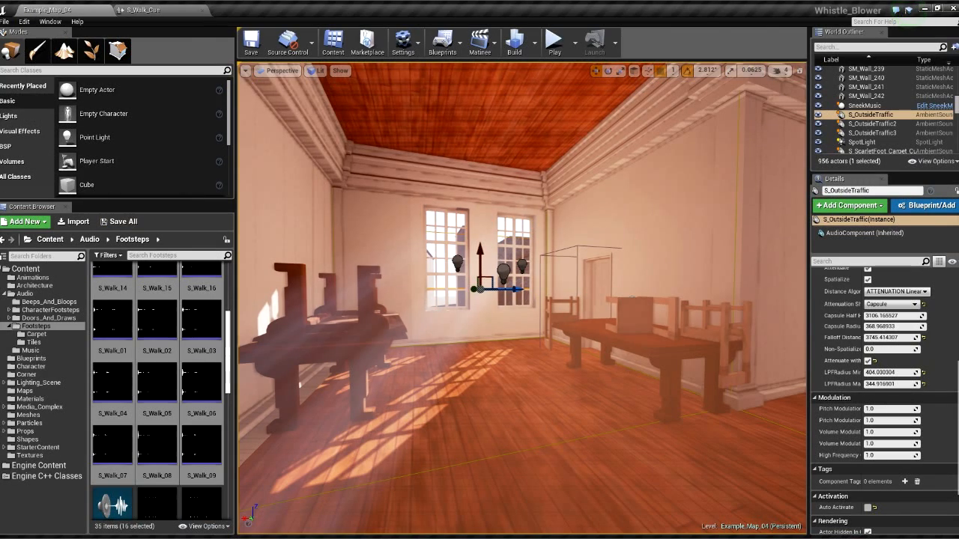
# - Play-test the level, walking around the wooden-floored room and through the doorway to listen to the footsteps, and end the session
pyautogui.click(553, 42)
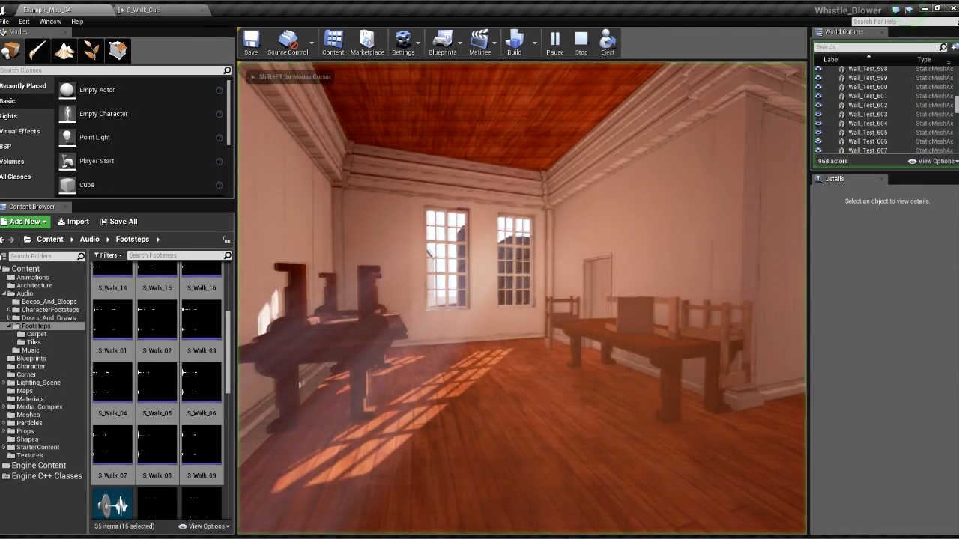
pyautogui.press('w')
pyautogui.press('w')
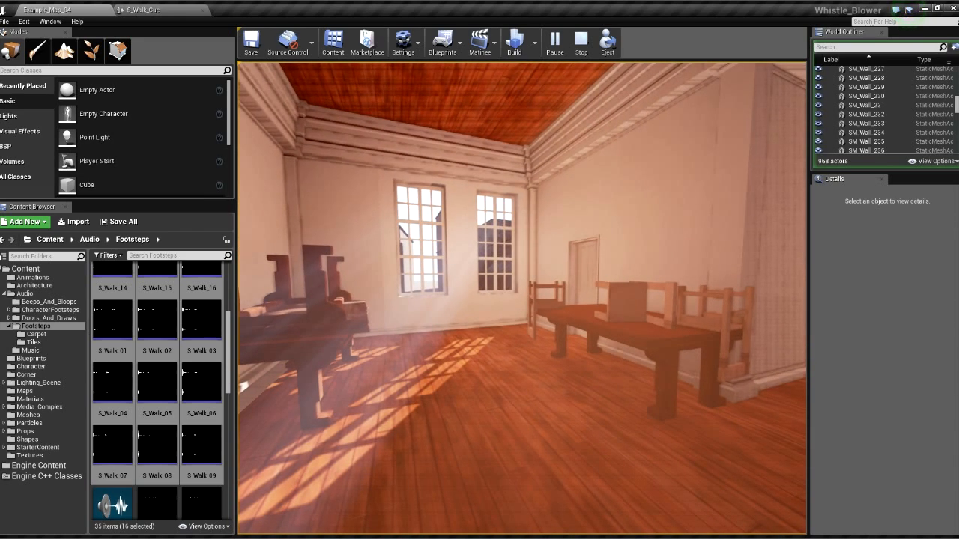
pyautogui.press('w')
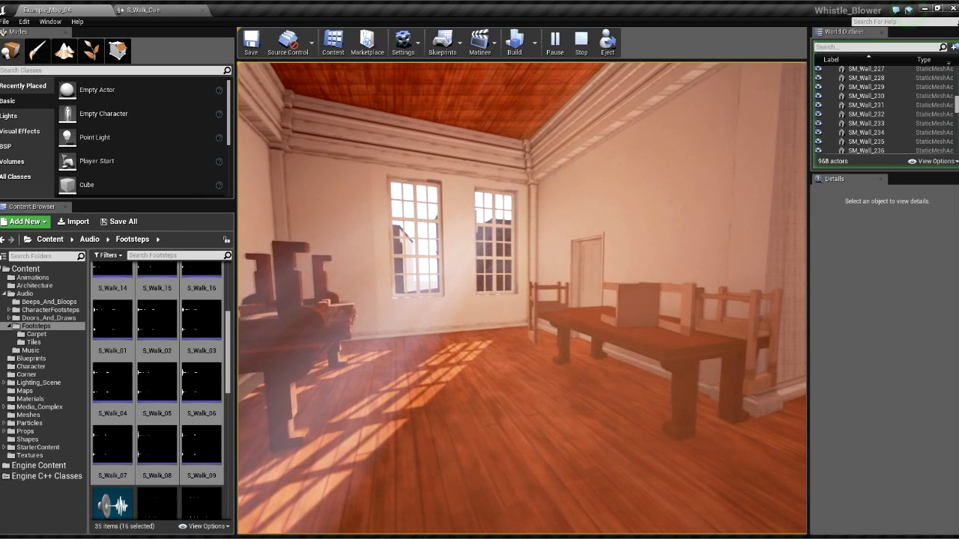
pyautogui.press('w')
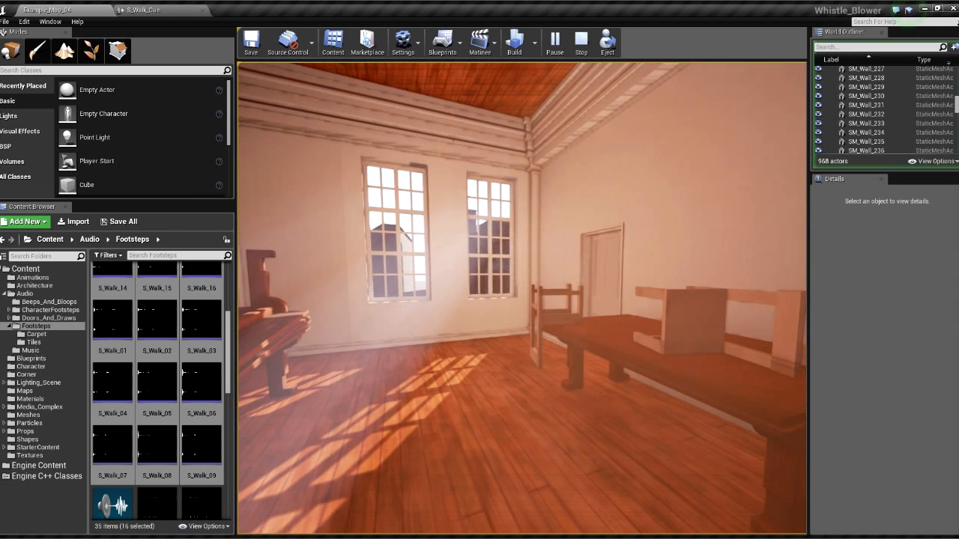
pyautogui.press('w')
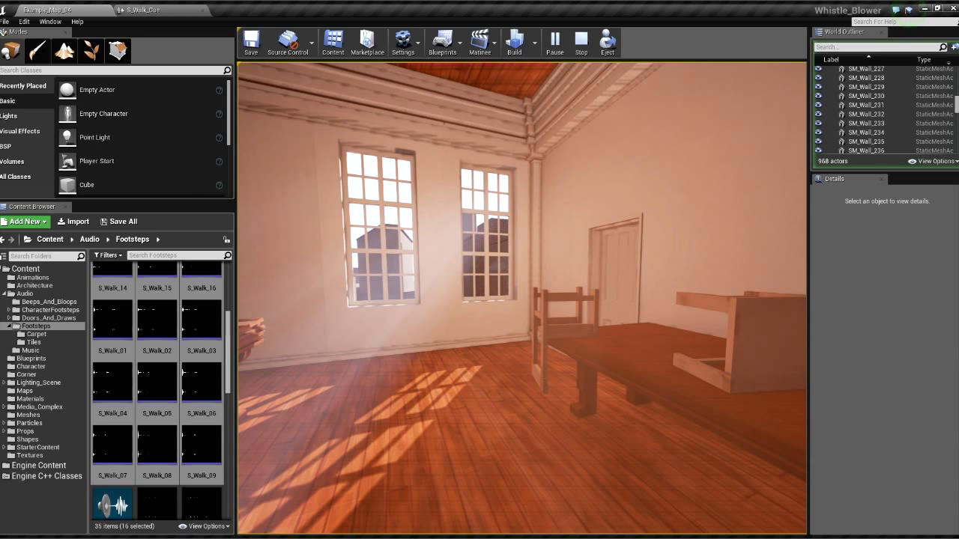
pyautogui.press('w')
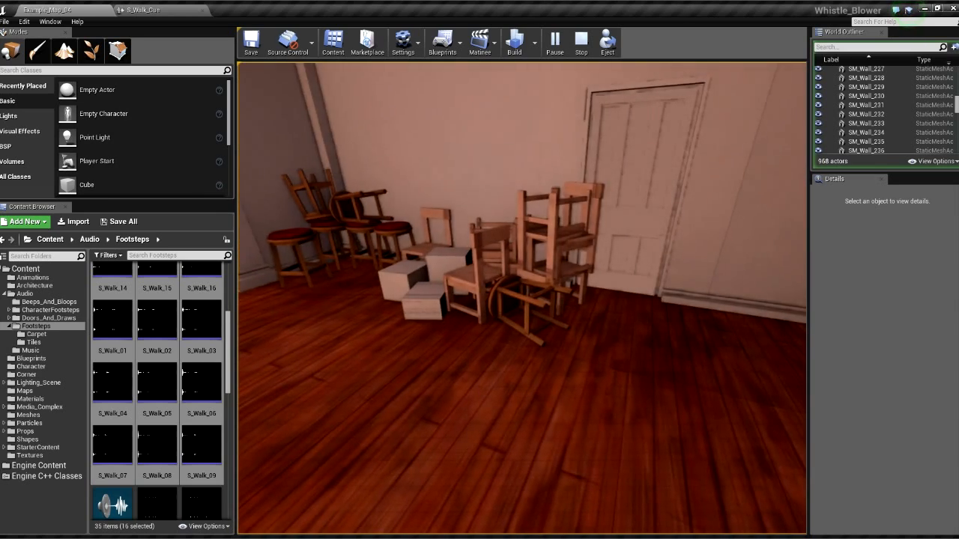
pyautogui.press('s')
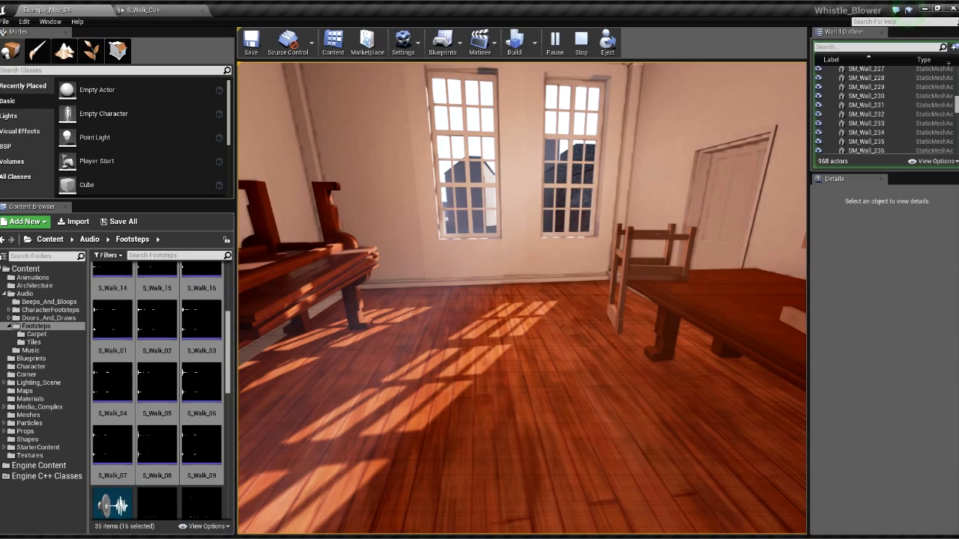
pyautogui.press('w')
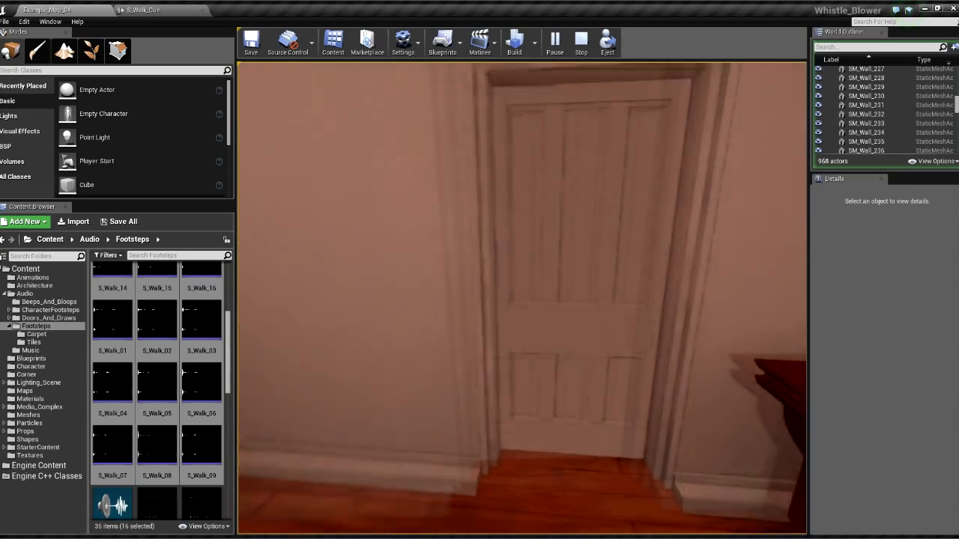
pyautogui.press('w')
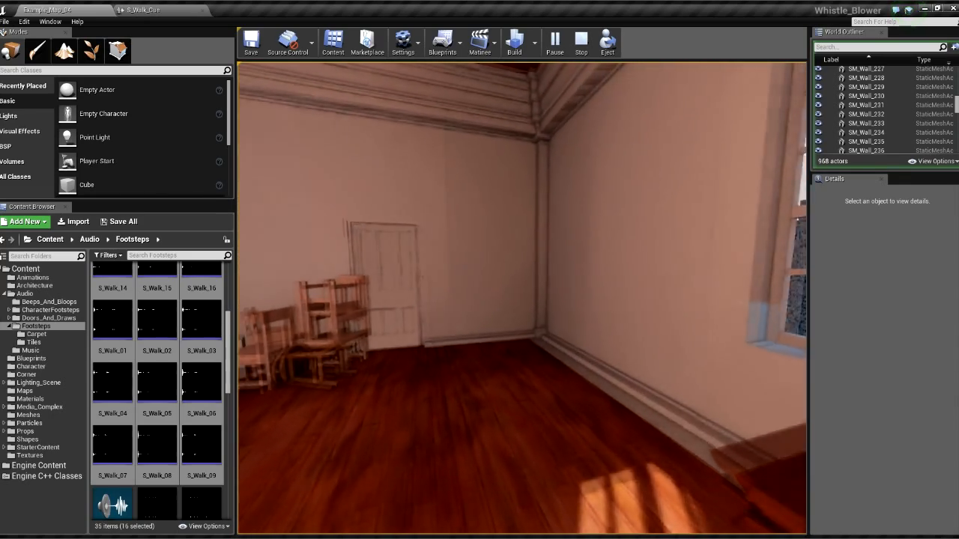
pyautogui.press('w')
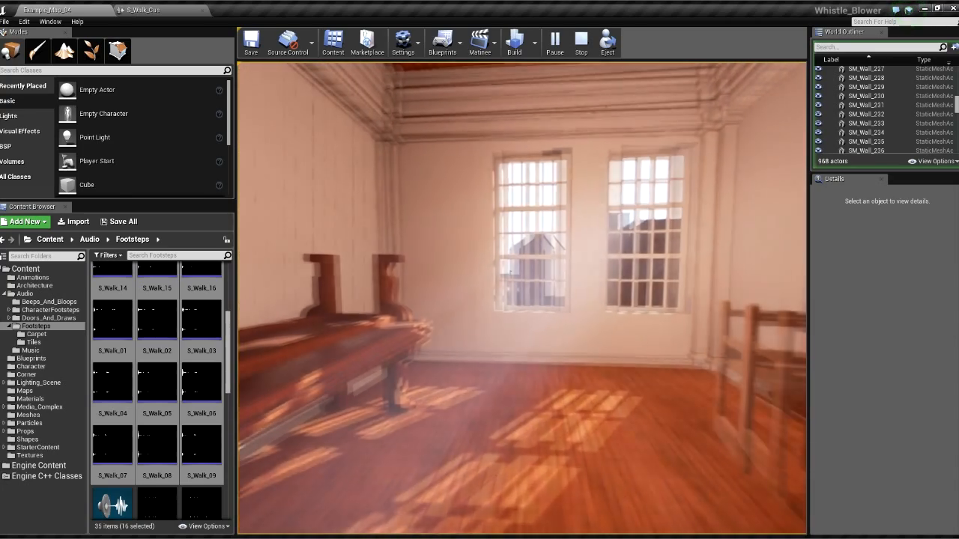
pyautogui.press('w')
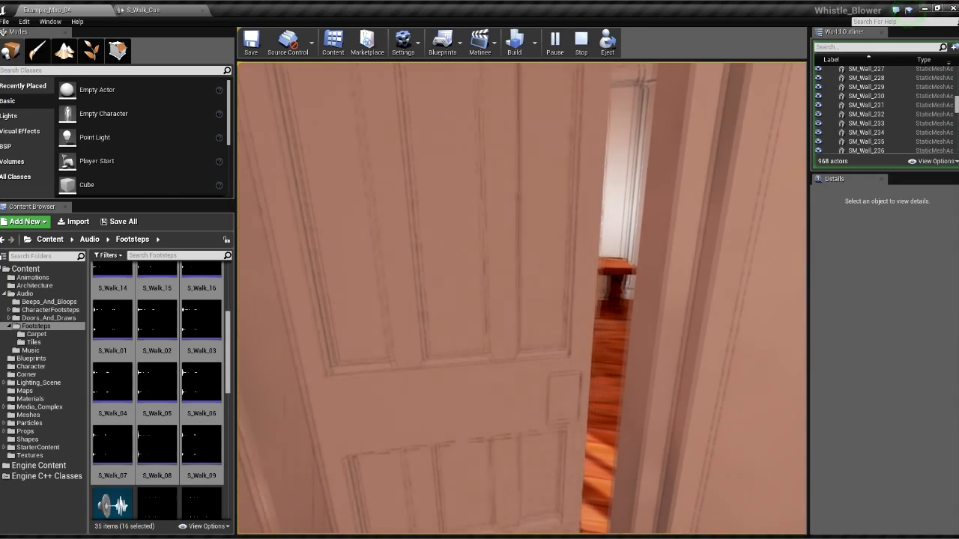
pyautogui.press('w')
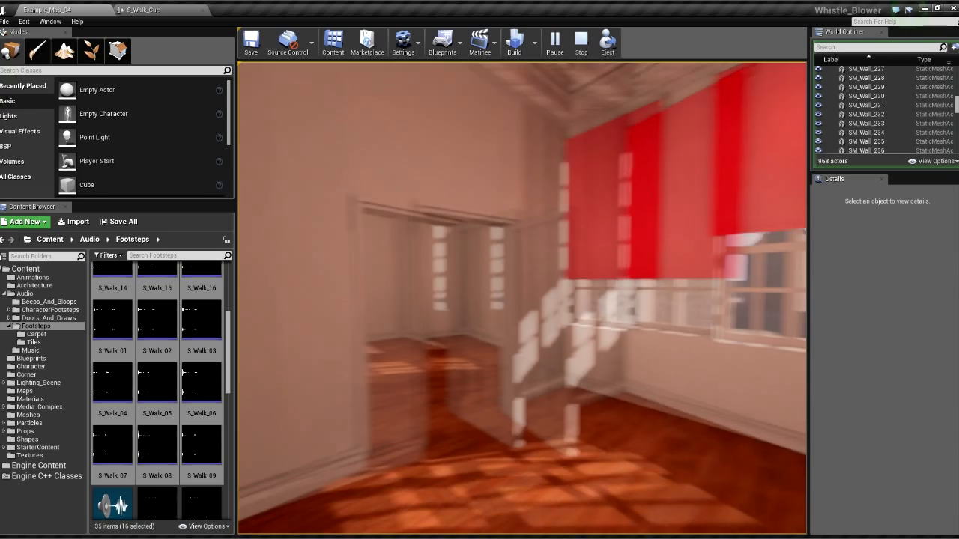
pyautogui.press('w')
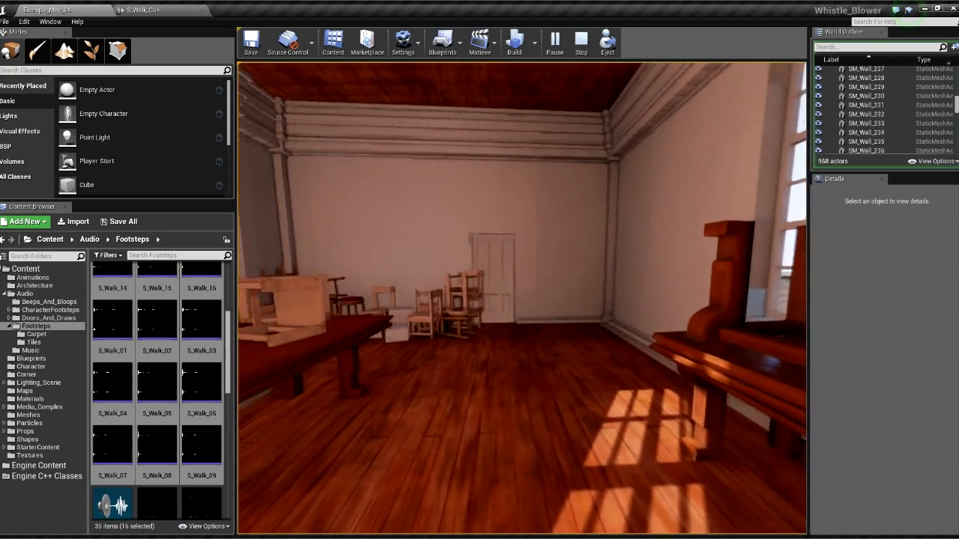
pyautogui.press('Escape')
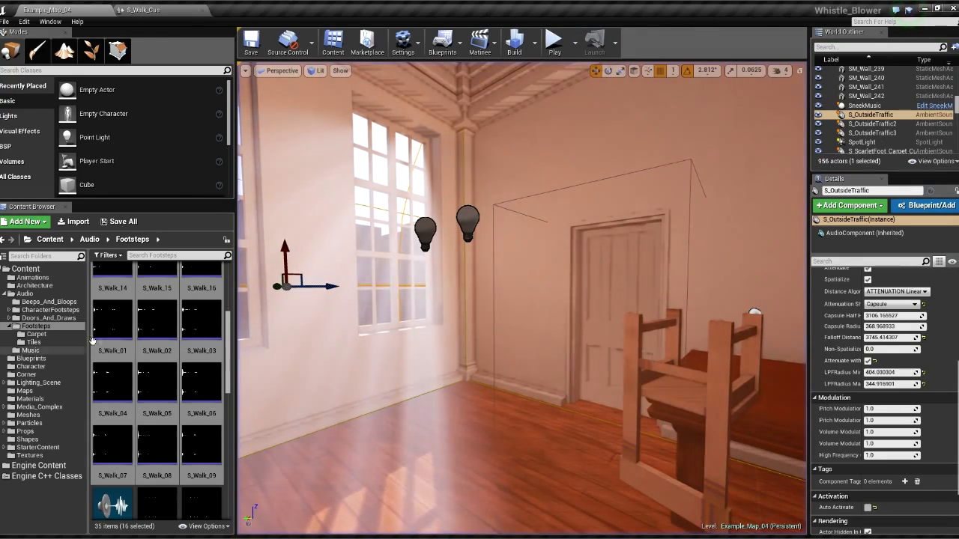
# - Look through the S_Walk waves and cue in the Footsteps folder and return to the S_Walk_Cue graph
pyautogui.scroll(-2, 154, 405)
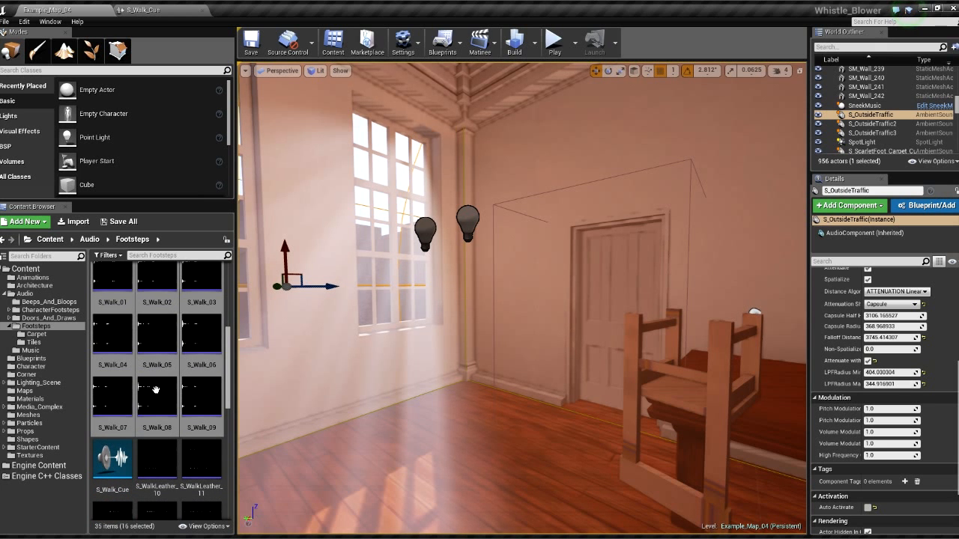
pyautogui.scroll(2, 165, 393)
pyautogui.scroll(5, 166, 393)
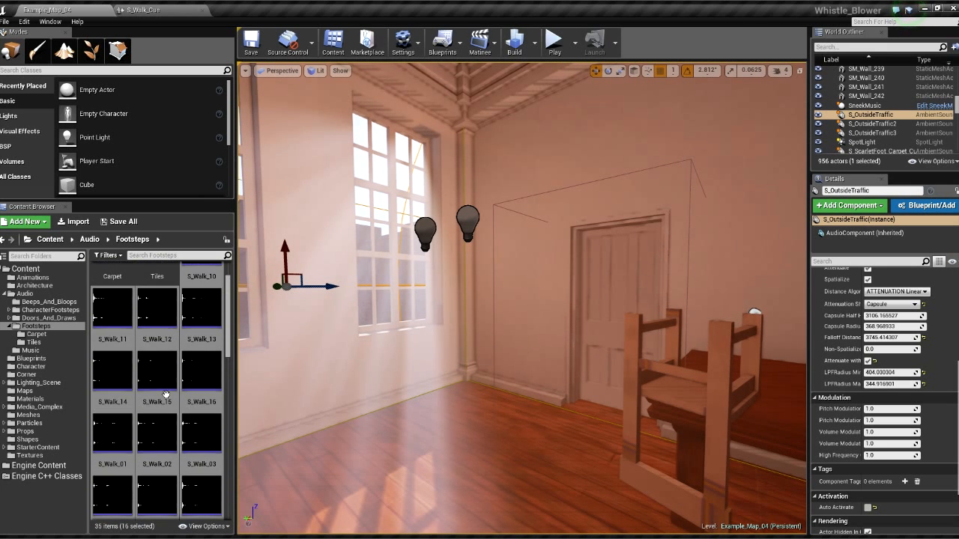
pyautogui.scroll(-5, 165, 394)
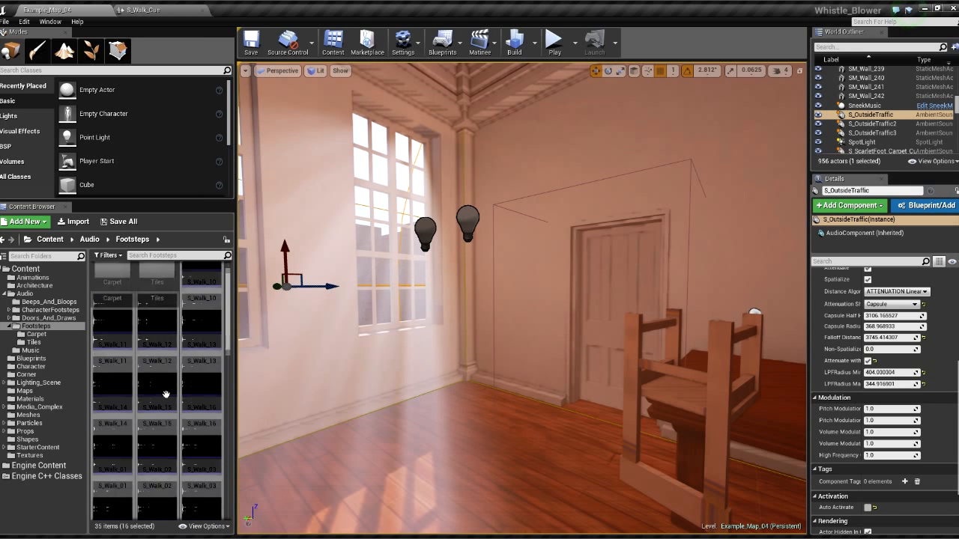
pyautogui.scroll(-1, 166, 394)
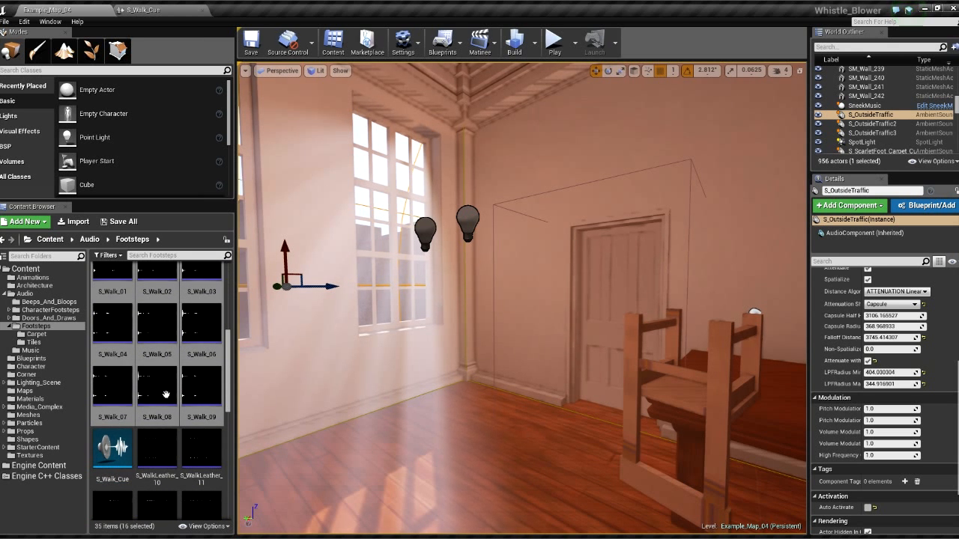
pyautogui.click(146, 10)
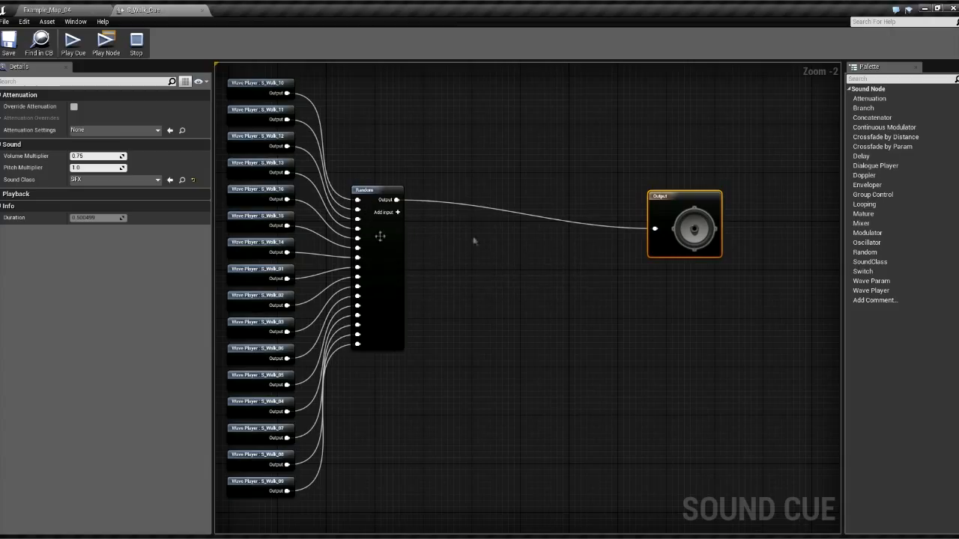
# - Shift the Output node slightly upward and place a Looping node just below the wire between Random and Output
pyautogui.moveTo(663, 199); pyautogui.dragTo(674, 186)
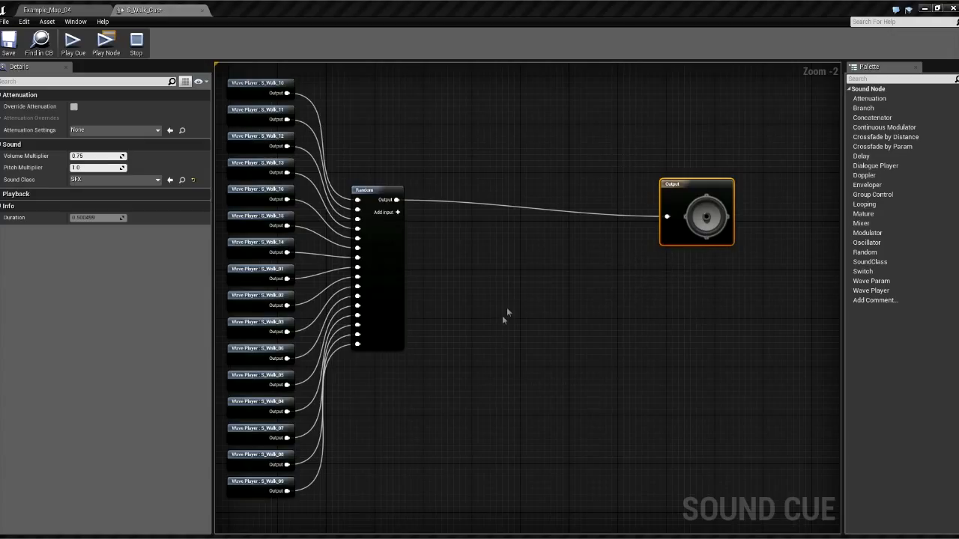
pyautogui.hotkey('ctrl', 'z')
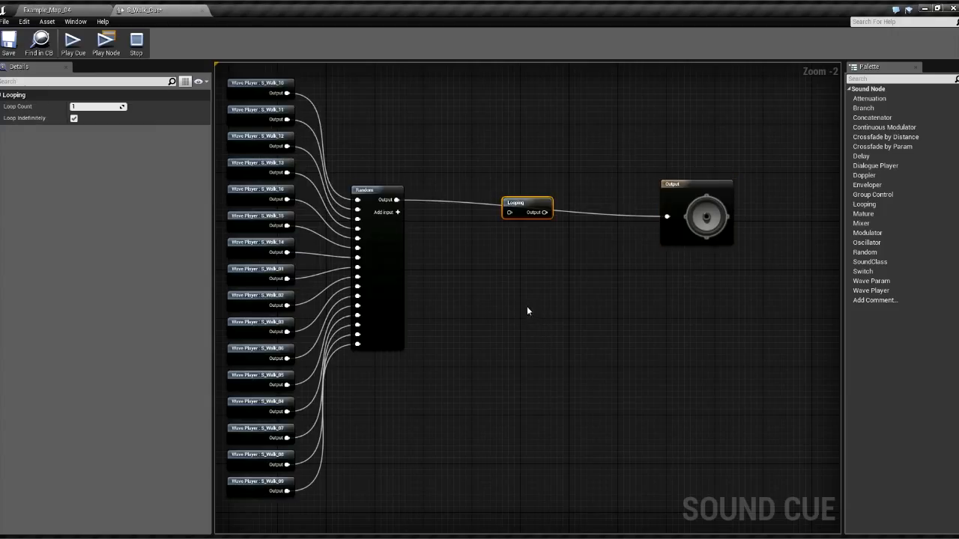
pyautogui.moveTo(521, 206); pyautogui.dragTo(522, 248)
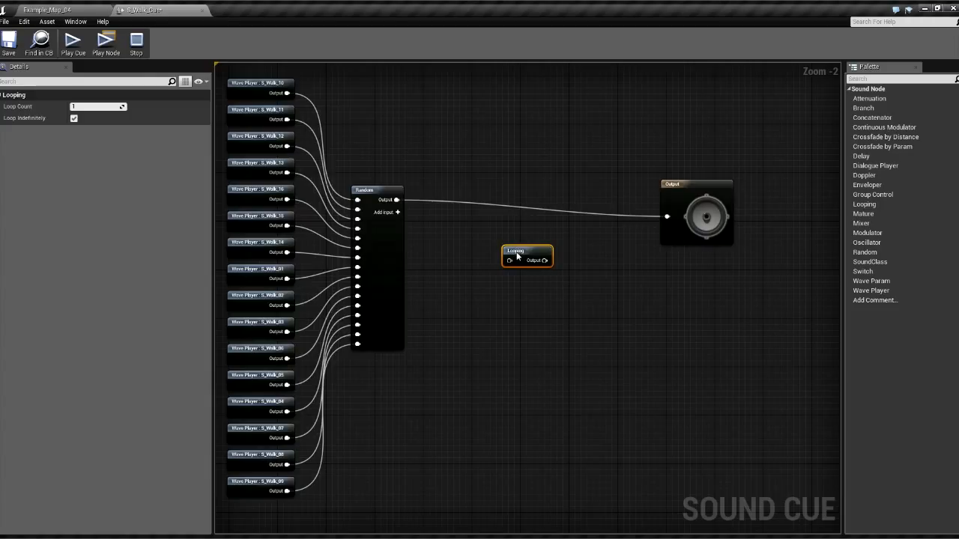
pyautogui.press('Delete')
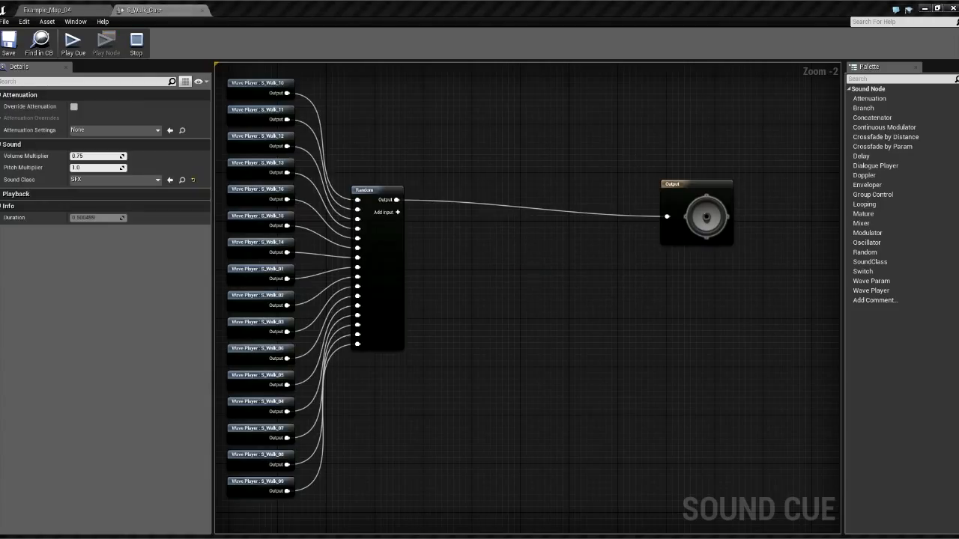
pyautogui.hotkey('ctrl', 'z')
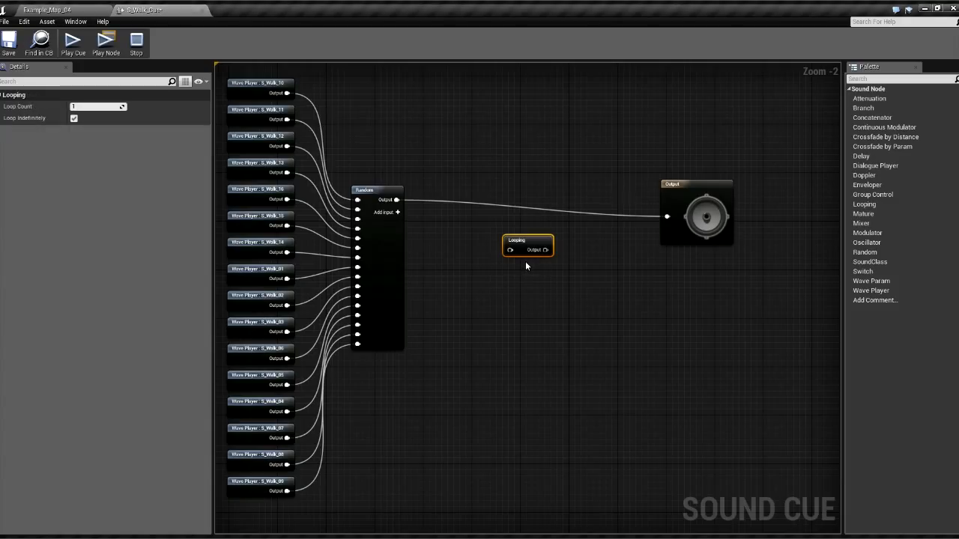
pyautogui.moveTo(524, 241); pyautogui.dragTo(505, 221)
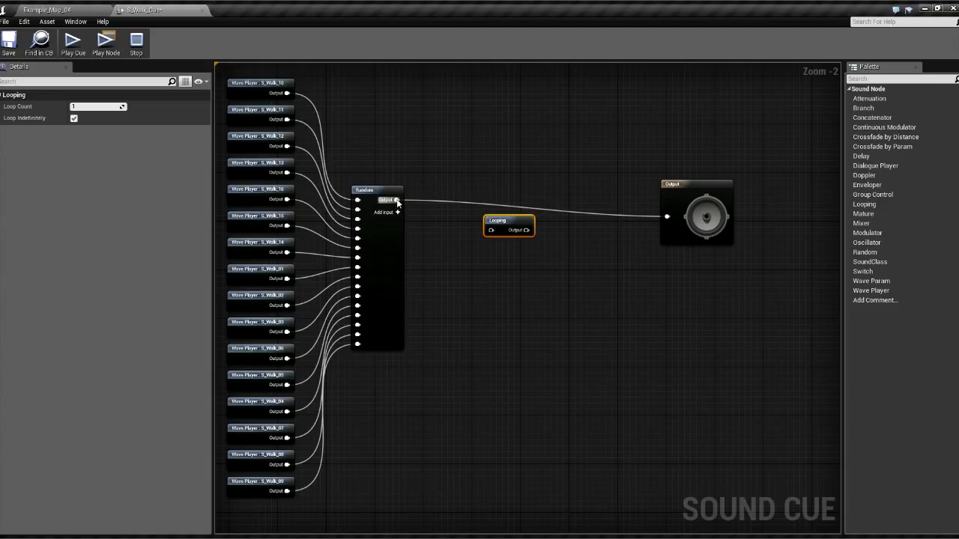
# - Route Random's output through the Looping node into Output and position the Looping node close beside Output
pyautogui.moveTo(413, 216); pyautogui.dragTo(492, 233)
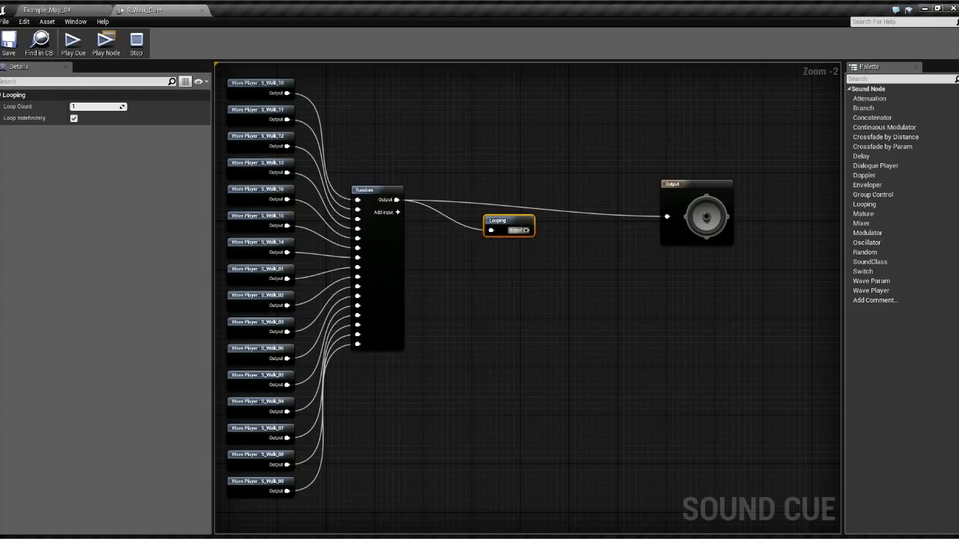
pyautogui.moveTo(525, 230); pyautogui.dragTo(668, 220)
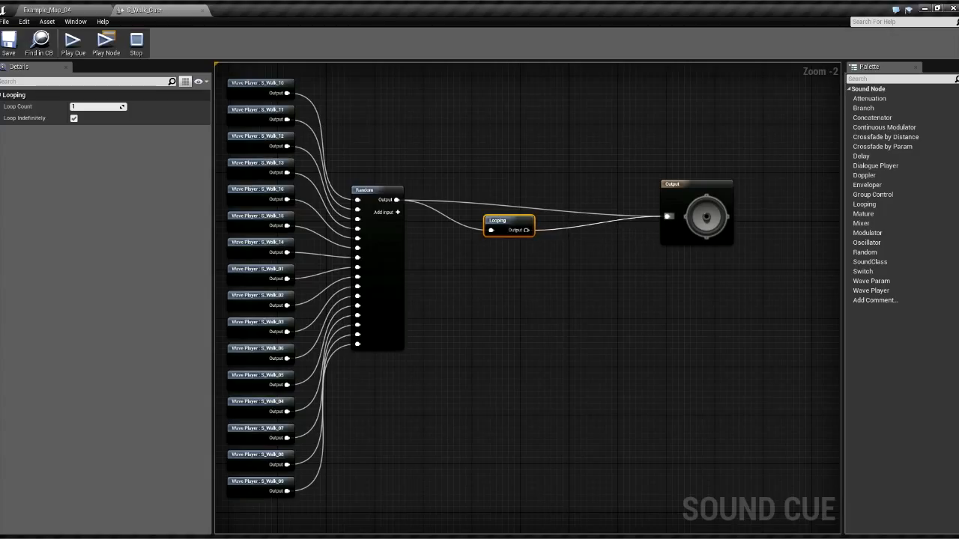
pyautogui.moveTo(524, 221); pyautogui.dragTo(556, 197)
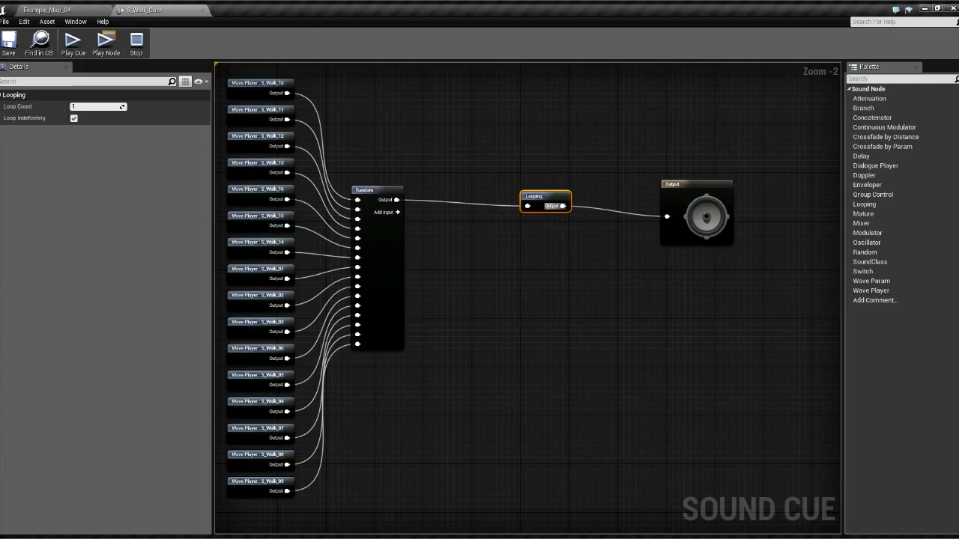
pyautogui.keyDown('alt'); pyautogui.click(562, 205); pyautogui.keyUp('alt')
pyautogui.keyDown('alt'); pyautogui.click(528, 205); pyautogui.keyUp('alt')
pyautogui.moveTo(396, 199); pyautogui.dragTo(664, 215)
pyautogui.moveTo(555, 198); pyautogui.dragTo(622, 210)
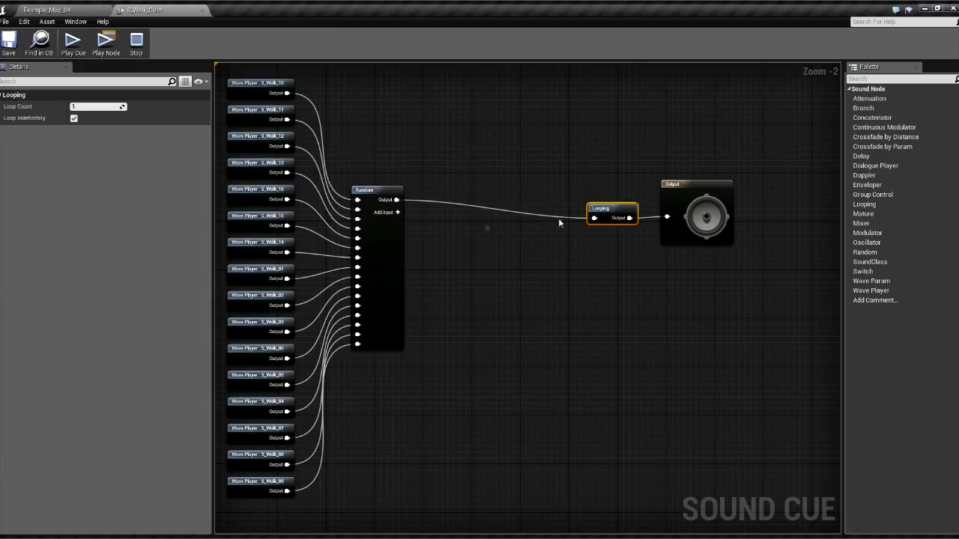
# - Play the whole cue to listen to the looping random footsteps, and stop playback
pyautogui.click(70, 45)
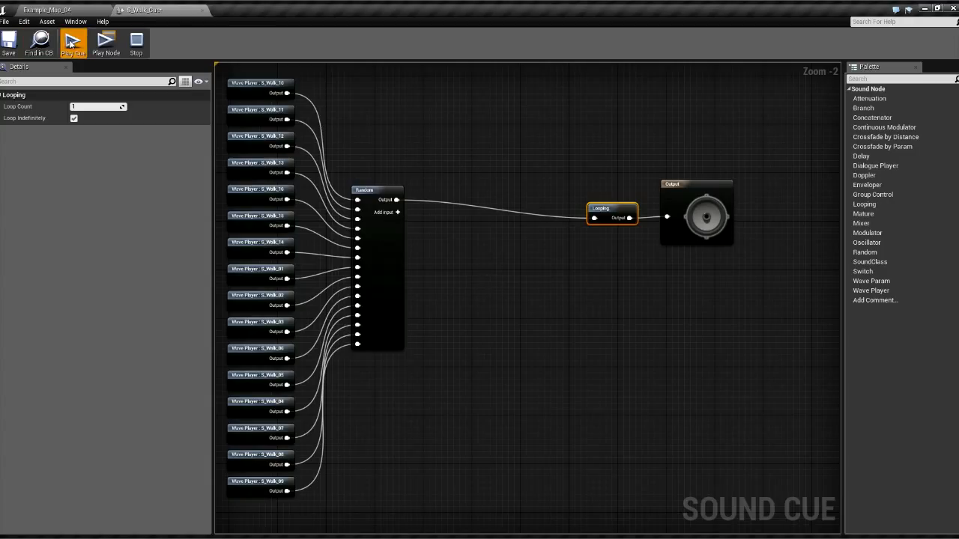
pyautogui.click(72, 43)
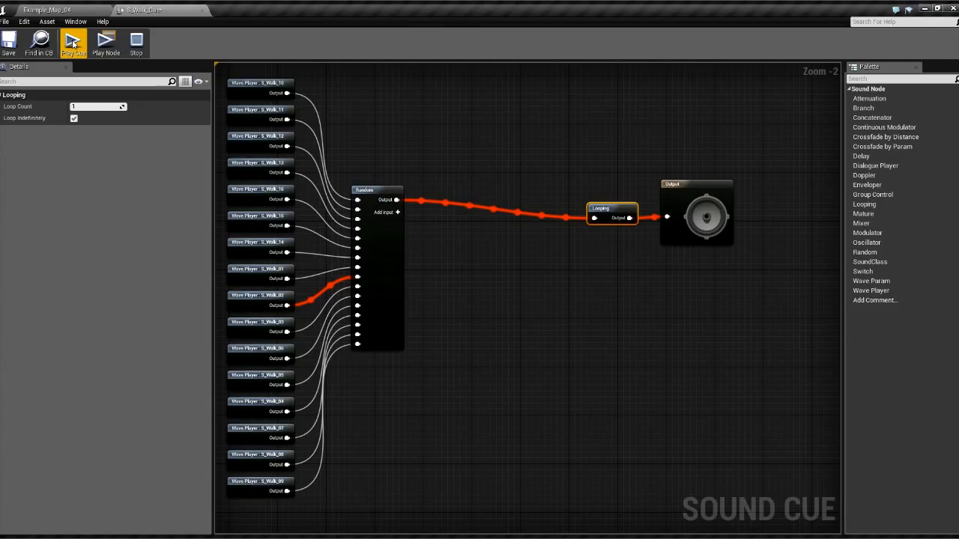
pyautogui.click(137, 43)
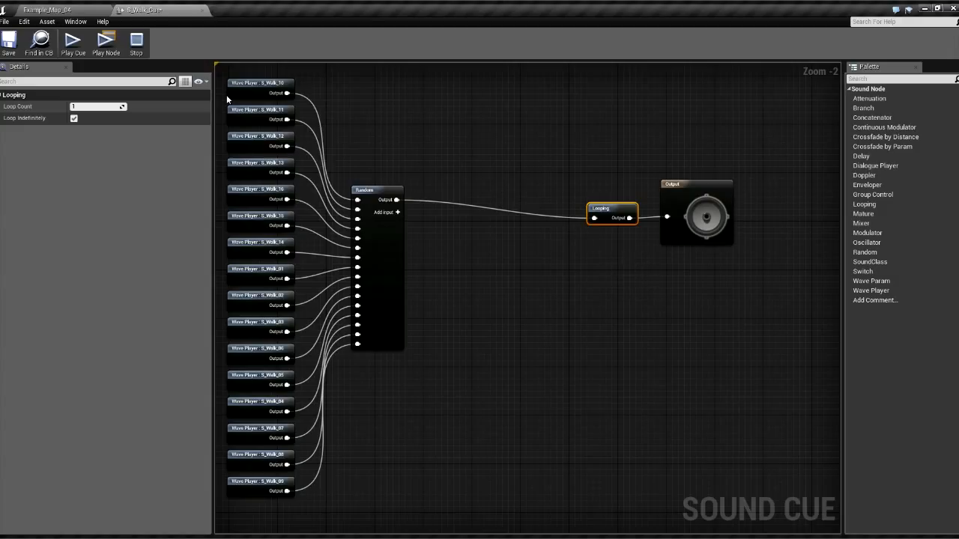
# - Play-test the Example_Map_04 level, walking around the wooden-floored room to hear the looping footsteps, and end the session
pyautogui.click(47, 9)
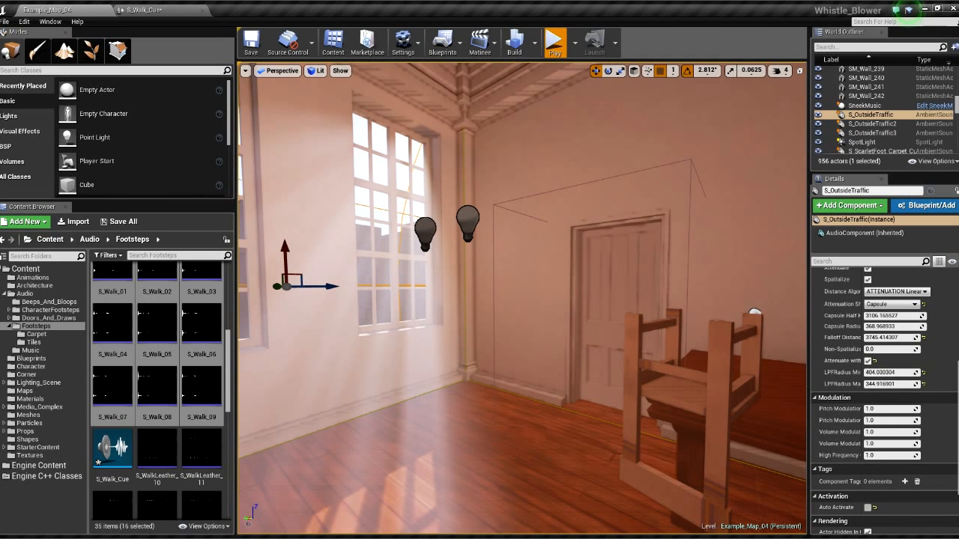
pyautogui.click(553, 41)
pyautogui.press('w')
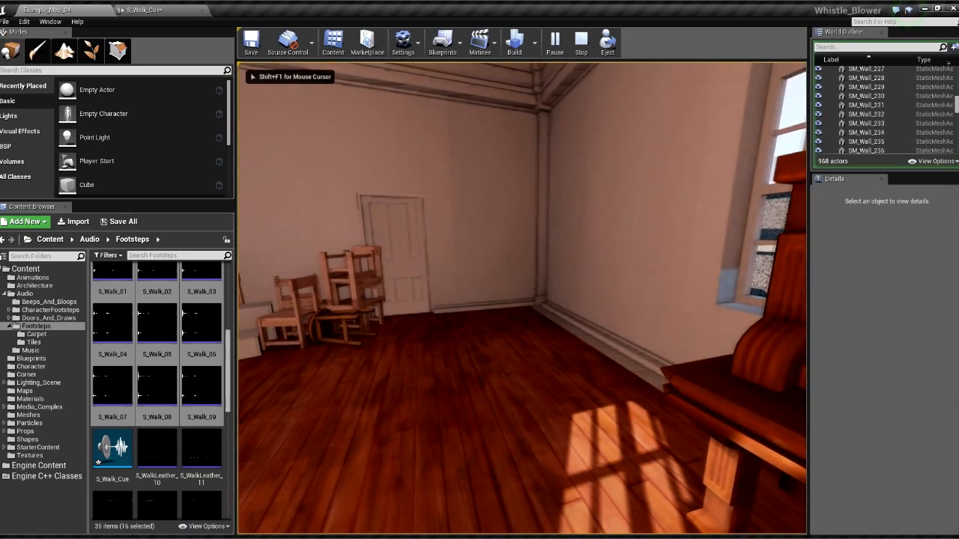
pyautogui.press('w')
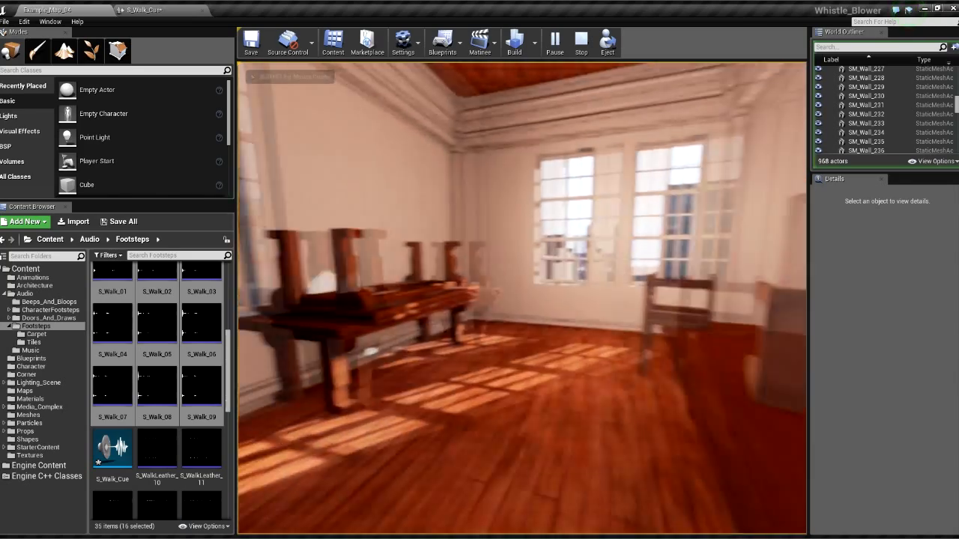
pyautogui.press('w')
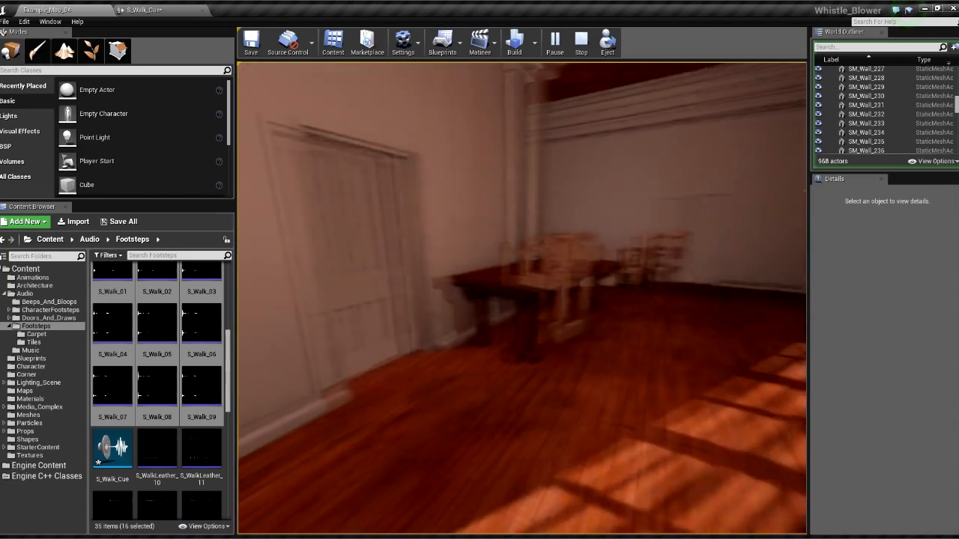
pyautogui.press('w')
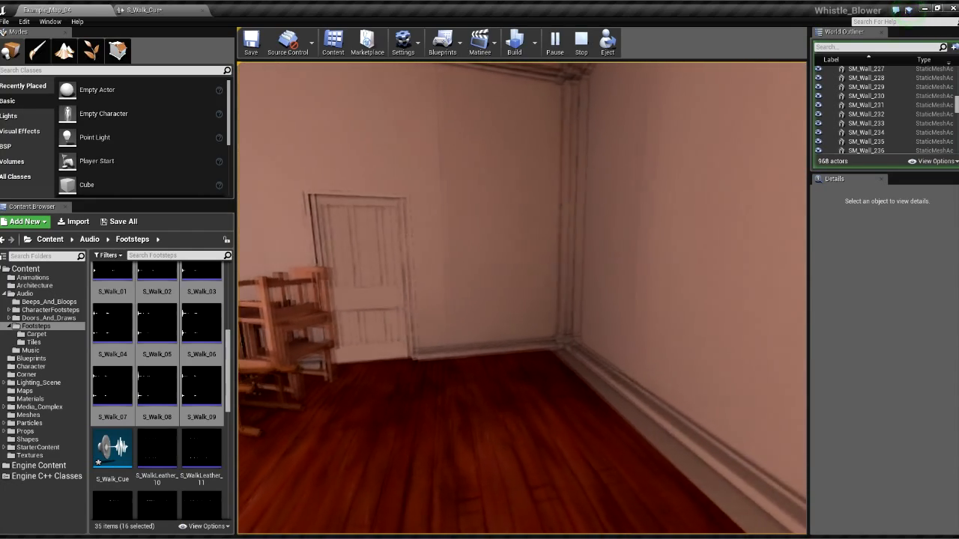
pyautogui.press('w')
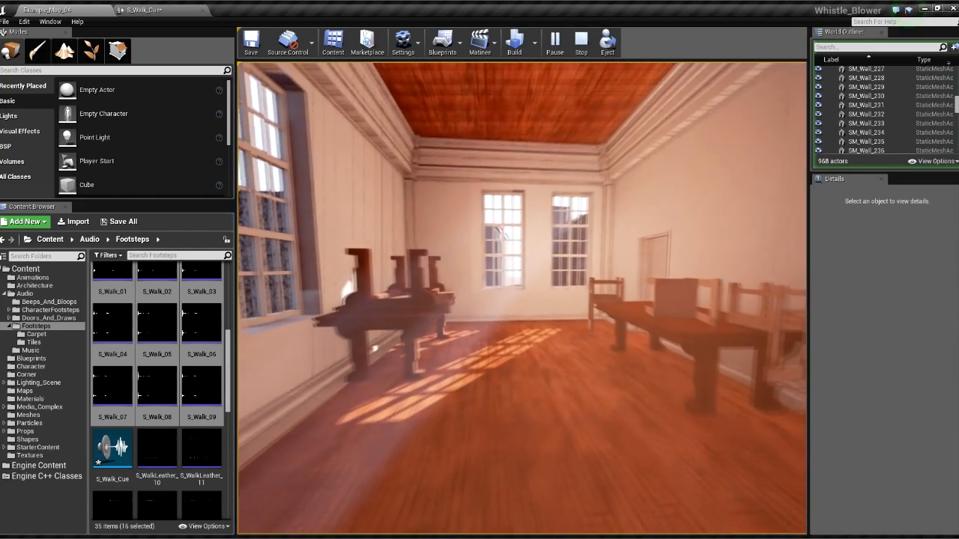
pyautogui.press('w')
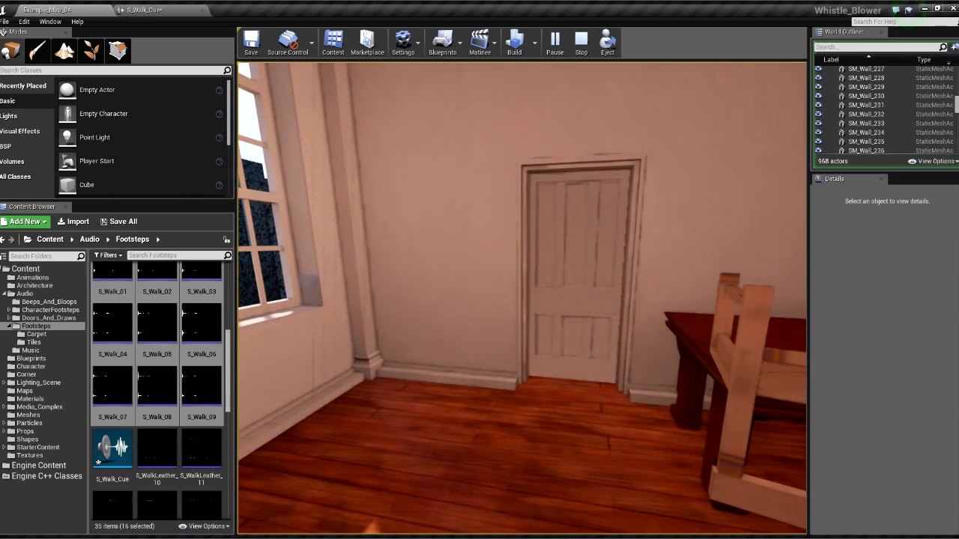
pyautogui.press('w')
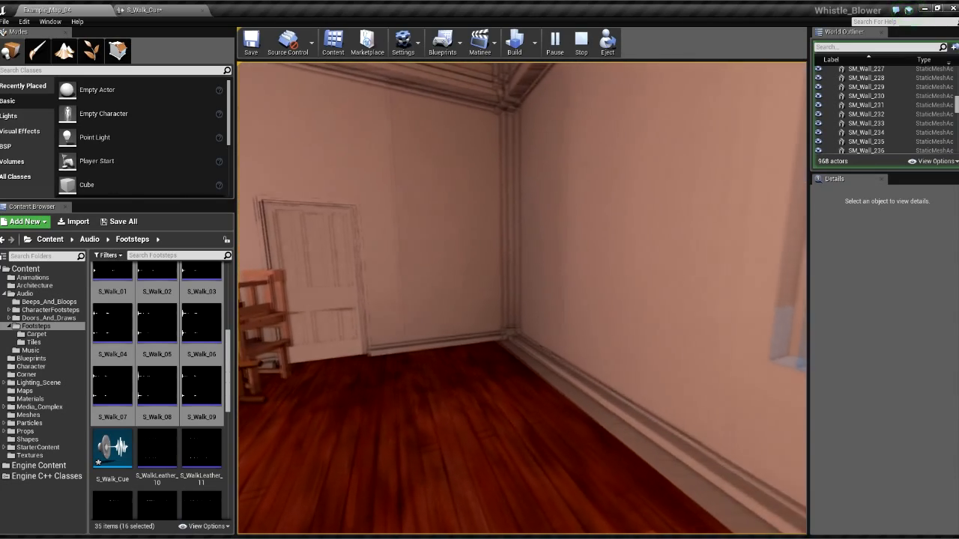
pyautogui.press('w')
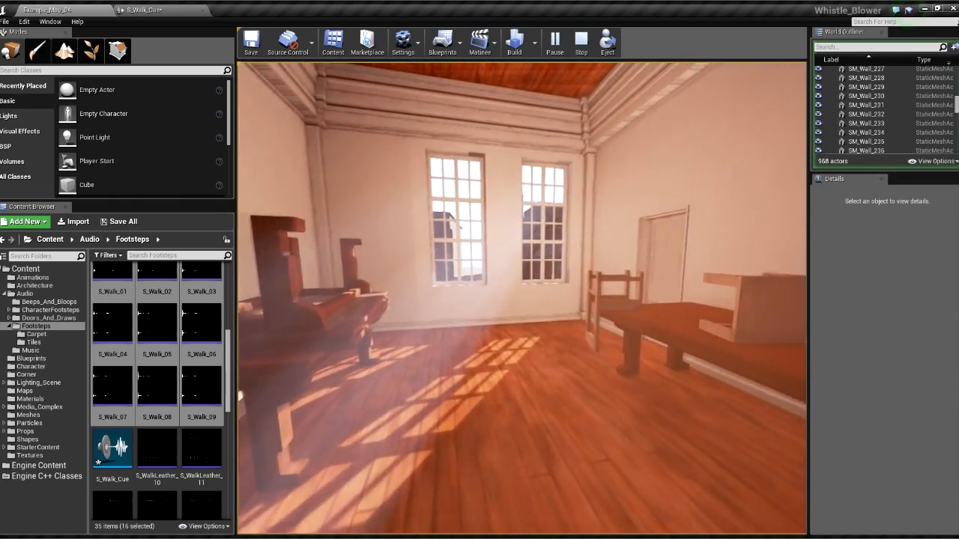
pyautogui.press('Escape')
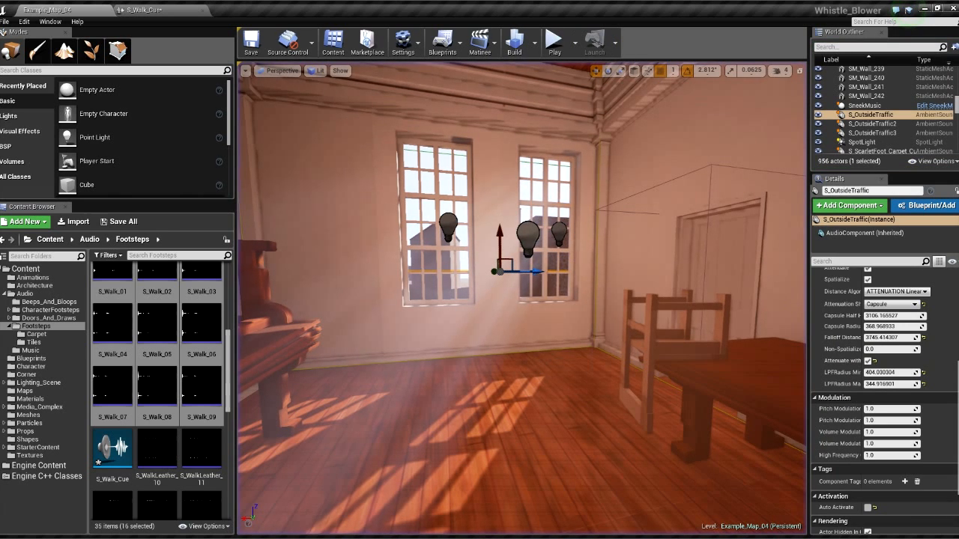
# - Add a Delay node to the S_Walk_Cue graph between Random and Looping, wiring Random into Delay and Delay into Looping
pyautogui.click(148, 10)
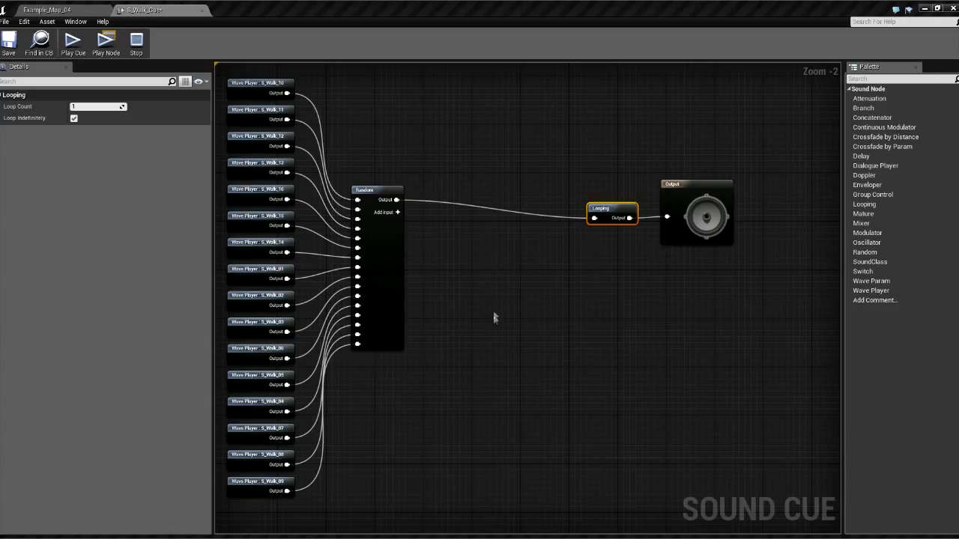
pyautogui.click(486, 343)
pyautogui.moveTo(489, 246); pyautogui.dragTo(481, 218)
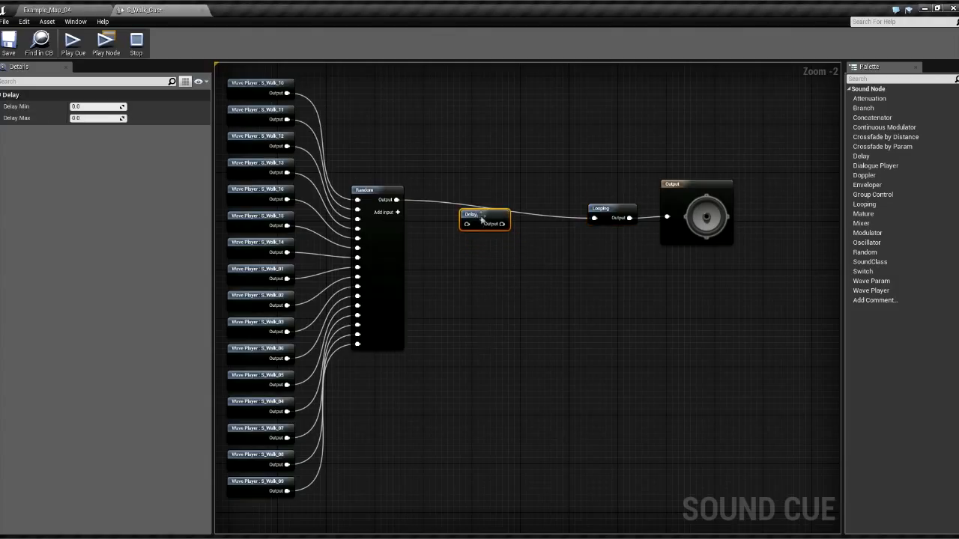
pyautogui.moveTo(396, 200); pyautogui.dragTo(594, 218)
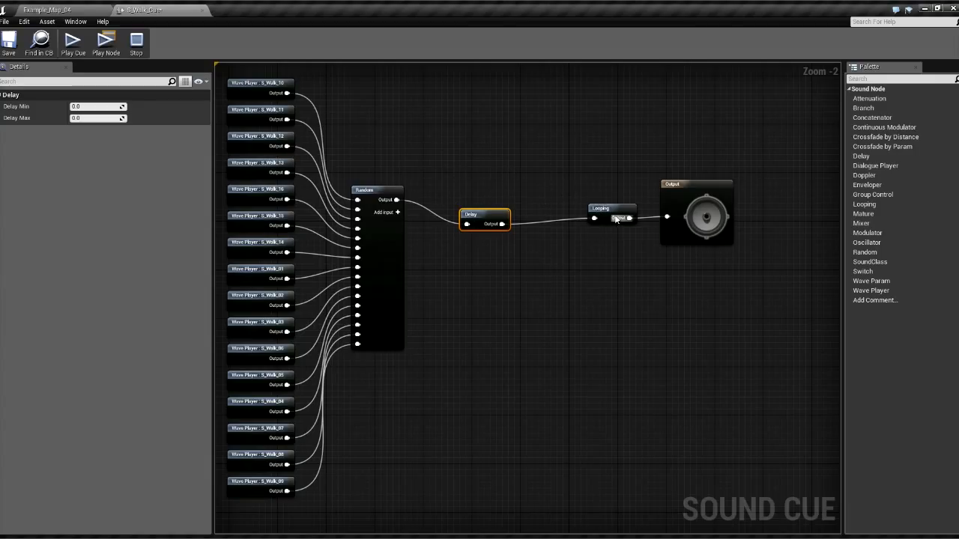
# - Nudge the Looping node slightly toward Output and move the Delay node up to straighten the chain
pyautogui.moveTo(601, 209); pyautogui.dragTo(612, 209)
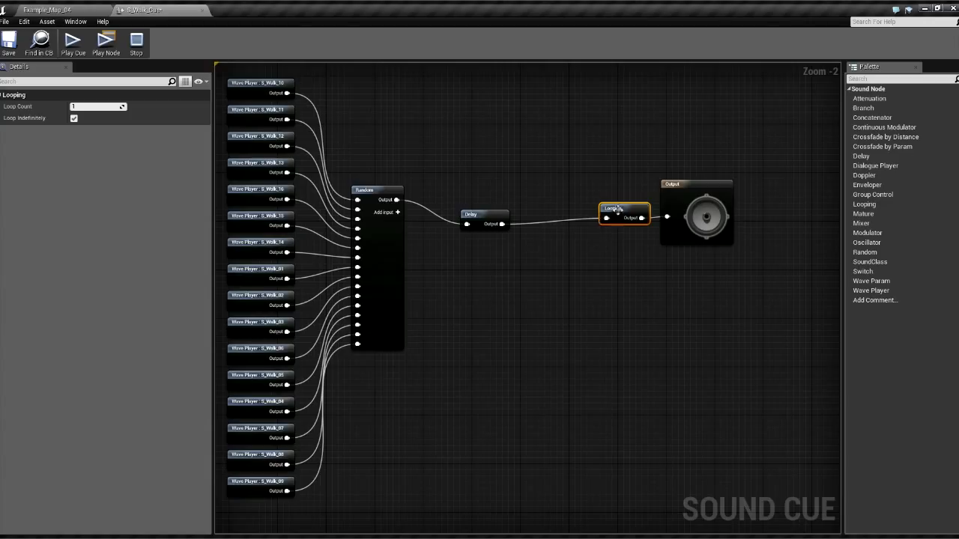
pyautogui.moveTo(615, 208); pyautogui.dragTo(610, 209)
pyautogui.moveTo(496, 215); pyautogui.dragTo(490, 202)
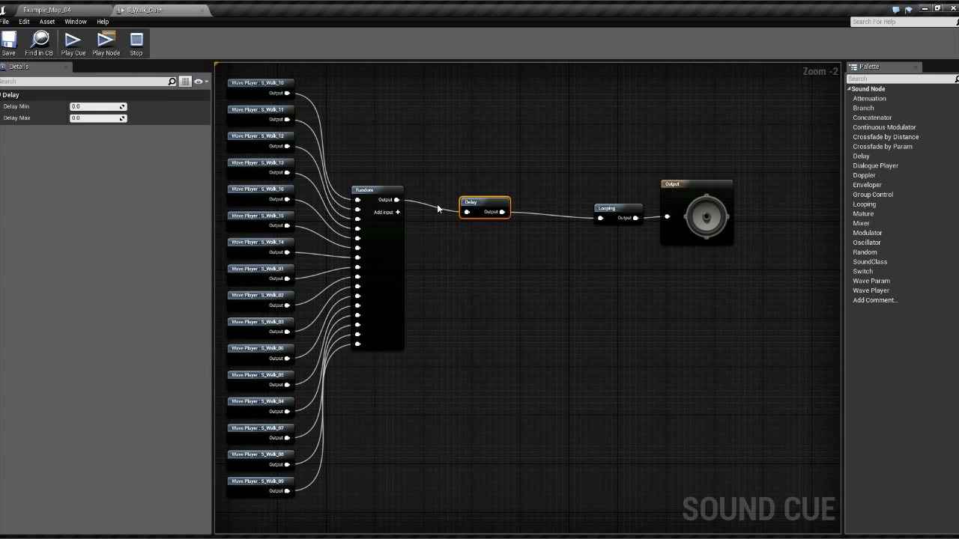
# - Select the Random, Delay and Looping nodes in turn to review the chain, ending with the Delay node's settings shown
pyautogui.click(394, 245)
pyautogui.click(486, 203)
pyautogui.click(622, 211)
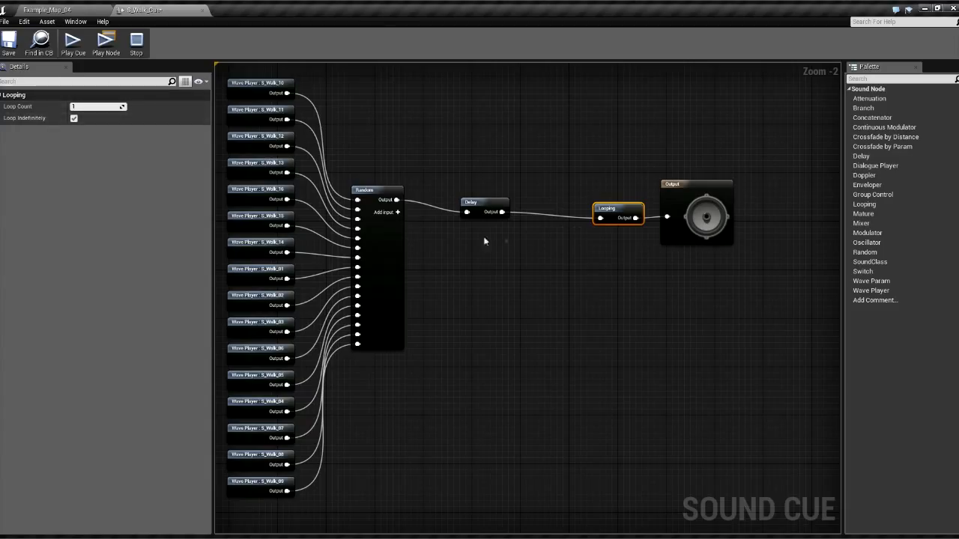
pyautogui.click(485, 203)
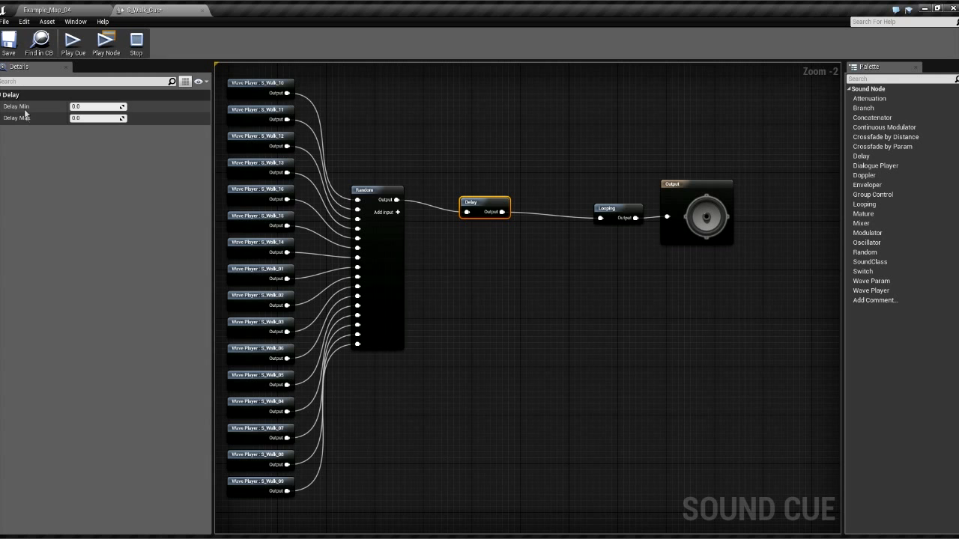
# - Expand the Random node's weights, turn Randomize Without Replacement off and back on, and deselect the node
pyautogui.click(391, 252)
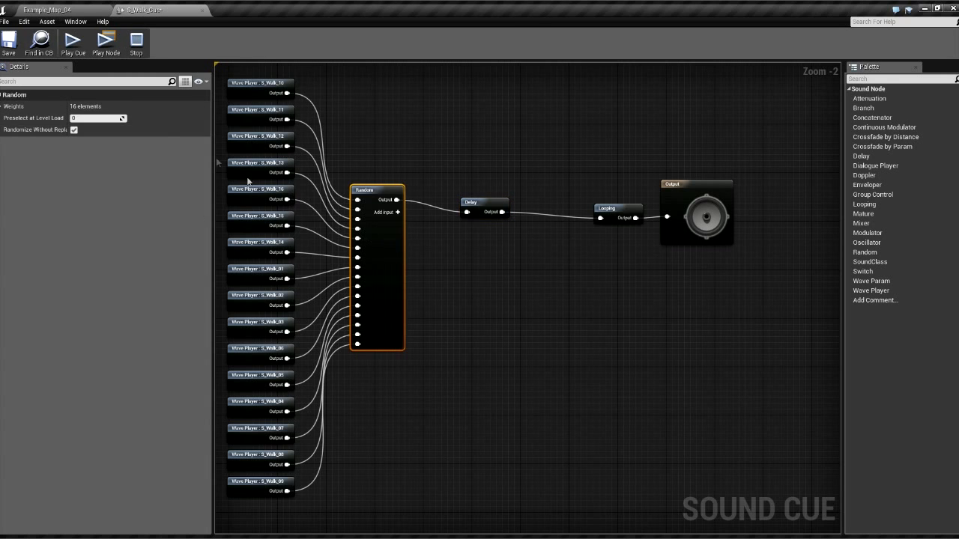
pyautogui.click(3, 107)
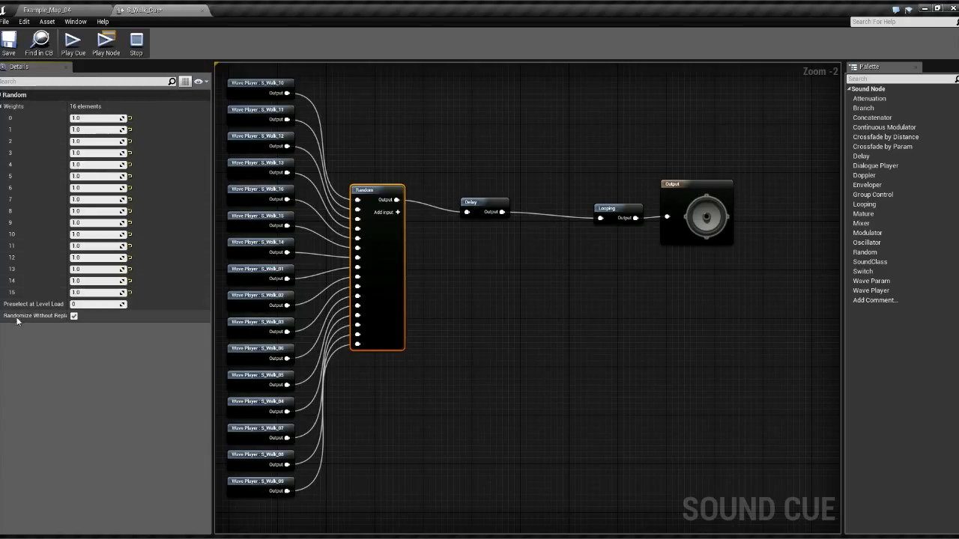
pyautogui.click(74, 316)
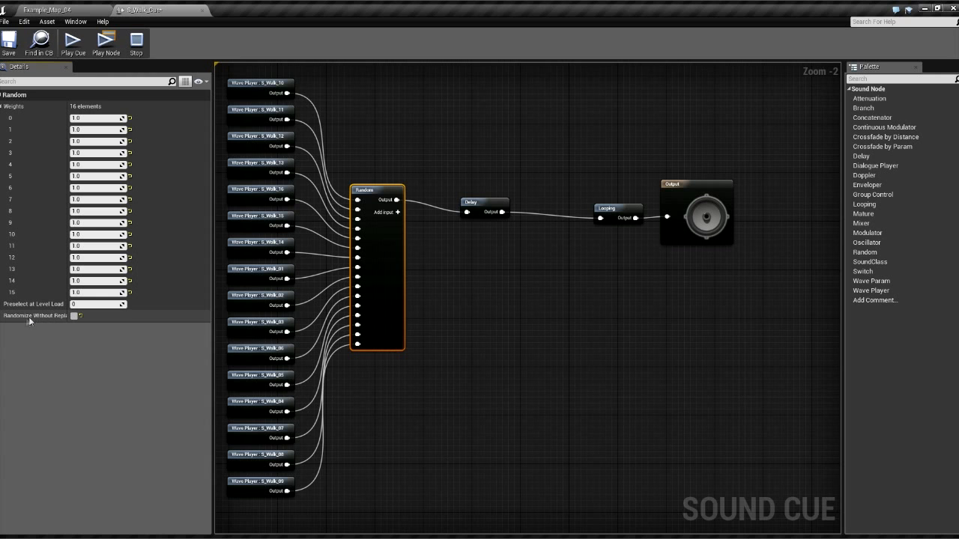
pyautogui.click(74, 316)
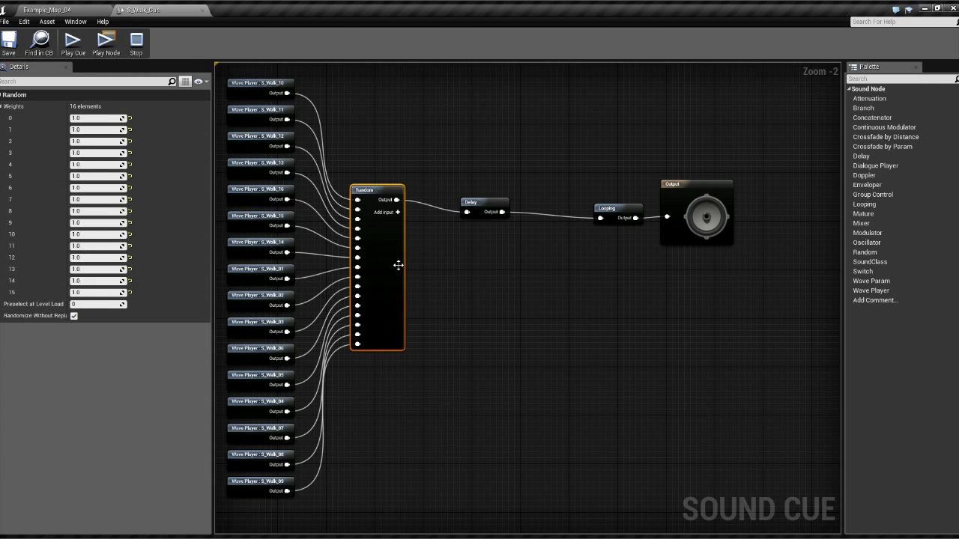
pyautogui.click(465, 262)
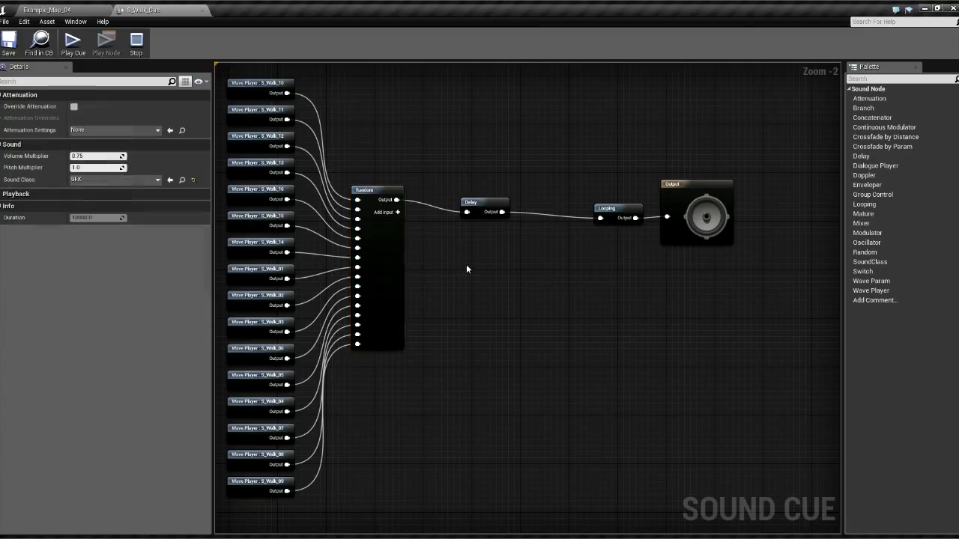
# - Set the Delay node's Delay Min and Delay Max both to 0.2
pyautogui.click(481, 202)
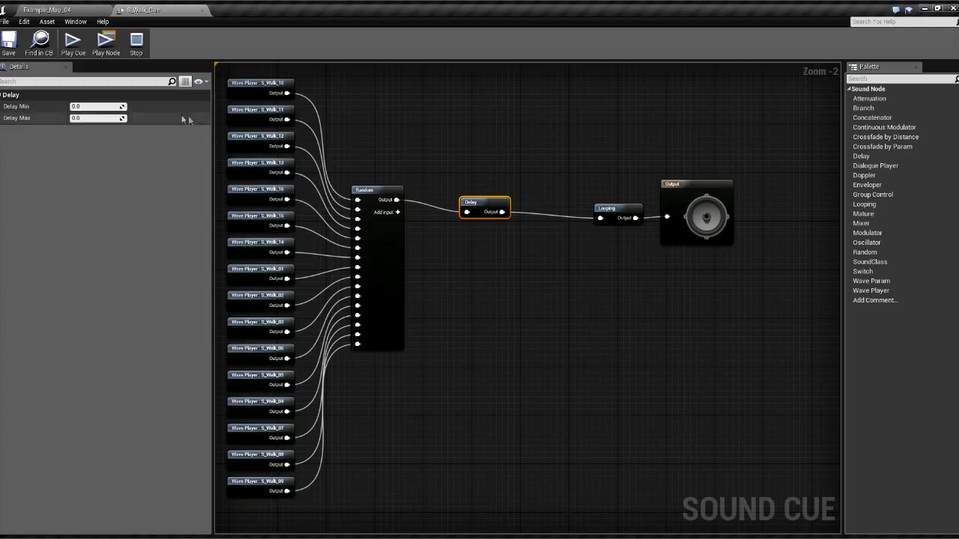
pyautogui.click(108, 107)
pyautogui.write('.2')
pyautogui.click(96, 117)
pyautogui.write('.2')
pyautogui.press('Return')
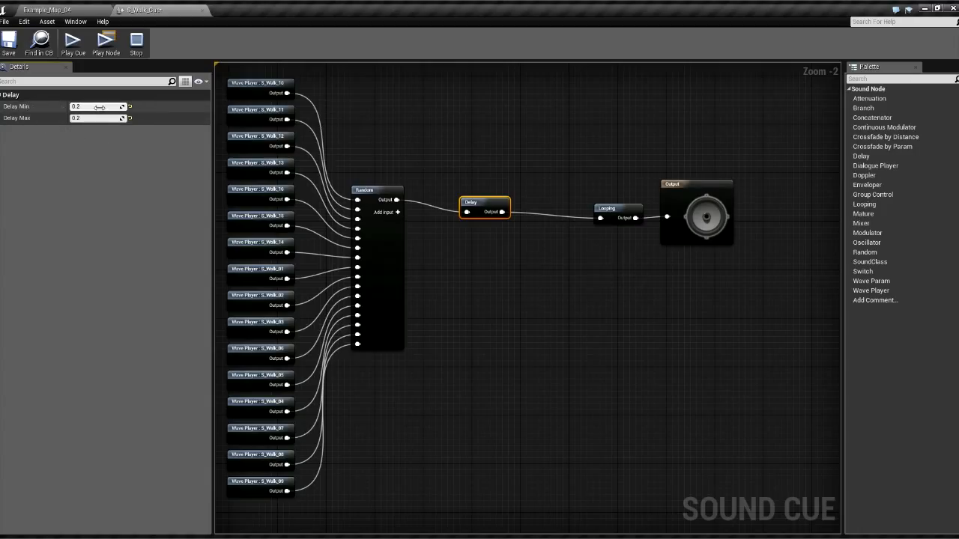
pyautogui.press('Tab')
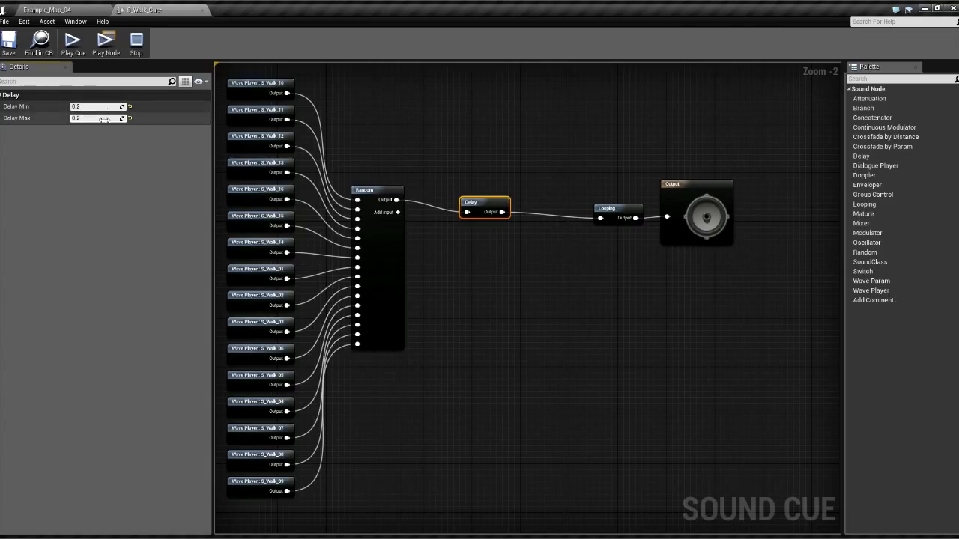
# - Preview the whole S_Walk_Cue with the delayed looping footsteps and stop playback
pyautogui.click(483, 251)
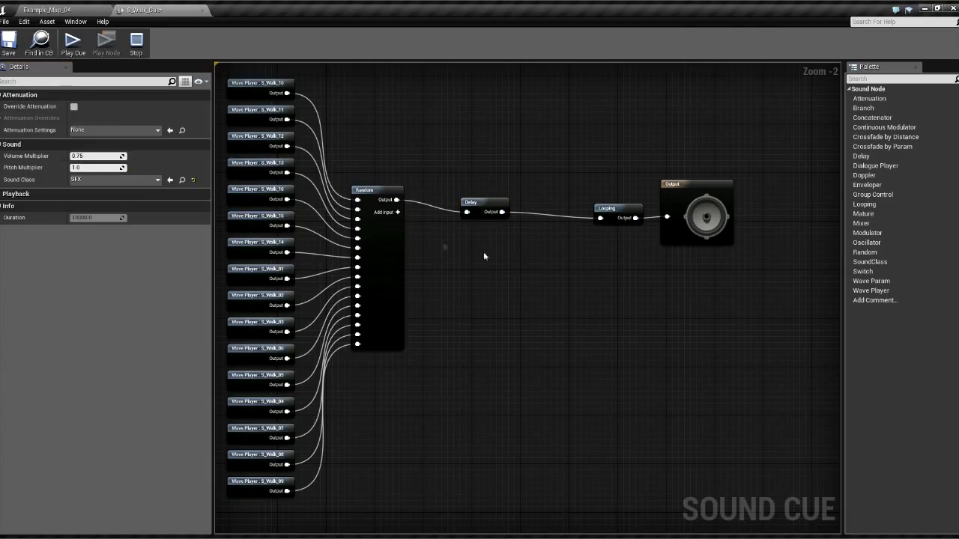
pyautogui.click(73, 42)
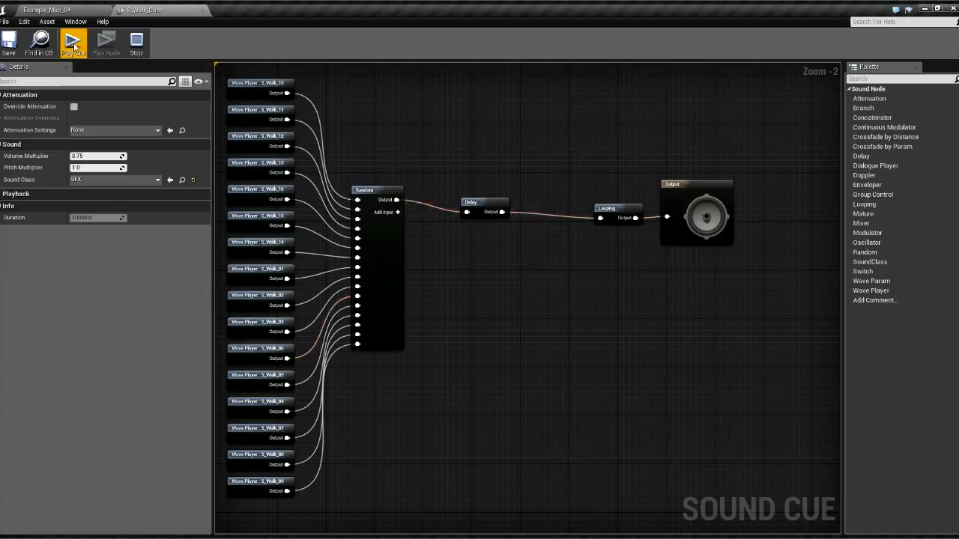
pyautogui.click(136, 43)
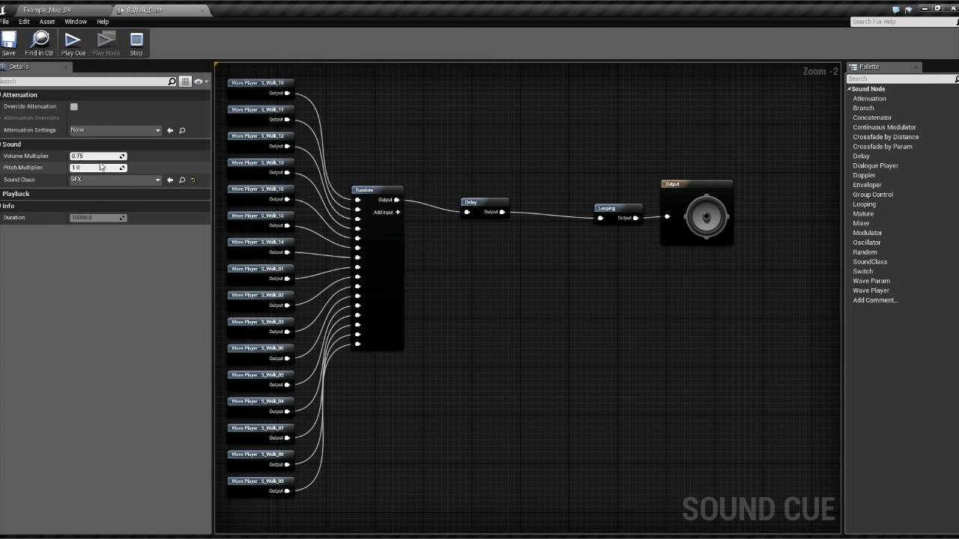
# - Set the Delay node's Delay Min and Delay Max both to 0.3 and preview the saved cue
pyautogui.click(487, 202)
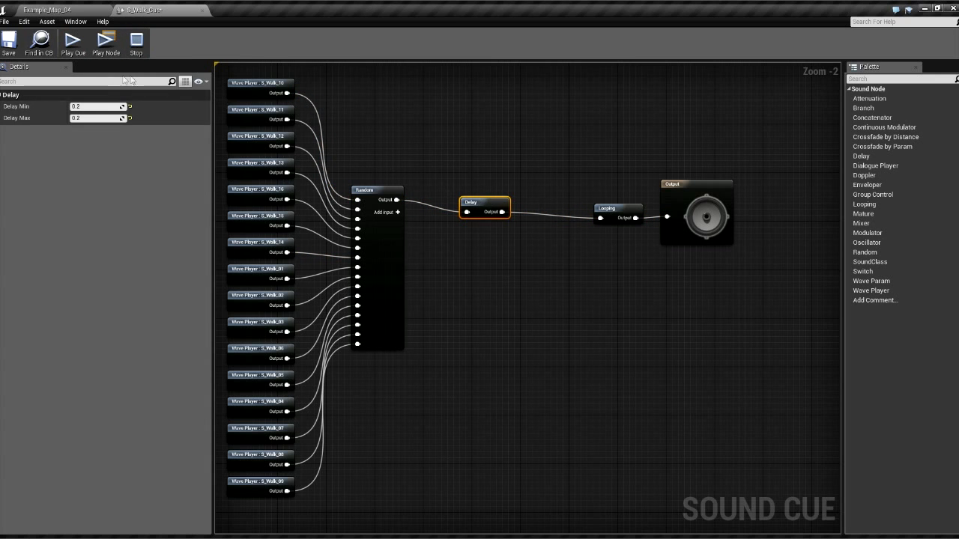
pyautogui.click(90, 107)
pyautogui.press('BackSpace')
pyautogui.write('0.3')
pyautogui.press('Tab')
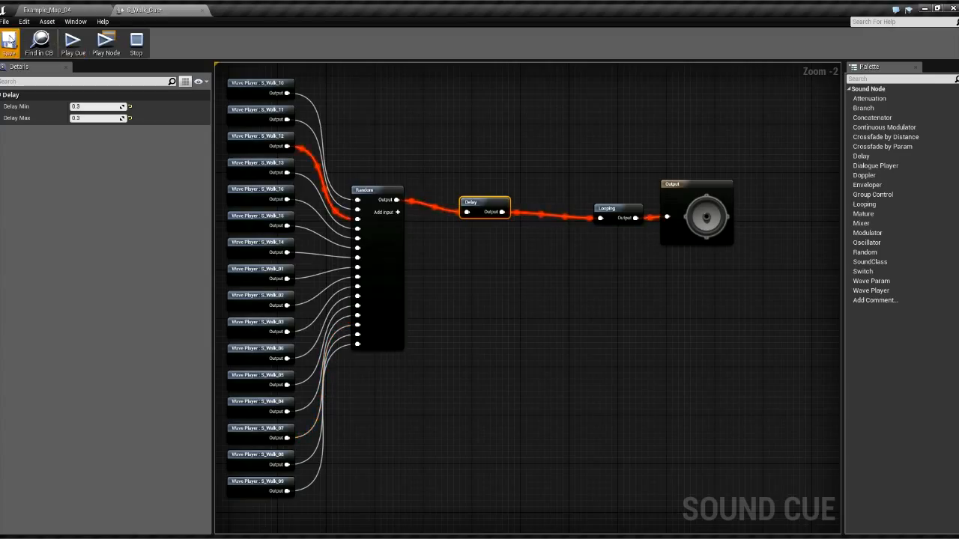
pyautogui.click(136, 43)
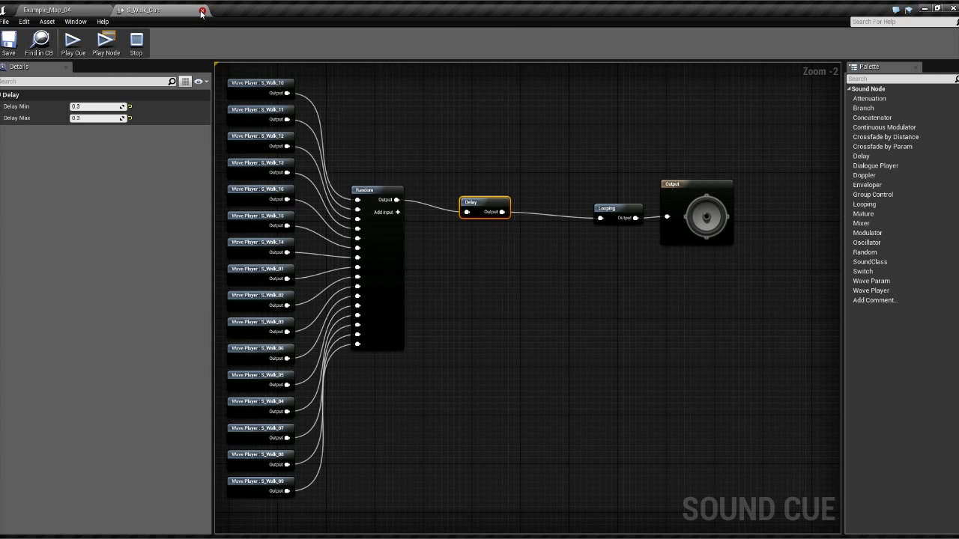
# - Play-test Example_Map_04, walking through the wooden-floored rooms to listen to the delayed footsteps, and end the session
pyautogui.click(92, 13)
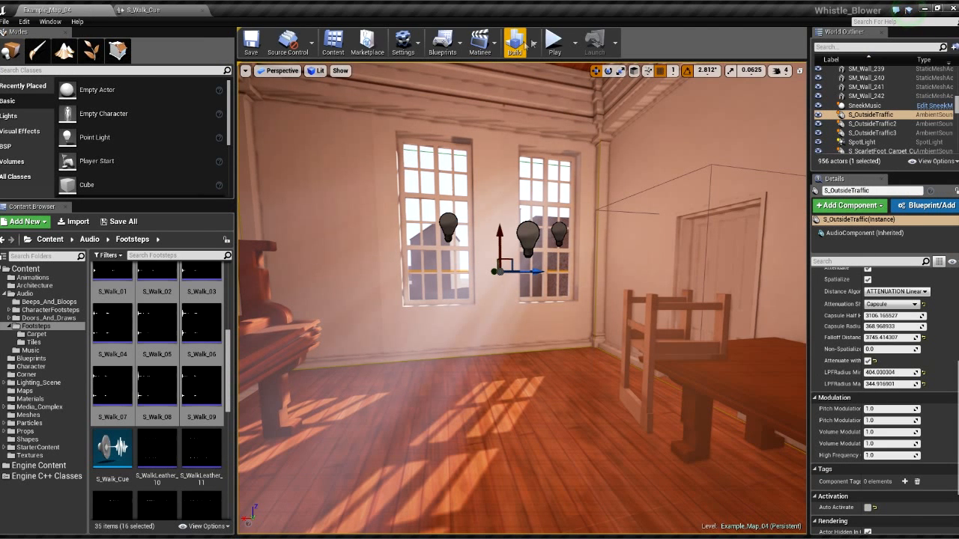
pyautogui.click(552, 42)
pyautogui.press('w')
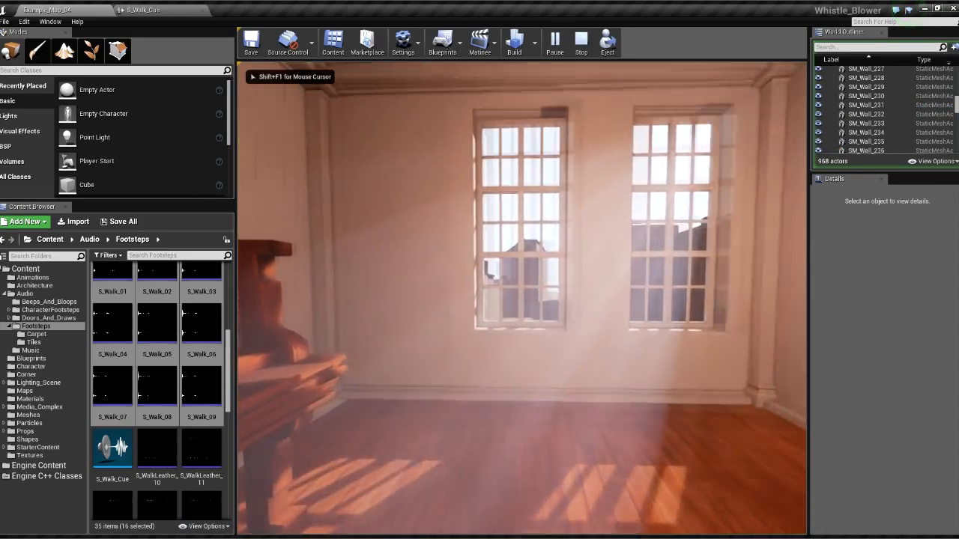
pyautogui.press('w')
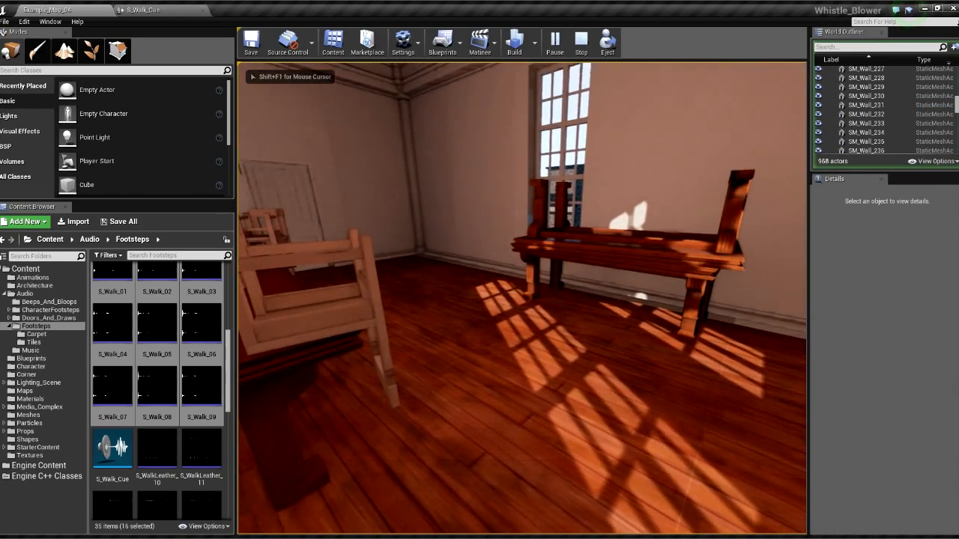
pyautogui.press('w')
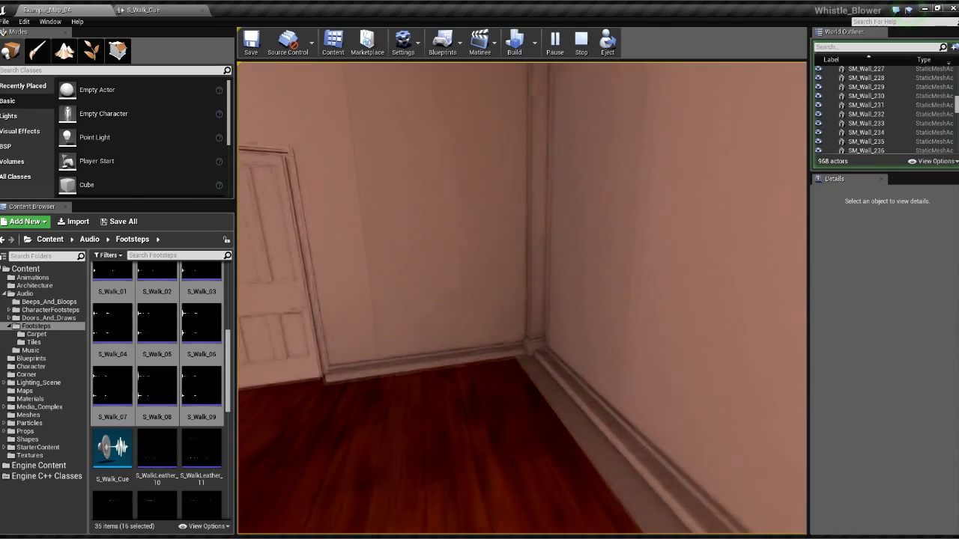
pyautogui.press('w')
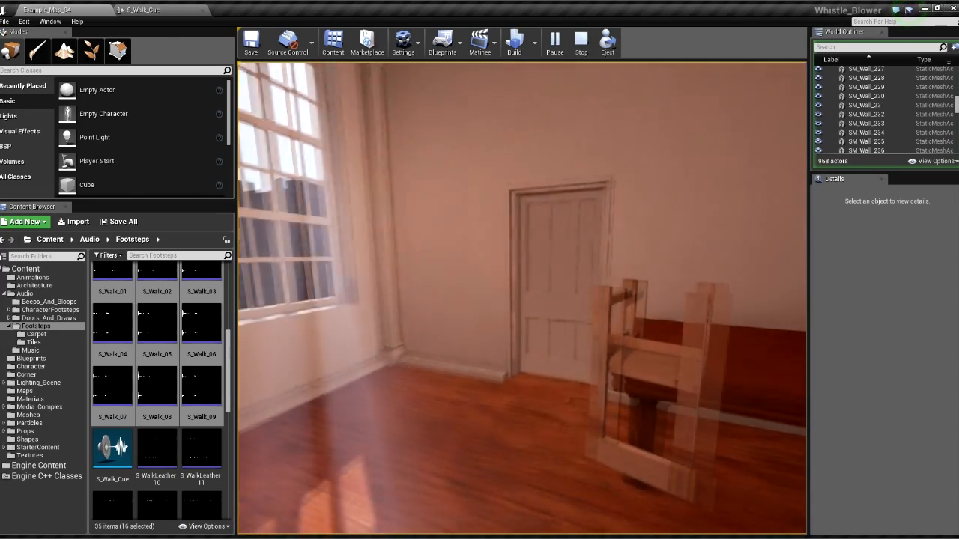
pyautogui.press('w')
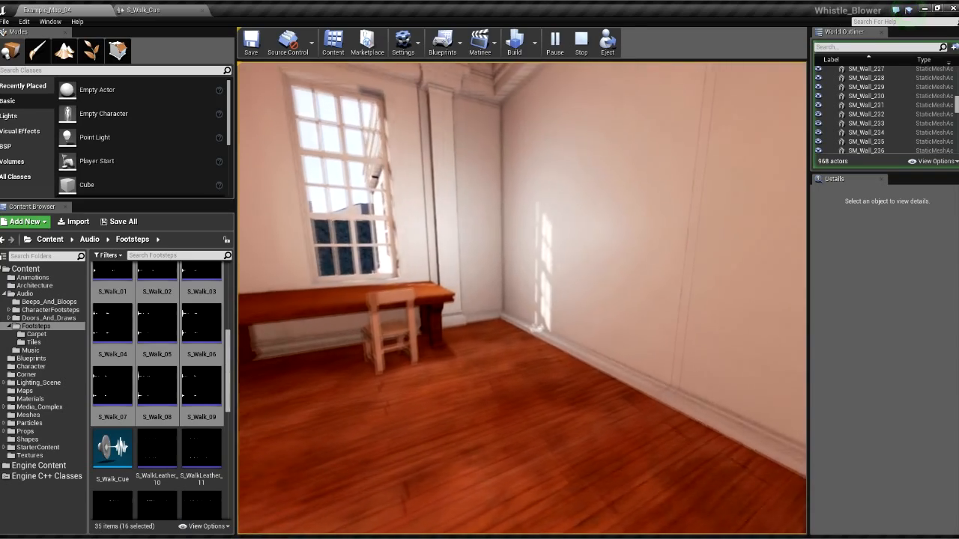
pyautogui.press('w')
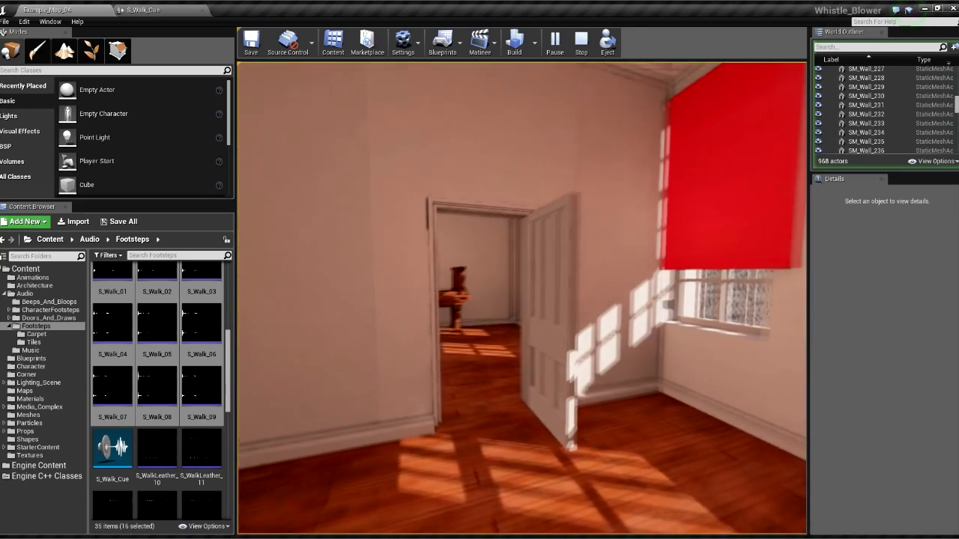
pyautogui.press('w')
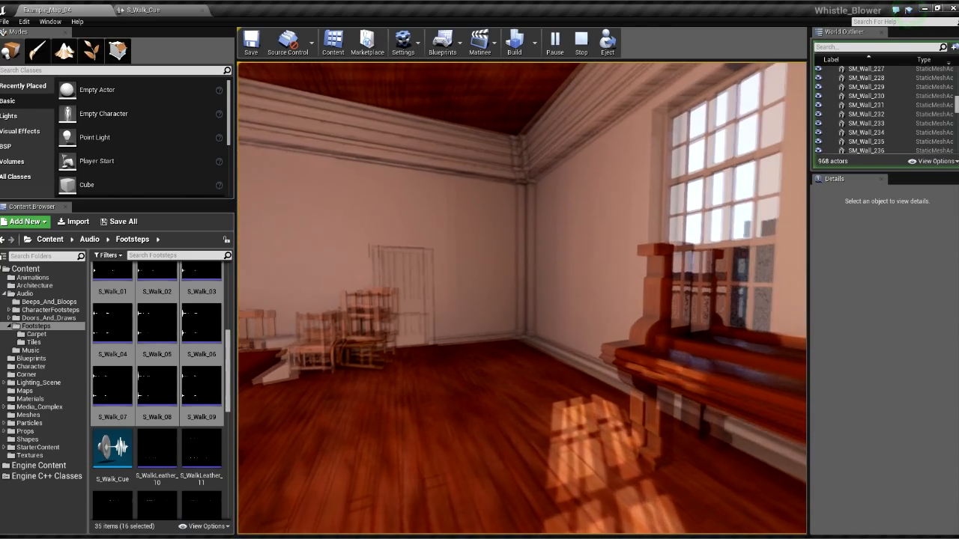
pyautogui.press('w')
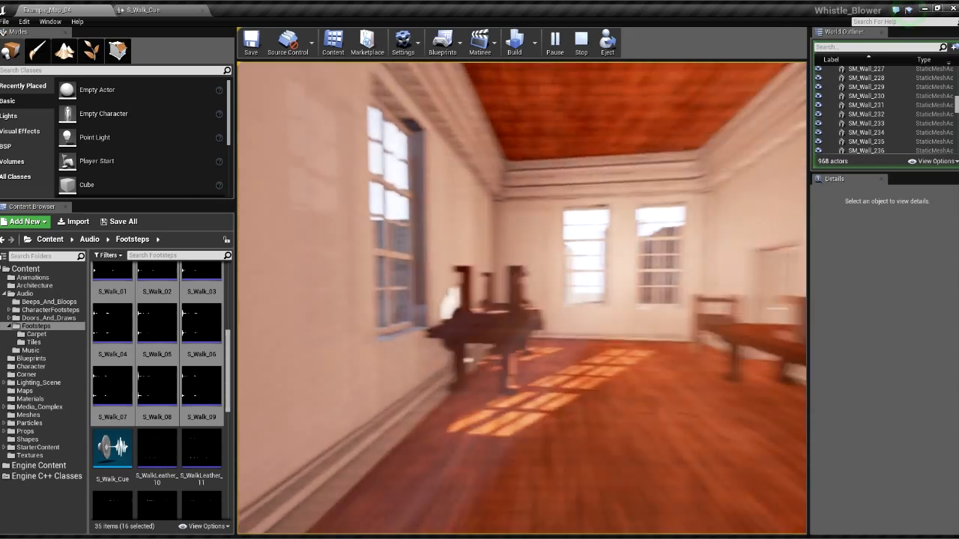
pyautogui.press('Escape')
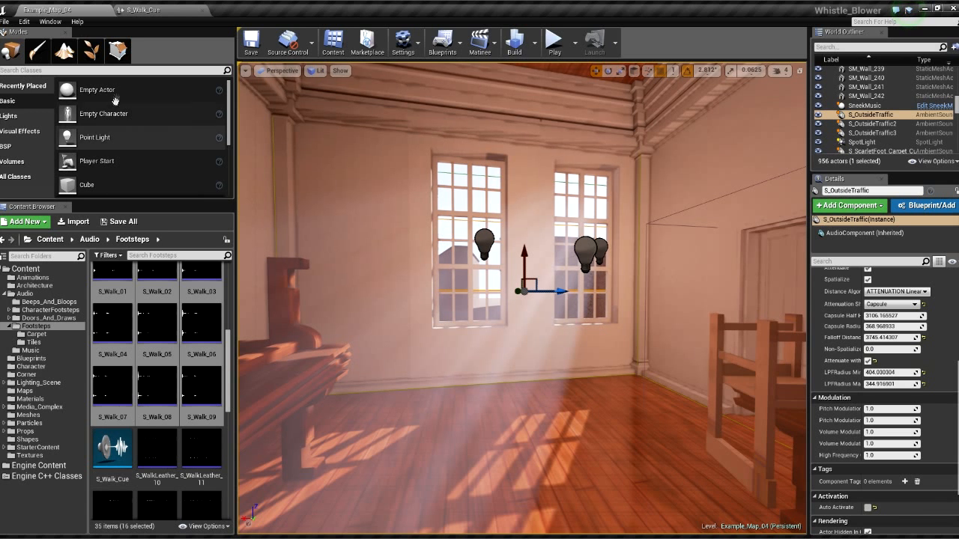
# - Place a second Random node in the S_Walk_Cue graph, add inputs until it has eighteen, and delete it
pyautogui.click(145, 11)
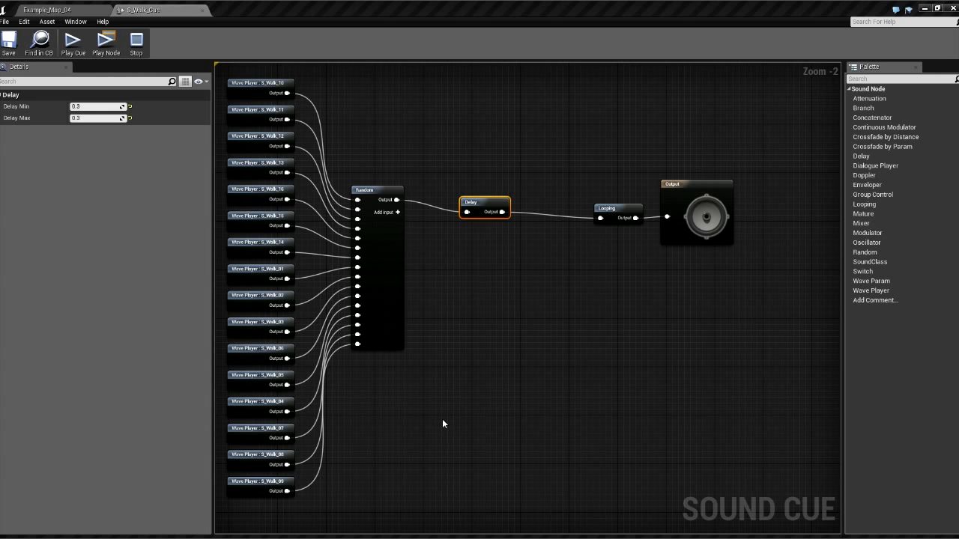
pyautogui.hotkey('ctrl', 'z')
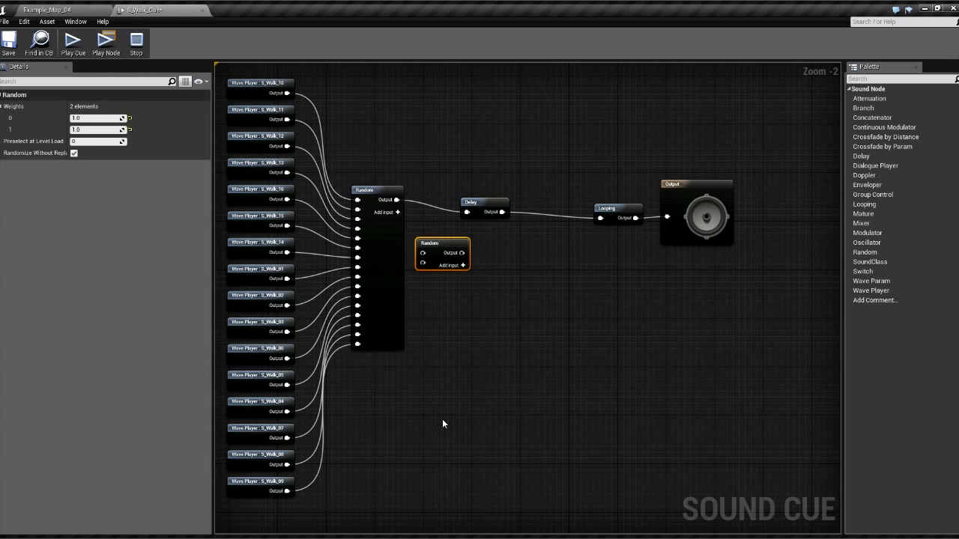
pyautogui.doubleClick(463, 265)
pyautogui.doubleClick(463, 266)
pyautogui.click(462, 266)
pyautogui.doubleClick(463, 266)
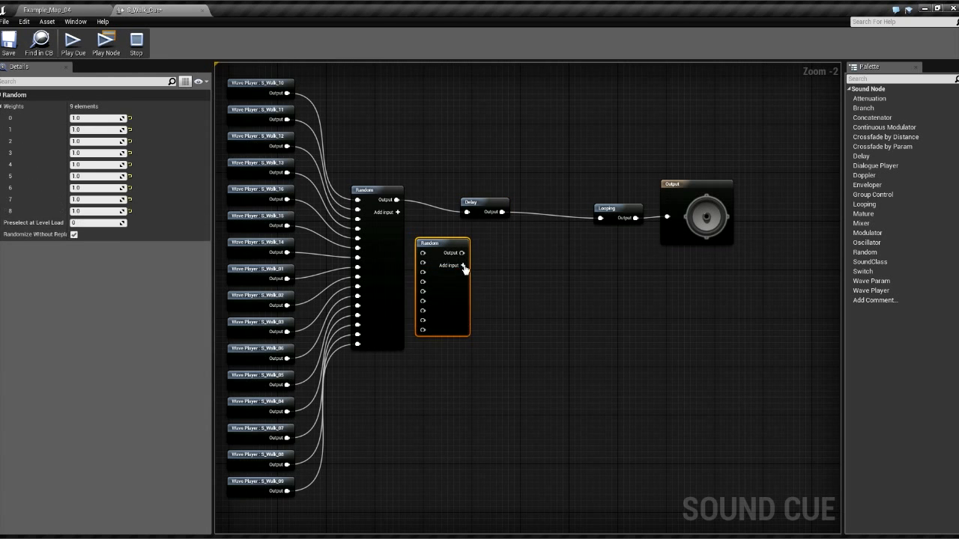
pyautogui.doubleClick(463, 265)
pyautogui.click(463, 266)
pyautogui.doubleClick(463, 266)
pyautogui.doubleClick(462, 266)
pyautogui.doubleClick(462, 266)
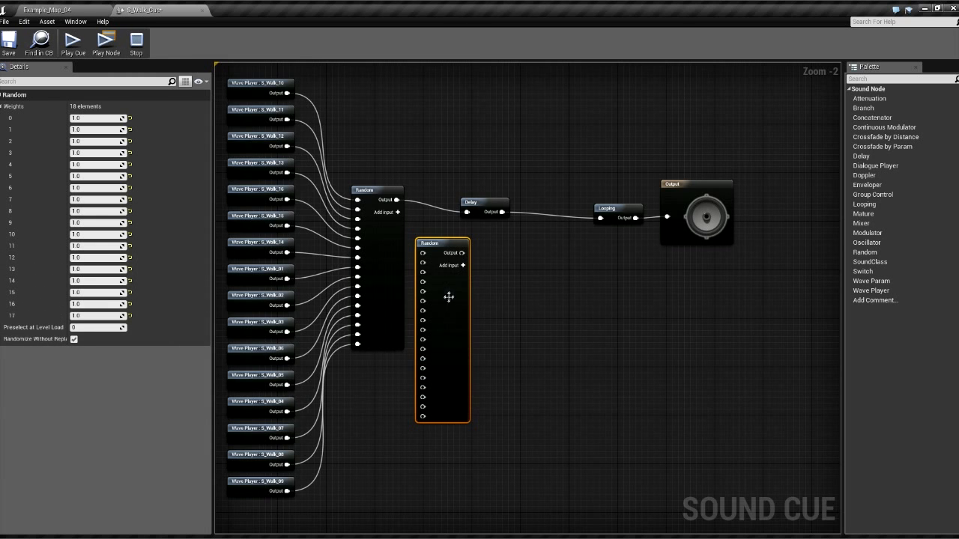
pyautogui.press('Delete')
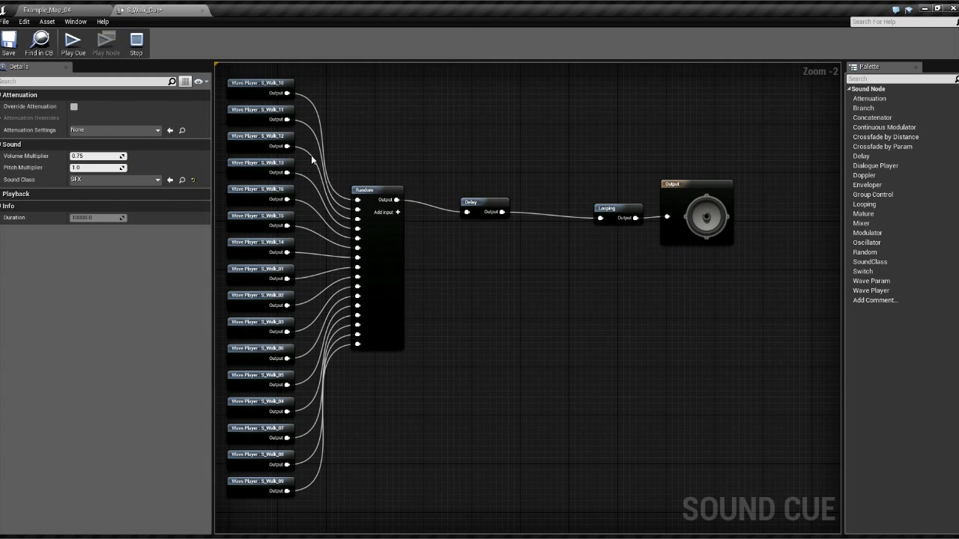
# - Review the Random and Delay nodes' settings and select all sixteen Wave Player nodes together with Random and Delay
pyautogui.click(363, 193)
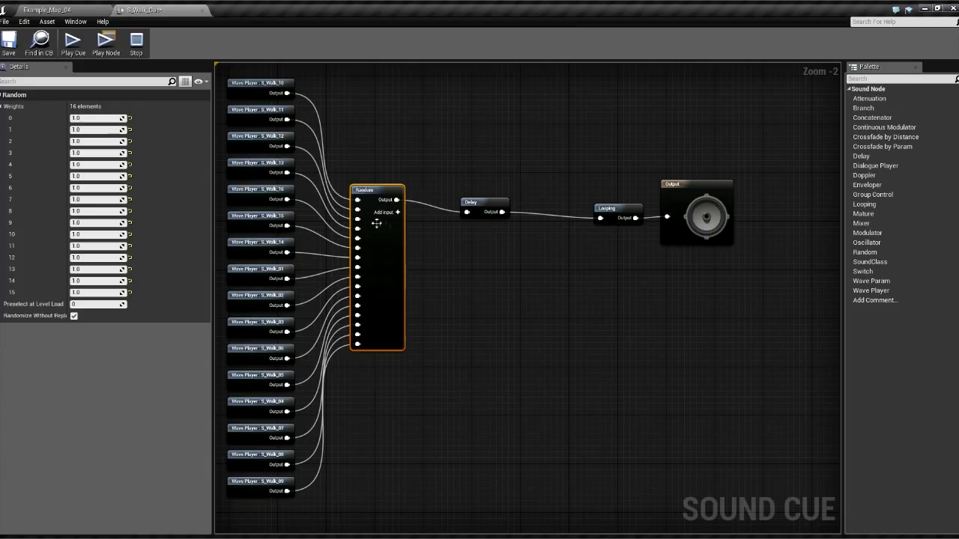
pyautogui.click(467, 201)
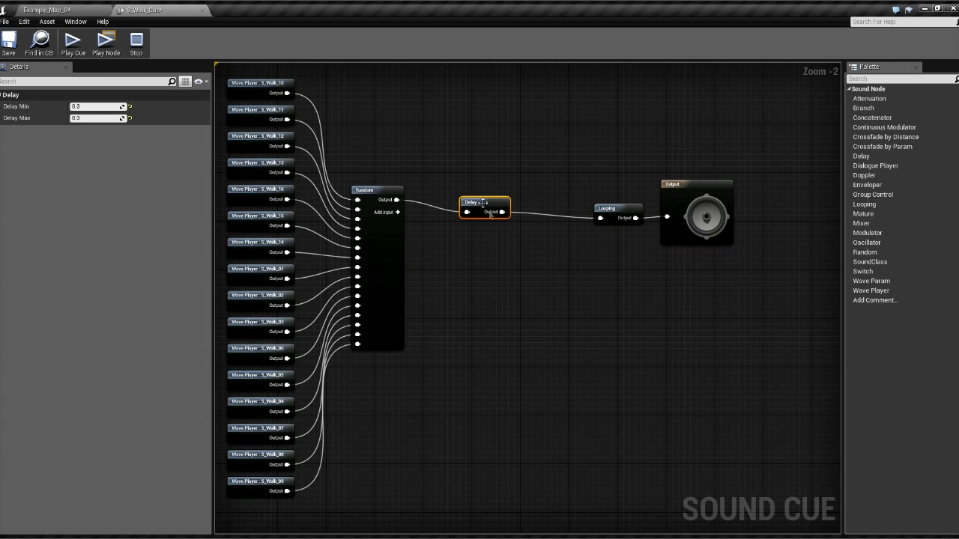
pyautogui.moveTo(510, 258); pyautogui.dragTo(250, 167)
pyautogui.scroll(-5, 275, 198)
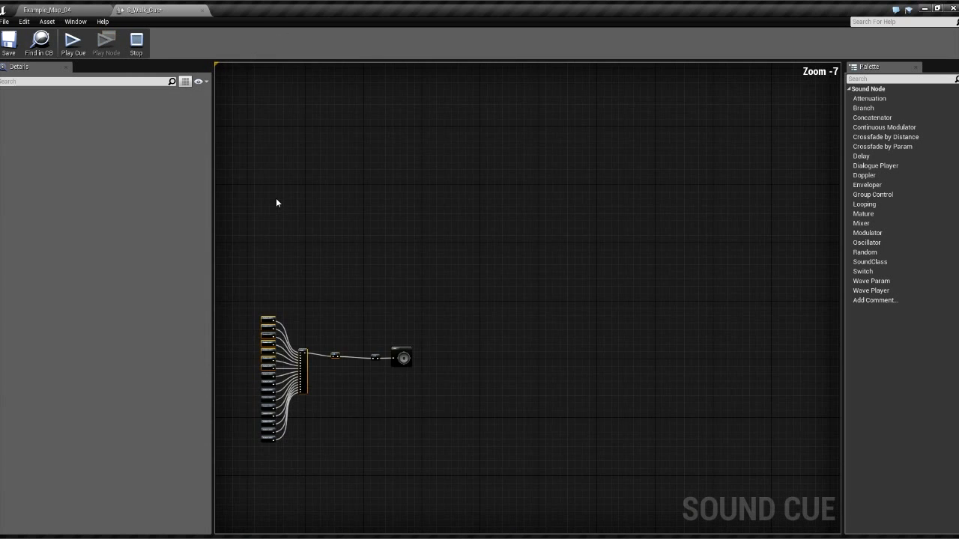
pyautogui.moveTo(239, 281); pyautogui.dragTo(314, 454)
pyautogui.scroll(4, 351, 390)
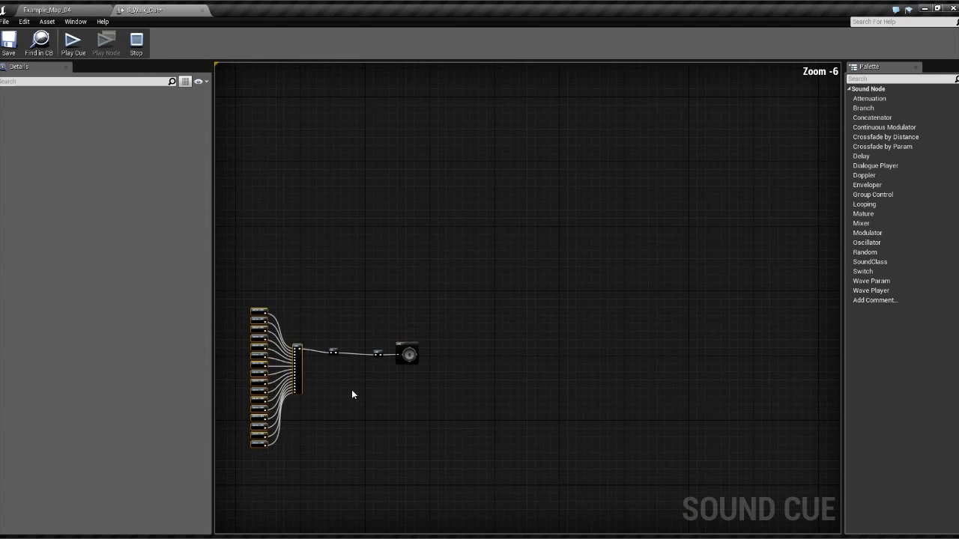
pyautogui.moveTo(326, 388); pyautogui.dragTo(486, 315, button='right')
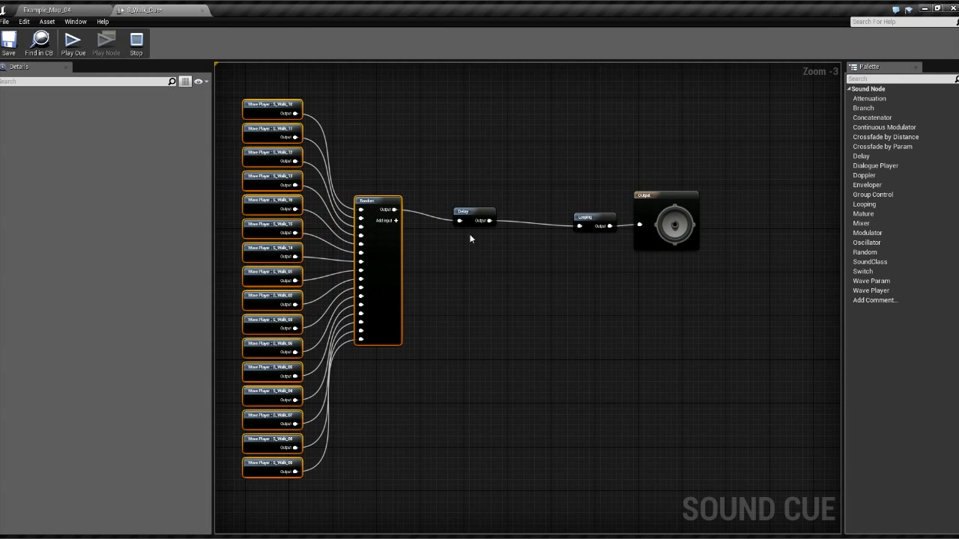
pyautogui.moveTo(227, 77); pyautogui.dragTo(483, 472)
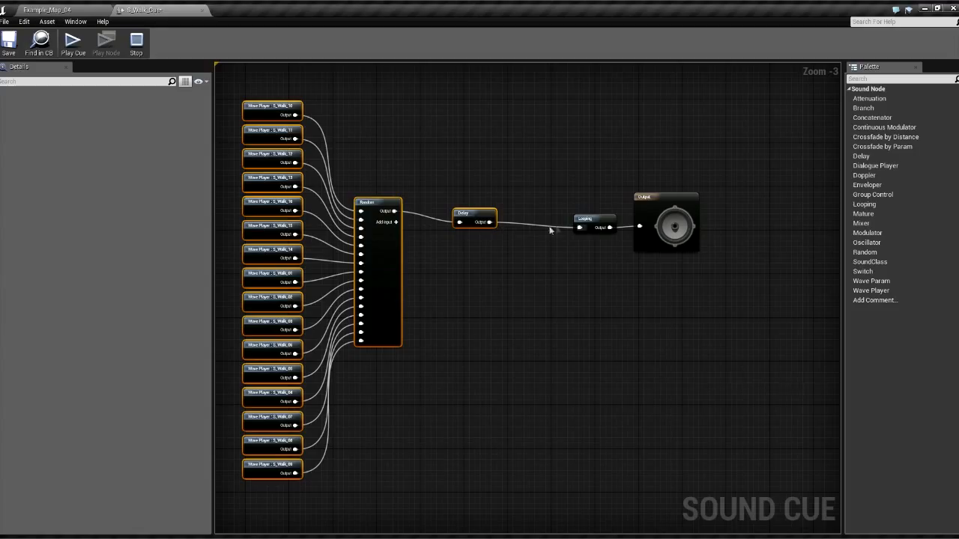
pyautogui.click(539, 199)
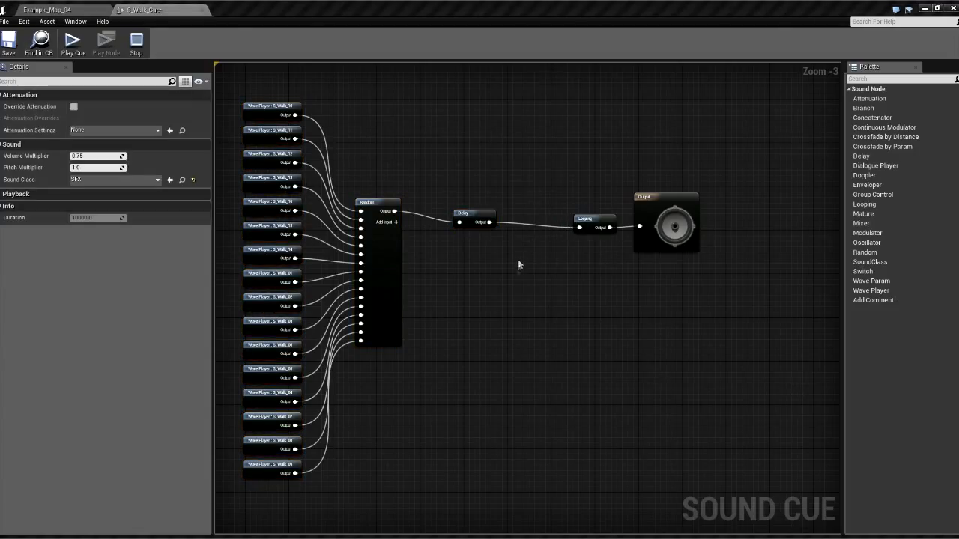
pyautogui.hotkey('ctrl', 'v')
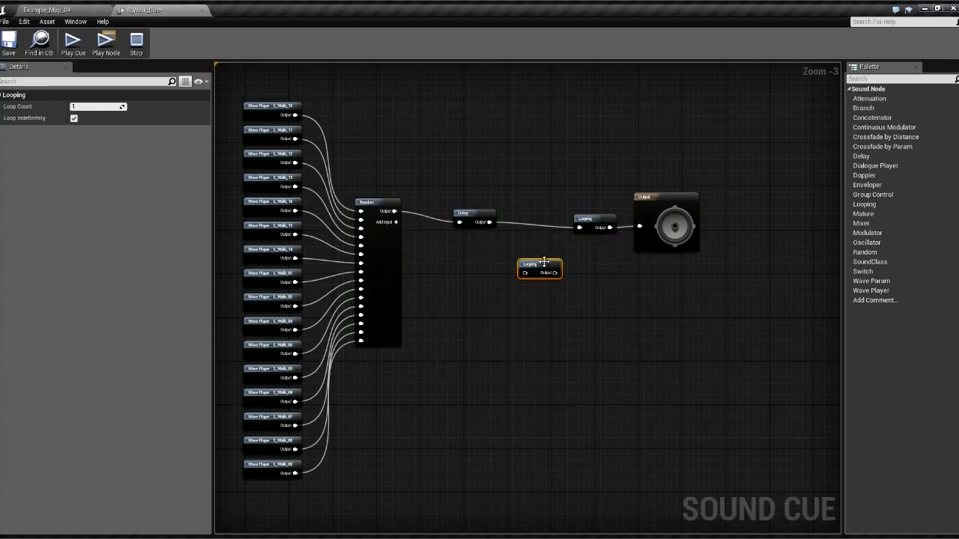
pyautogui.press('Delete')
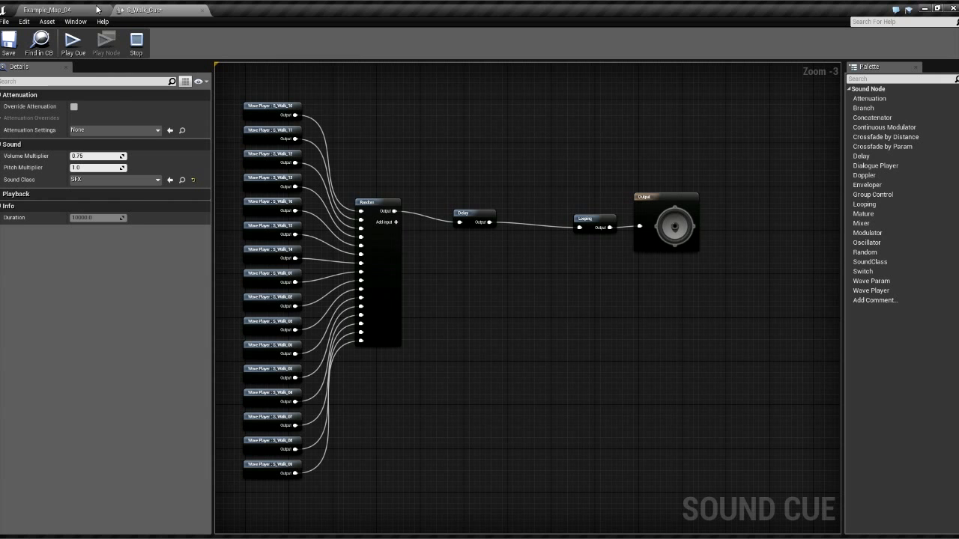
# - Move the sixteen S_Walk Wave Player nodes with their Random node above the Delay node, save the cue and close it
pyautogui.moveTo(439, 307); pyautogui.dragTo(419, 267, button='right')
pyautogui.moveTo(358, 418); pyautogui.dragTo(252, 54)
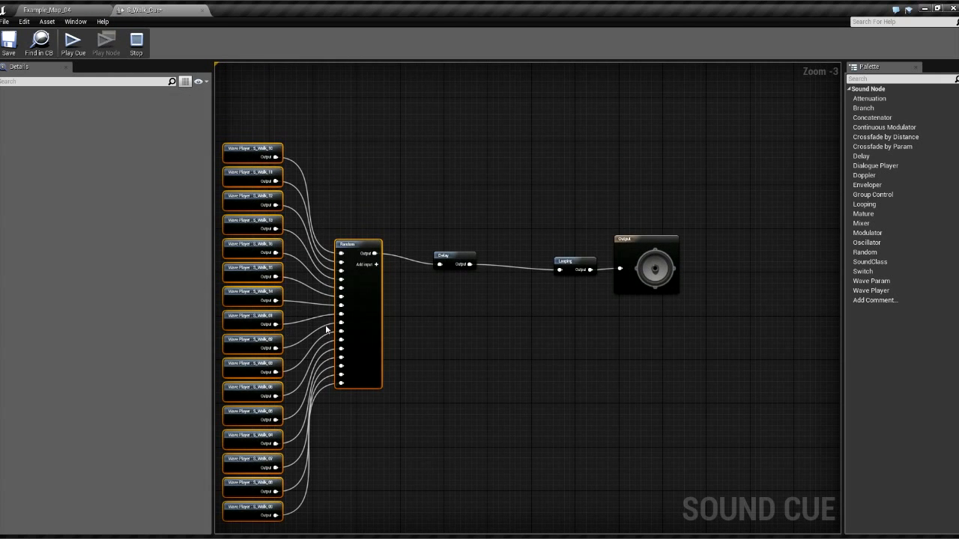
pyautogui.moveTo(241, 148); pyautogui.dragTo(232, 62)
pyautogui.moveTo(367, 349); pyautogui.dragTo(418, 233, button='right')
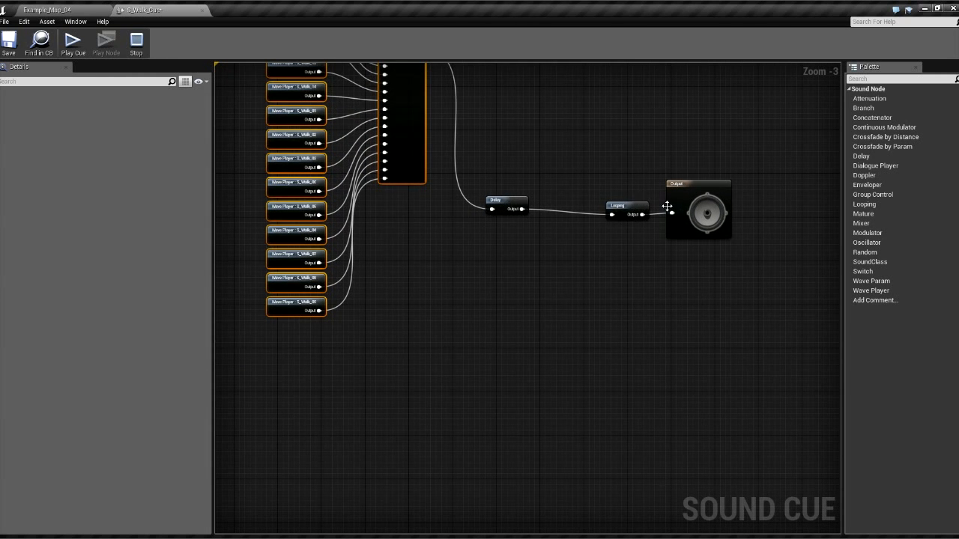
pyautogui.click(11, 44)
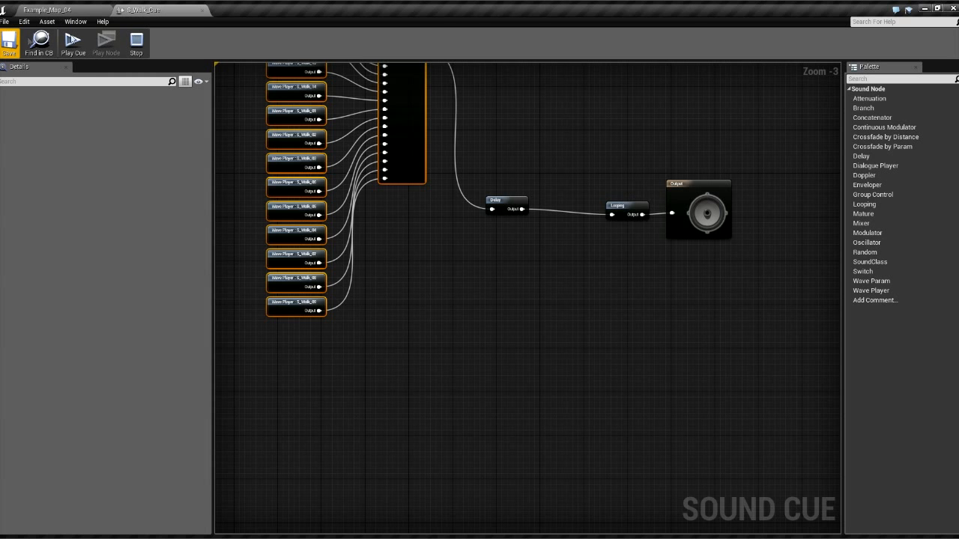
pyautogui.click(202, 11)
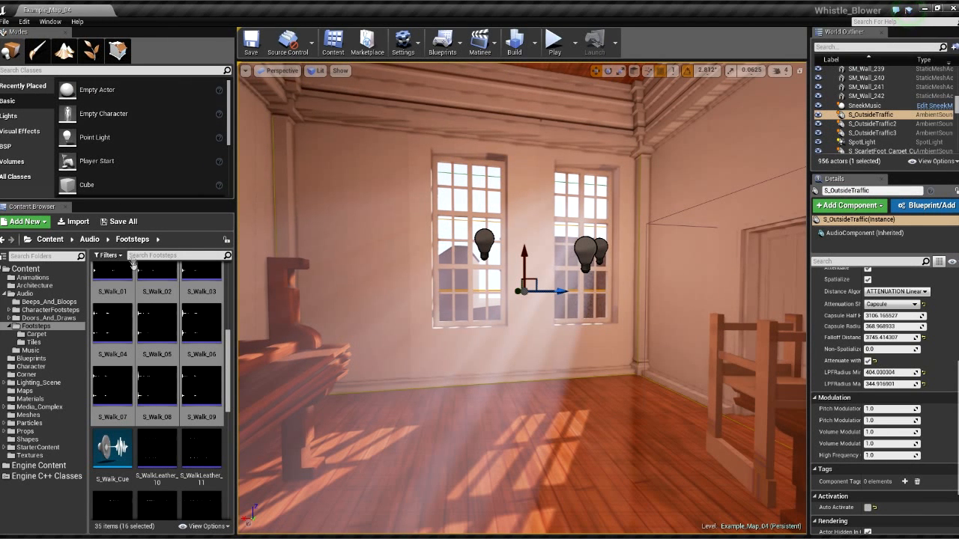
# - Find S_Walk_Cue among the assets in the Footsteps folder and reopen it
pyautogui.moveTo(522, 298); pyautogui.dragTo(504, 268, button='right')
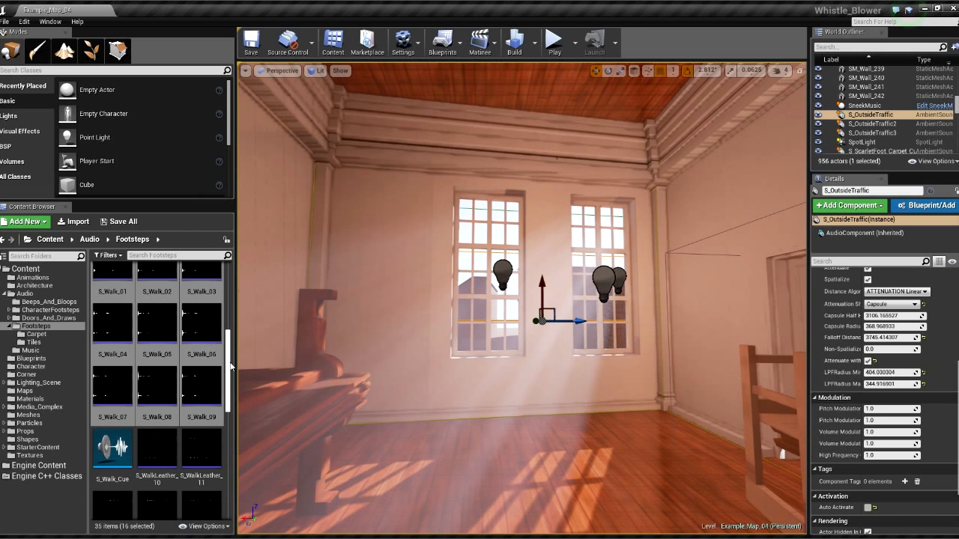
pyautogui.scroll(-3, 228, 364)
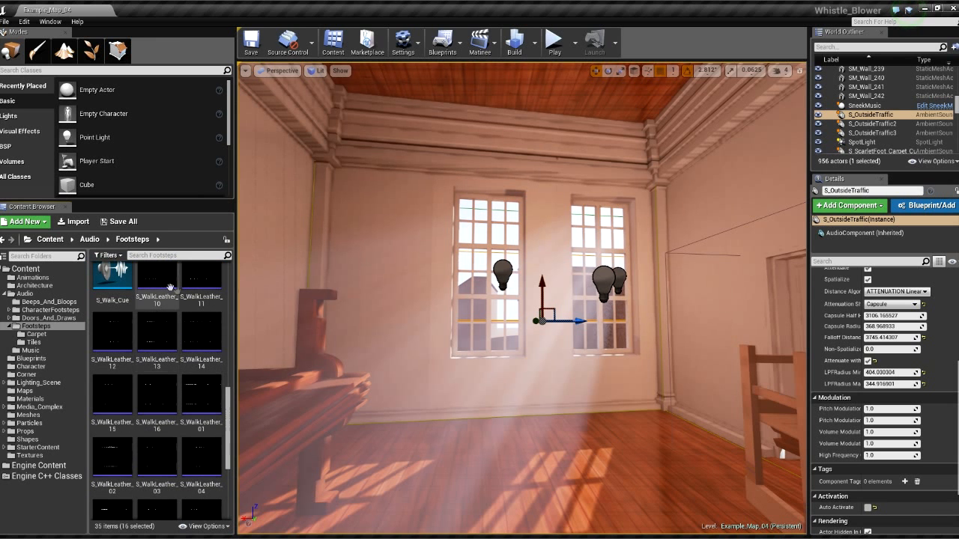
pyautogui.moveTo(230, 425)
pyautogui.mouseDown()
pyautogui.moveTo(234, 488)
pyautogui.moveTo(233, 396)
pyautogui.moveTo(234, 410)
pyautogui.mouseUp()
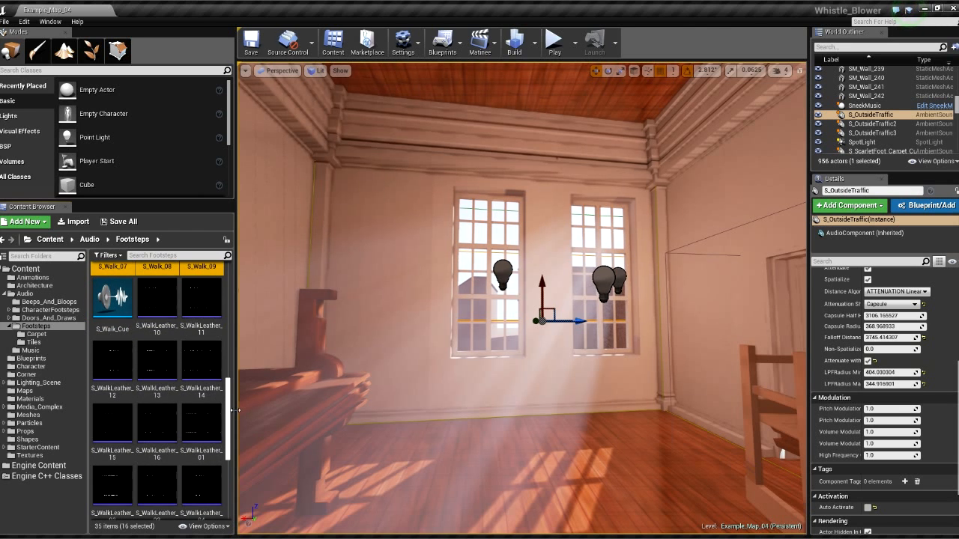
pyautogui.doubleClick(124, 303)
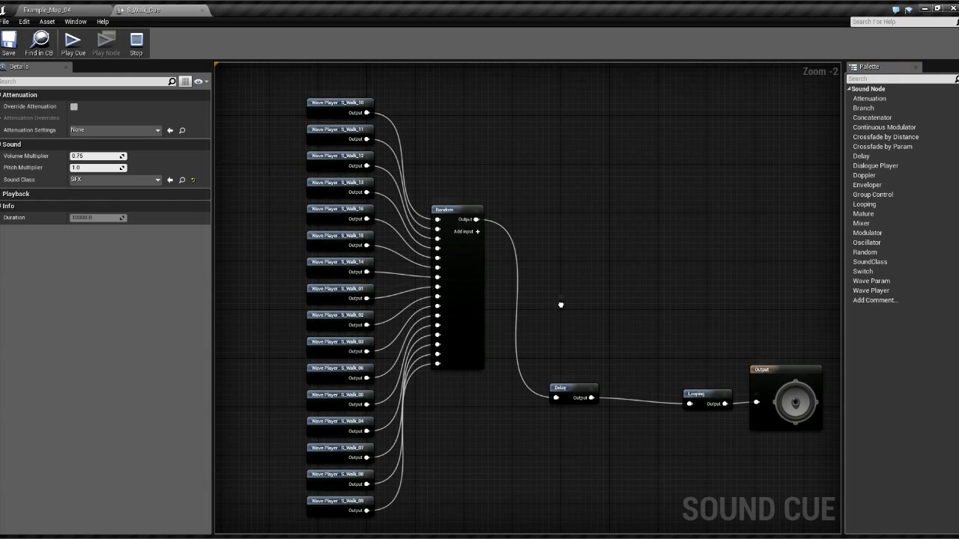
pyautogui.moveTo(561, 304); pyautogui.dragTo(552, 248, button='right')
# - Select all sixteen S_WalkLeather sound waves, 01 to 16, in the level's Footsteps folder
pyautogui.click(64, 12)
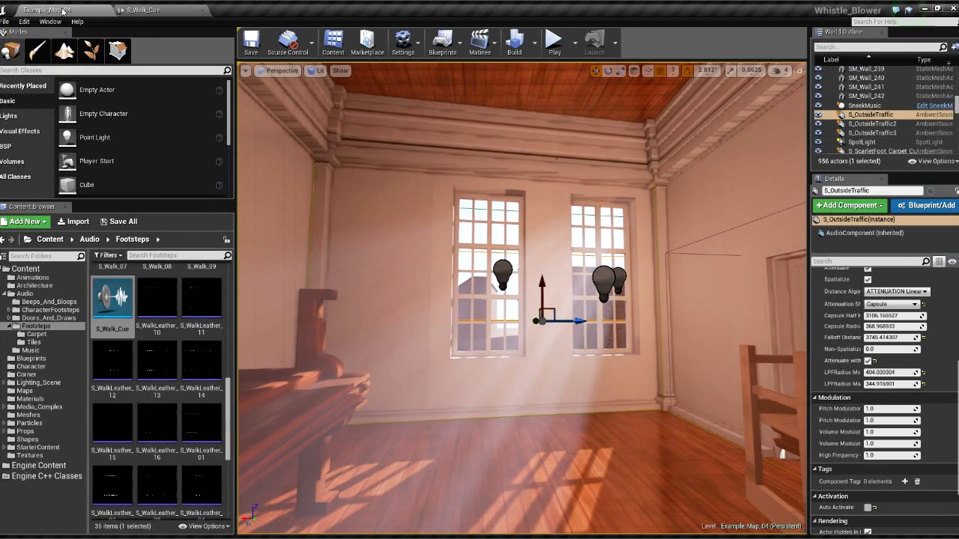
pyautogui.click(168, 305)
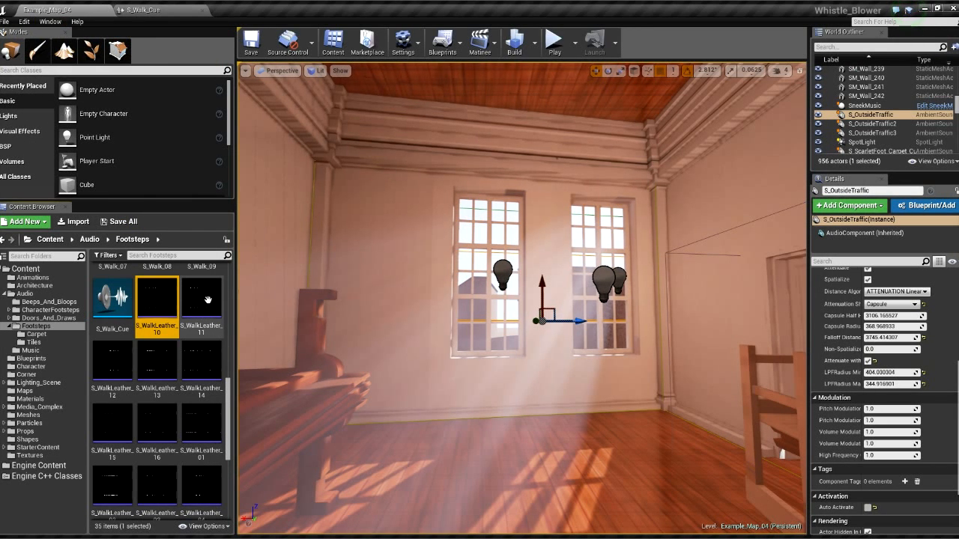
pyautogui.keyDown('ctrl'); pyautogui.click(208, 301); pyautogui.keyUp('ctrl')
pyautogui.keyDown('ctrl'); pyautogui.click(208, 362); pyautogui.keyUp('ctrl')
pyautogui.keyDown('ctrl'); pyautogui.click(139, 361); pyautogui.keyUp('ctrl')
pyautogui.keyDown('ctrl'); pyautogui.click(105, 371); pyautogui.keyUp('ctrl')
pyautogui.keyDown('ctrl'); pyautogui.click(106, 415); pyautogui.keyUp('ctrl')
pyautogui.keyDown('ctrl'); pyautogui.click(158, 420); pyautogui.keyUp('ctrl')
pyautogui.keyDown('ctrl'); pyautogui.click(206, 423); pyautogui.keyUp('ctrl')
pyautogui.scroll(-3, 203, 412)
pyautogui.keyDown('ctrl'); pyautogui.click(200, 375); pyautogui.keyUp('ctrl')
pyautogui.keyDown('ctrl'); pyautogui.click(157, 375); pyautogui.keyUp('ctrl')
pyautogui.keyDown('ctrl'); pyautogui.click(112, 375); pyautogui.keyUp('ctrl')
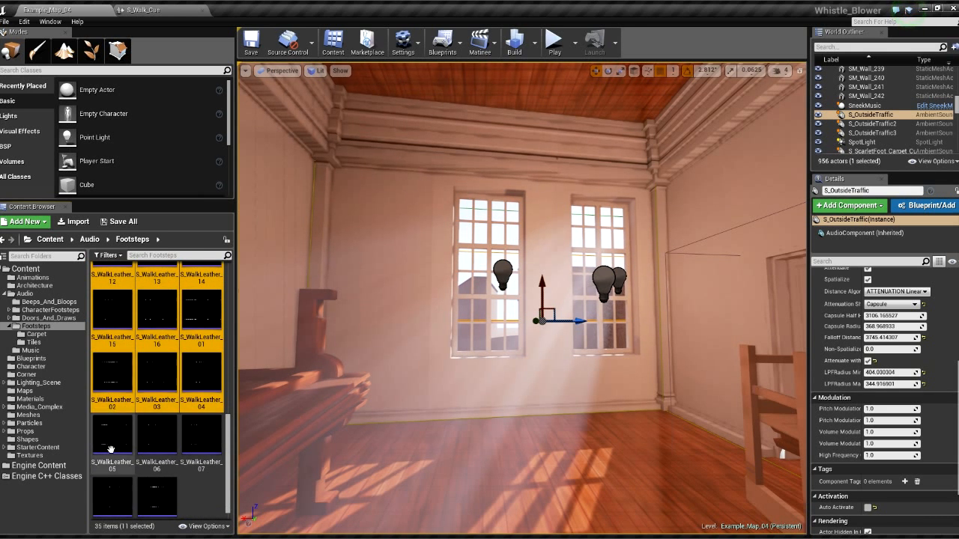
pyautogui.keyDown('ctrl'); pyautogui.click(113, 434); pyautogui.keyUp('ctrl')
pyautogui.keyDown('ctrl'); pyautogui.click(157, 434); pyautogui.keyUp('ctrl')
pyautogui.keyDown('ctrl'); pyautogui.click(201, 434); pyautogui.keyUp('ctrl')
pyautogui.keyDown('ctrl'); pyautogui.click(157, 495); pyautogui.keyUp('ctrl')
pyautogui.keyDown('ctrl'); pyautogui.click(112, 494); pyautogui.keyUp('ctrl')
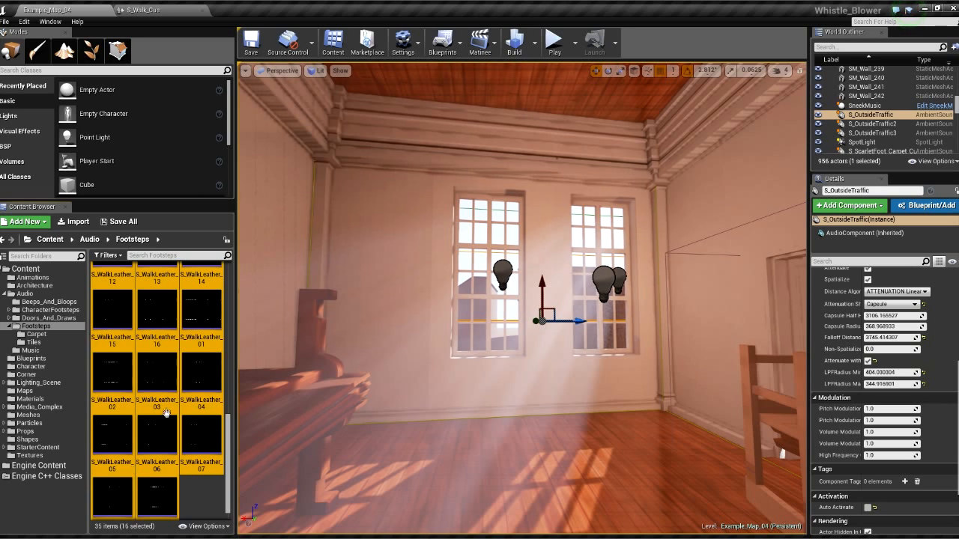
pyautogui.scroll(4, 164, 420)
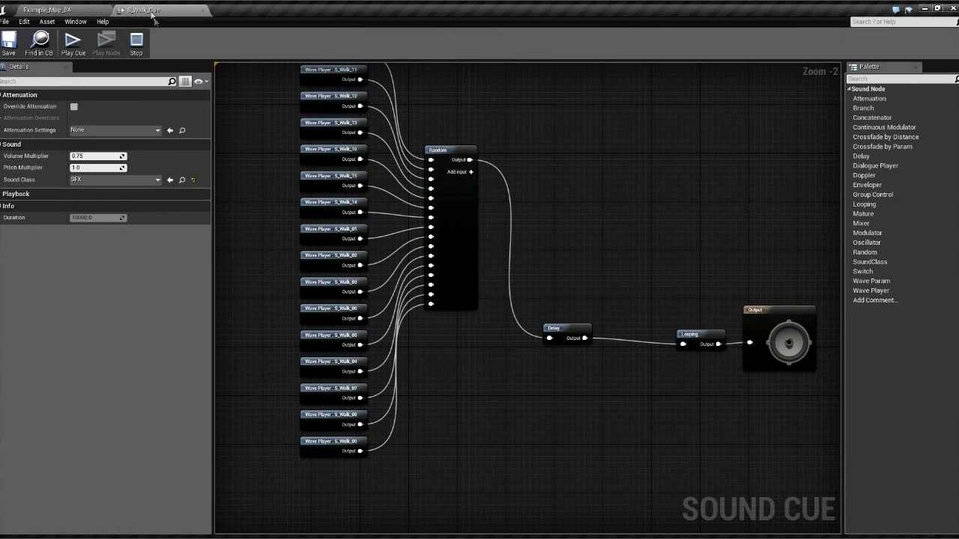
# - Add the sixteen S_WalkLeather waves as Wave Player nodes wired into a new Random node, below the S_Walk chain in S_Walk_Cue
pyautogui.moveTo(441, 365); pyautogui.dragTo(434, 198, button='right')
pyautogui.scroll(-9, 435, 199)
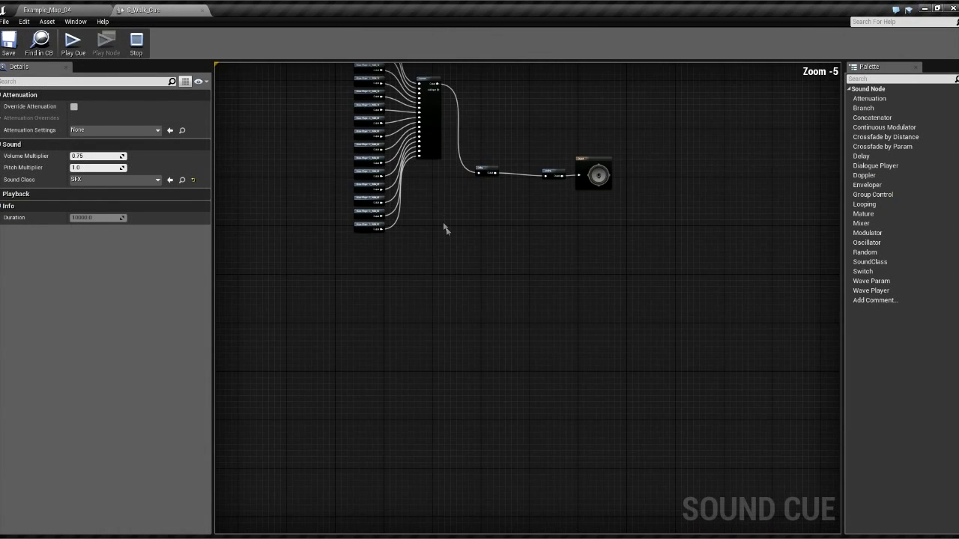
pyautogui.scroll(-1, 439, 208)
pyautogui.scroll(9, 437, 218)
pyautogui.moveTo(435, 188); pyautogui.dragTo(495, 203, button='right')
pyautogui.scroll(-5, 447, 282)
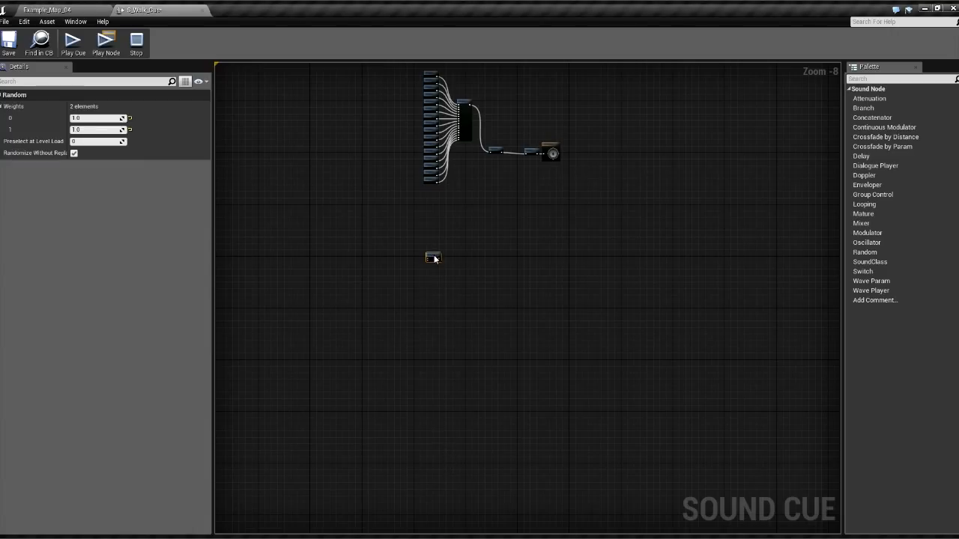
pyautogui.press('Delete')
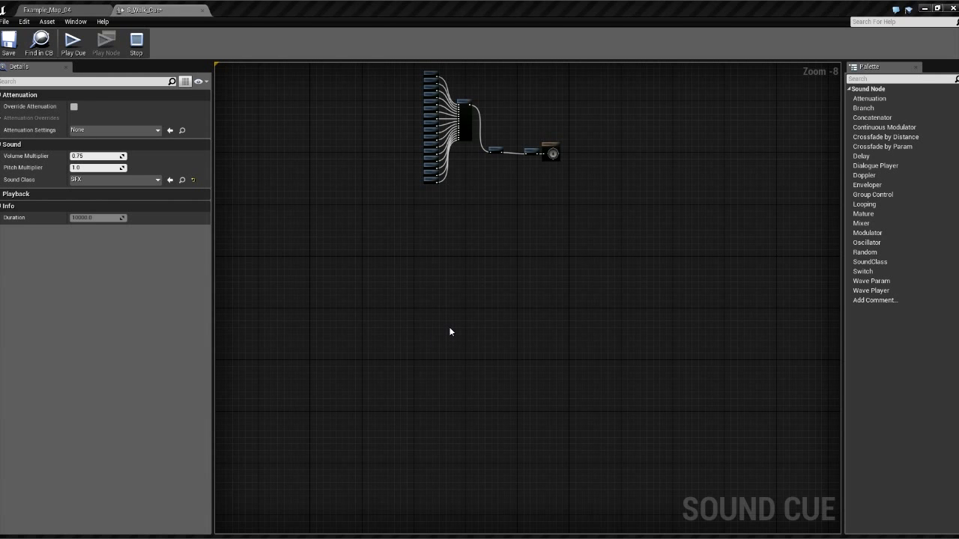
pyautogui.hotkey('ctrl', 'z')
pyautogui.scroll(3, 482, 291)
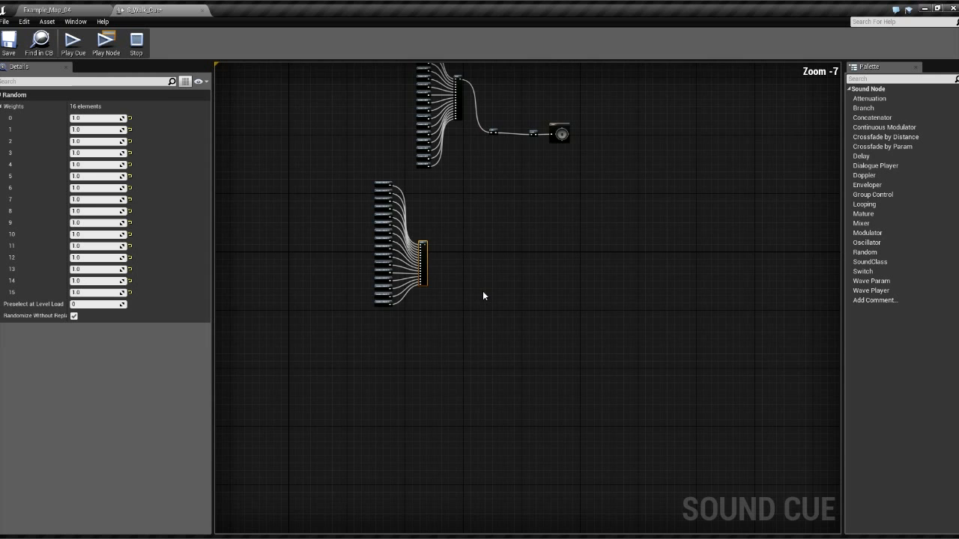
# - Move the S_WalkLeather Wave Players and their Random node up close to the S_Walk group, and widen the graph area
pyautogui.moveTo(414, 397); pyautogui.dragTo(417, 355)
pyautogui.moveTo(439, 430); pyautogui.dragTo(340, 286)
pyautogui.moveTo(423, 448); pyautogui.dragTo(339, 241)
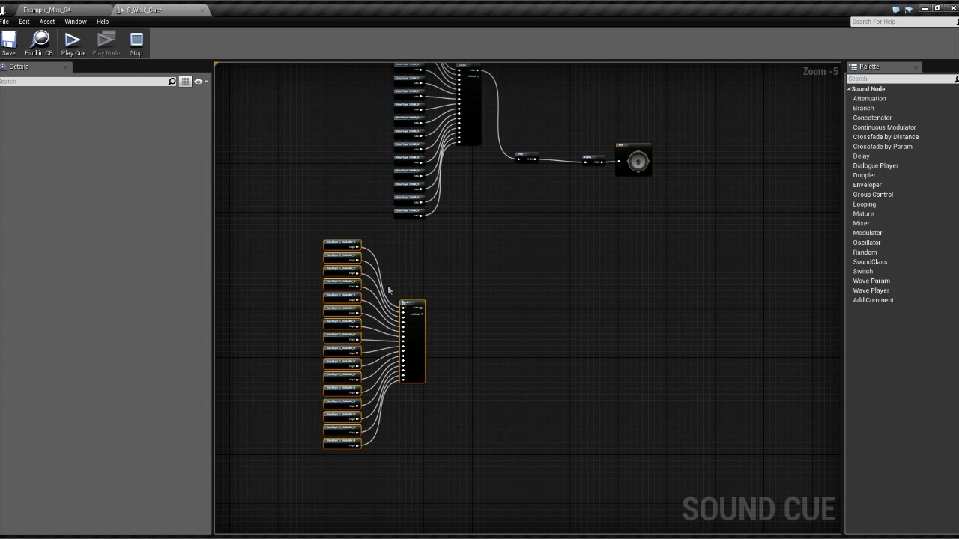
pyautogui.moveTo(412, 323); pyautogui.dragTo(407, 251)
pyautogui.scroll(3, 488, 314)
pyautogui.moveTo(428, 302); pyautogui.dragTo(513, 299, button='right')
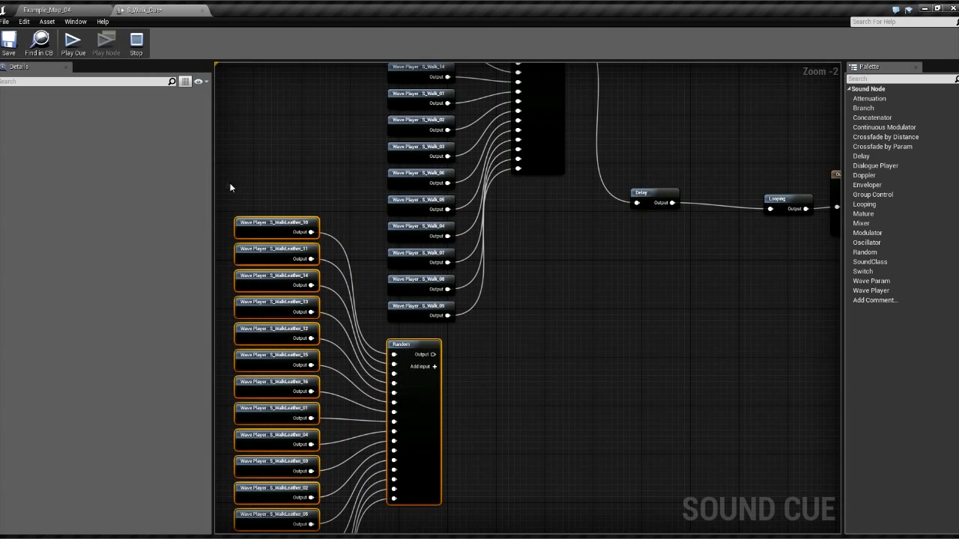
pyautogui.moveTo(212, 173); pyautogui.dragTo(113, 173)
pyautogui.moveTo(433, 265); pyautogui.dragTo(478, 393, button='right')
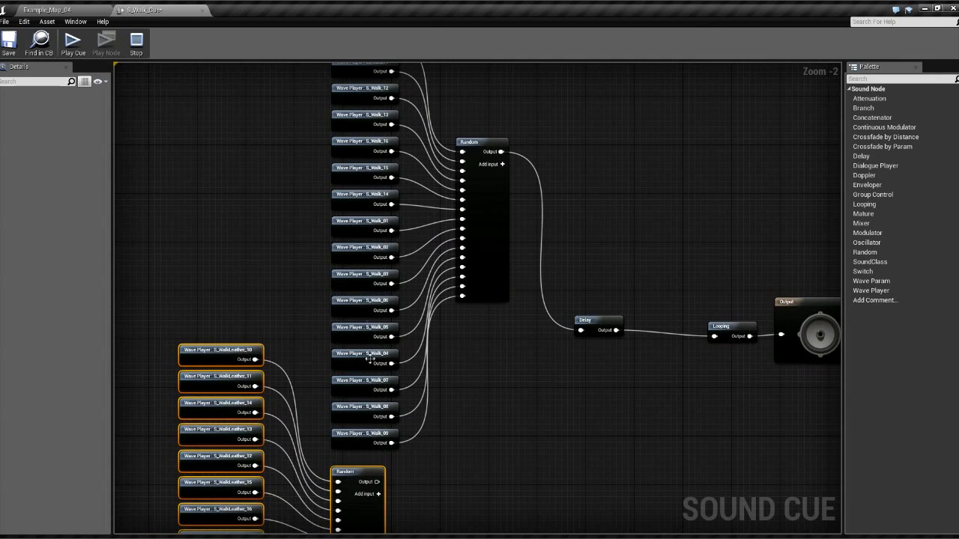
# - Replace the S_Walk Random node's connection to Delay with the S_WalkLeather Random node's output and preview the cue
pyautogui.moveTo(466, 417); pyautogui.dragTo(631, 182, button='right')
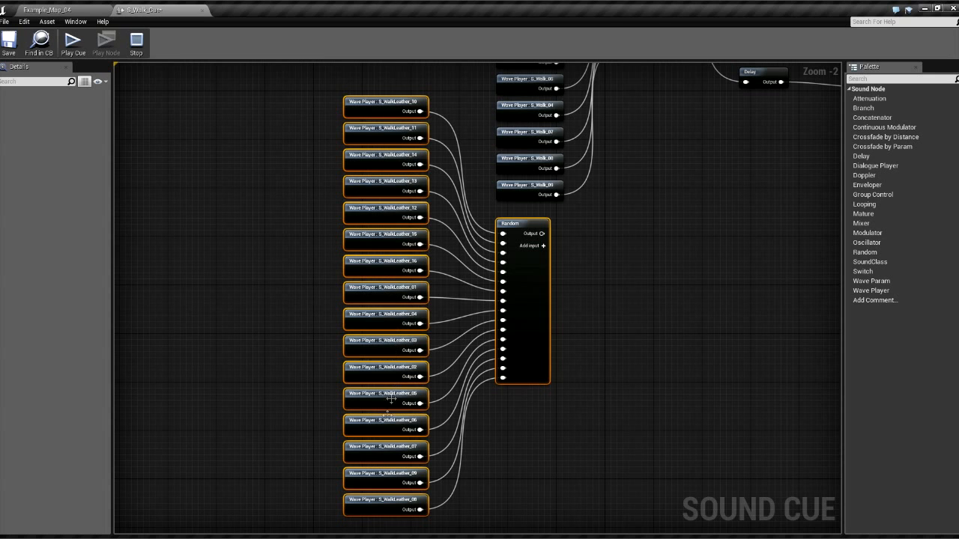
pyautogui.moveTo(652, 188); pyautogui.dragTo(464, 206, button='right')
pyautogui.scroll(1, 456, 159)
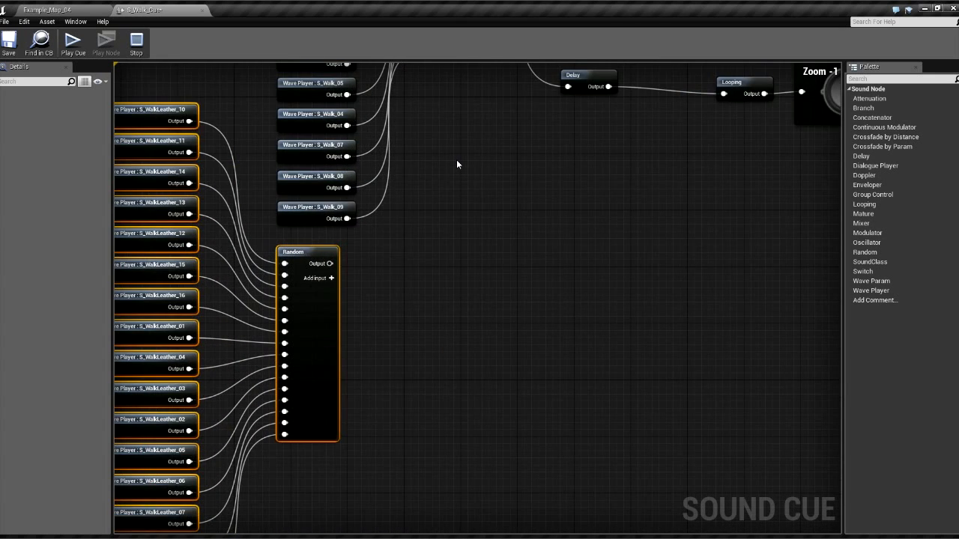
pyautogui.scroll(-3, 456, 160)
pyautogui.moveTo(460, 150); pyautogui.dragTo(455, 216, button='right')
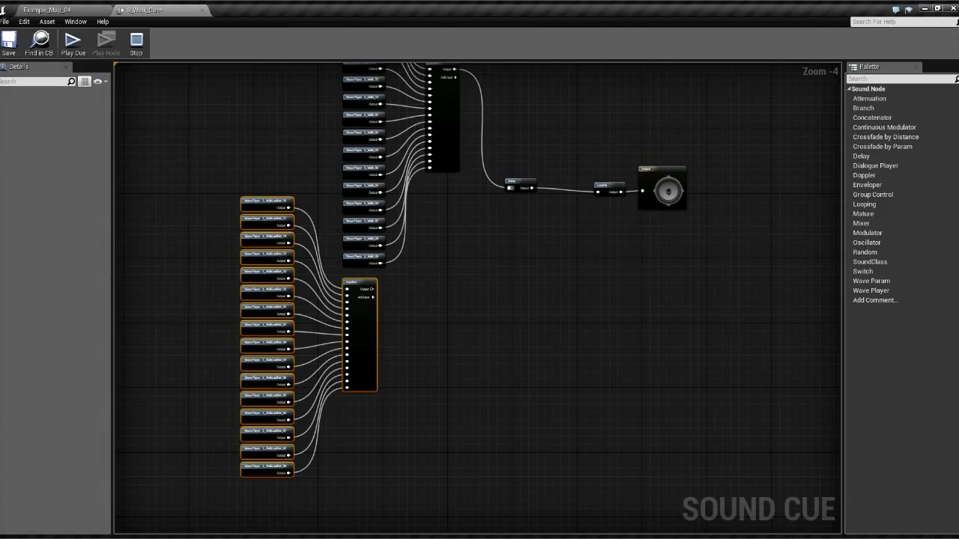
pyautogui.keyDown('alt'); pyautogui.click(510, 187); pyautogui.keyUp('alt')
pyautogui.moveTo(368, 289); pyautogui.dragTo(509, 188)
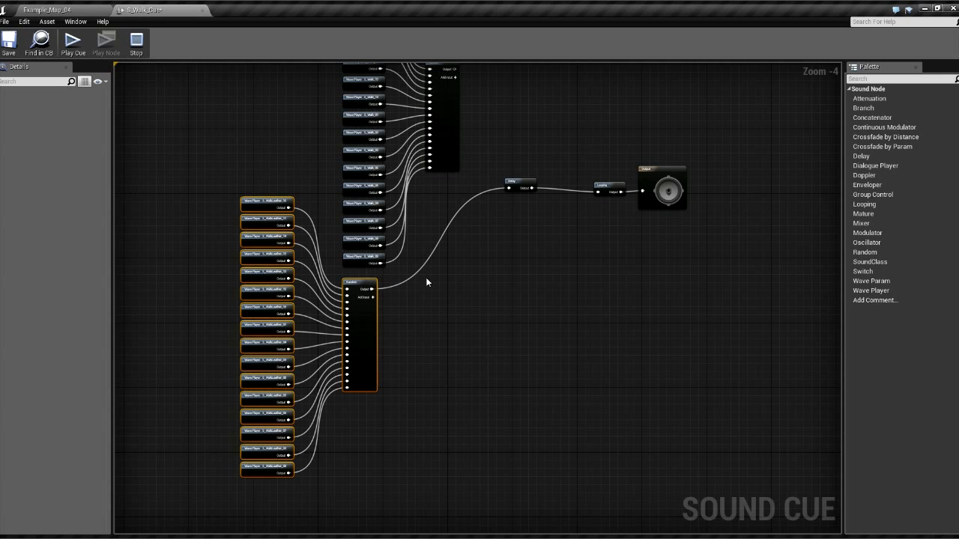
pyautogui.click(84, 50)
pyautogui.moveTo(439, 252); pyautogui.dragTo(436, 325, button='right')
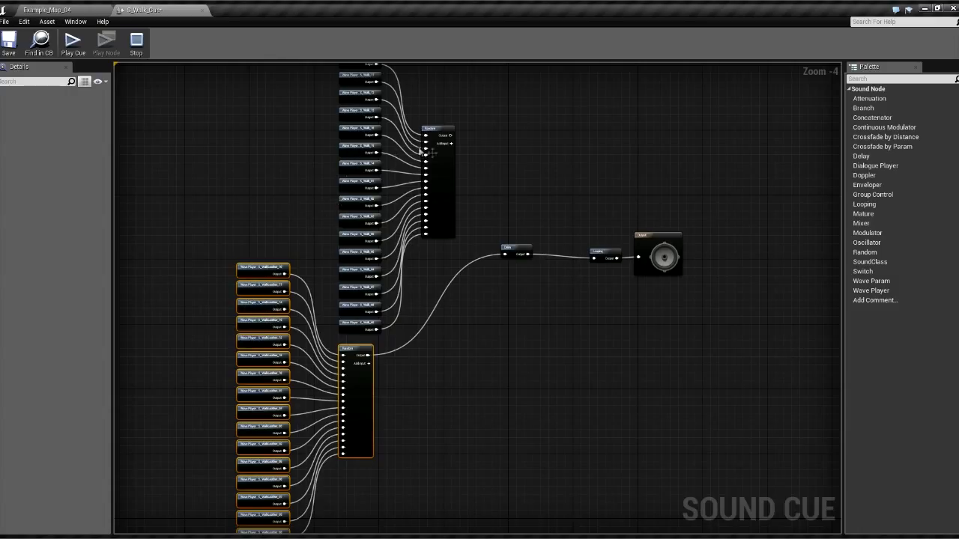
# - Connect the output of the S_Walk Random node to the Delay node in place of the S_WalkLeather Random node
pyautogui.click(441, 167)
pyautogui.click(351, 401)
pyautogui.click(430, 199)
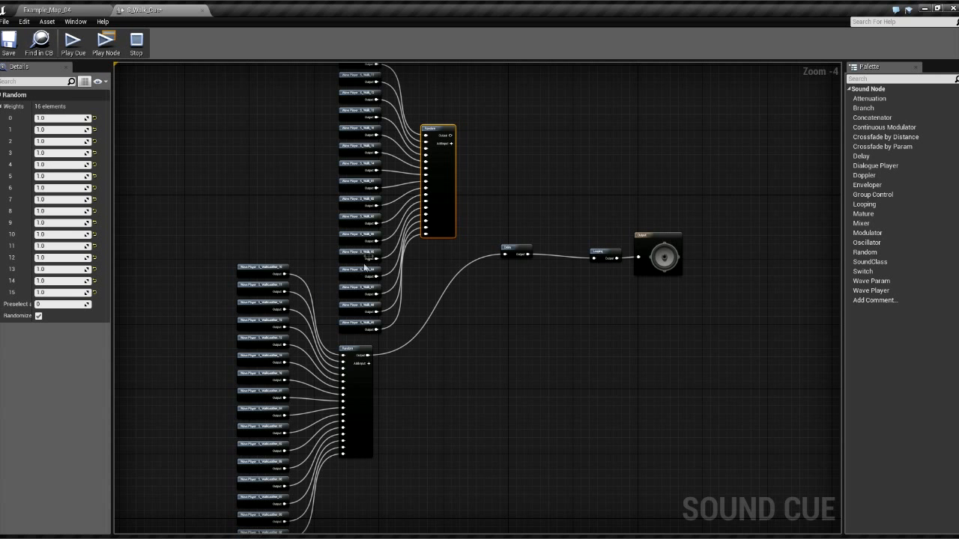
pyautogui.moveTo(492, 211); pyautogui.dragTo(407, 208, button='right')
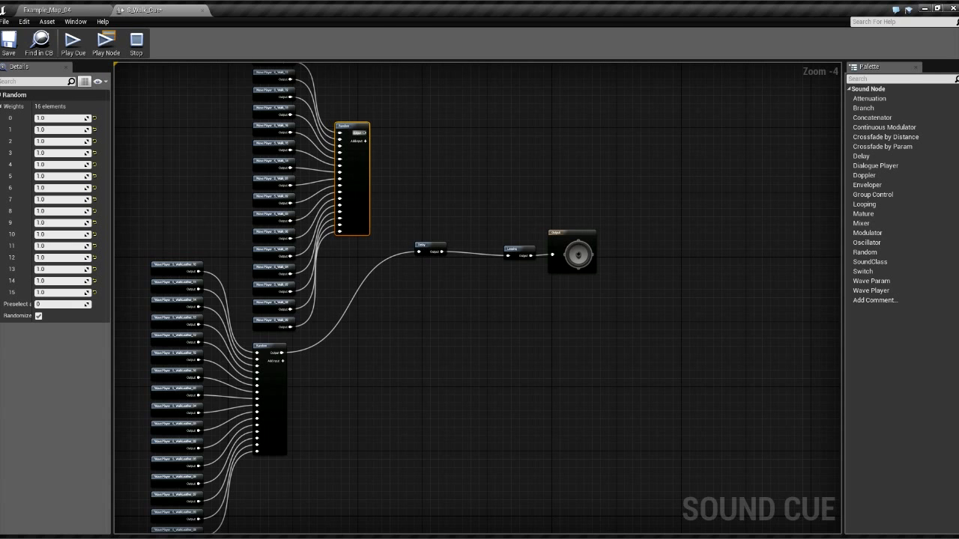
pyautogui.moveTo(365, 133); pyautogui.dragTo(418, 253)
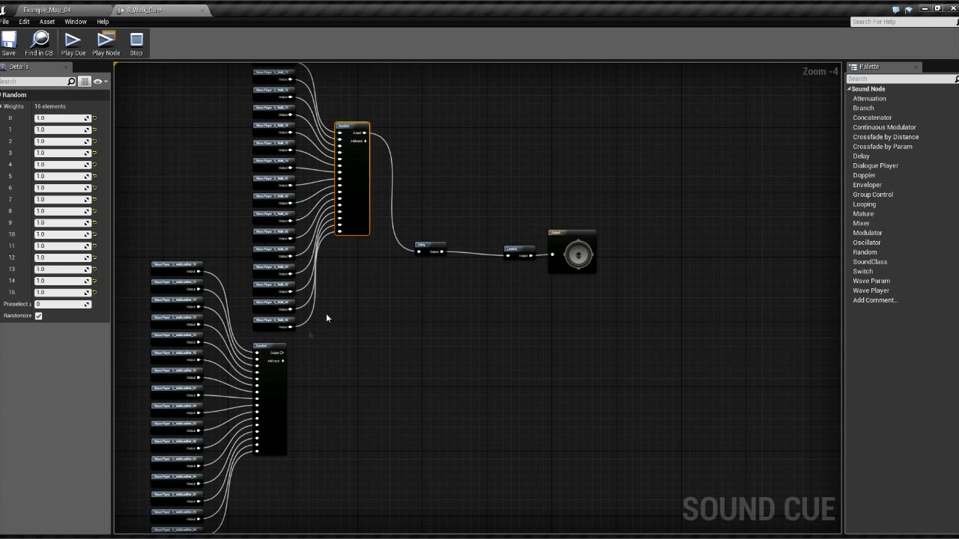
pyautogui.moveTo(391, 295); pyautogui.dragTo(378, 278, button='right')
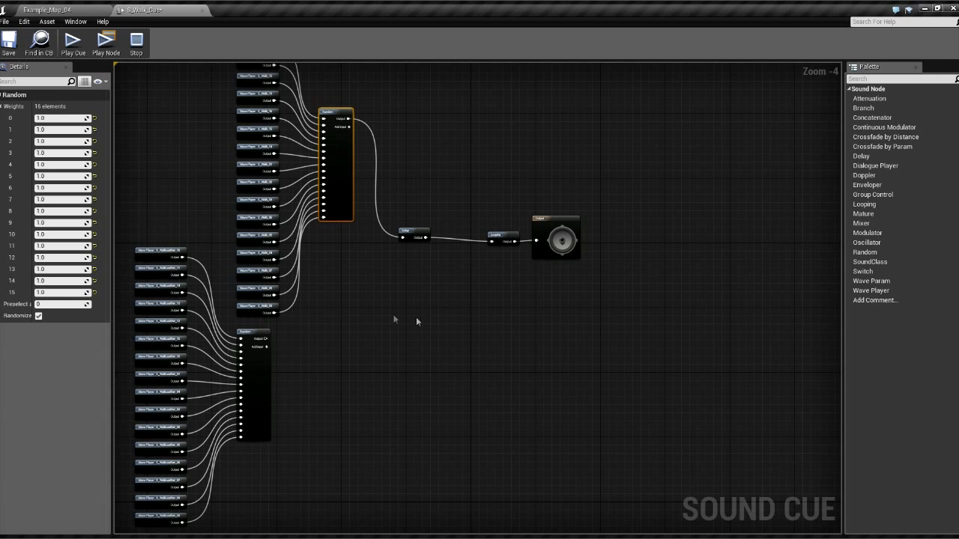
# - Move the Delay, Looping and Output nodes farther from the Random nodes and place a Mixer node in the gap
pyautogui.moveTo(584, 279); pyautogui.dragTo(487, 222)
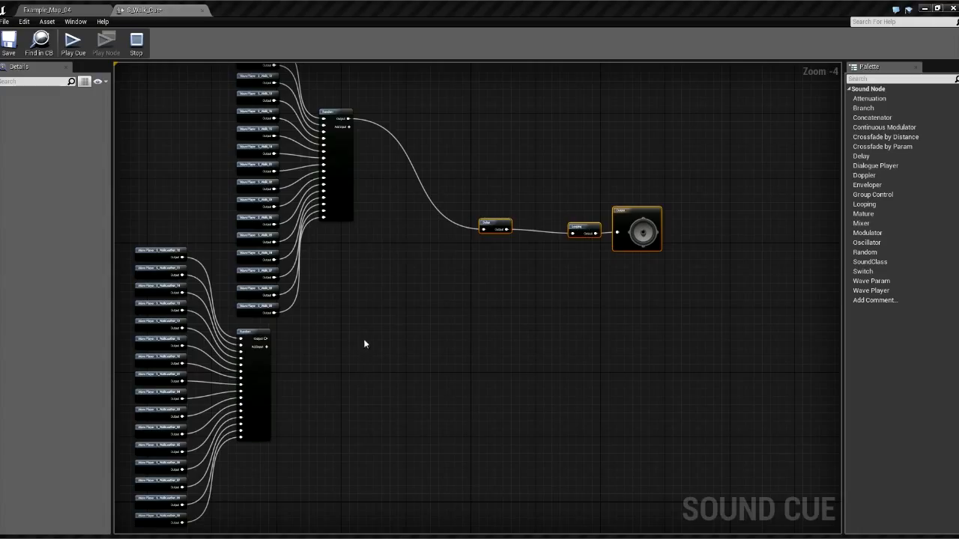
pyautogui.click(389, 275)
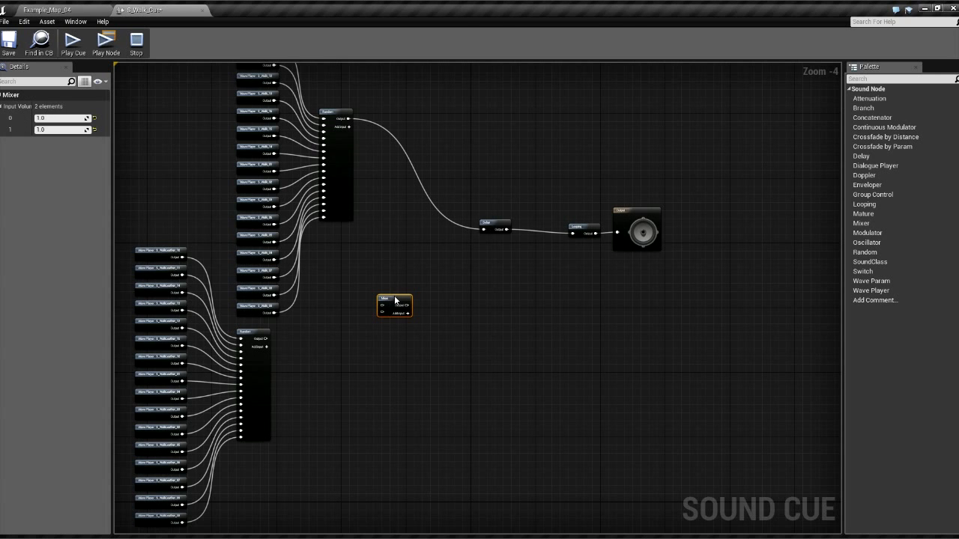
pyautogui.moveTo(395, 300); pyautogui.dragTo(404, 238)
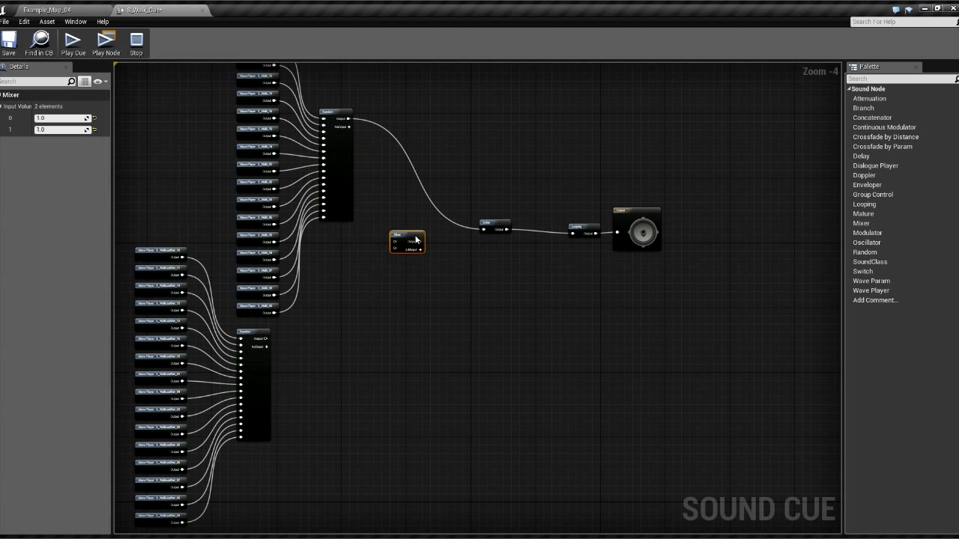
pyautogui.scroll(4, 430, 266)
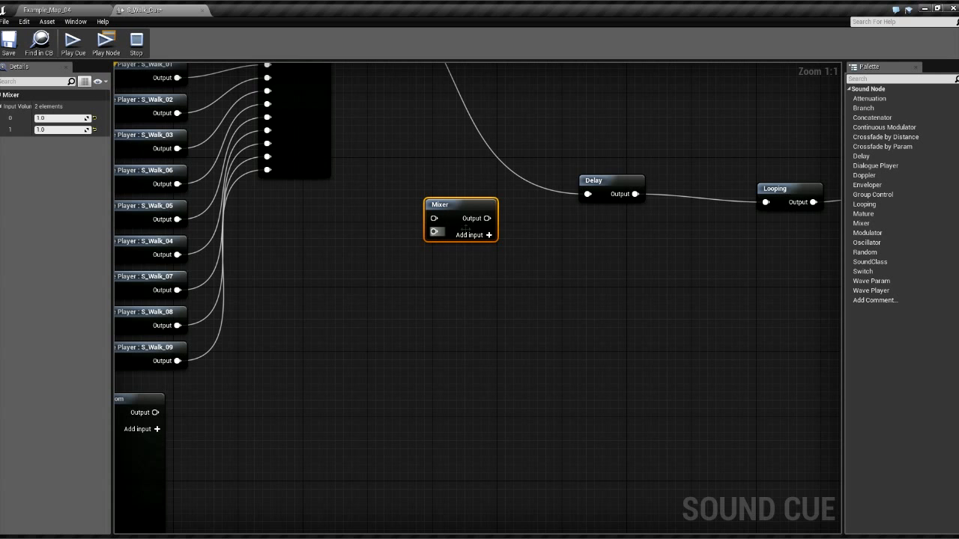
pyautogui.moveTo(647, 242); pyautogui.dragTo(512, 273, button='right')
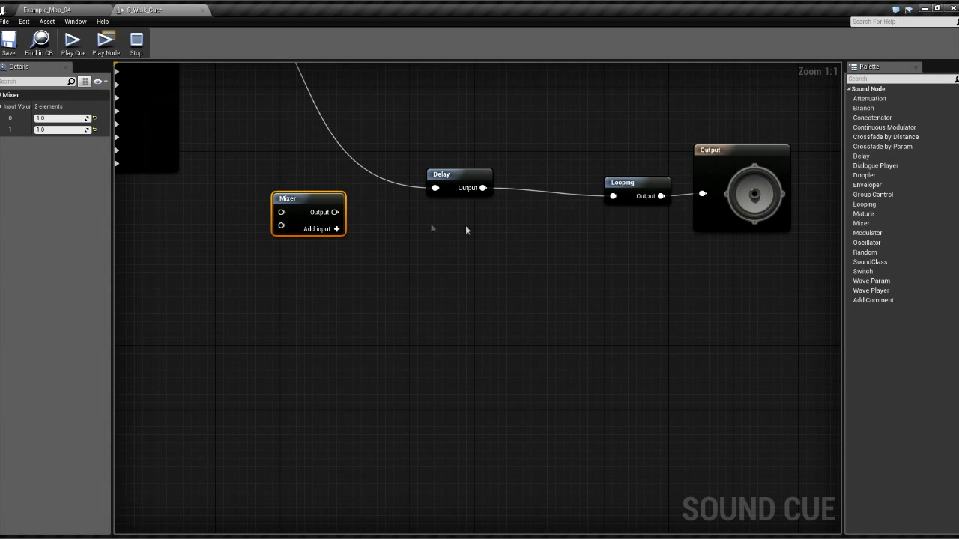
pyautogui.moveTo(321, 201)
pyautogui.mouseDown()
pyautogui.moveTo(370, 200)
pyautogui.moveTo(337, 209)
pyautogui.mouseUp()
# - Connect the S_Walk Random node's output to the Mixer's first input and break its link to the Delay node
pyautogui.moveTo(402, 223); pyautogui.dragTo(469, 315, button='right')
pyautogui.moveTo(369, 247); pyautogui.dragTo(420, 332, button='right')
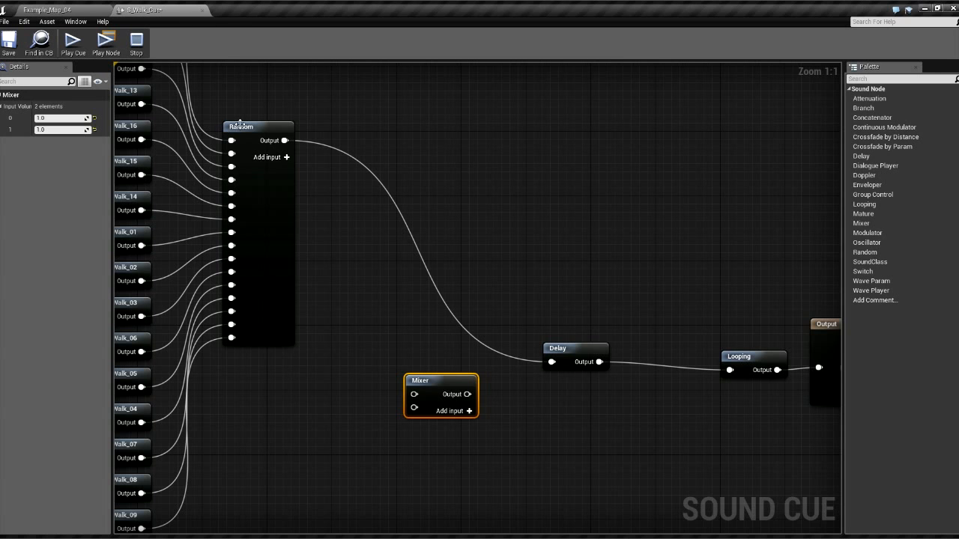
pyautogui.moveTo(285, 141); pyautogui.dragTo(413, 395)
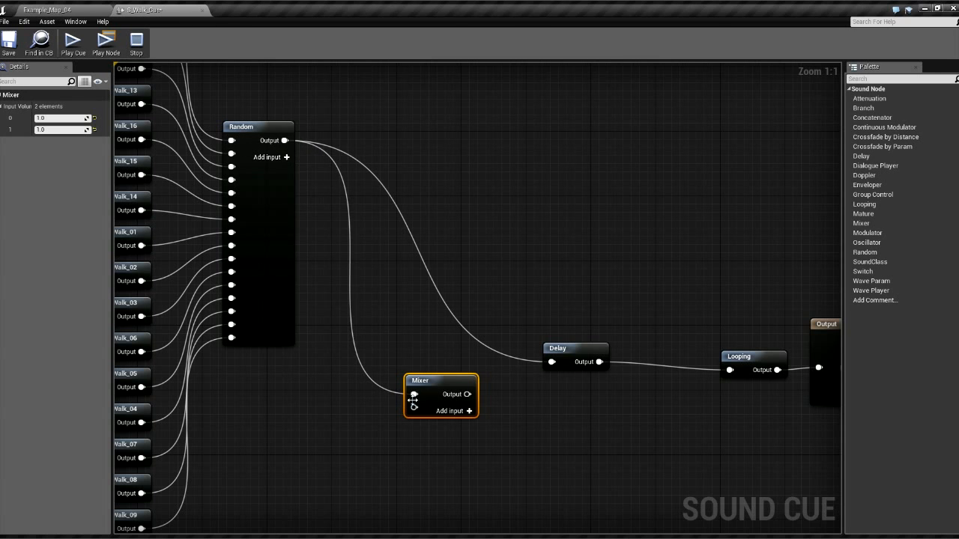
pyautogui.keyDown('alt'); pyautogui.click(553, 362); pyautogui.keyUp('alt')
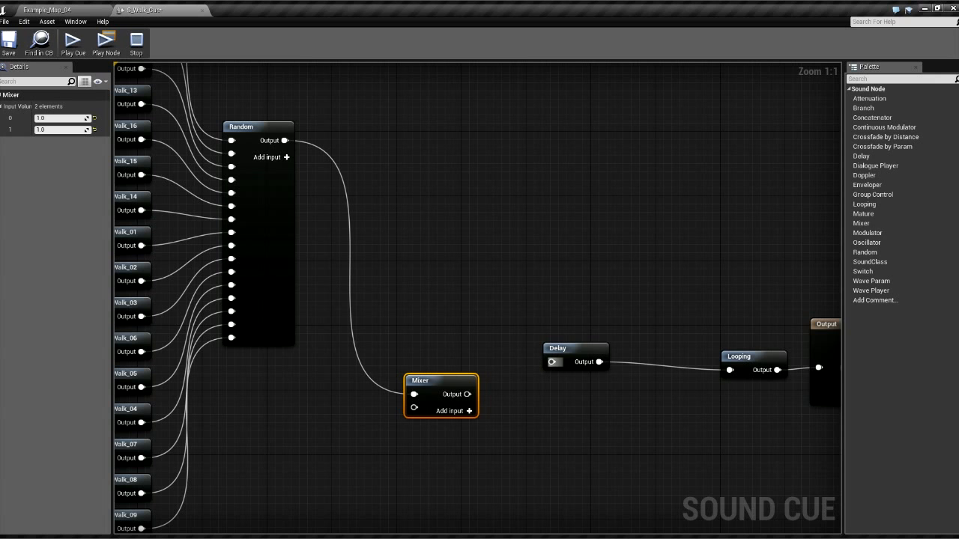
# - Connect the S_WalkLeather Random node to the Mixer's second input and the Mixer's output to the Delay node
pyautogui.moveTo(450, 331); pyautogui.dragTo(529, 214, button='right')
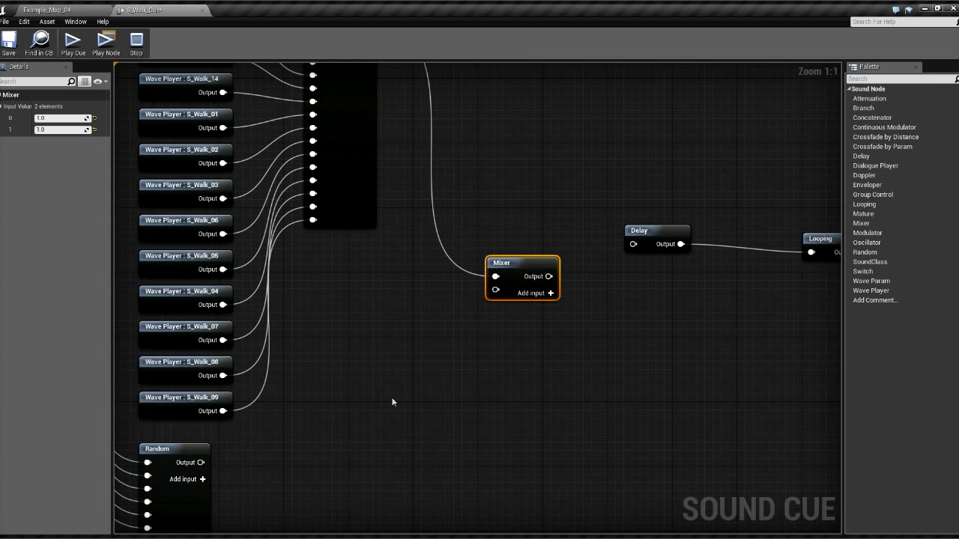
pyautogui.moveTo(391, 401); pyautogui.dragTo(394, 265, button='right')
pyautogui.moveTo(261, 377); pyautogui.dragTo(492, 328, button='right')
pyautogui.scroll(-3, 449, 270)
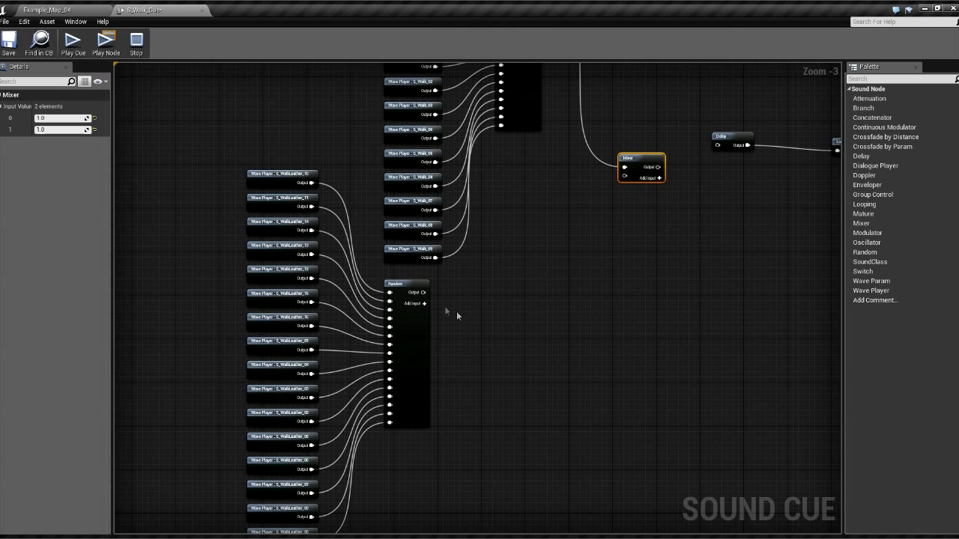
pyautogui.moveTo(424, 292); pyautogui.dragTo(624, 176)
pyautogui.moveTo(650, 252); pyautogui.dragTo(501, 360, button='right')
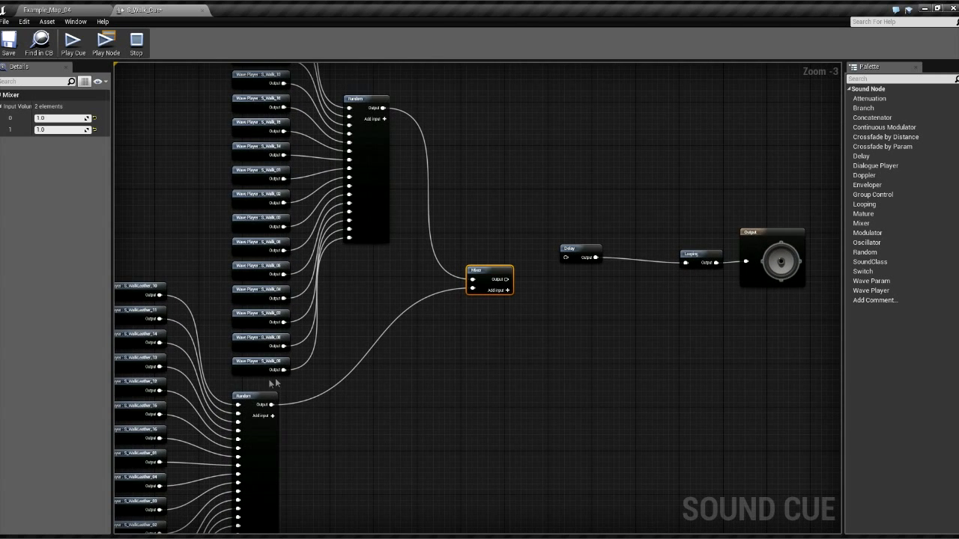
pyautogui.moveTo(487, 271); pyautogui.dragTo(476, 255)
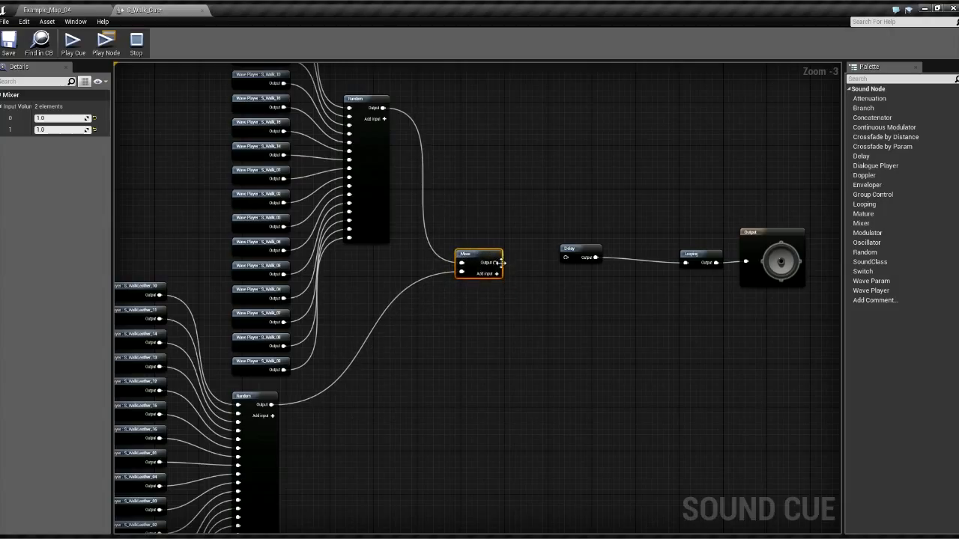
pyautogui.moveTo(496, 263); pyautogui.dragTo(563, 259)
# - Play the sound cue to hear the mixed walk and leather sounds, and stop playback
pyautogui.click(767, 244)
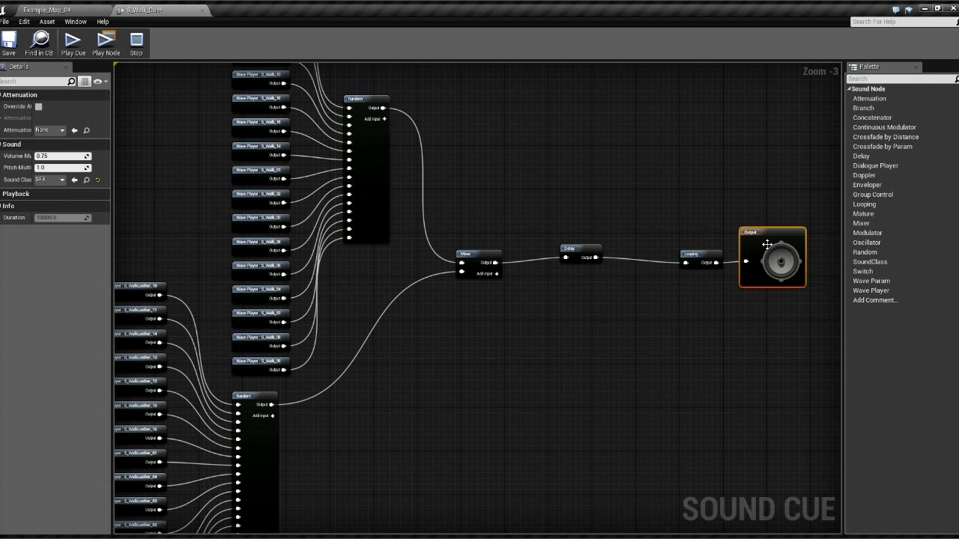
pyautogui.moveTo(588, 213); pyautogui.dragTo(603, 207, button='right')
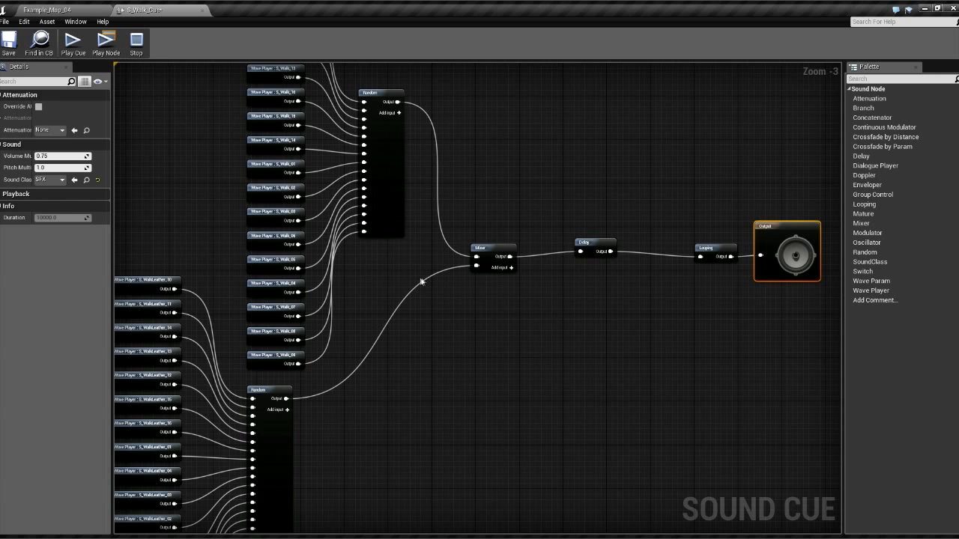
pyautogui.click(71, 43)
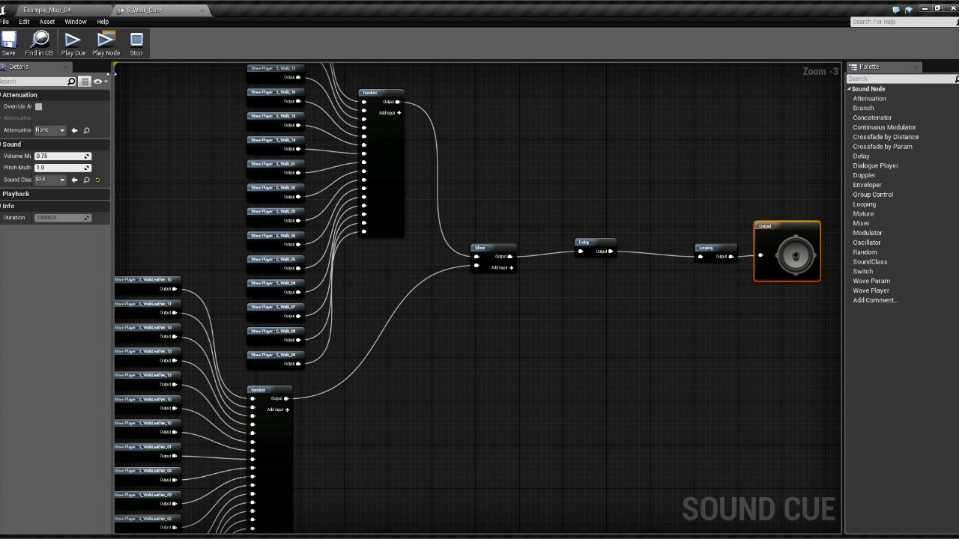
pyautogui.click(105, 44)
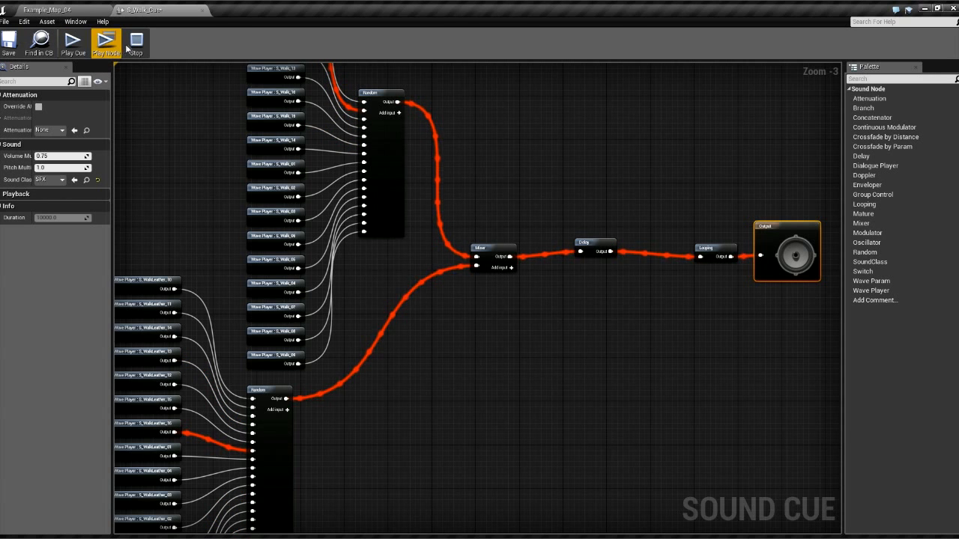
pyautogui.click(136, 46)
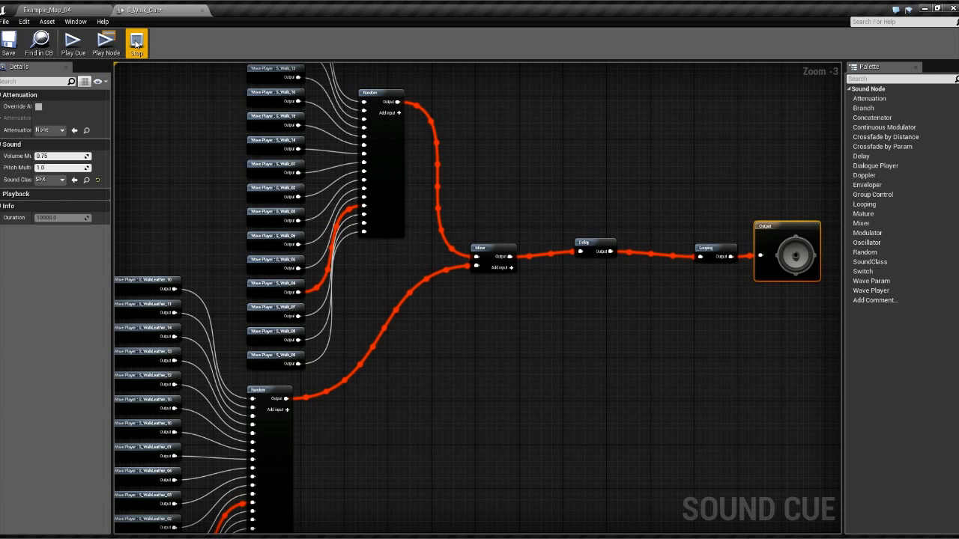
pyautogui.click(136, 44)
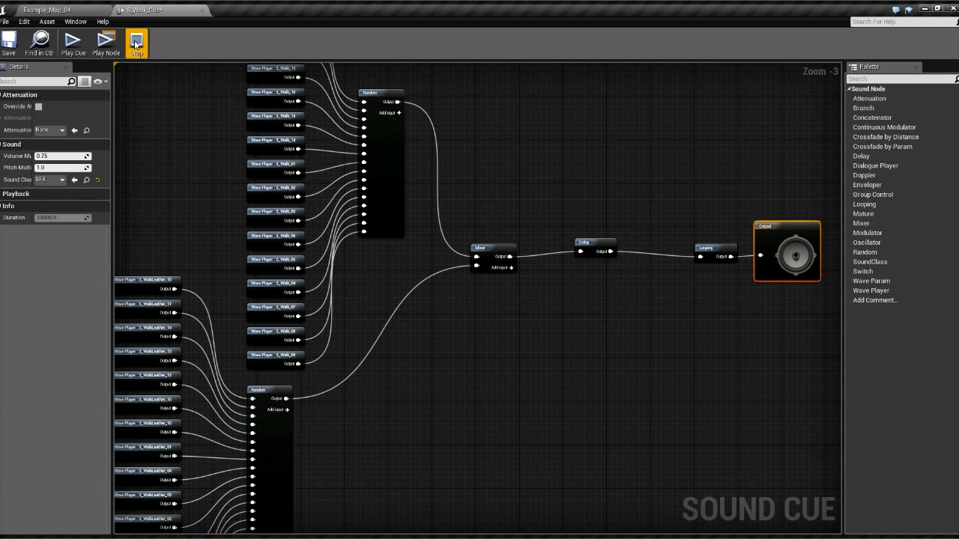
# - Play-test Example_Map_04, walking around the room to hear the layered footsteps, and end the play session
pyautogui.click(65, 10)
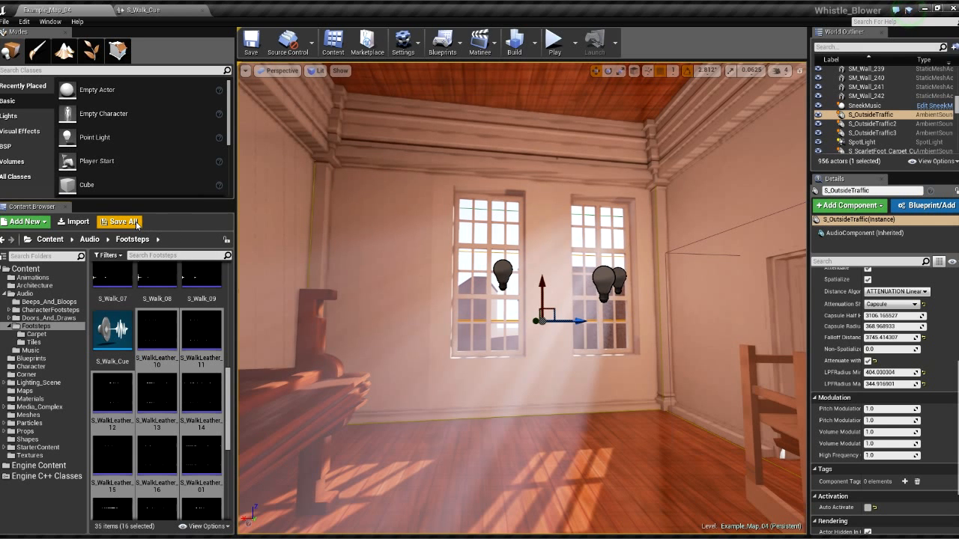
pyautogui.click(553, 46)
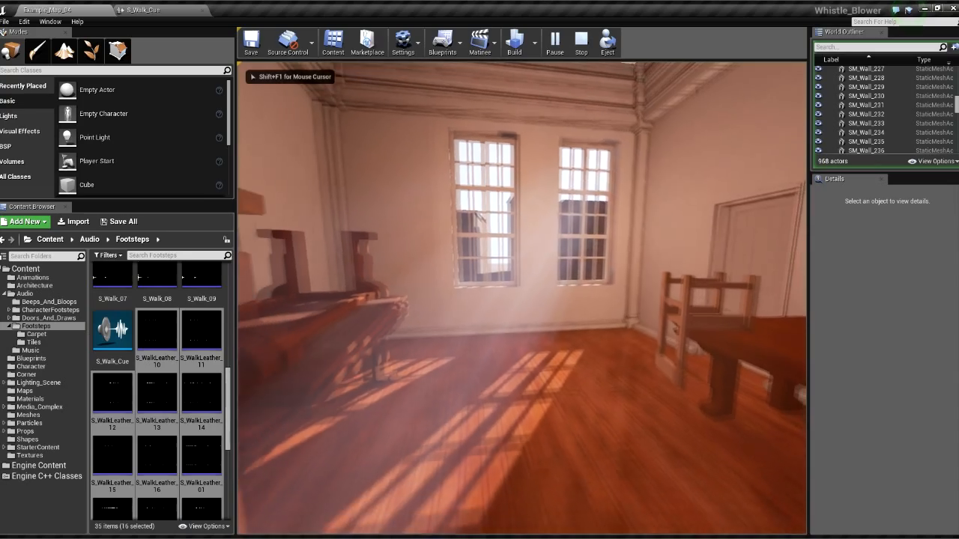
pyautogui.press('s')
pyautogui.press('w')
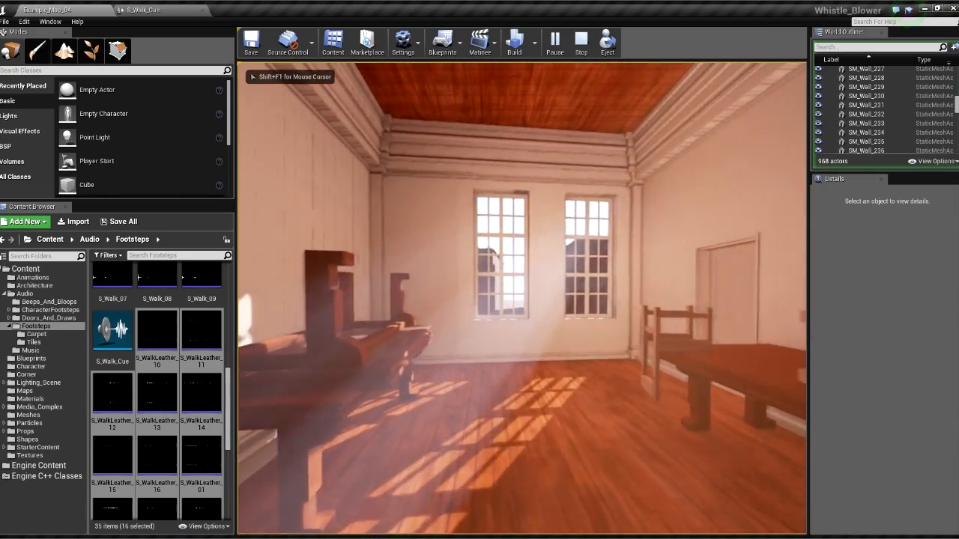
pyautogui.press('w')
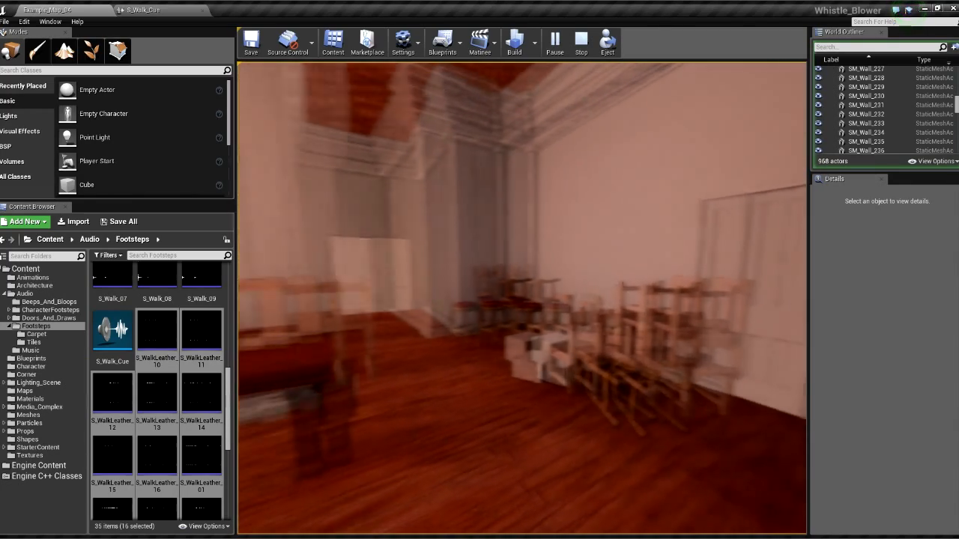
pyautogui.press('w')
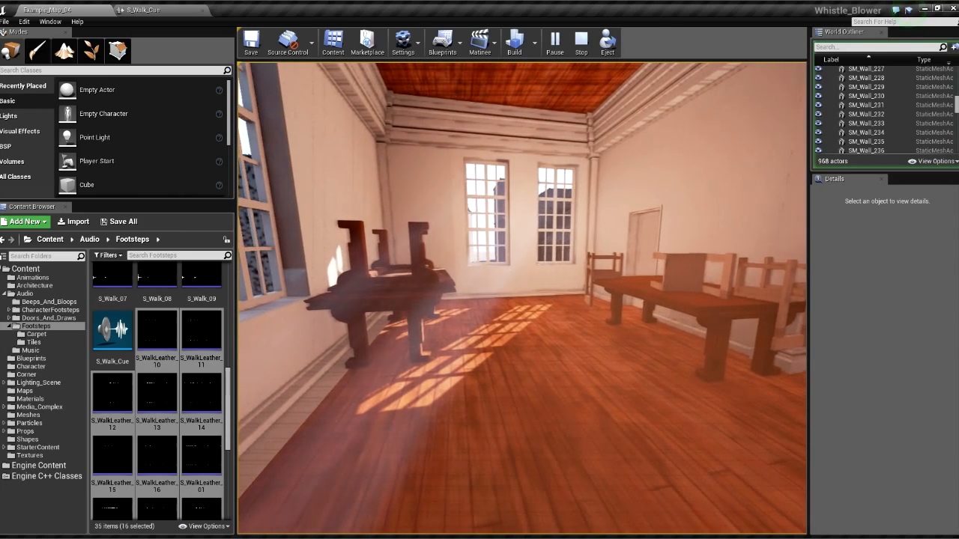
pyautogui.press('w')
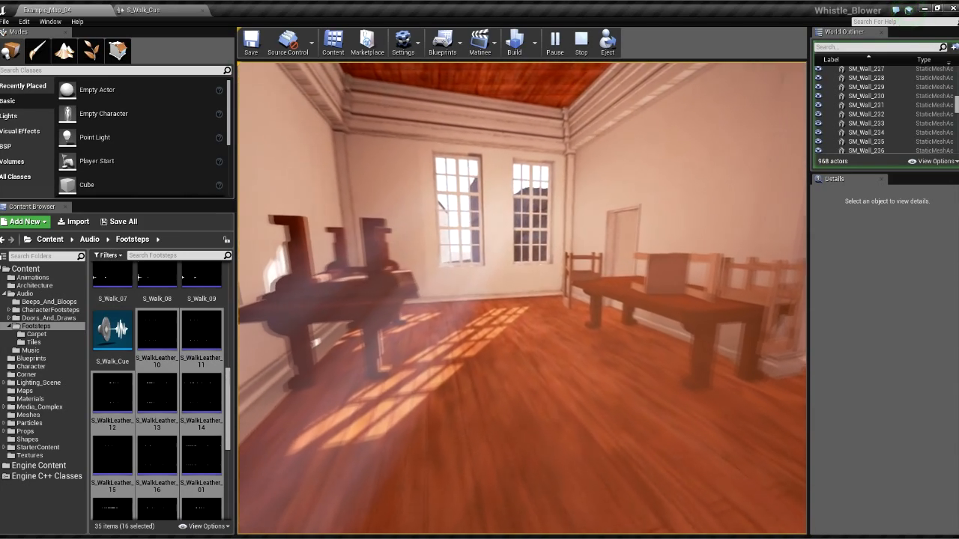
pyautogui.press('w')
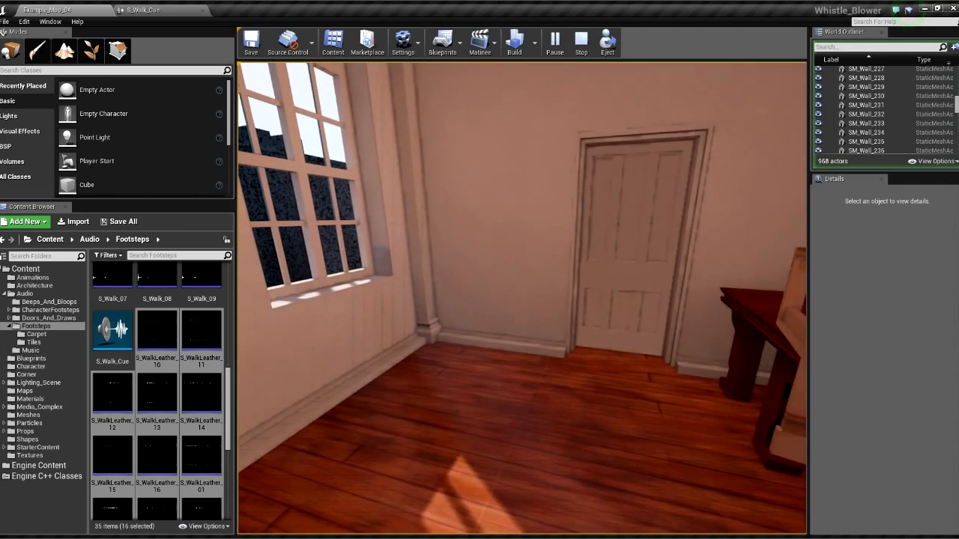
pyautogui.press('Escape')
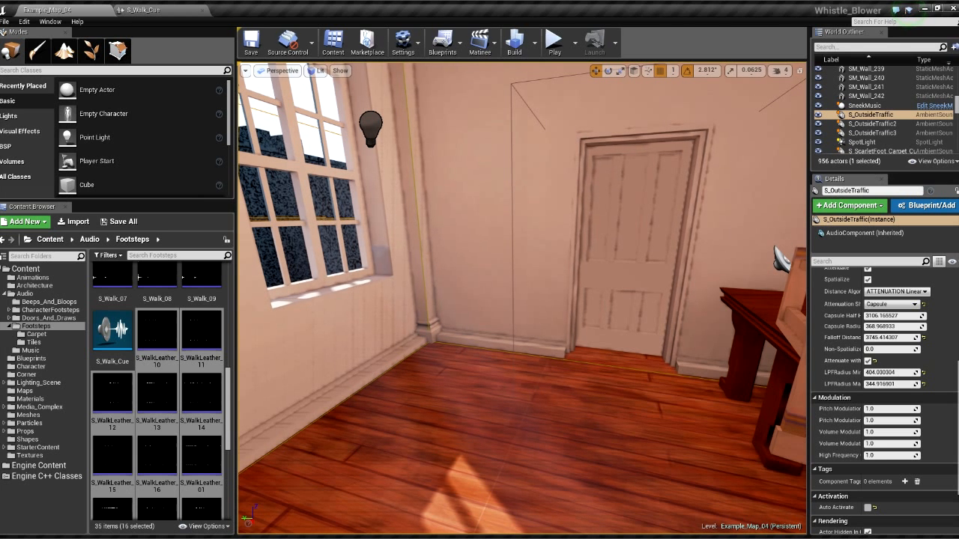
# - Return to S_Walk_Cue and examine the Delay and Mixer settings, widening the property names to read the Mixer's Input Volume entries
pyautogui.click(148, 10)
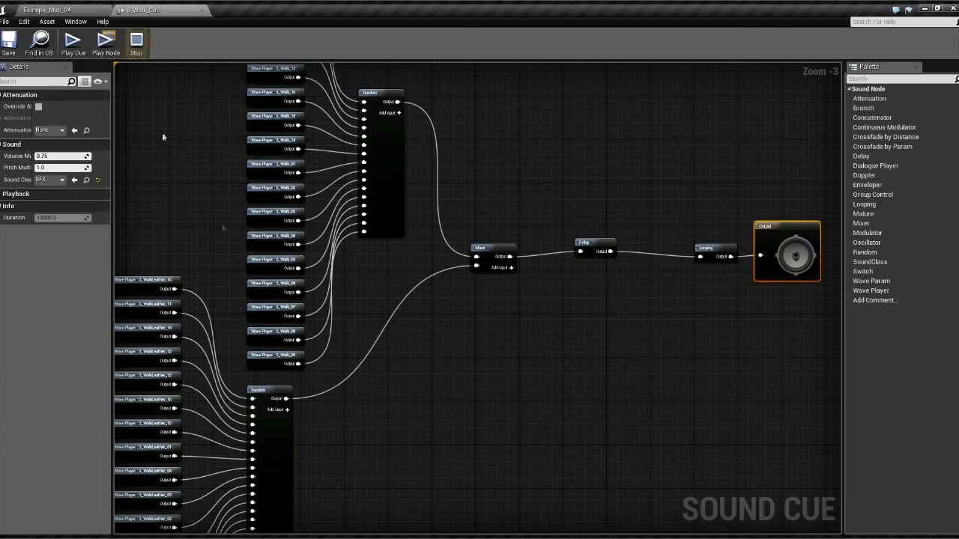
pyautogui.click(485, 247)
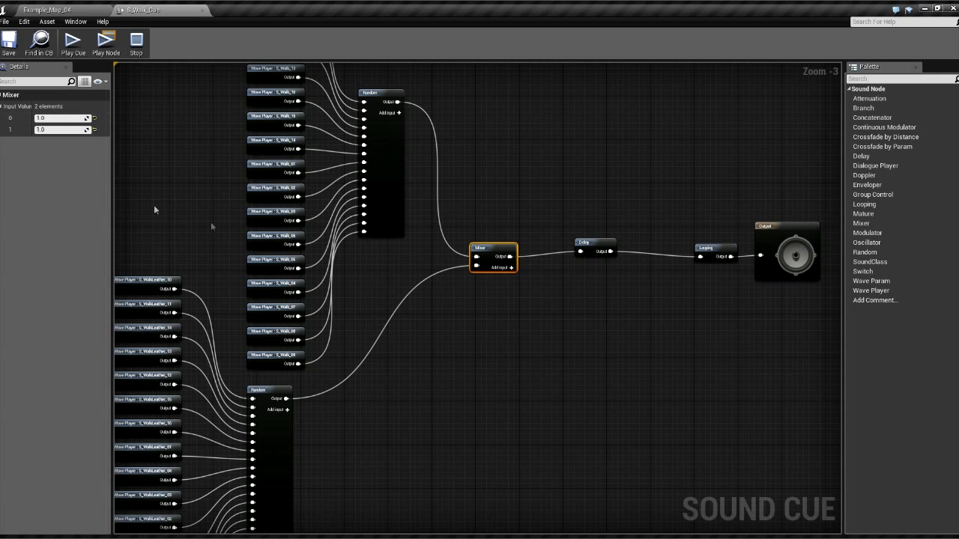
pyautogui.click(592, 244)
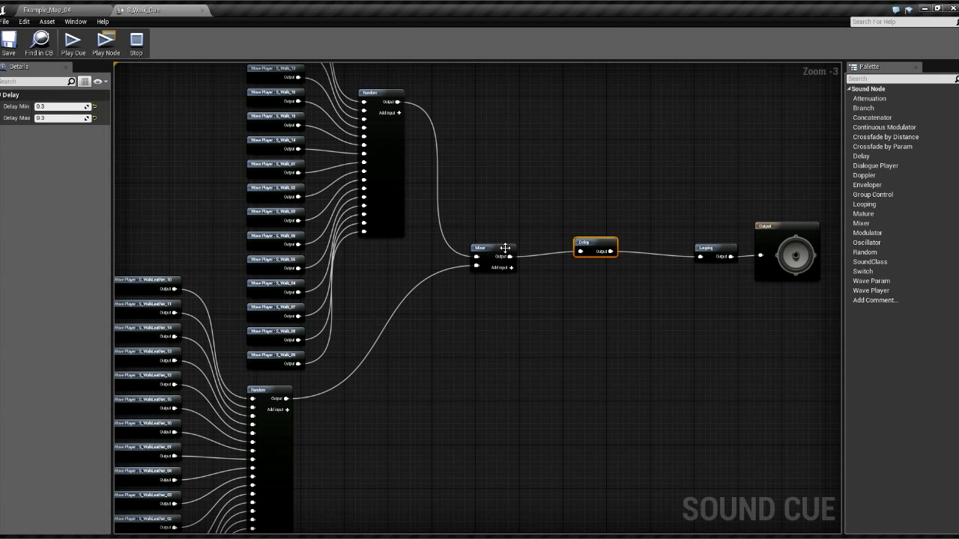
pyautogui.click(505, 247)
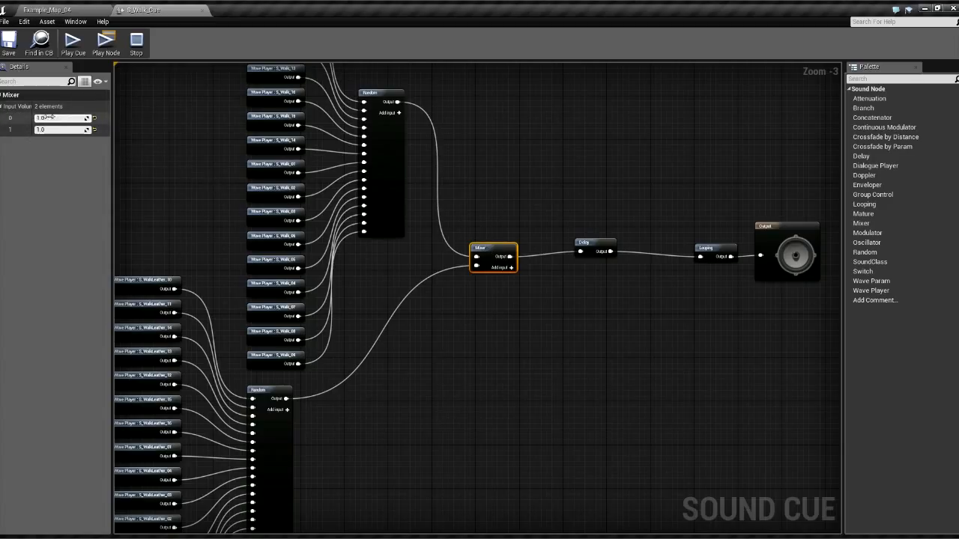
pyautogui.moveTo(32, 107)
pyautogui.mouseDown()
pyautogui.moveTo(57, 107)
pyautogui.moveTo(40, 107)
pyautogui.mouseUp()
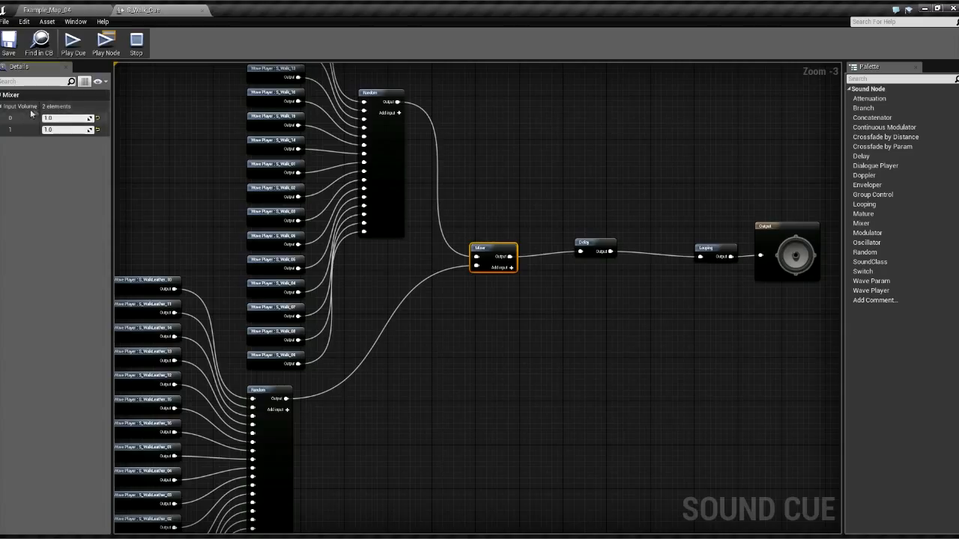
# - Set the Mixer's second Input Volume to 0.4, and preview the sound cue briefly
pyautogui.moveTo(40, 106); pyautogui.dragTo(42, 106)
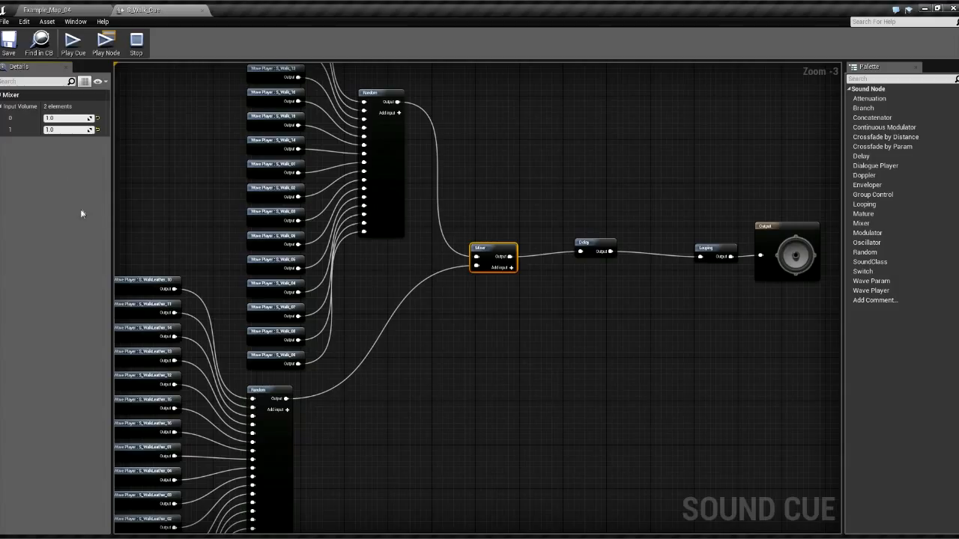
pyautogui.click(52, 118)
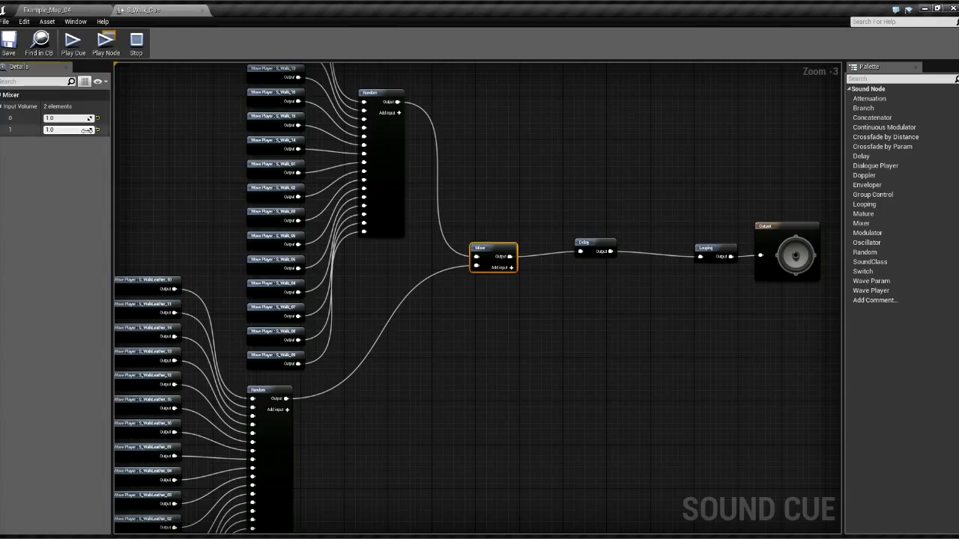
pyautogui.click(61, 131)
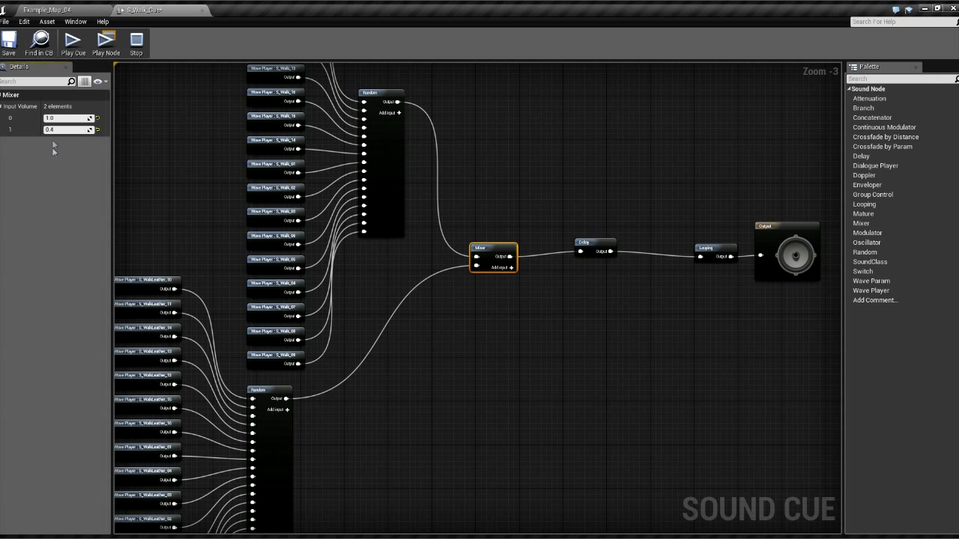
pyautogui.moveTo(89, 130)
pyautogui.mouseDown()
pyautogui.moveTo(98, 130)
pyautogui.moveTo(82, 130)
pyautogui.mouseUp()
pyautogui.click(65, 130)
pyautogui.click(59, 130)
pyautogui.moveTo(68, 129); pyautogui.dragTo(36, 130)
pyautogui.press('BackSpace')
pyautogui.write('0.4')
pyautogui.press('Return')
pyautogui.click(73, 53)
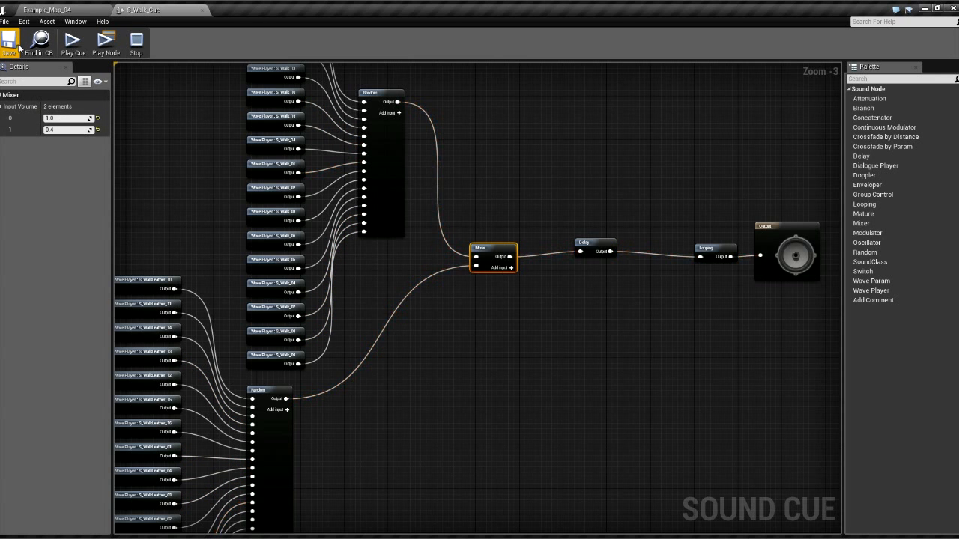
pyautogui.click(132, 46)
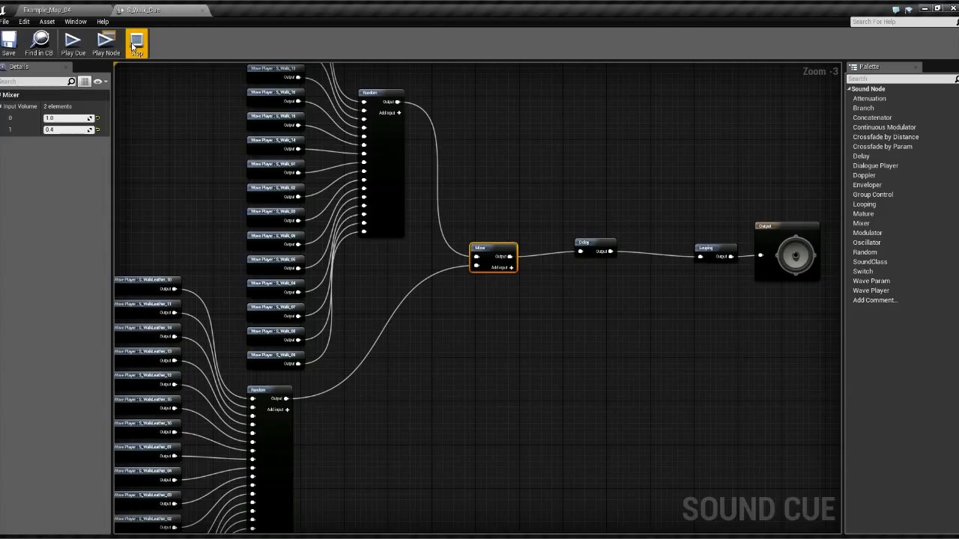
# - Play-test Example_Map_04, walking through the room to hear the footsteps with the quieter leather layer, and end the session
pyautogui.click(76, 13)
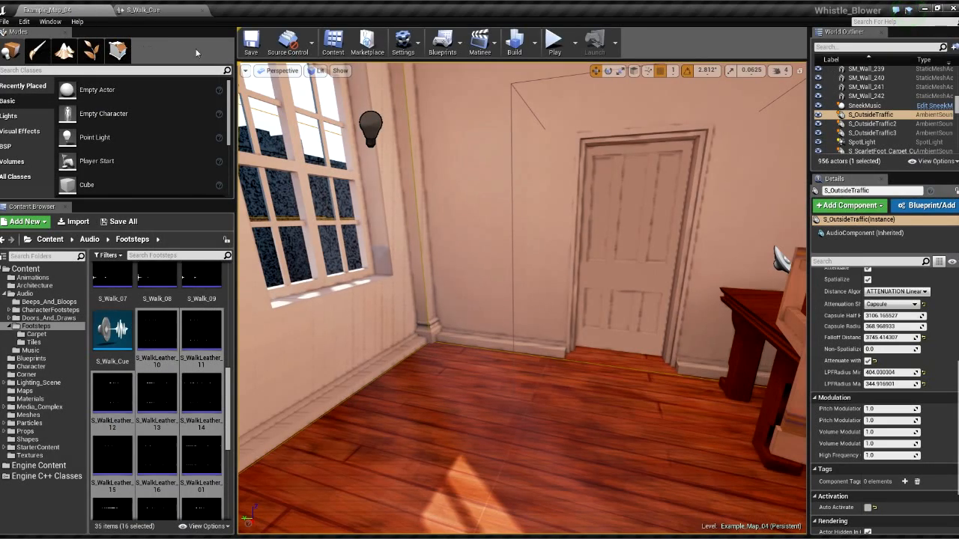
pyautogui.click(555, 43)
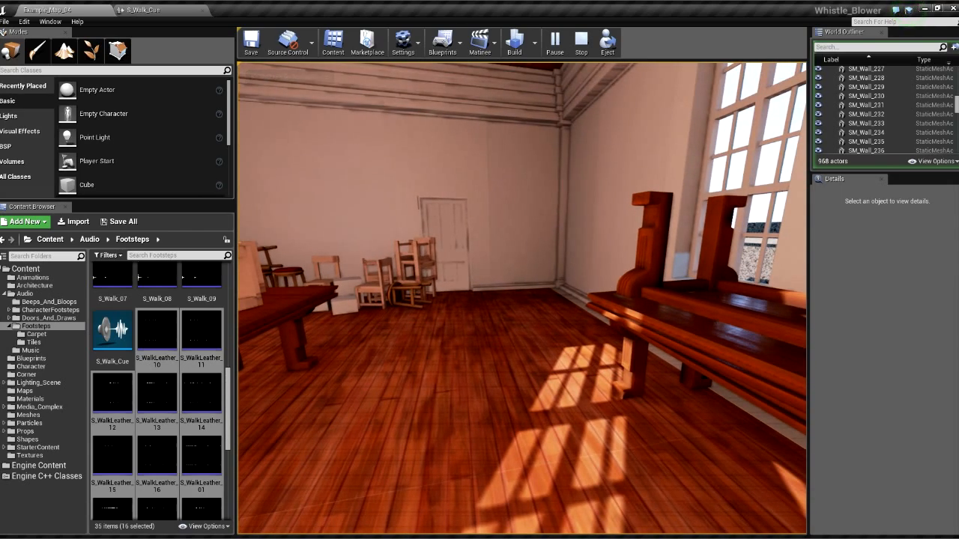
pyautogui.press('w')
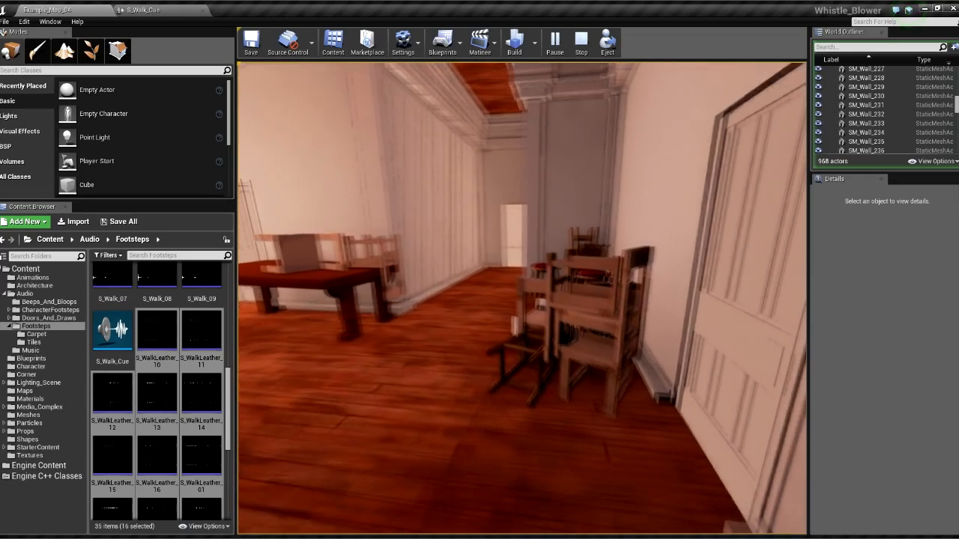
pyautogui.press('w')
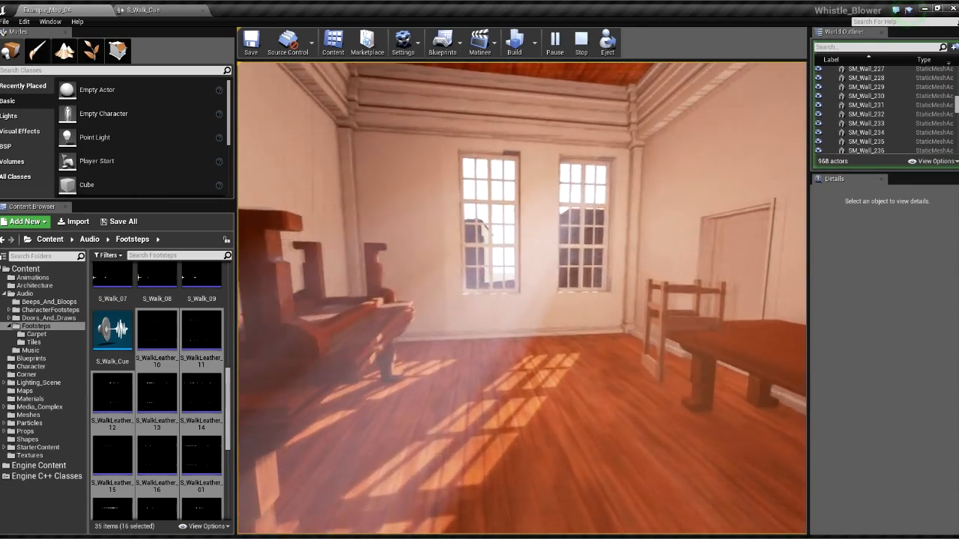
pyautogui.press('Escape')
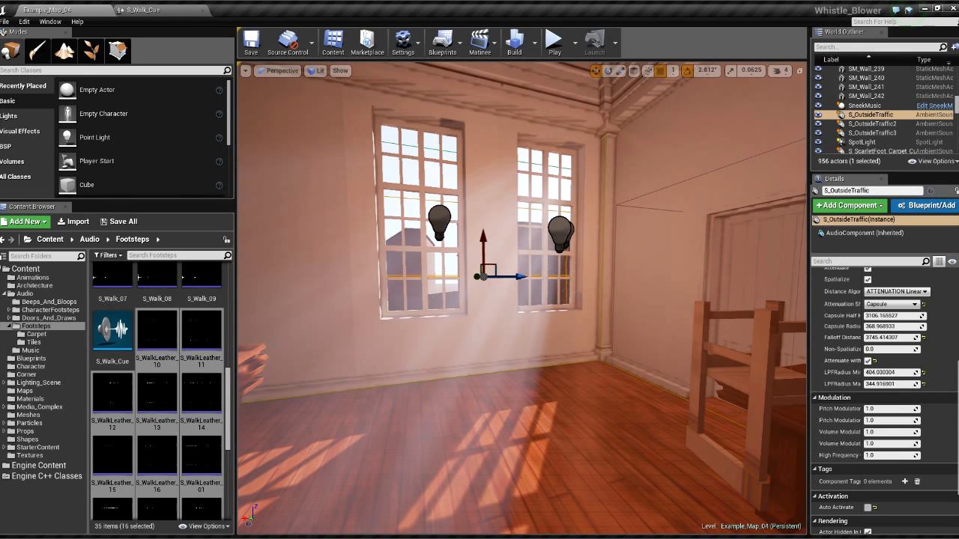
# - Return to S_Walk_Cue and move the Delay, Looping and Output nodes closer together in a row beside the Mixer
pyautogui.click(144, 11)
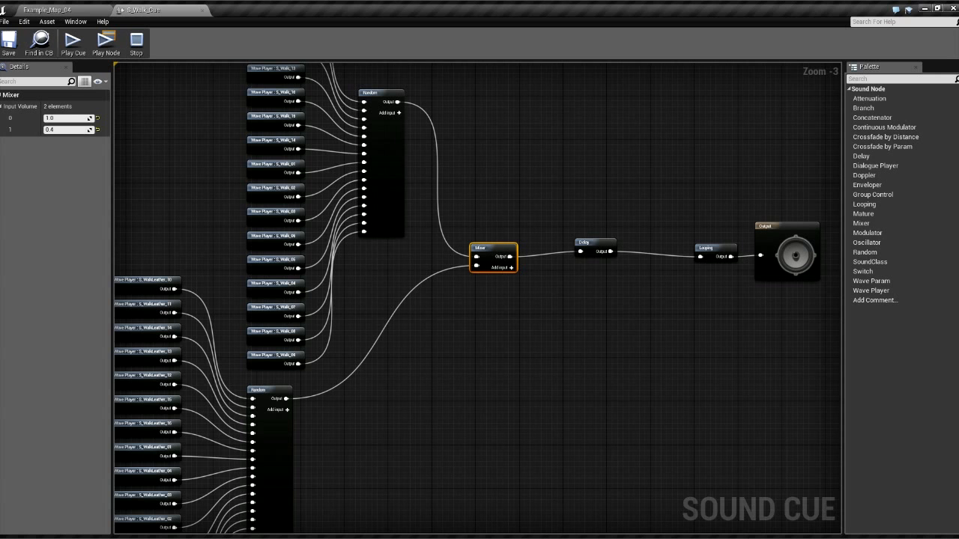
pyautogui.scroll(-3, 389, 279)
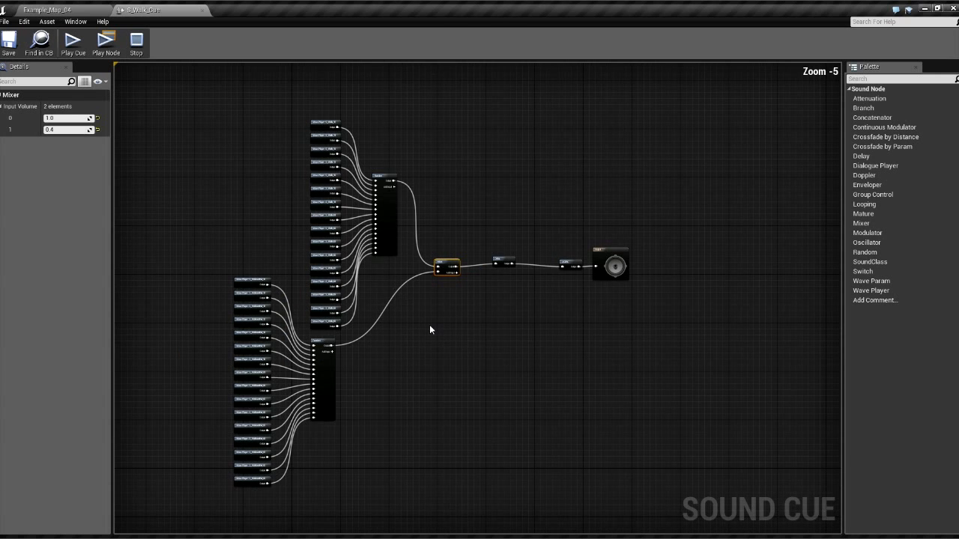
pyautogui.scroll(1, 430, 324)
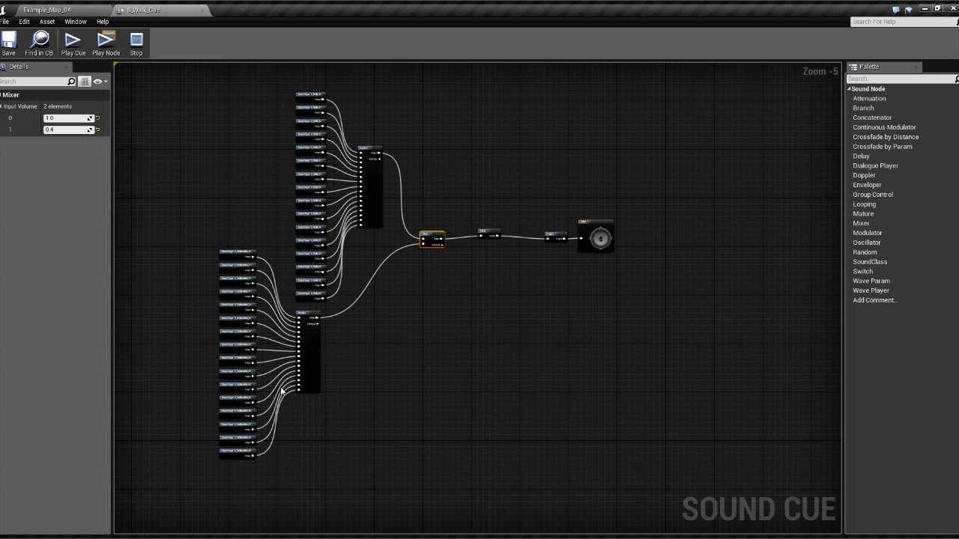
pyautogui.moveTo(385, 242); pyautogui.dragTo(247, 339, button='right')
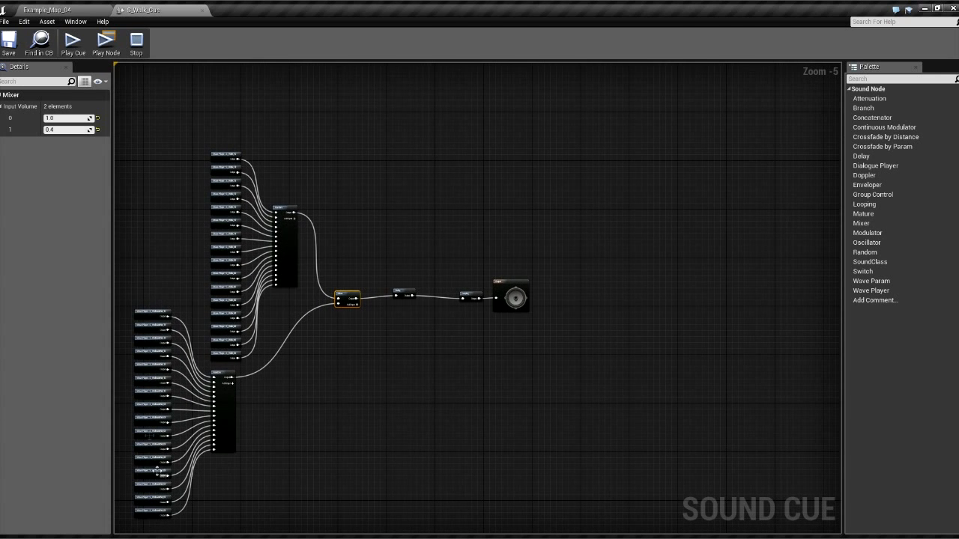
pyautogui.scroll(3, 363, 349)
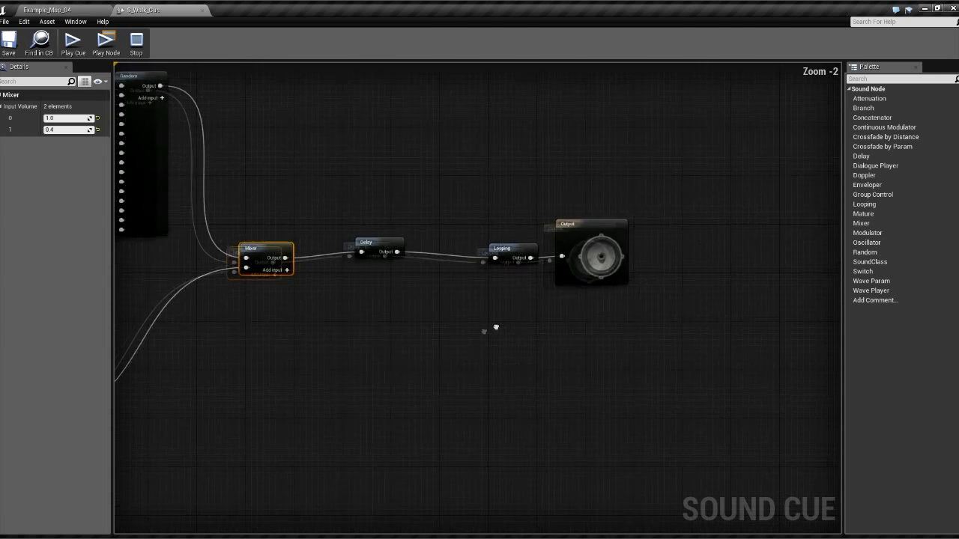
pyautogui.moveTo(226, 258); pyautogui.dragTo(198, 259)
pyautogui.moveTo(330, 250); pyautogui.dragTo(257, 256)
pyautogui.moveTo(472, 254); pyautogui.dragTo(331, 255)
pyautogui.moveTo(540, 238); pyautogui.dragTo(405, 238)
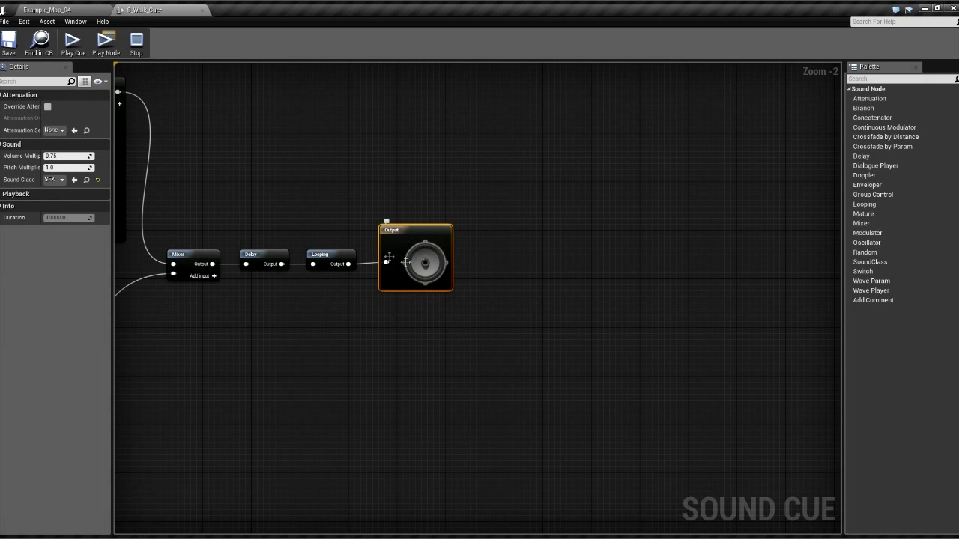
# - Lower the Output node's Volume Multiplier to about 0.277, trying quieter and louder values while previewing the cue
pyautogui.moveTo(337, 223); pyautogui.dragTo(658, 256, button='right')
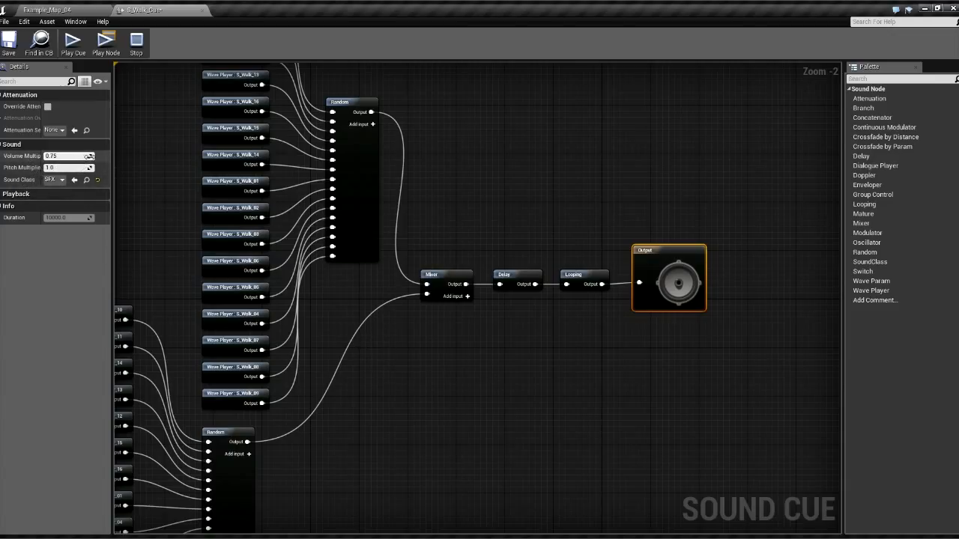
pyautogui.moveTo(88, 156); pyautogui.dragTo(74, 155)
pyautogui.click(74, 46)
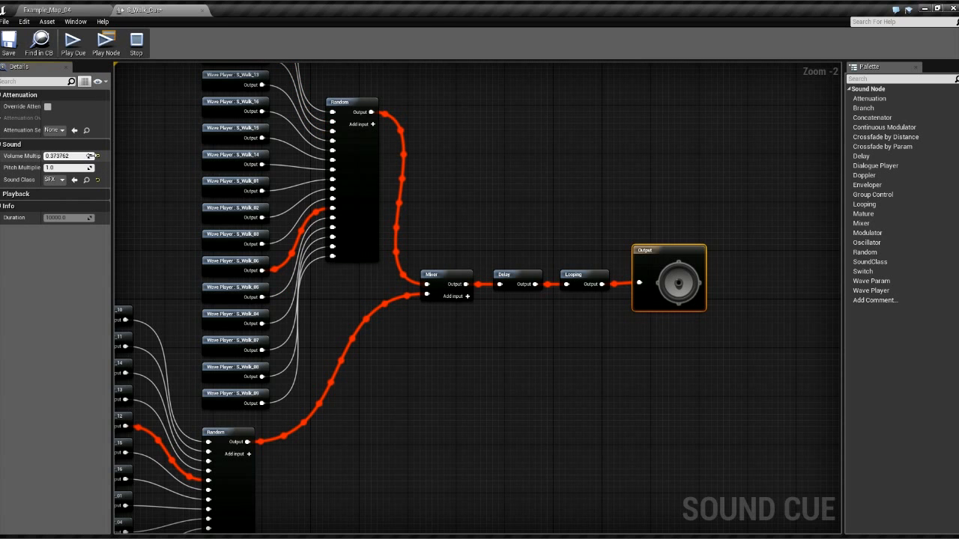
pyautogui.moveTo(91, 156); pyautogui.dragTo(142, 156)
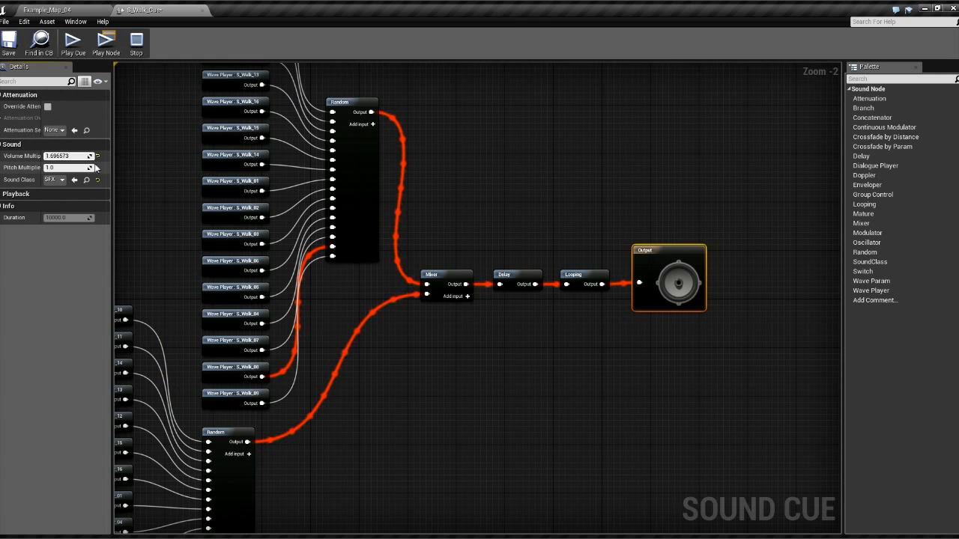
pyautogui.moveTo(96, 156); pyautogui.dragTo(63, 156)
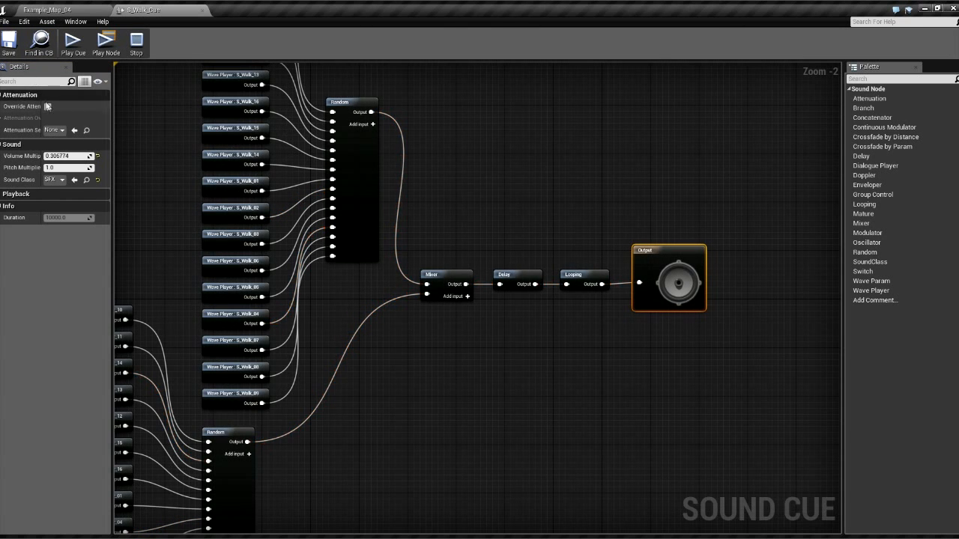
pyautogui.click(136, 43)
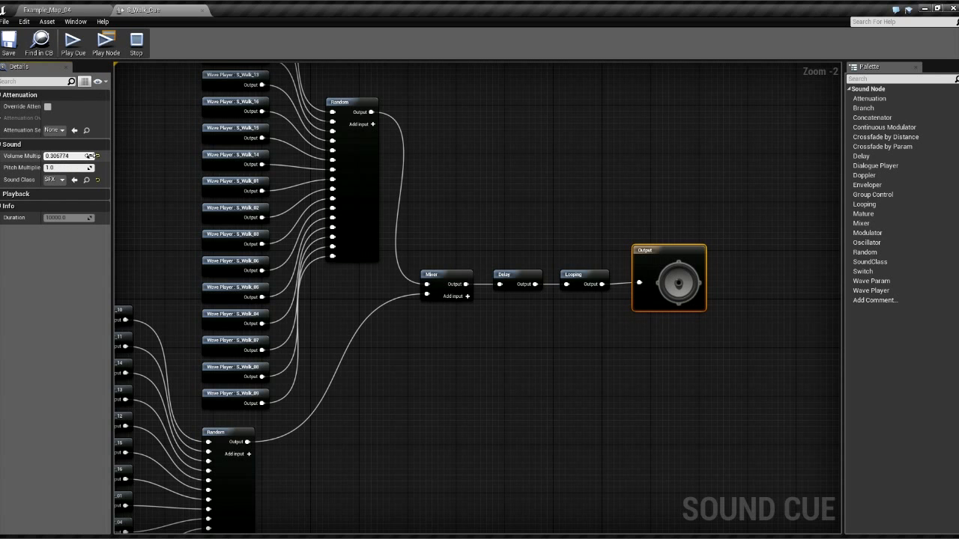
pyautogui.moveTo(90, 156); pyautogui.dragTo(78, 155)
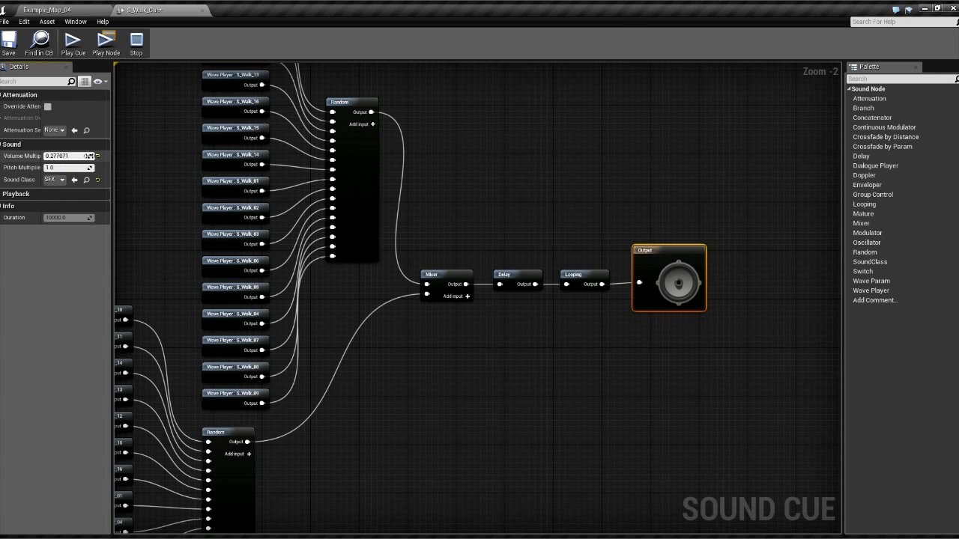
pyautogui.click(69, 42)
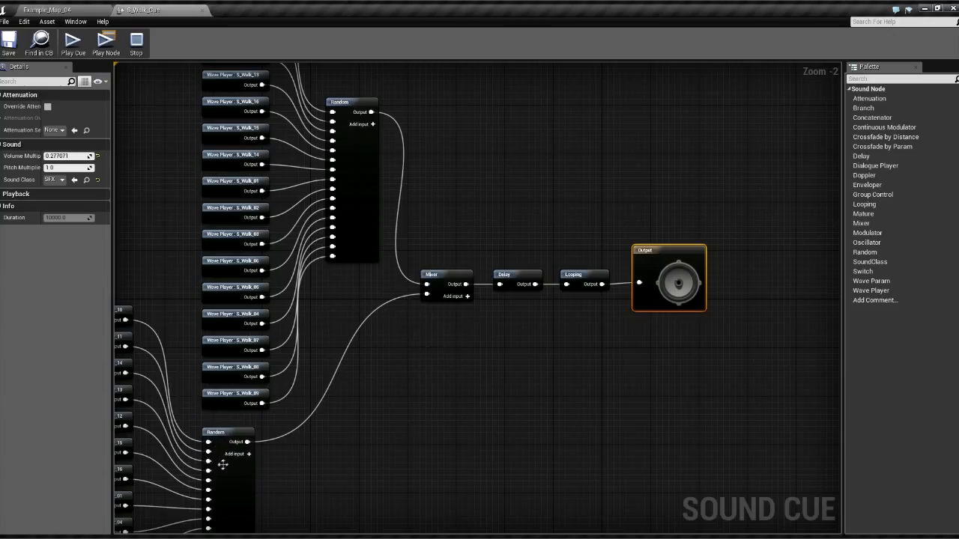
# - Raise the Mixer's second Input Volume to about 0.469, and play-test the footsteps in Example_Map_04
pyautogui.click(437, 290)
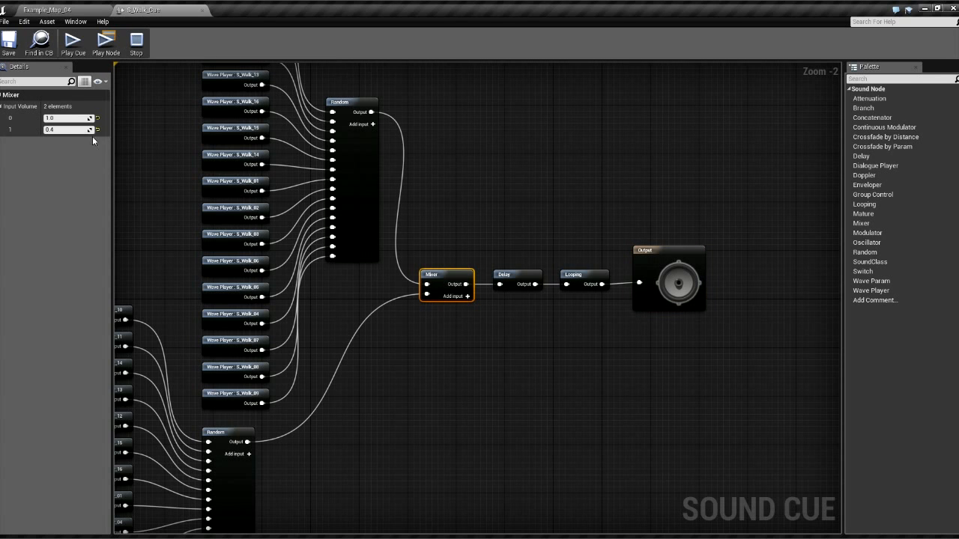
pyautogui.moveTo(89, 129); pyautogui.dragTo(93, 129)
pyautogui.click(72, 10)
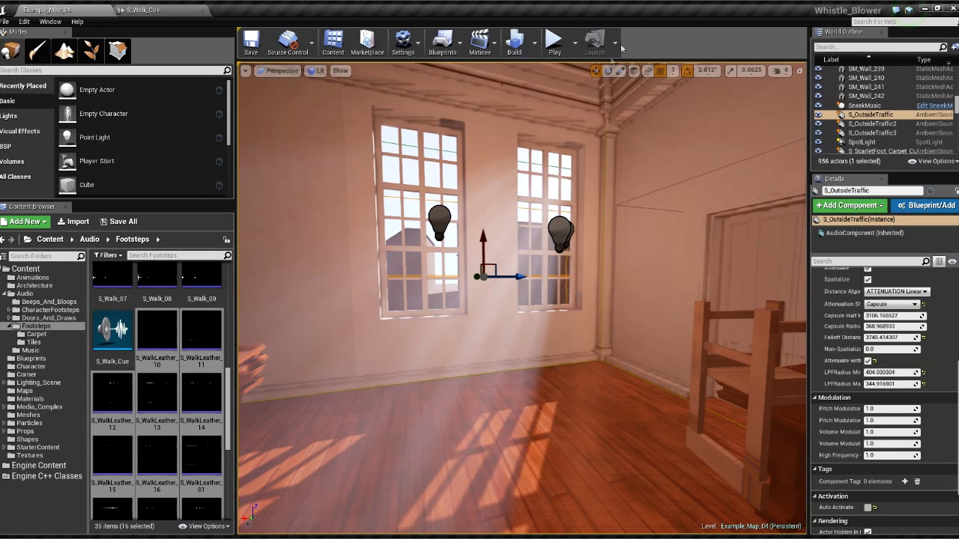
pyautogui.click(552, 43)
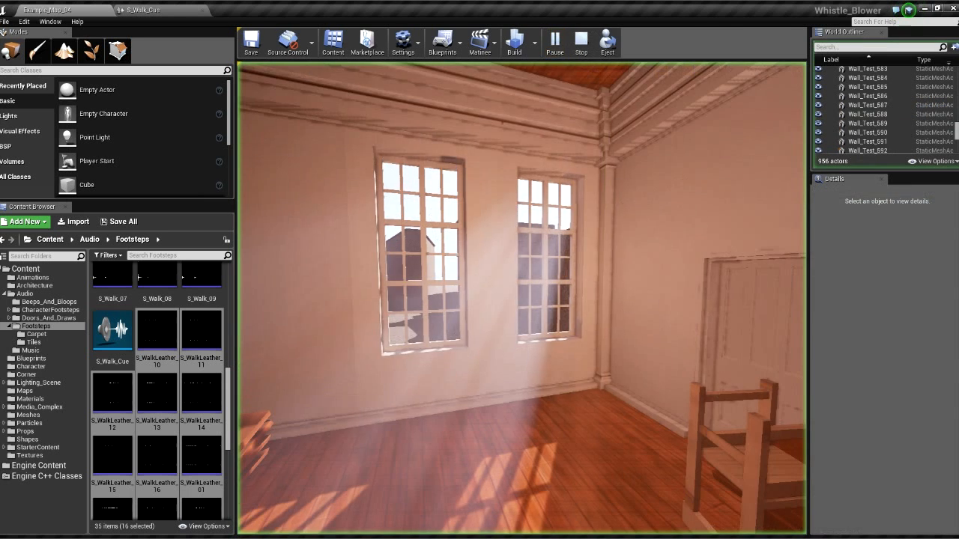
pyautogui.press('w')
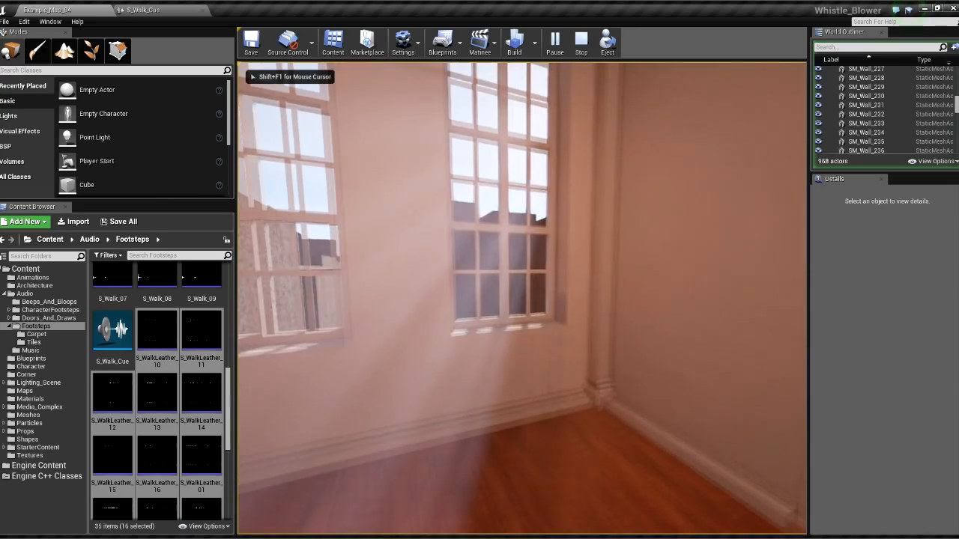
pyautogui.press('w')
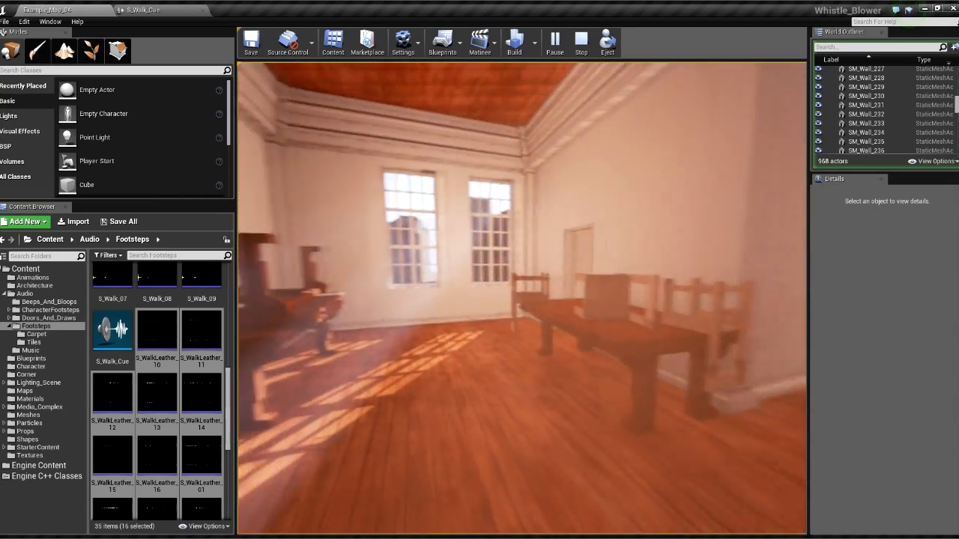
pyautogui.press('Escape')
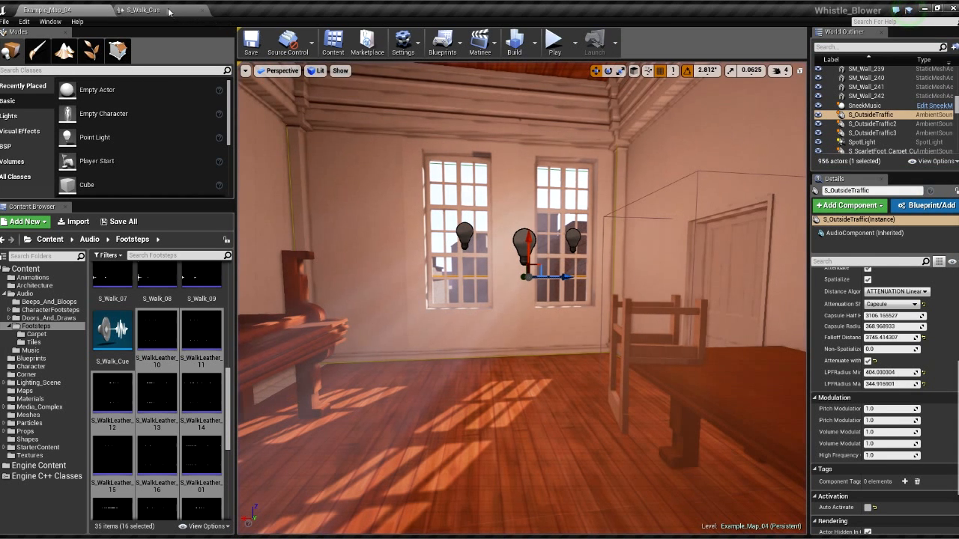
# - Go back to S_Walk_Cue, play the cue to hear the current mix, and stop playback
pyautogui.click(144, 9)
pyautogui.click(74, 43)
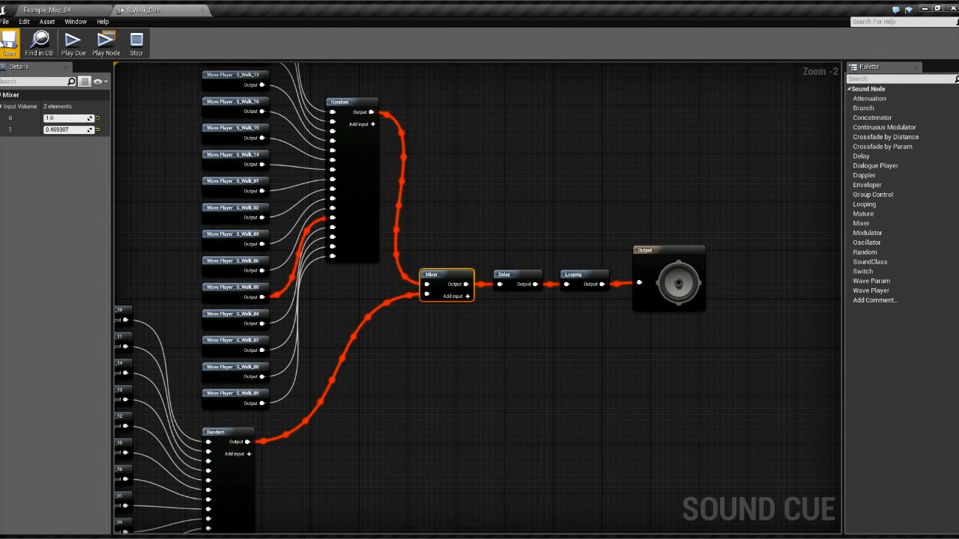
pyautogui.click(64, 11)
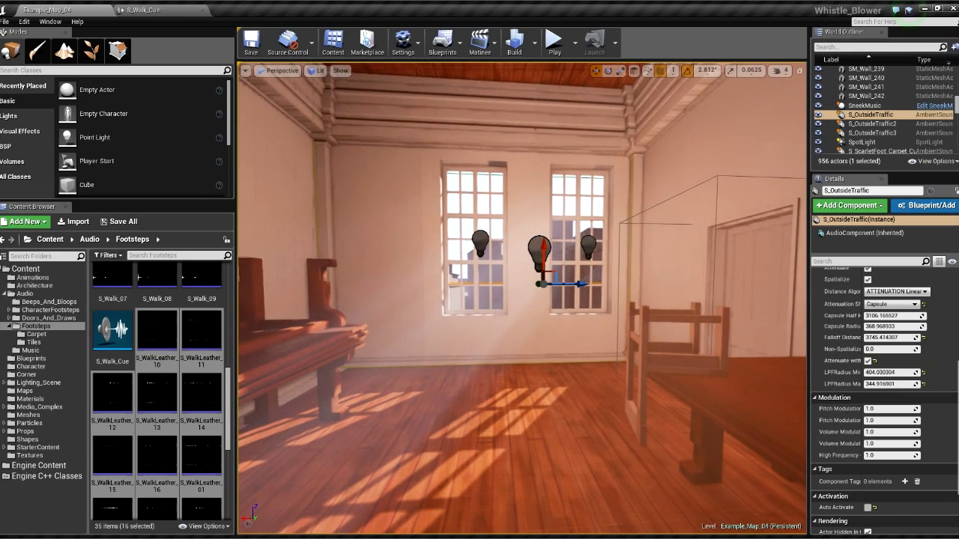
pyautogui.click(146, 9)
pyautogui.click(136, 45)
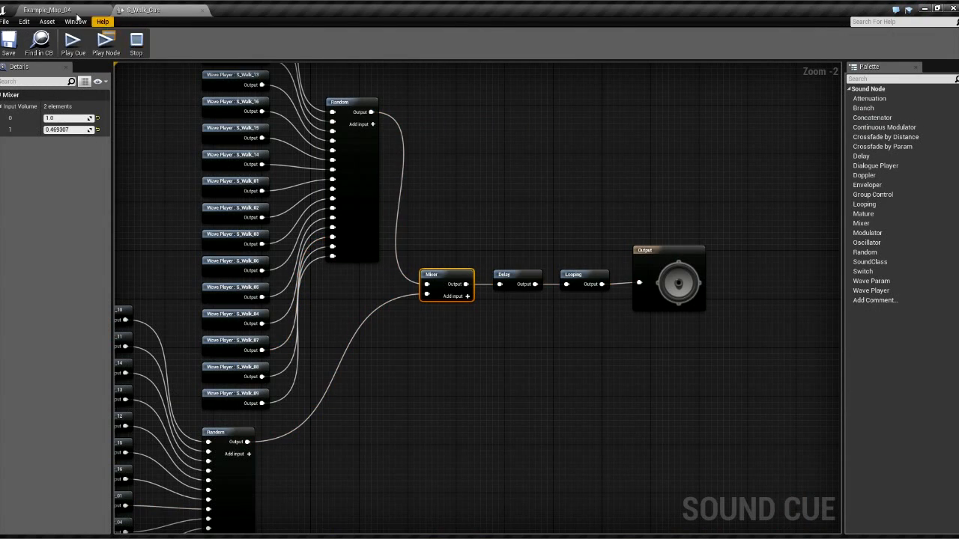
# - Return to Example_Map_04, select the S_Walk_Cue ambient sound actor above the table, and lower its Volume Multiplier to about 0.354
pyautogui.click(67, 10)
pyautogui.moveTo(522, 298); pyautogui.dragTo(730, 303, button='right')
pyautogui.press('w')
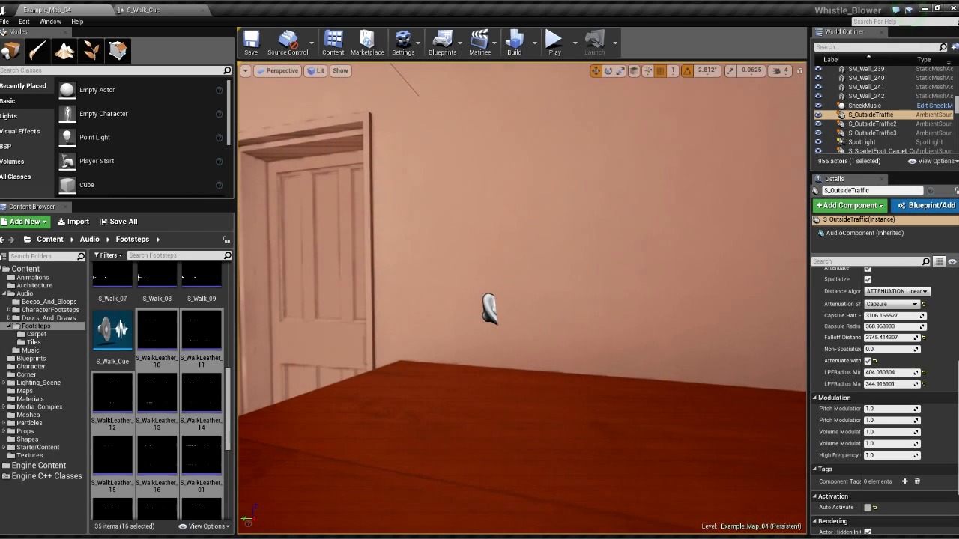
pyautogui.click(488, 309)
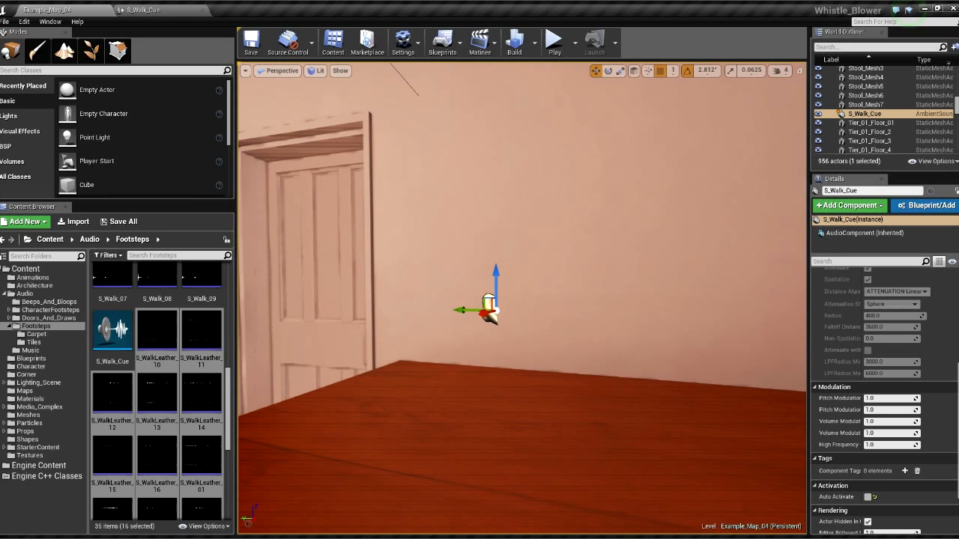
pyautogui.scroll(5, 891, 356)
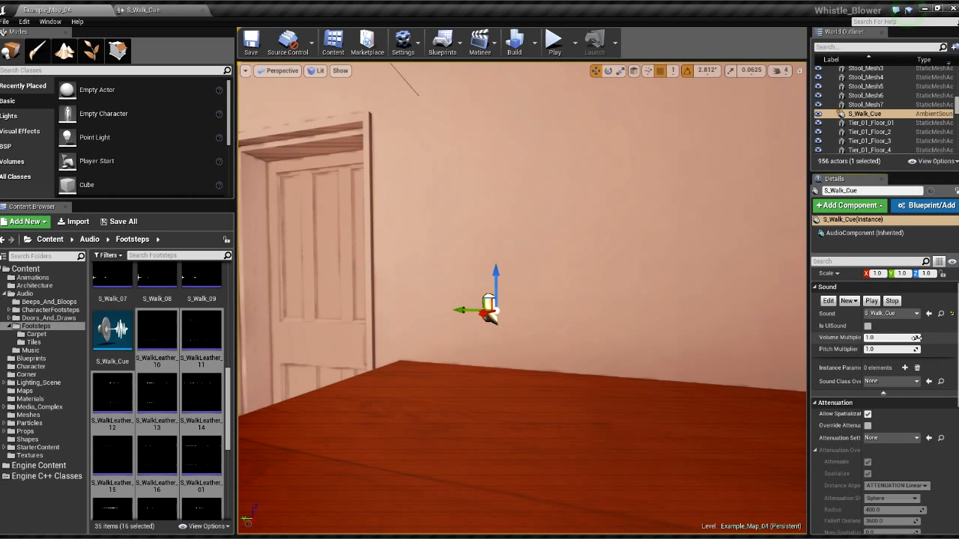
pyautogui.moveTo(903, 337); pyautogui.dragTo(891, 337)
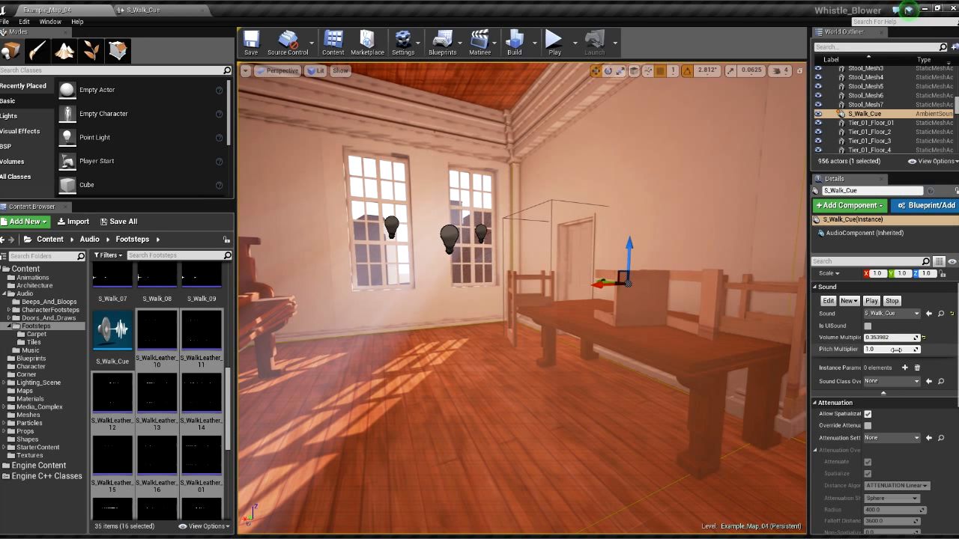
# - Play-test Example_Map_04, walking around the room to hear the footstep volume, and end the session
pyautogui.click(555, 43)
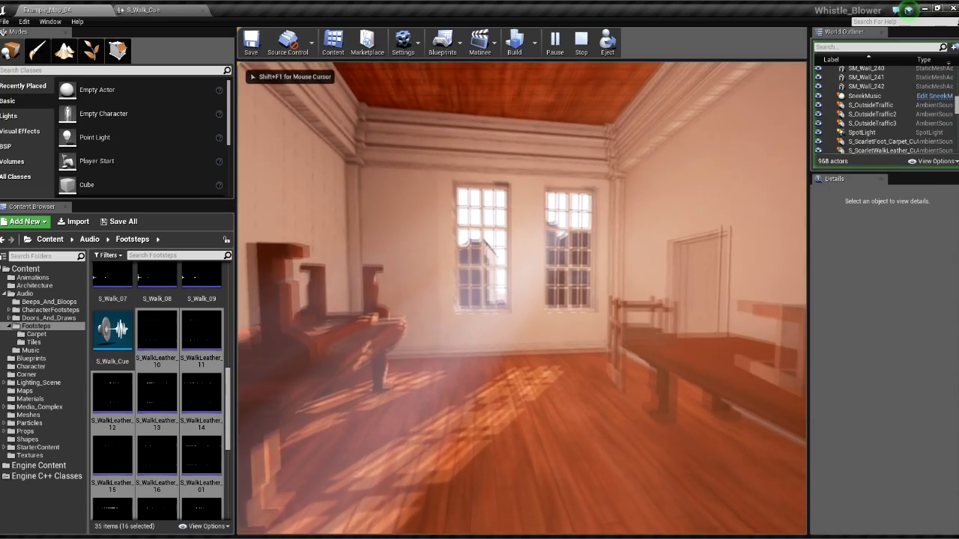
pyautogui.press('w')
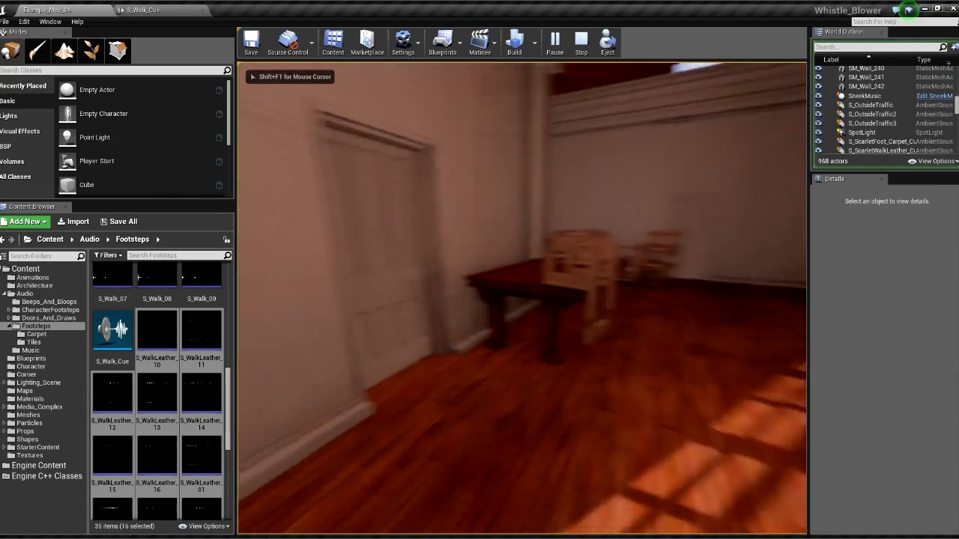
pyautogui.press('w')
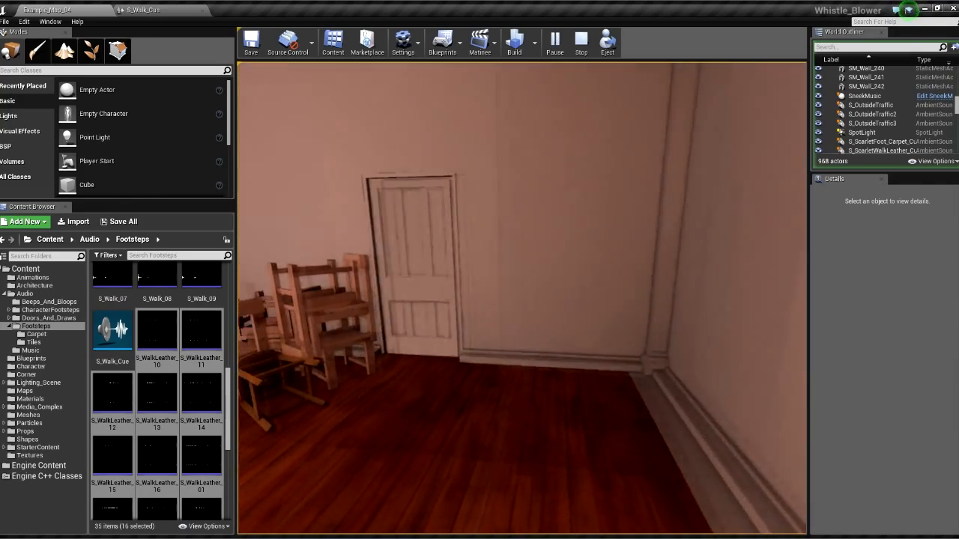
pyautogui.press('w')
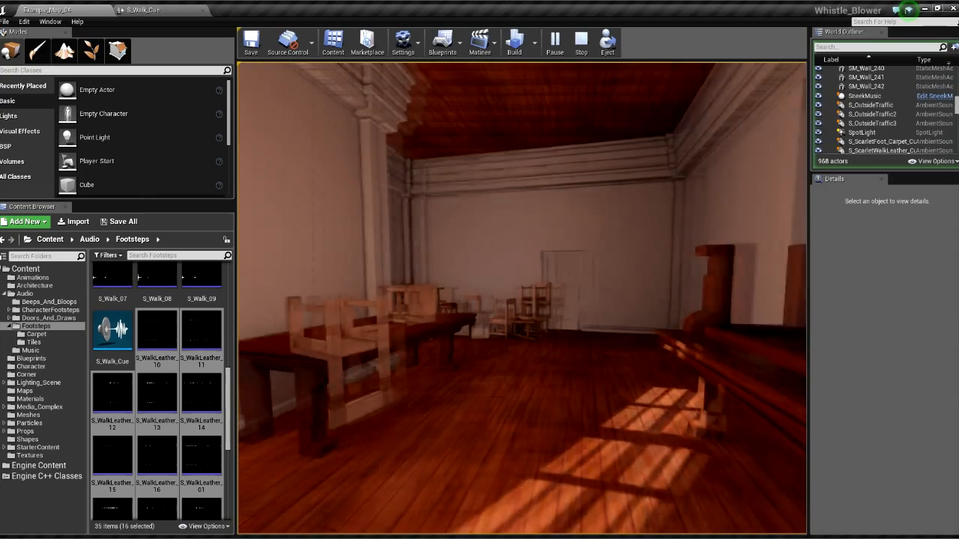
pyautogui.press('s')
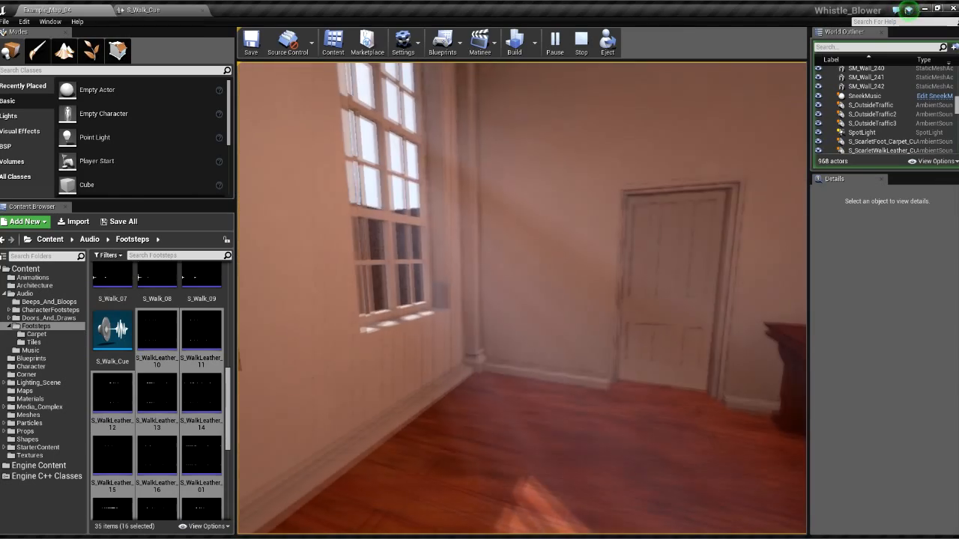
pyautogui.press('Escape')
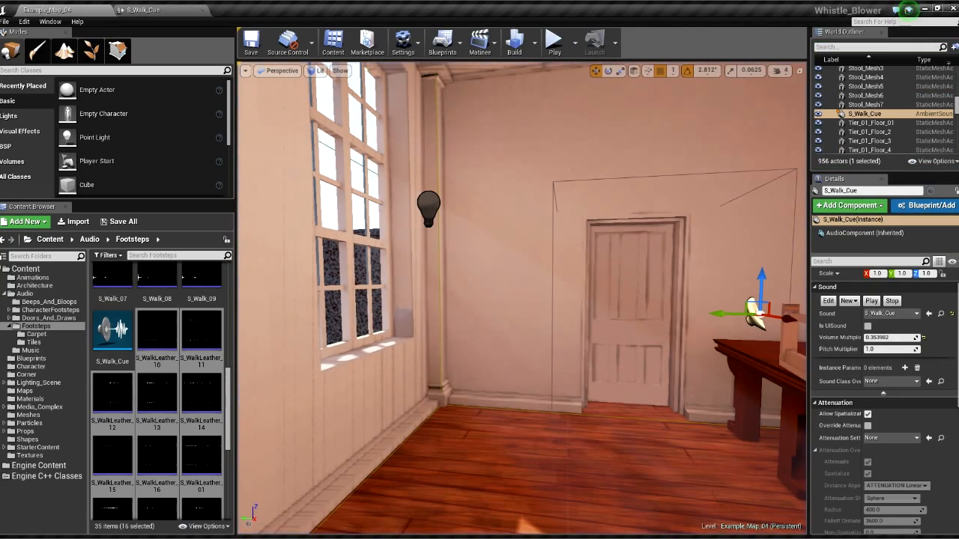
# - Check the activation settings of the S_OutsideTraffic ambient sound outside the building, and select S_OutsideTraffic2
pyautogui.press('f')
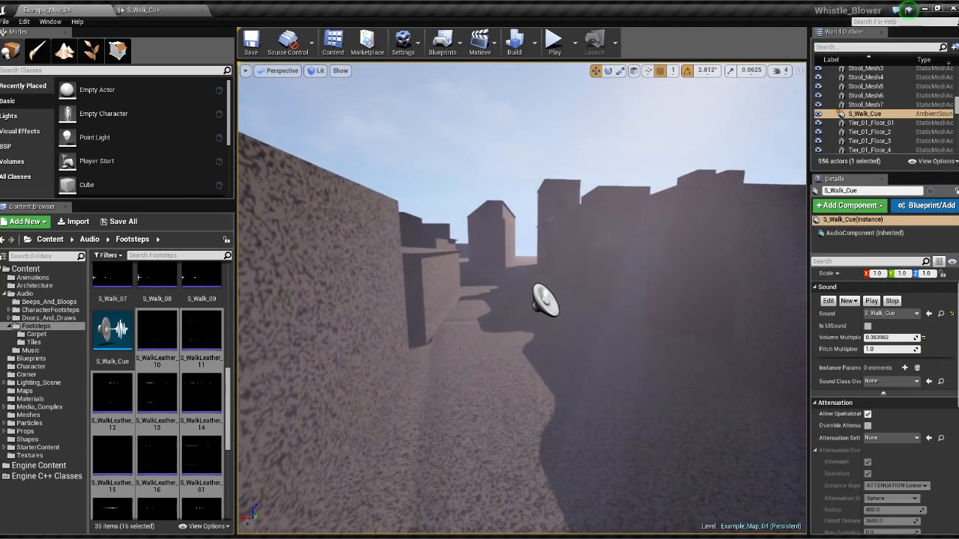
pyautogui.click(545, 300)
pyautogui.scroll(-10, 868, 442)
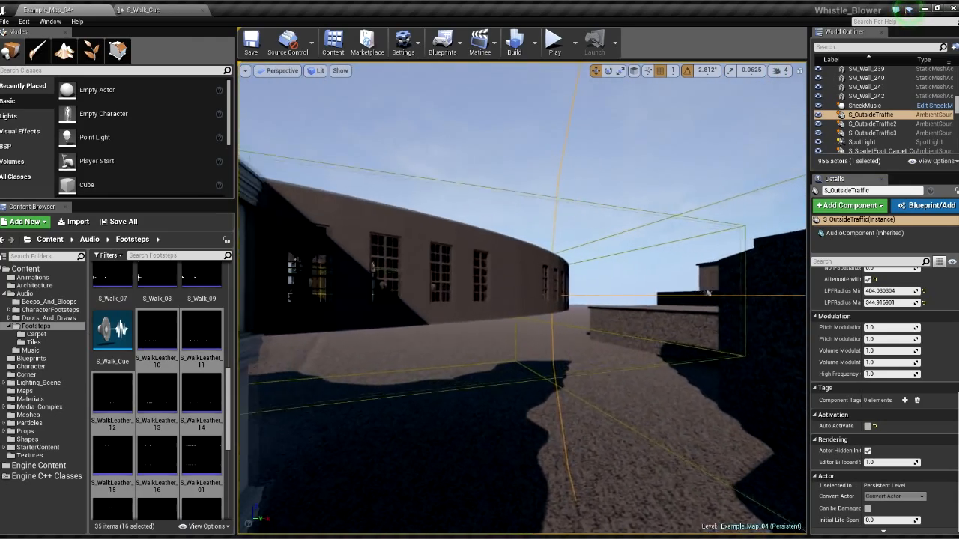
pyautogui.moveTo(522, 298); pyautogui.dragTo(659, 298, button='right')
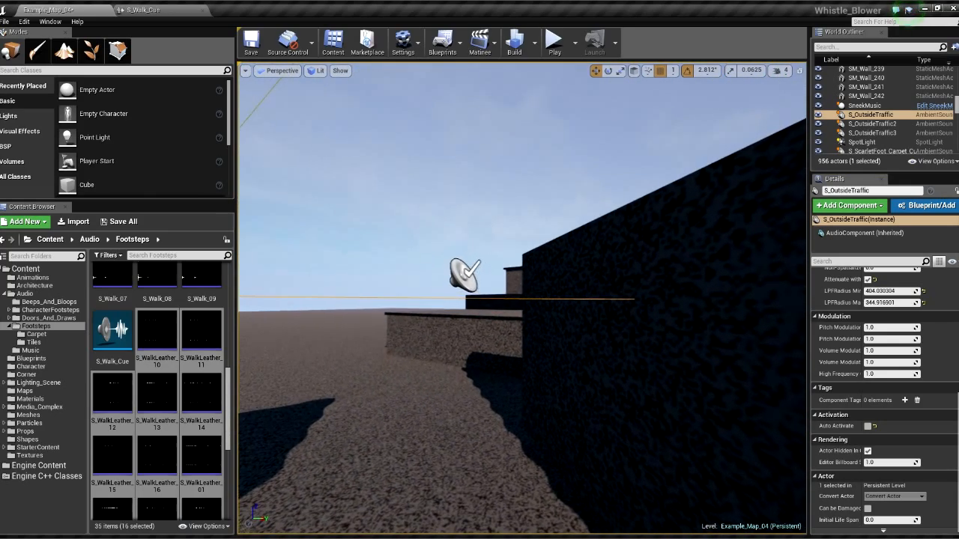
pyautogui.click(463, 274)
pyautogui.moveTo(463, 274); pyautogui.dragTo(247, 274, button='right')
pyautogui.press('w')
pyautogui.moveTo(375, 296); pyautogui.dragTo(255, 296, button='right')
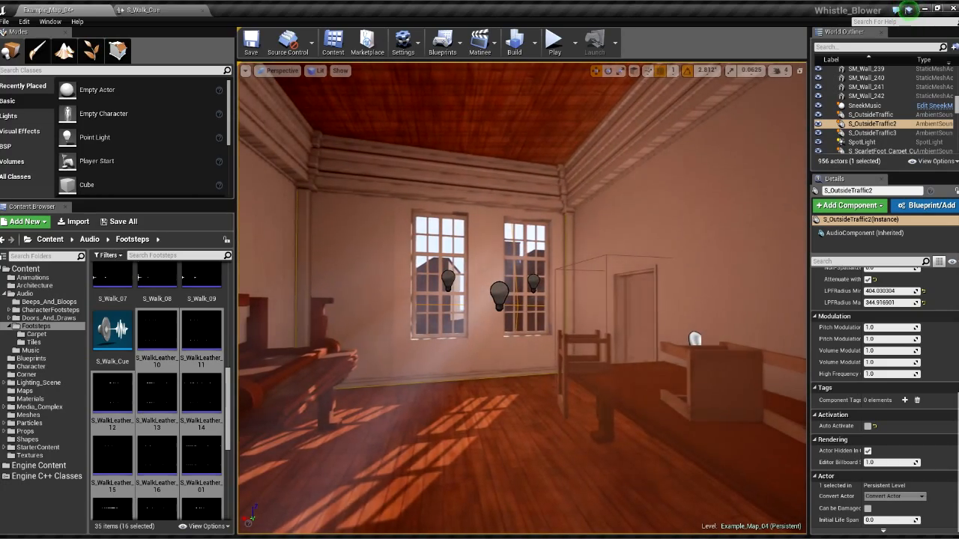
# - Play-test the level again, walking across the room and through the door to judge the footsteps, and end the session
pyautogui.click(553, 44)
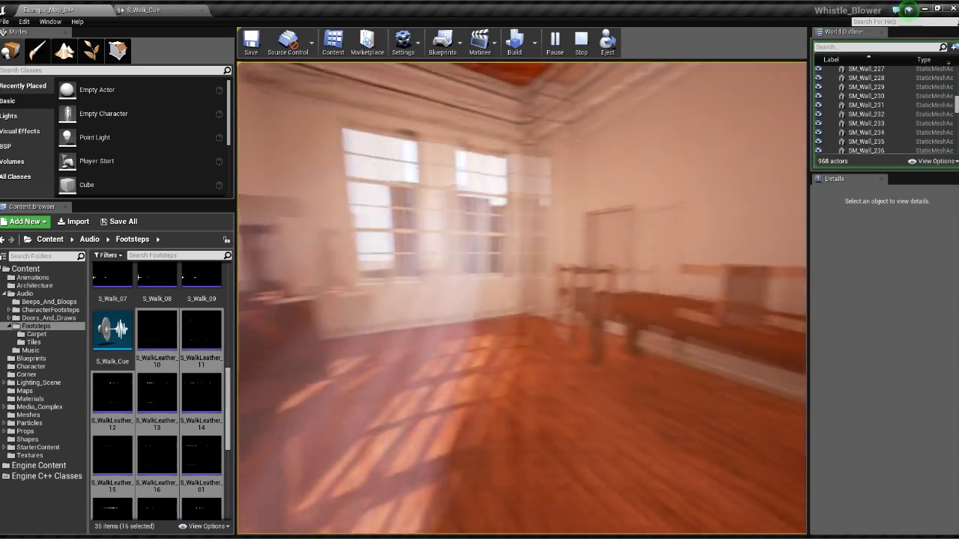
pyautogui.press('w')
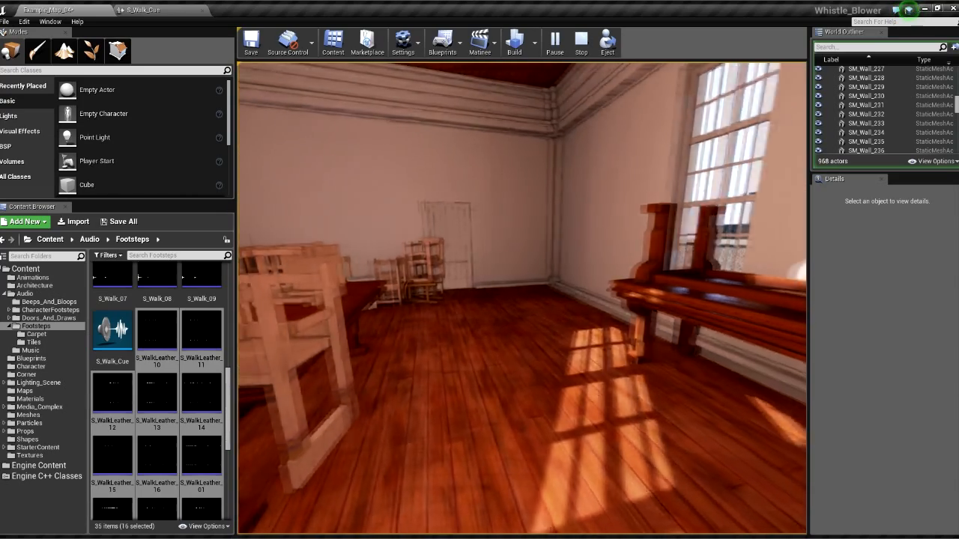
pyautogui.press('w')
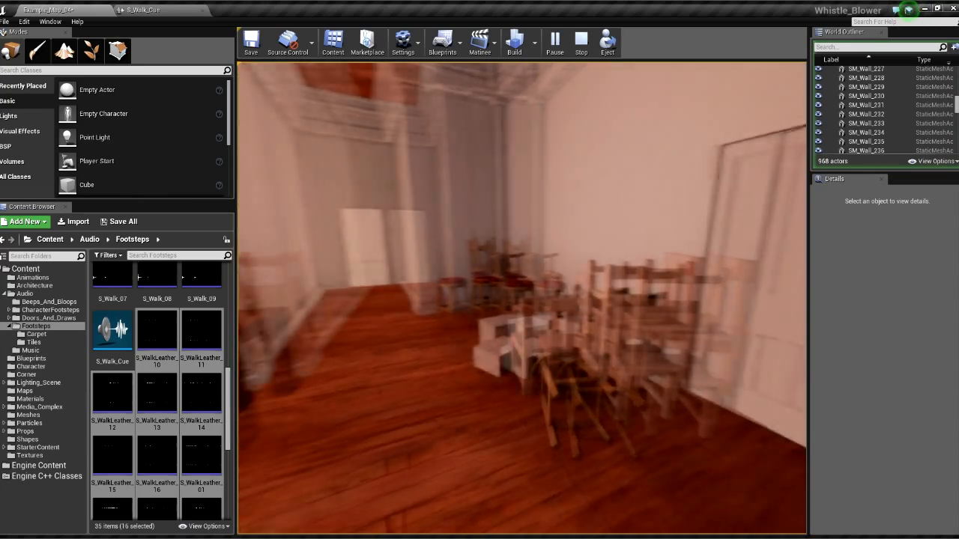
pyautogui.press('w')
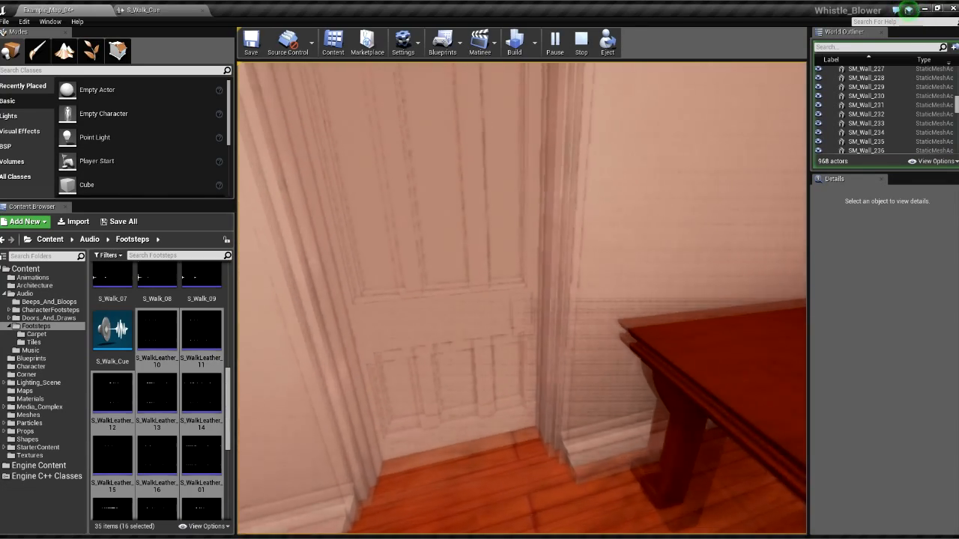
pyautogui.press('w')
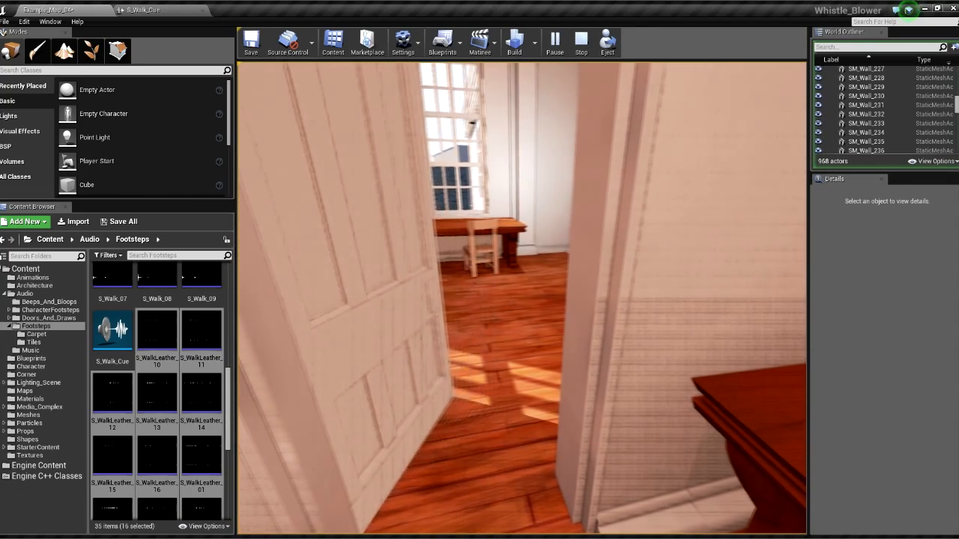
pyautogui.press('w')
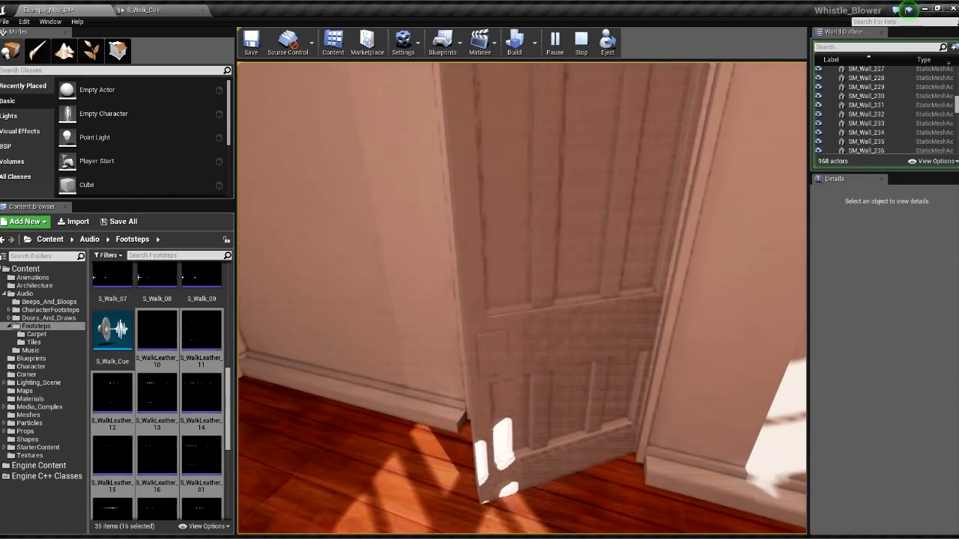
pyautogui.press('w')
pyautogui.press('s')
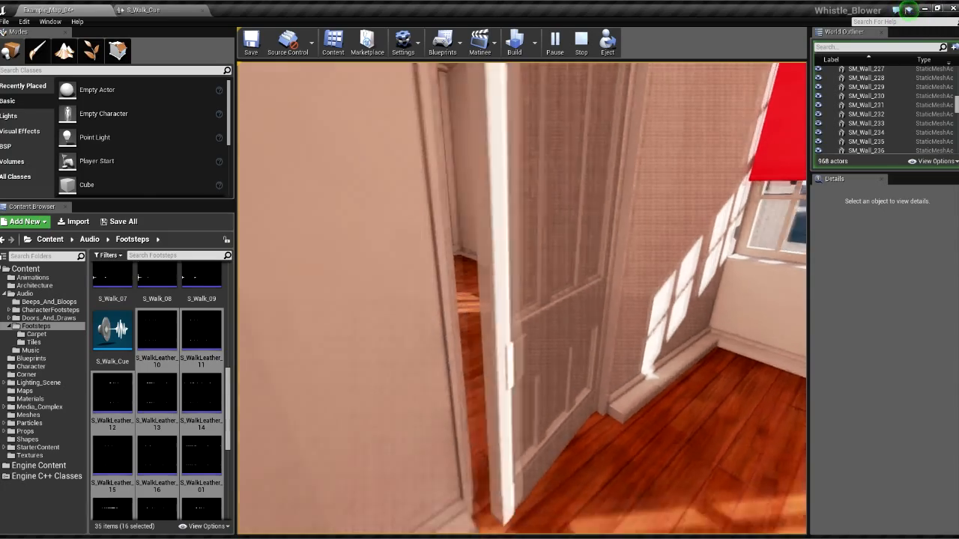
pyautogui.press('w')
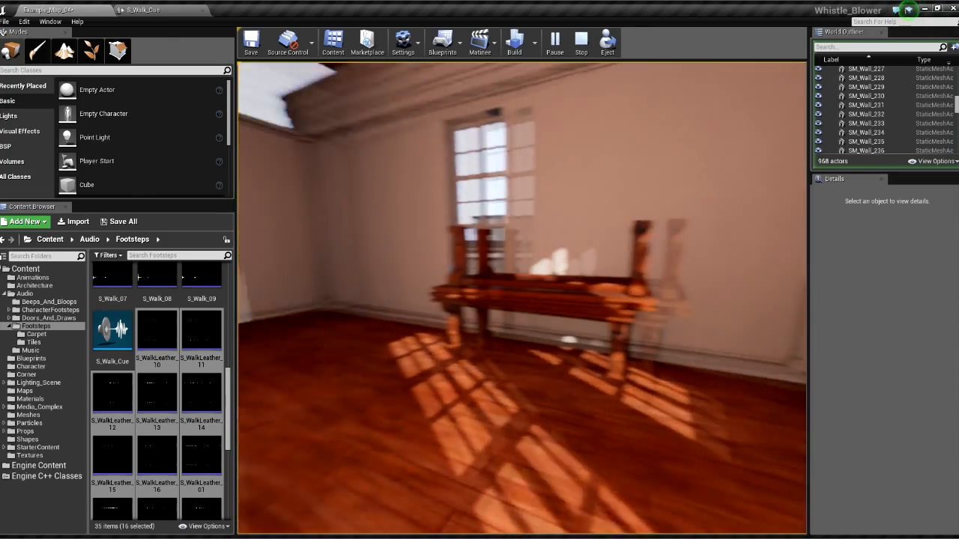
pyautogui.press('Escape')
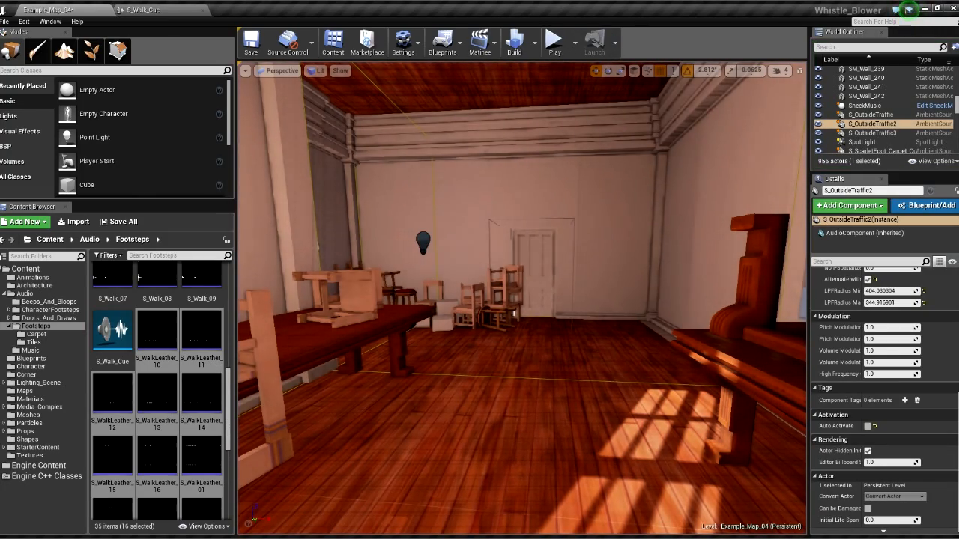
# - Check the Output node's volume in S_Walk_Cue, and set the S_Walk_Cue actor's Volume Multiplier to about 0.469 in Example_Map_04
pyautogui.click(146, 9)
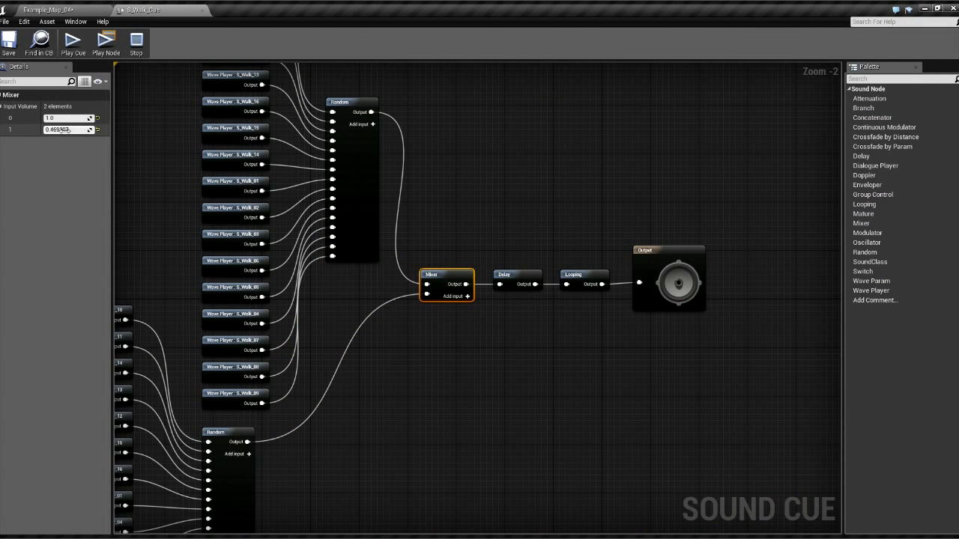
pyautogui.click(672, 259)
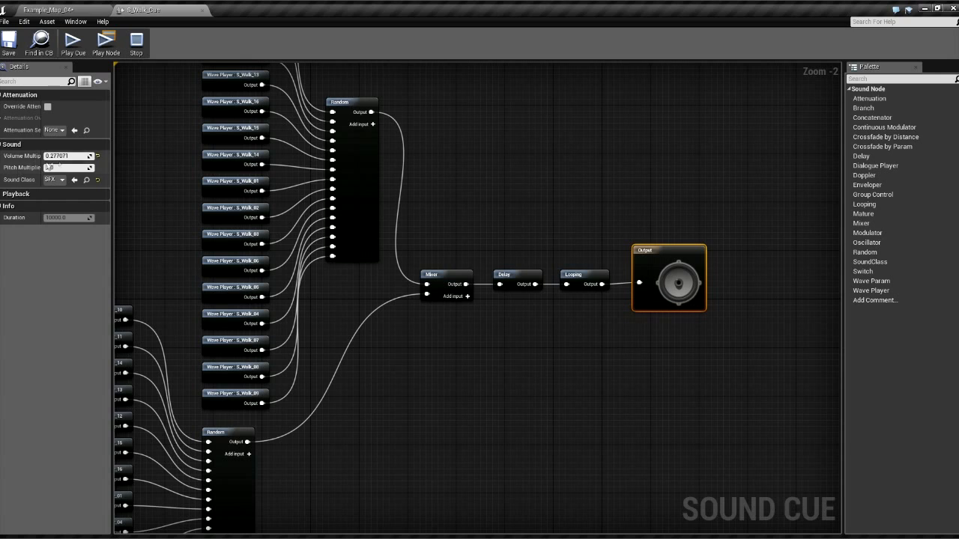
pyautogui.click(57, 11)
pyautogui.press('w')
pyautogui.moveTo(522, 298); pyautogui.dragTo(434, 326, button='right')
pyautogui.click(479, 322)
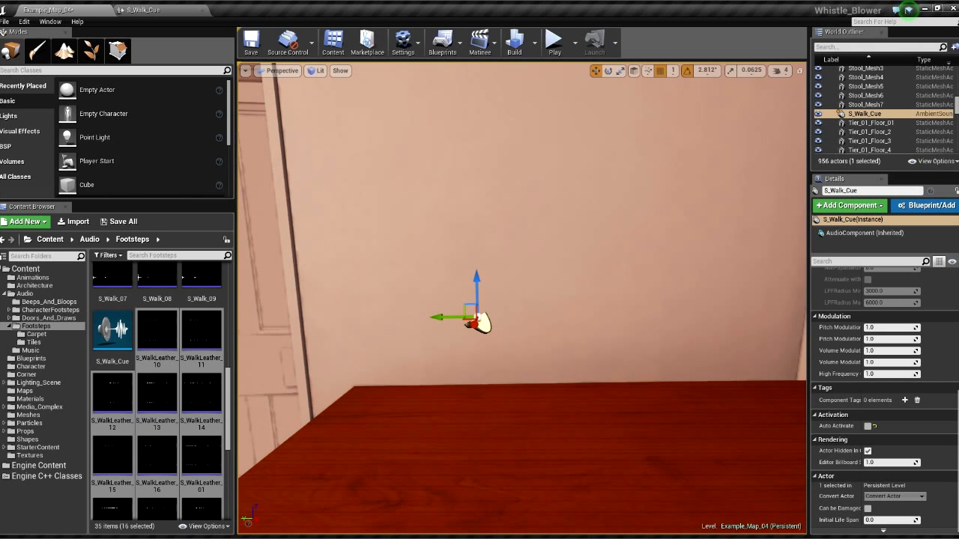
pyautogui.scroll(3, 913, 342)
pyautogui.scroll(3, 914, 342)
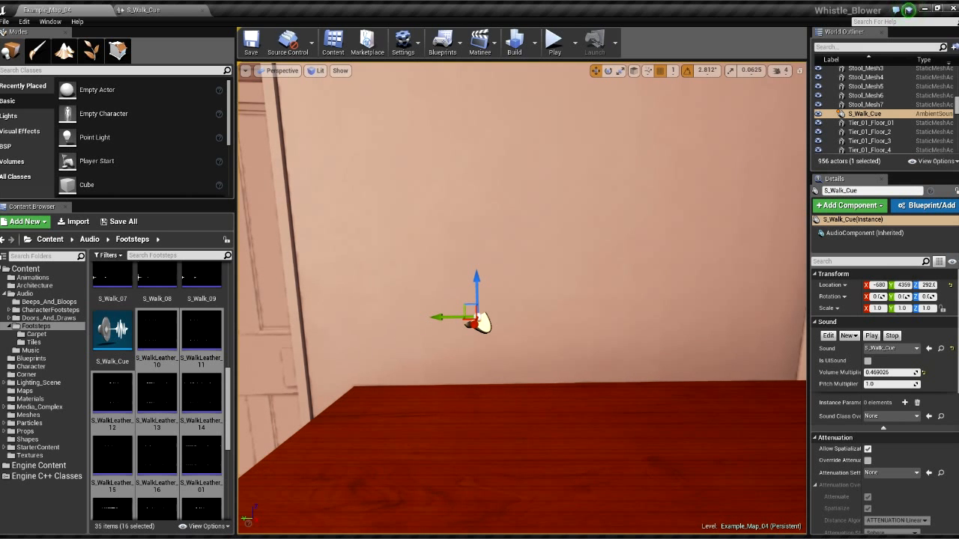
pyautogui.moveTo(522, 299); pyautogui.dragTo(330, 322, button='right')
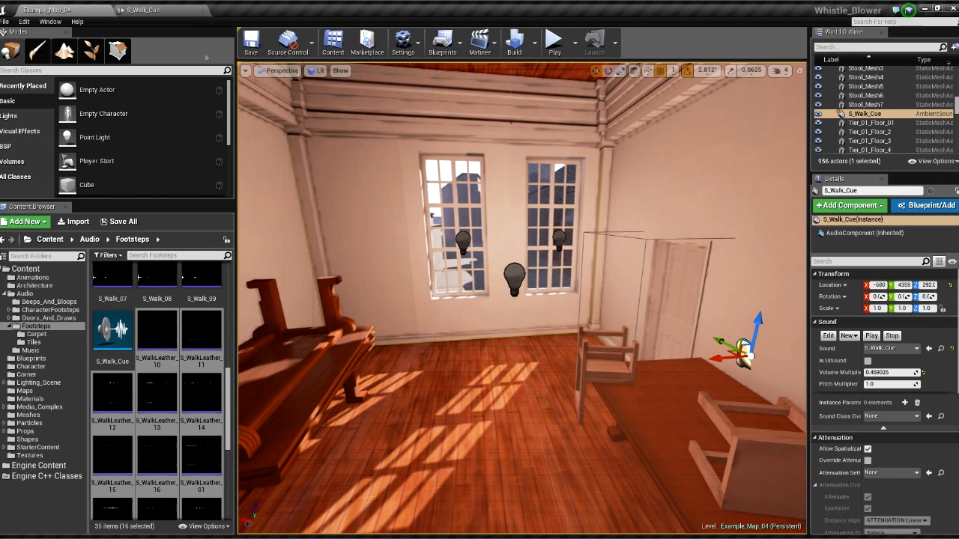
# - Import the ten S_FloorCreeks sound files, numbered 02 to 11, into the Footsteps folder
pyautogui.click(138, 12)
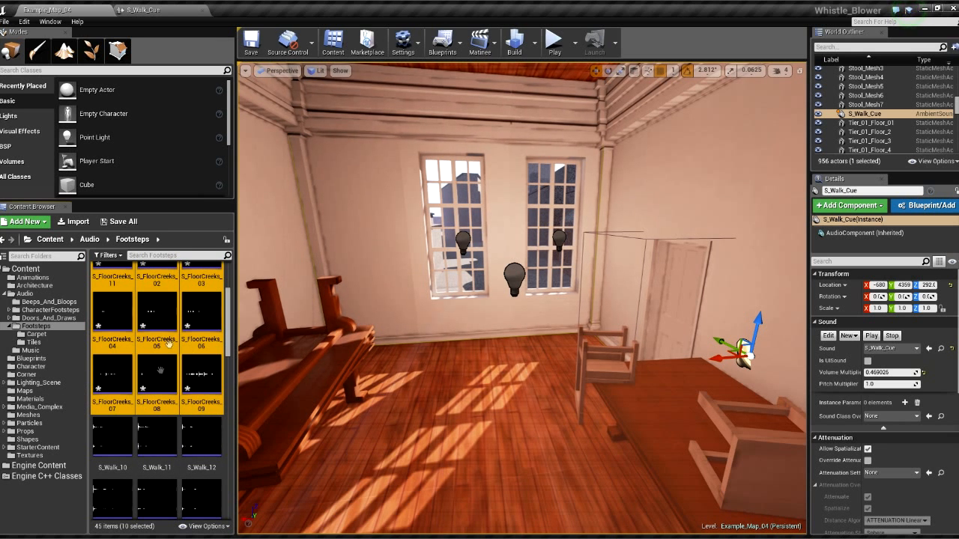
pyautogui.scroll(2, 172, 413)
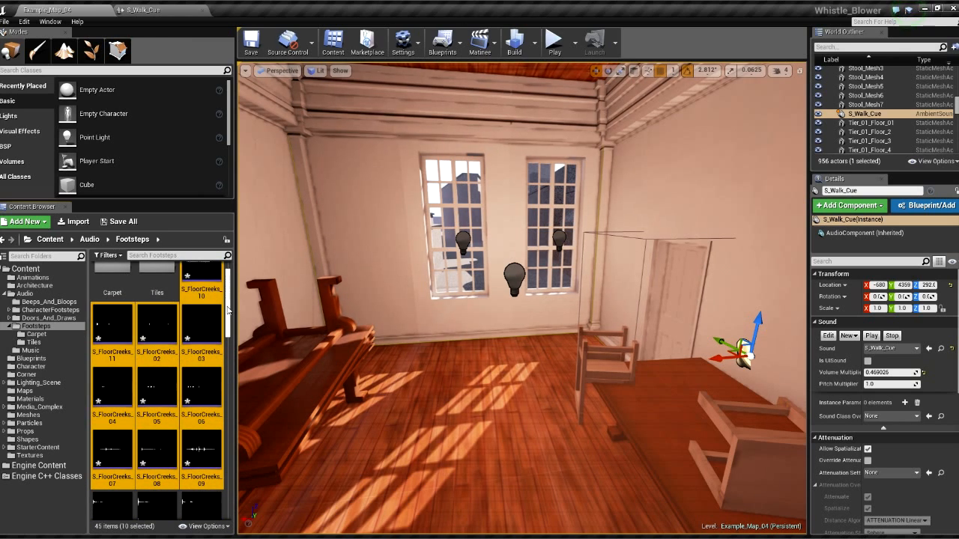
pyautogui.moveTo(479, 299); pyautogui.dragTo(569, 277, button='right')
pyautogui.moveTo(365, 404); pyautogui.dragTo(474, 320, button='right')
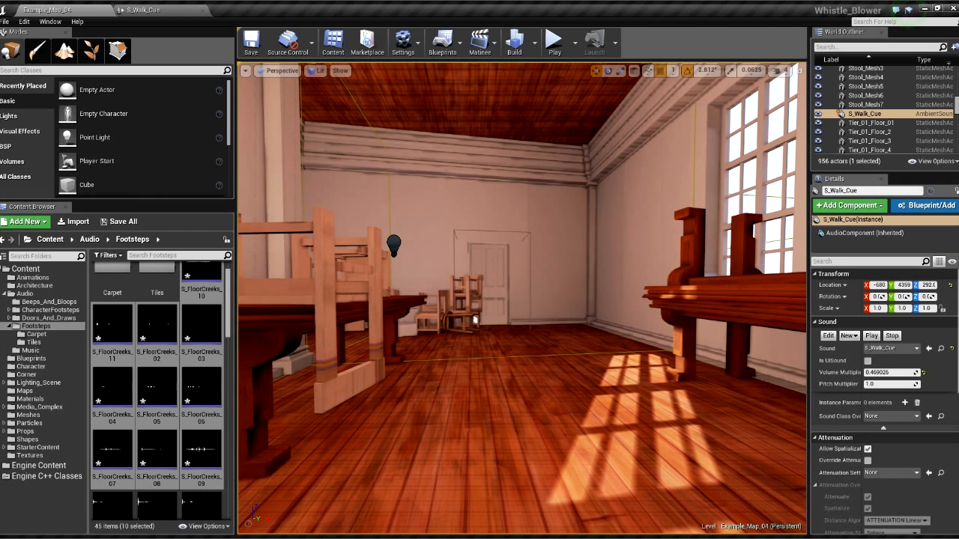
pyautogui.click(907, 10)
pyautogui.click(908, 10)
pyautogui.click(909, 10)
pyautogui.click(908, 10)
pyautogui.click(908, 10)
pyautogui.click(908, 9)
# - Add the ten S_FloorCreeks wave players, wired into a Random node, below the leather group in S_Walk_Cue
pyautogui.scroll(1, 172, 330)
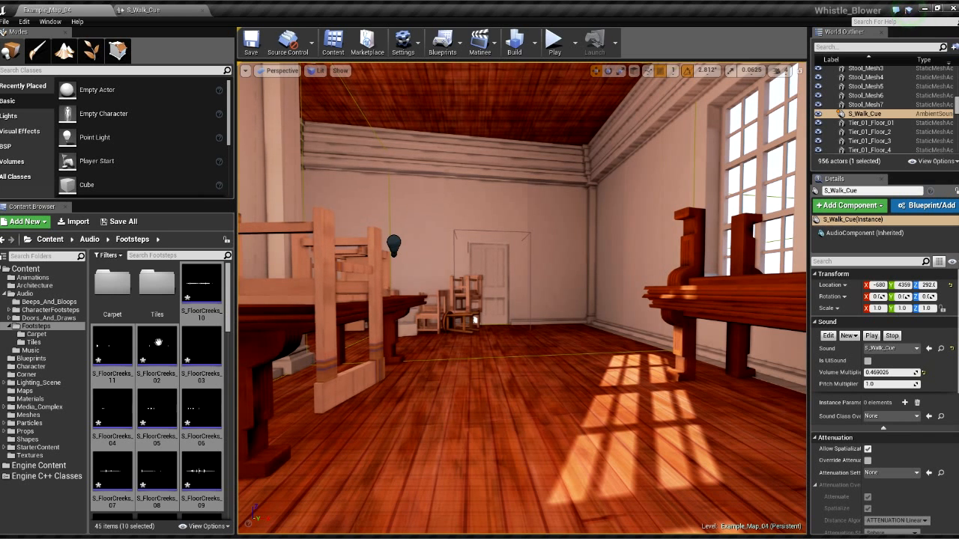
pyautogui.scroll(-3, 203, 342)
pyautogui.scroll(-1, 203, 343)
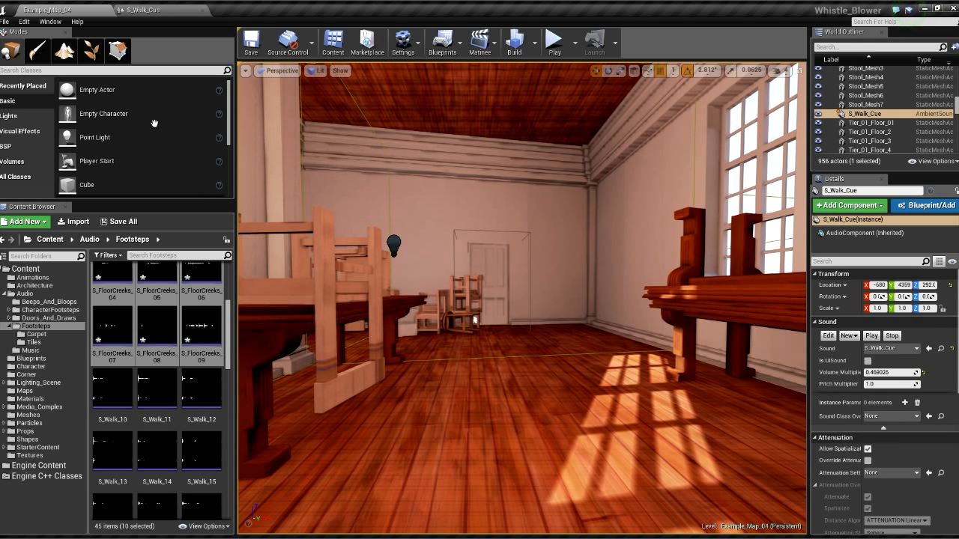
pyautogui.click(145, 10)
pyautogui.scroll(-5, 445, 299)
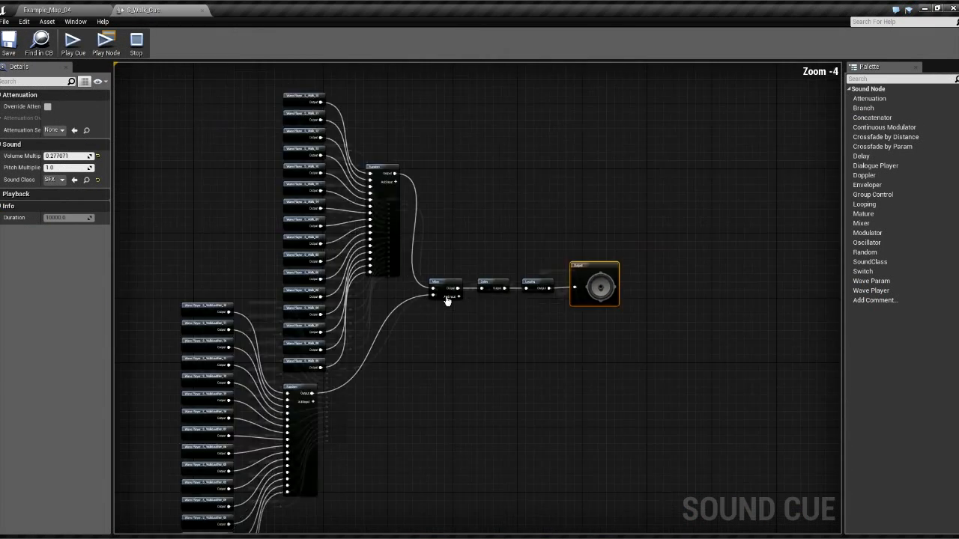
pyautogui.moveTo(445, 358); pyautogui.dragTo(325, 229, button='right')
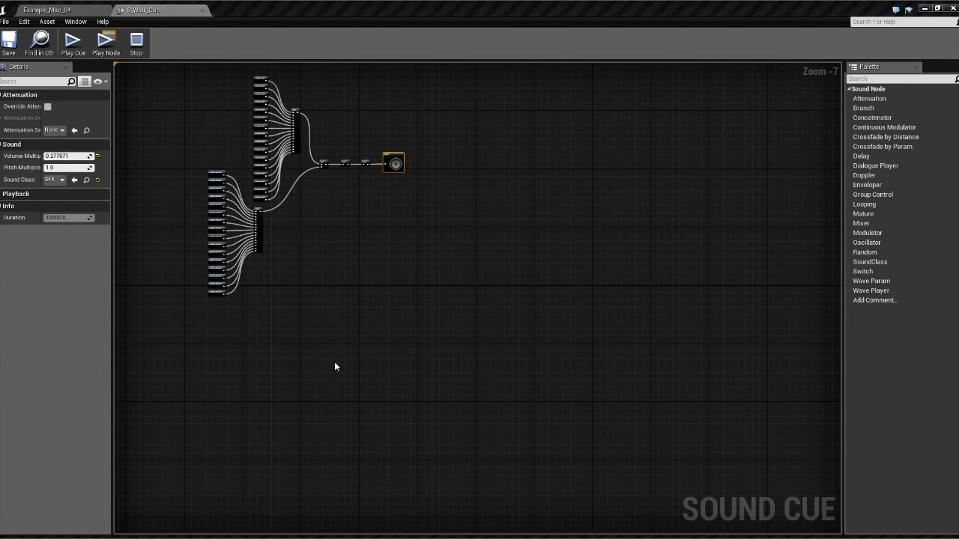
pyautogui.hotkey('ctrl', 'v')
pyautogui.moveTo(312, 349); pyautogui.dragTo(262, 251)
pyautogui.moveTo(310, 283); pyautogui.dragTo(313, 296)
pyautogui.scroll(4, 313, 296)
pyautogui.moveTo(313, 281); pyautogui.dragTo(416, 244, button='right')
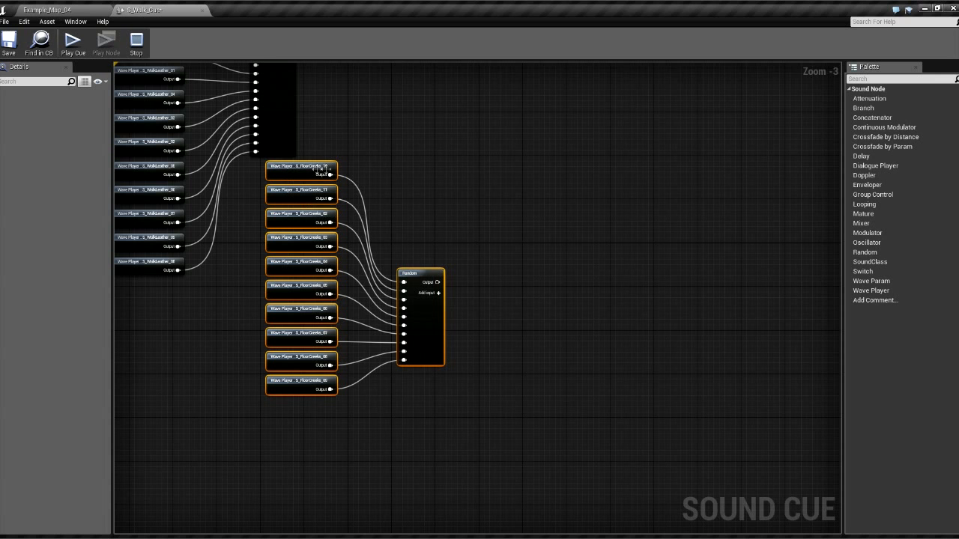
# - Move the S_FloorCreeks wave players and their Random node clear of the leather group, beneath the Mixer chain
pyautogui.moveTo(315, 146); pyautogui.dragTo(433, 431)
pyautogui.moveTo(416, 358); pyautogui.dragTo(490, 244)
pyautogui.moveTo(513, 213); pyautogui.dragTo(554, 401, button='right')
pyautogui.click(532, 396)
pyautogui.moveTo(511, 409); pyautogui.dragTo(498, 354)
pyautogui.moveTo(567, 346); pyautogui.dragTo(630, 399, button='right')
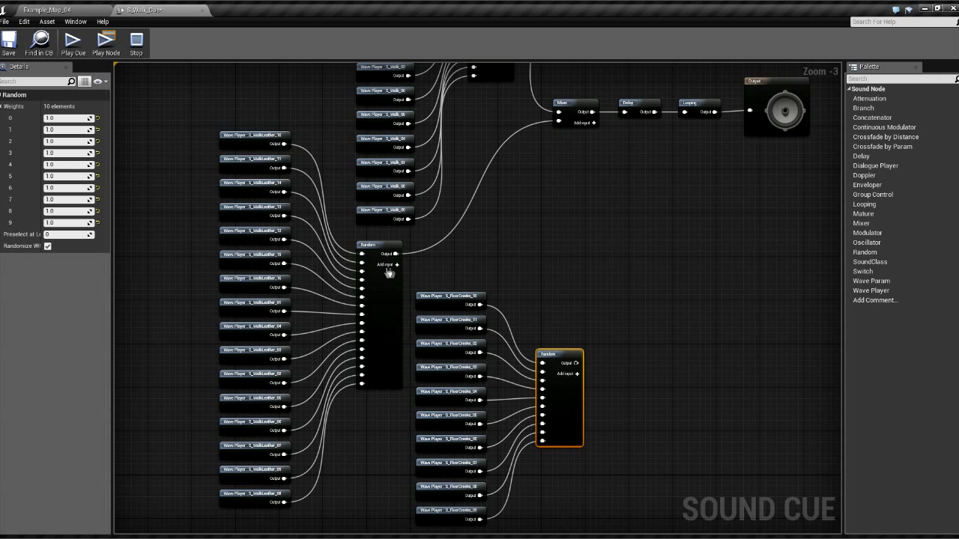
# - Try to combine the leather and floor creak Random nodes through a second Mixer, and delete that Mixer
pyautogui.moveTo(396, 254); pyautogui.dragTo(485, 253)
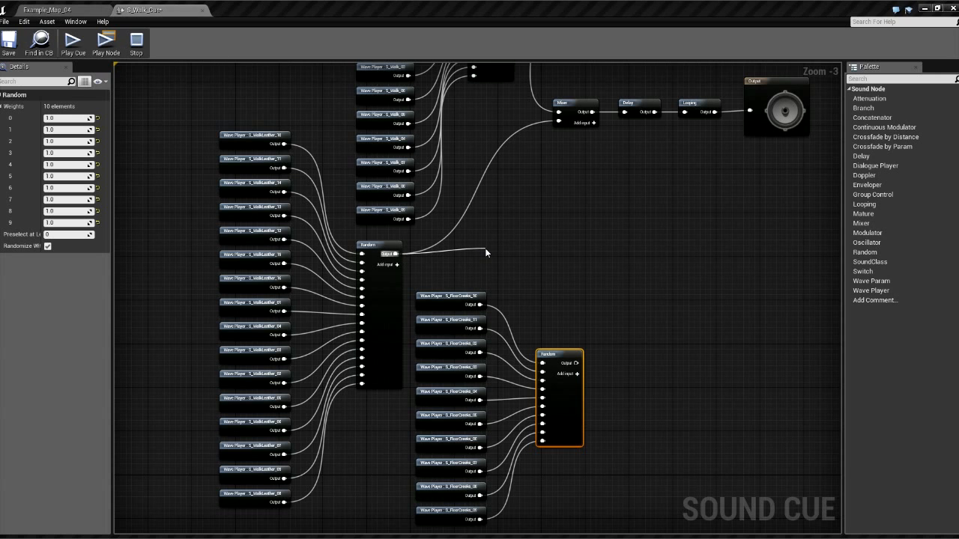
pyautogui.click(508, 286)
pyautogui.moveTo(575, 363); pyautogui.dragTo(558, 122)
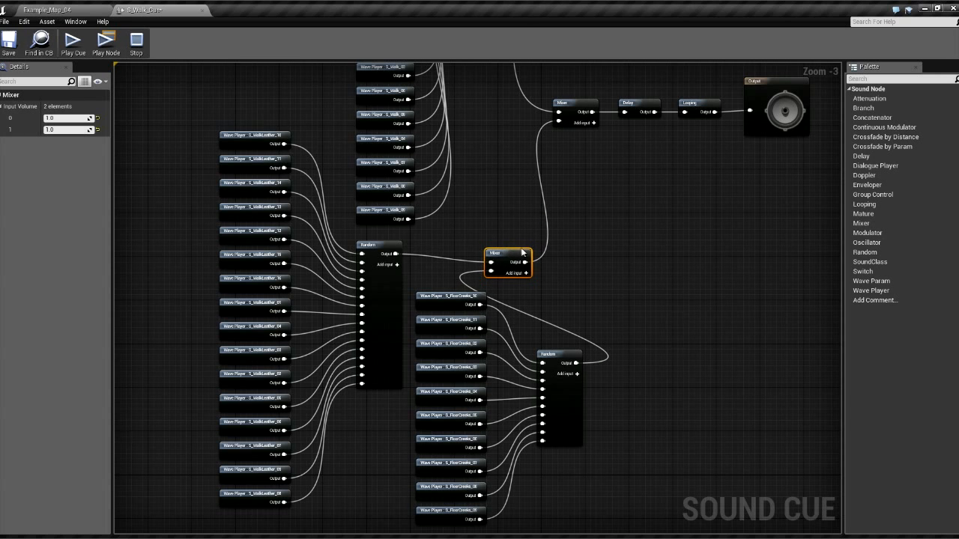
pyautogui.press('Delete')
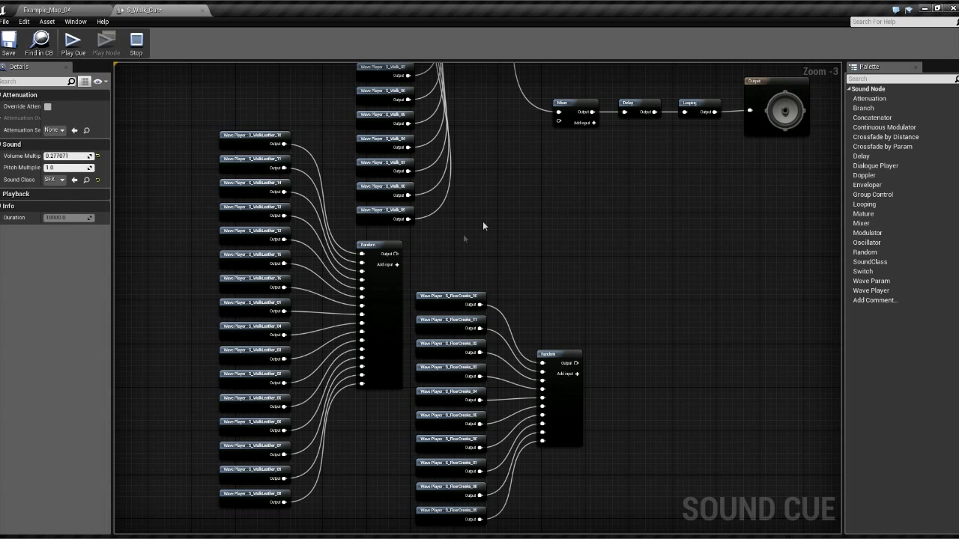
# - Add a third input to the existing Mixer and connect the leather Random node to its second input
pyautogui.scroll(3, 583, 124)
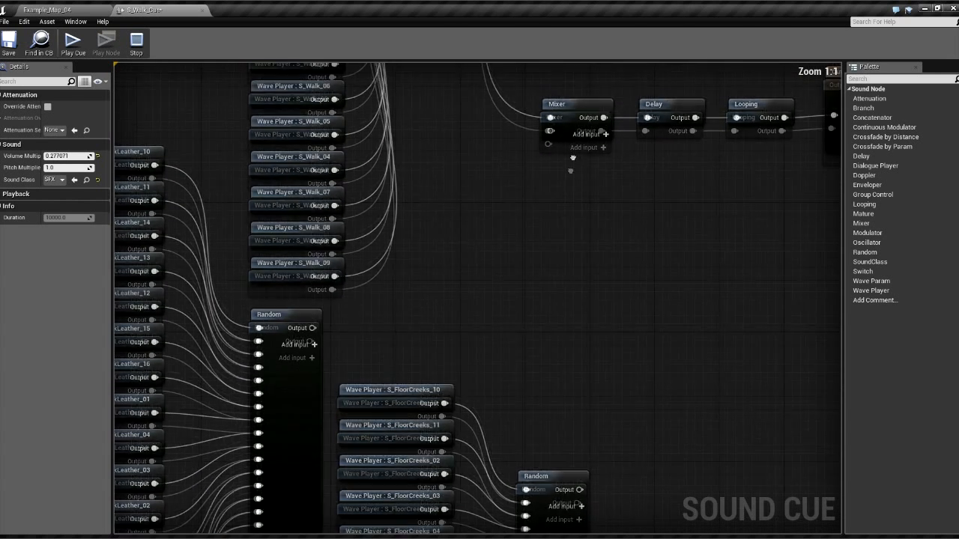
pyautogui.moveTo(573, 158); pyautogui.dragTo(549, 239, button='right')
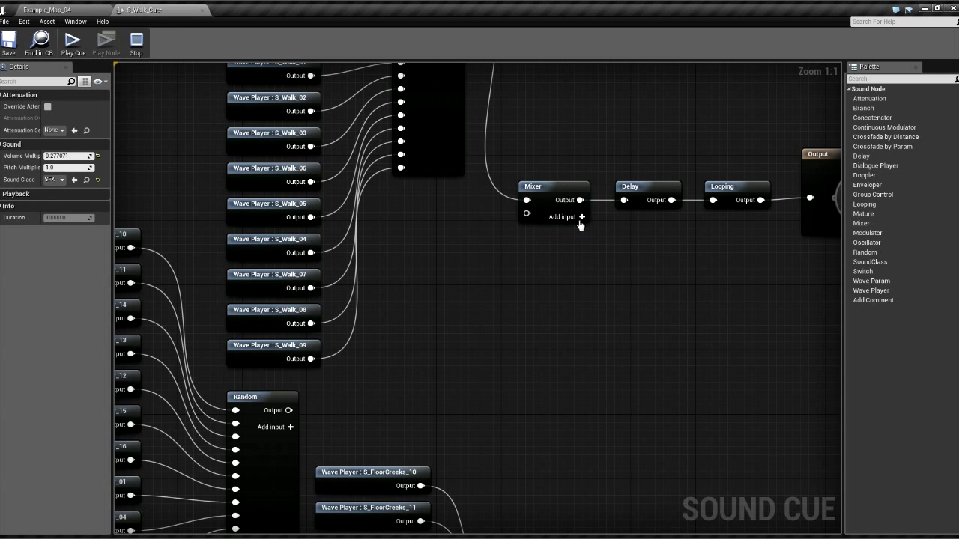
pyautogui.click(581, 217)
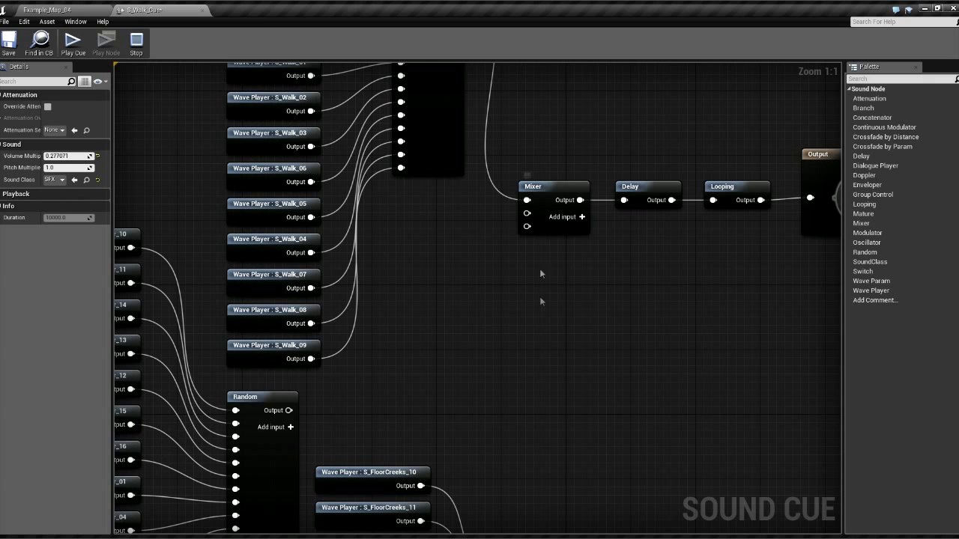
pyautogui.moveTo(539, 268); pyautogui.dragTo(538, 249, button='right')
pyautogui.moveTo(288, 340); pyautogui.dragTo(527, 142)
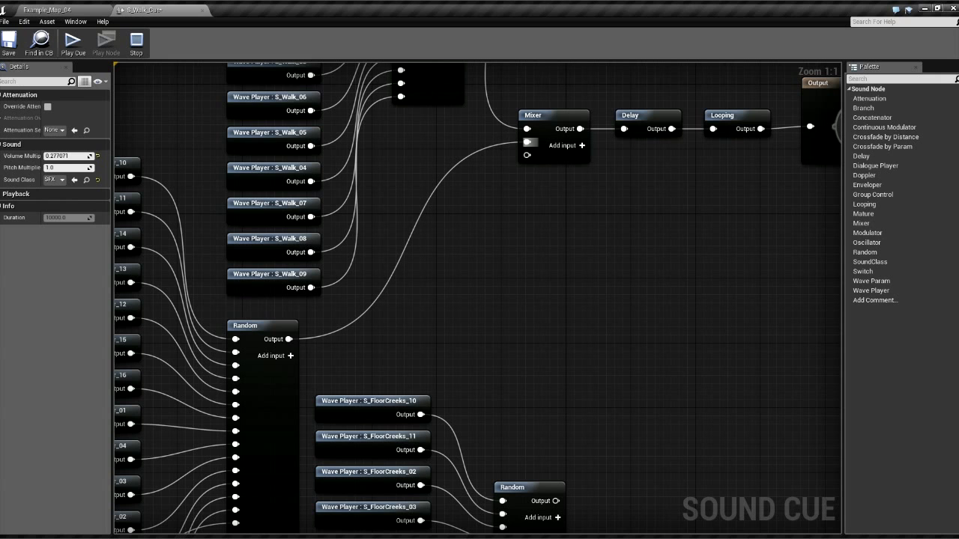
# - Connect the floor creak Random node's output to the Mixer's third input
pyautogui.click(557, 119)
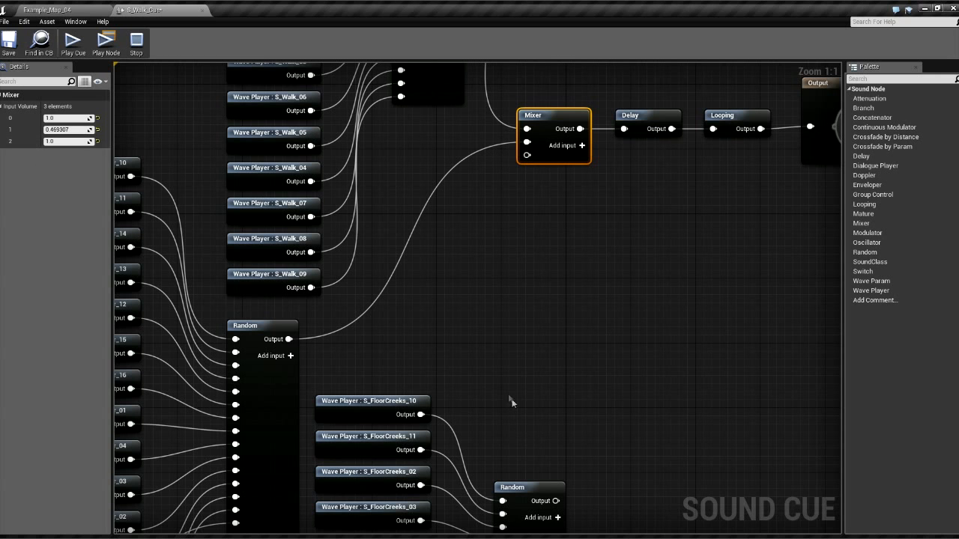
pyautogui.moveTo(513, 404); pyautogui.dragTo(543, 309, button='right')
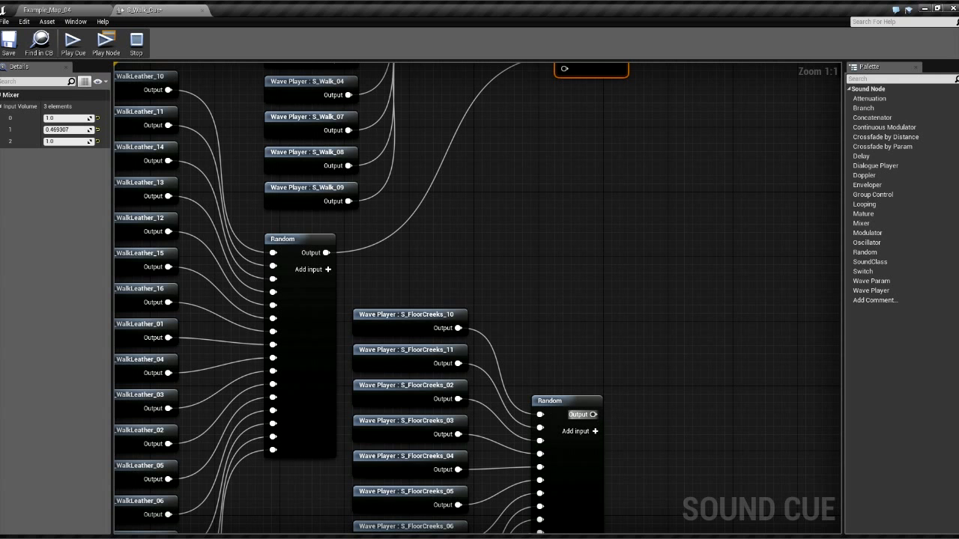
pyautogui.moveTo(594, 414); pyautogui.dragTo(567, 141)
pyautogui.moveTo(613, 240); pyautogui.dragTo(616, 260, button='right')
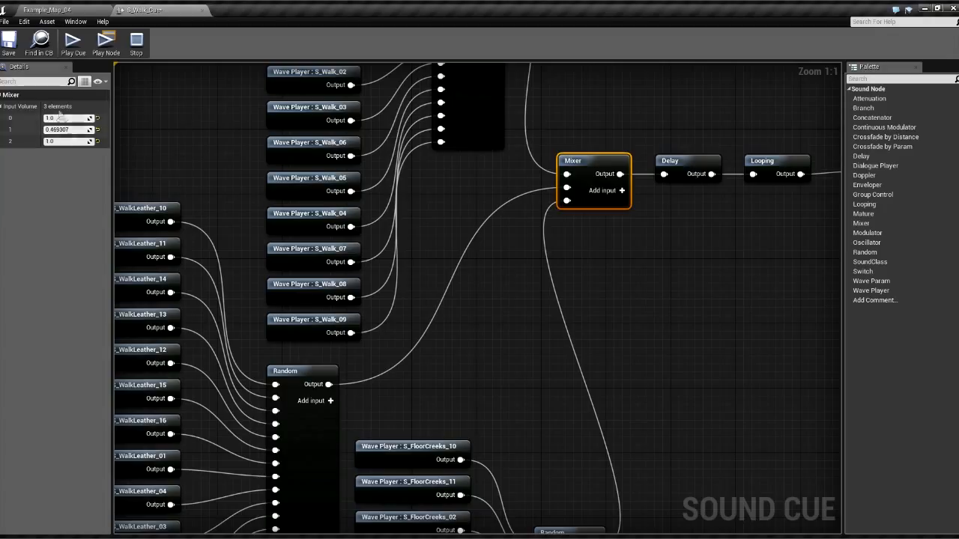
# - Disconnect the walk and leather Random nodes from the Mixer and play back the floor creaks alone
pyautogui.click(73, 43)
pyautogui.keyDown('alt'); pyautogui.click(567, 187); pyautogui.keyUp('alt')
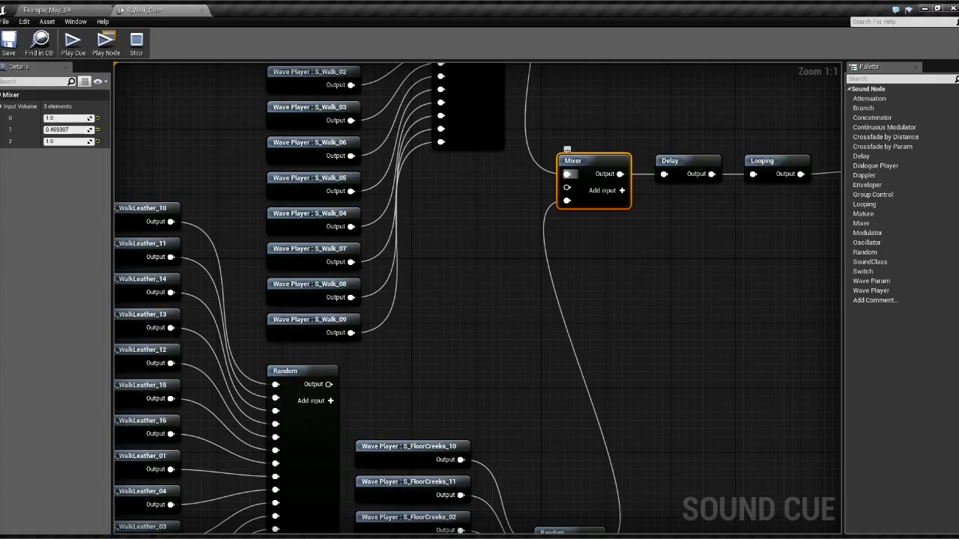
pyautogui.click(69, 45)
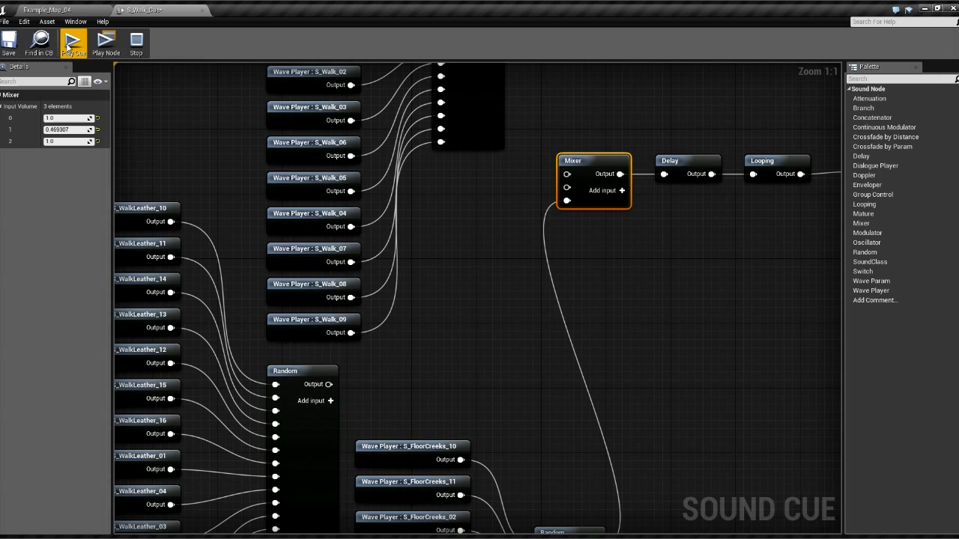
pyautogui.moveTo(504, 314); pyautogui.dragTo(403, 323, button='right')
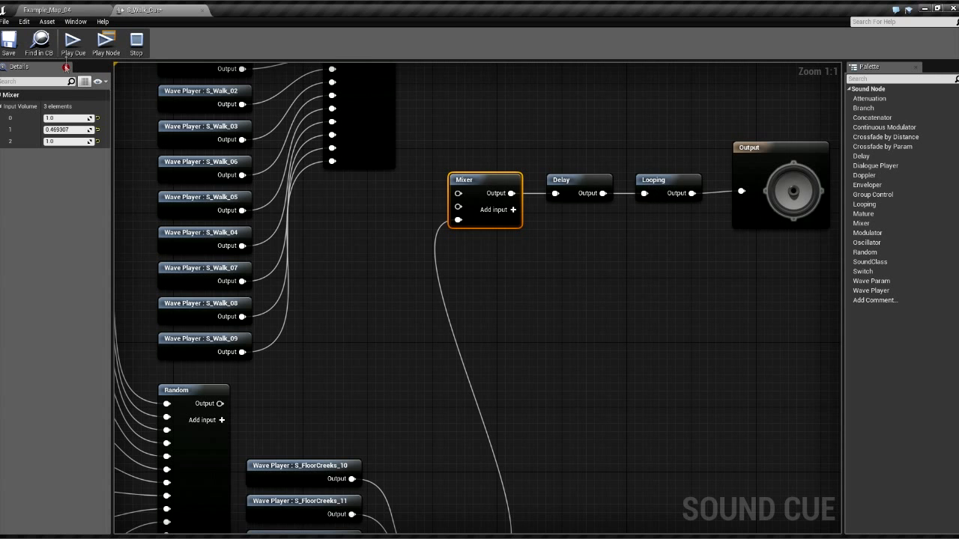
pyautogui.click(106, 43)
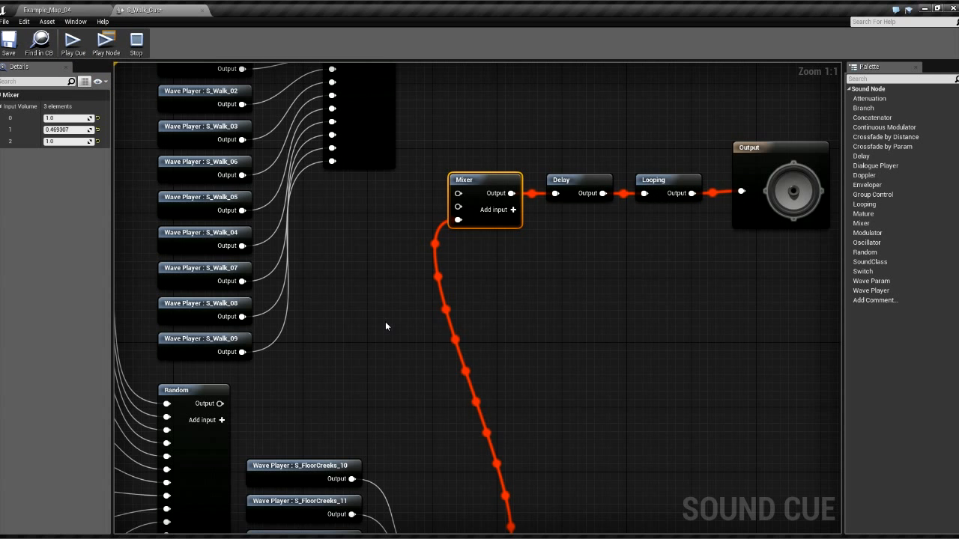
pyautogui.moveTo(385, 322); pyautogui.dragTo(389, 260, button='right')
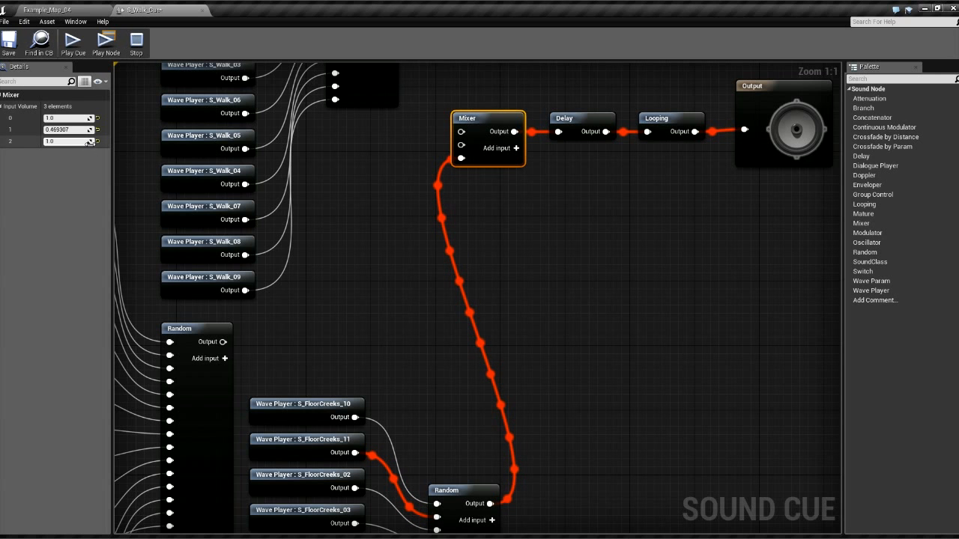
# - Try louder floor creak levels of about 1.91 and 3.80, and set the Mixer's Input Volume 2 to about 1.348
pyautogui.moveTo(78, 141); pyautogui.dragTo(92, 141)
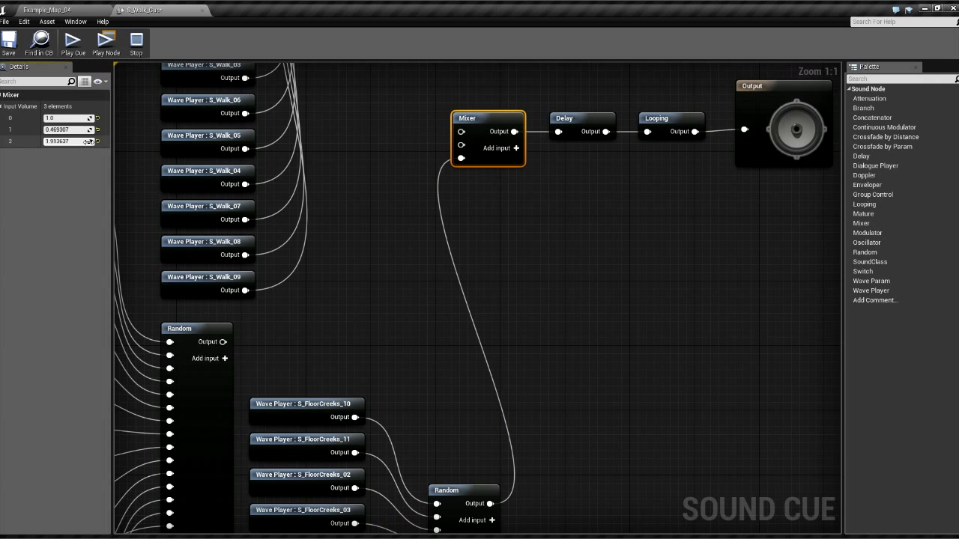
pyautogui.moveTo(88, 141); pyautogui.dragTo(105, 140)
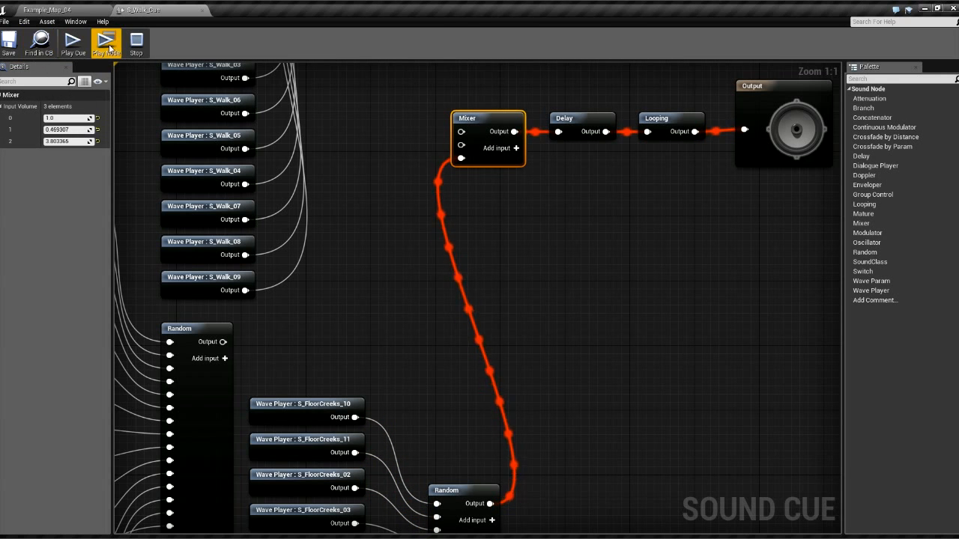
pyautogui.moveTo(90, 141); pyautogui.dragTo(57, 141)
# - Reconnect the leather Random node to the Mixer's second input and the walk Random node to its first input
pyautogui.moveTo(347, 163); pyautogui.dragTo(349, 180, button='right')
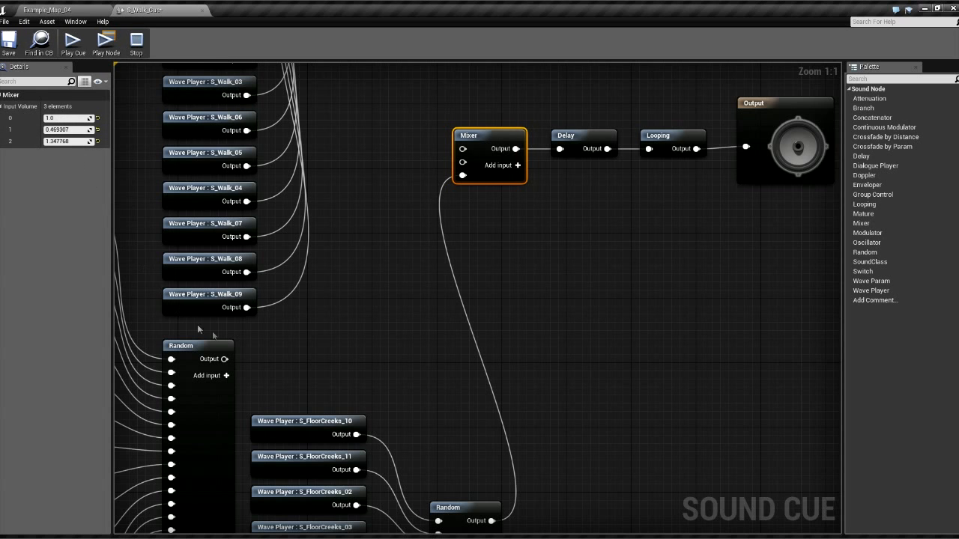
pyautogui.moveTo(213, 359); pyautogui.dragTo(374, 355, button='right')
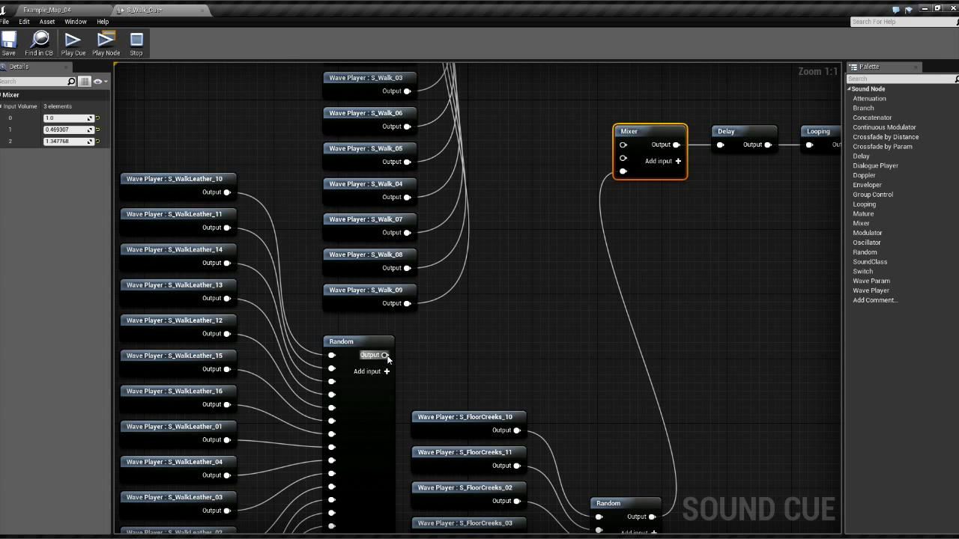
pyautogui.moveTo(385, 355); pyautogui.dragTo(622, 158)
pyautogui.moveTo(545, 132); pyautogui.dragTo(486, 449, button='right')
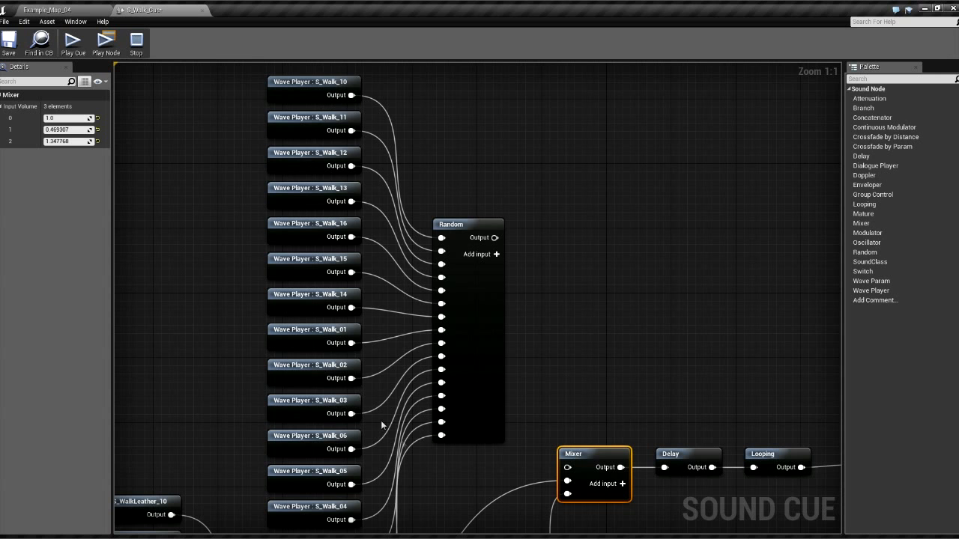
pyautogui.moveTo(540, 353); pyautogui.dragTo(423, 227, button='right')
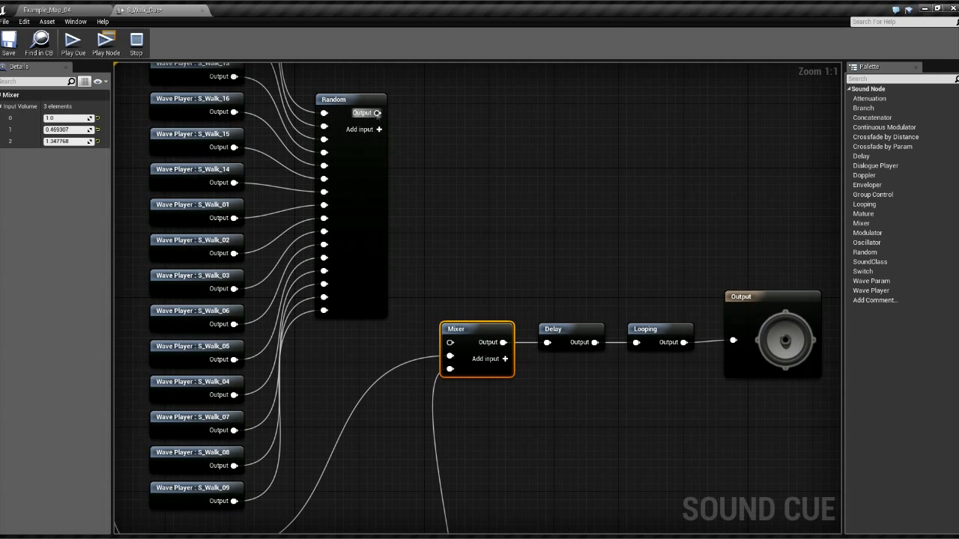
pyautogui.moveTo(376, 113); pyautogui.dragTo(449, 342)
# - Select the whole floor creak group with its Random node and shift it slightly away from the leather group
pyautogui.scroll(-5, 424, 312)
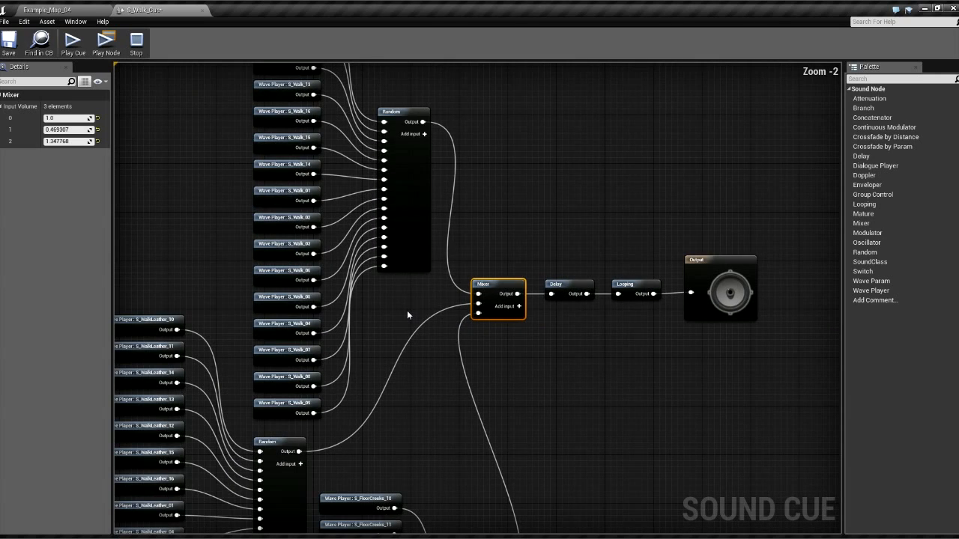
pyautogui.moveTo(400, 313); pyautogui.dragTo(442, 265, button='right')
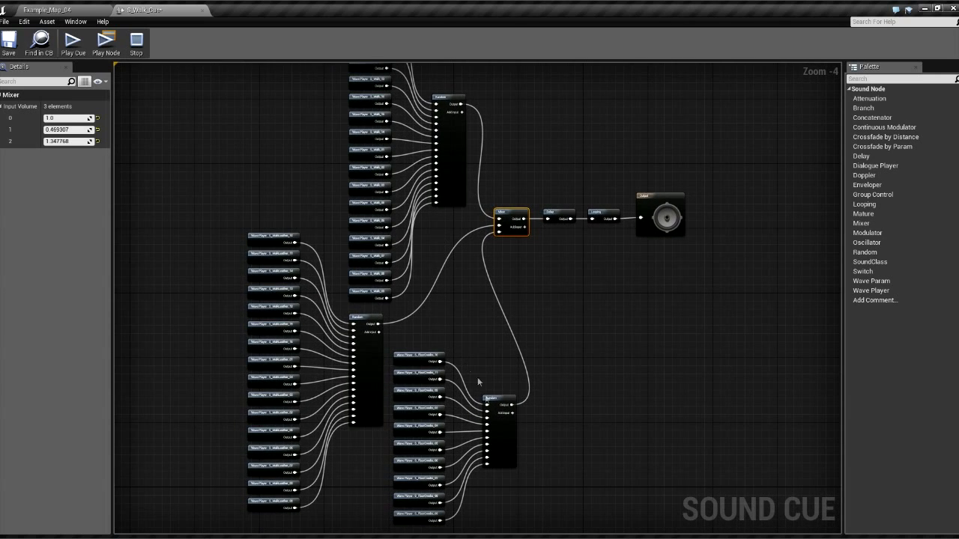
pyautogui.click(495, 439)
pyautogui.moveTo(510, 526); pyautogui.dragTo(510, 477, button='right')
pyautogui.moveTo(510, 462); pyautogui.dragTo(422, 298)
pyautogui.moveTo(425, 302); pyautogui.dragTo(437, 304)
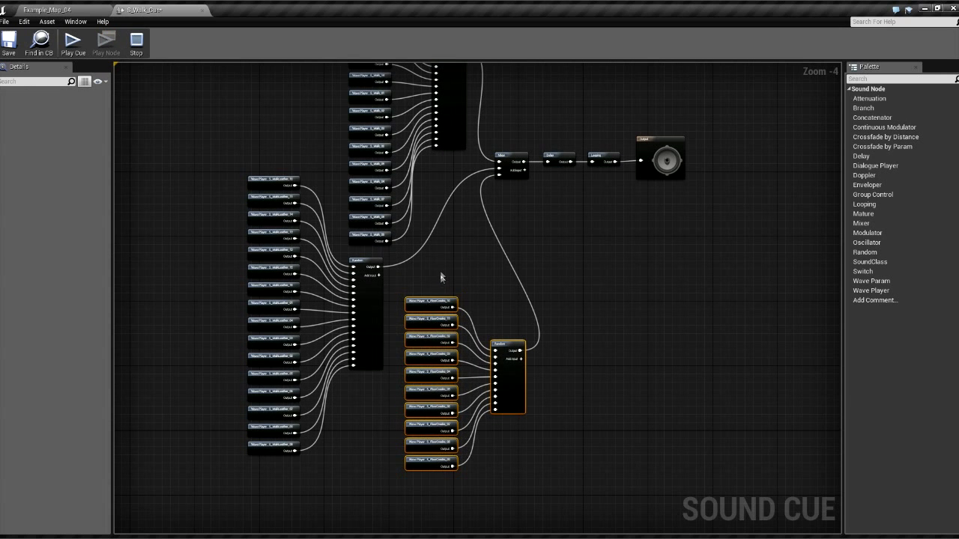
pyautogui.moveTo(440, 279); pyautogui.dragTo(467, 309, button='right')
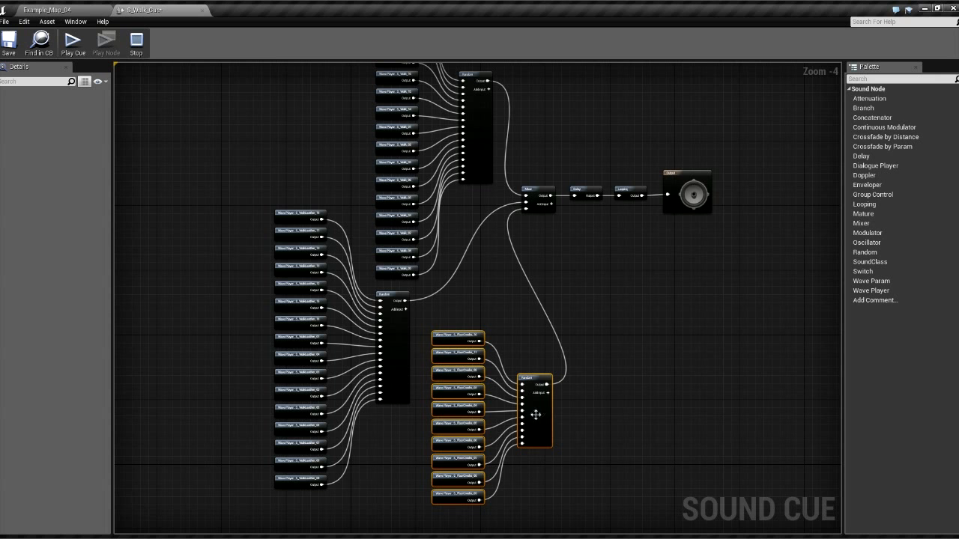
# - Check the Output node's sound settings and review the complete three-layer cue graph
pyautogui.scroll(4, 546, 208)
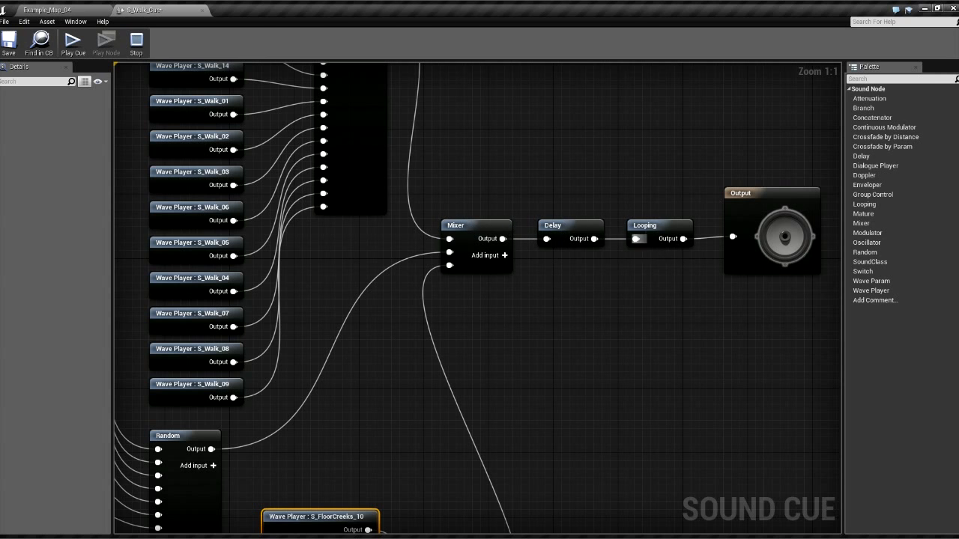
pyautogui.click(738, 201)
pyautogui.scroll(-2, 598, 263)
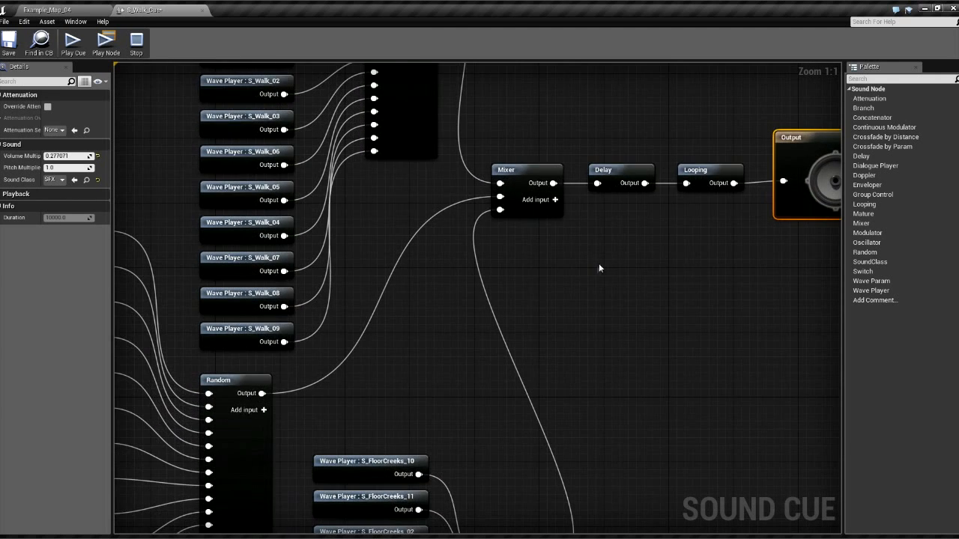
pyautogui.scroll(-3, 600, 275)
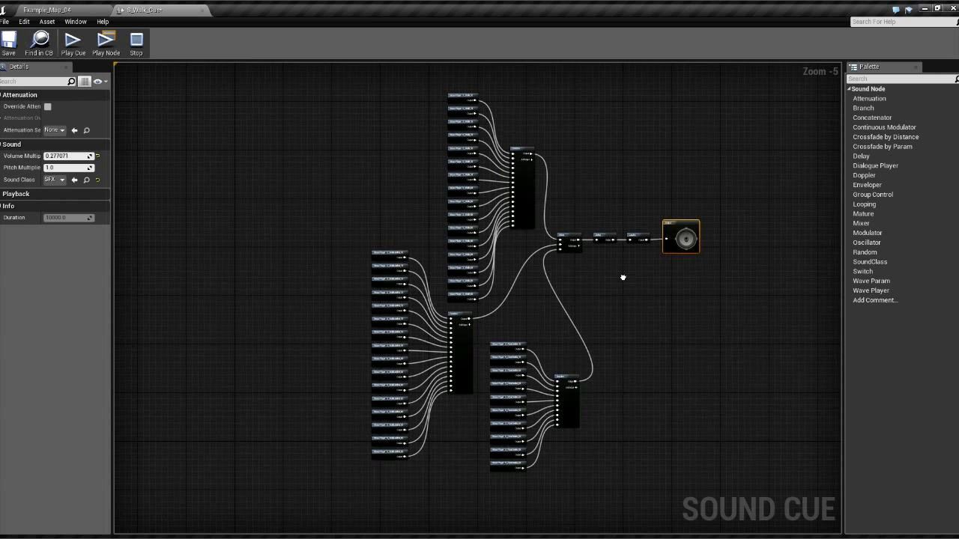
pyautogui.moveTo(622, 276); pyautogui.dragTo(559, 288, button='right')
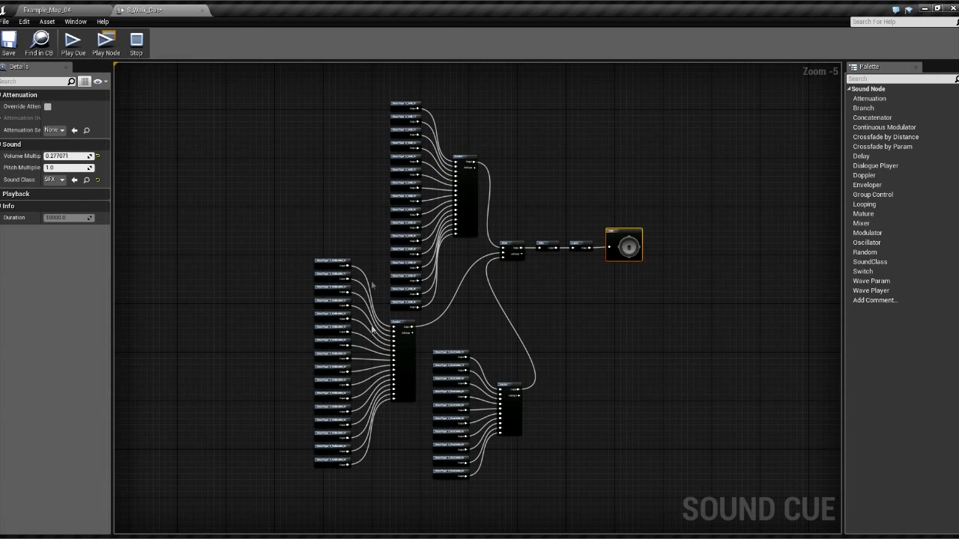
# - Play the whole S_Walk_Cue with all three layers through the Mixer, then stop playback
pyautogui.scroll(3, 474, 312)
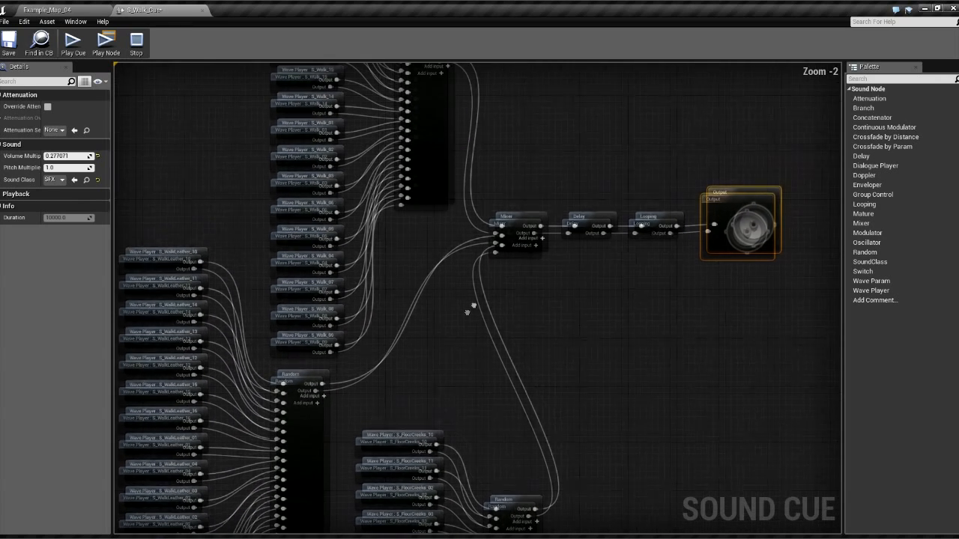
pyautogui.moveTo(473, 306); pyautogui.dragTo(418, 342, button='right')
pyautogui.moveTo(490, 336); pyautogui.dragTo(468, 346, button='right')
pyautogui.click(76, 43)
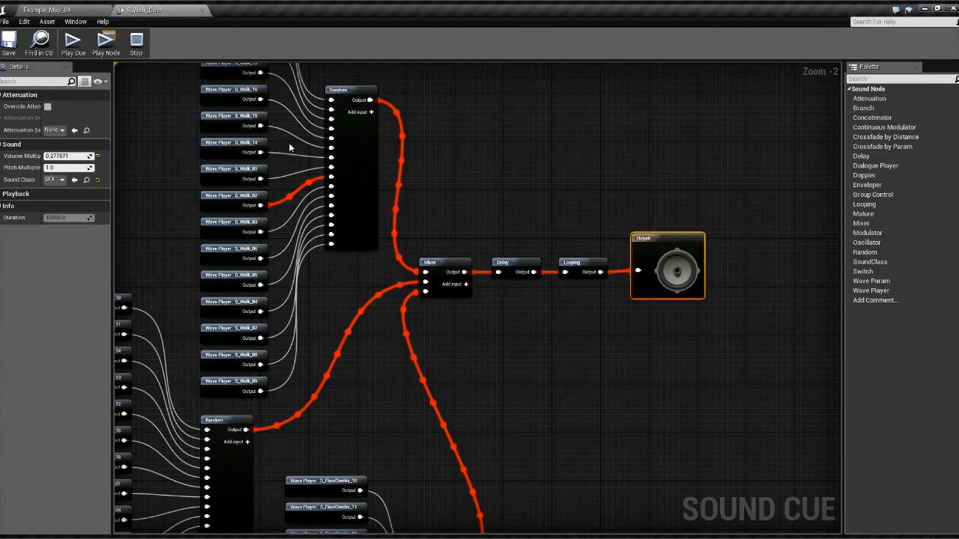
pyautogui.click(136, 44)
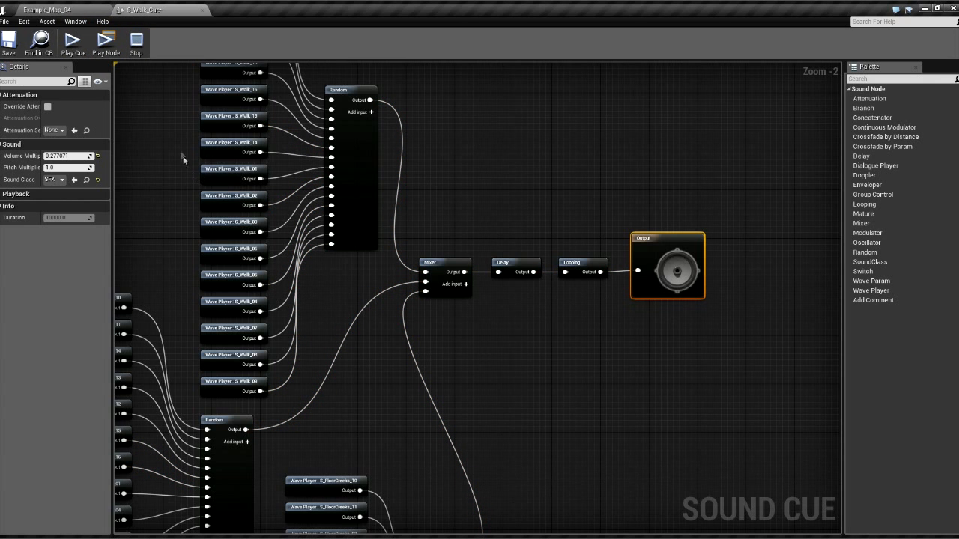
# - Play-test Example_Map_04, walking through the rooms to listen to the layered footsteps, and end the play session
pyautogui.click(56, 10)
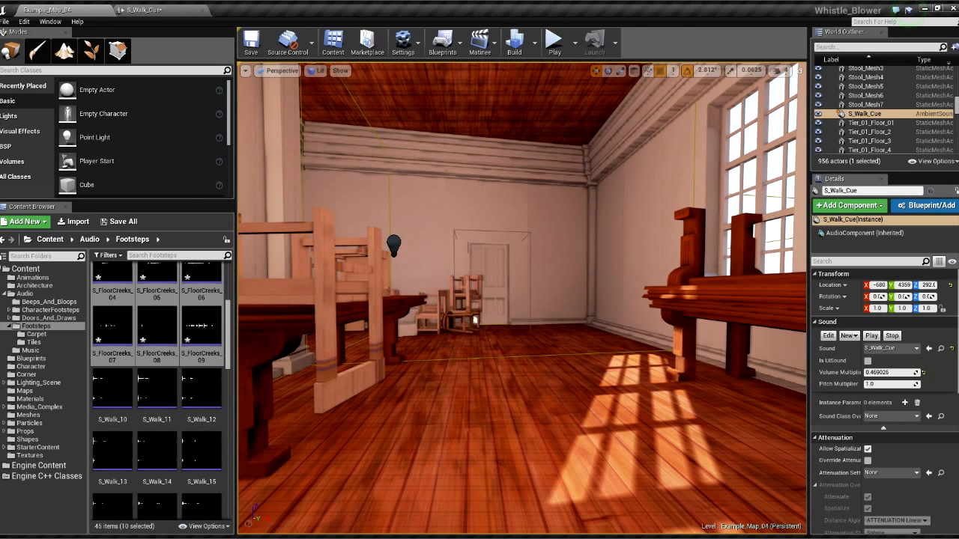
pyautogui.click(564, 42)
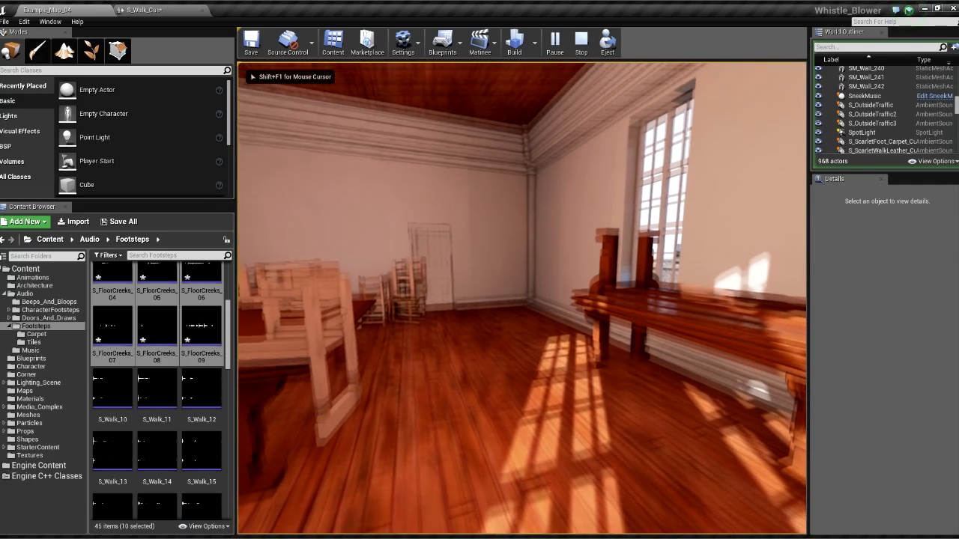
pyautogui.press('w')
pyautogui.press('w')
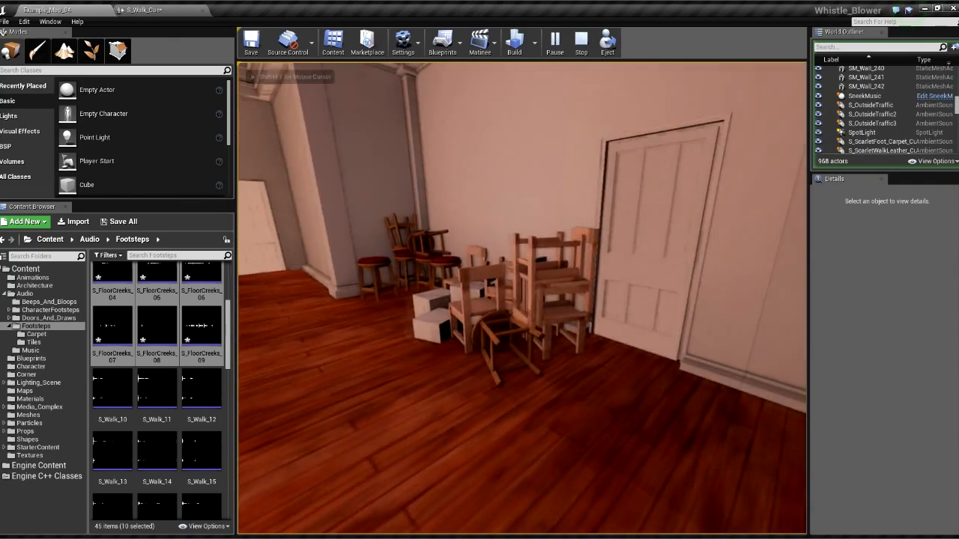
pyautogui.press('w')
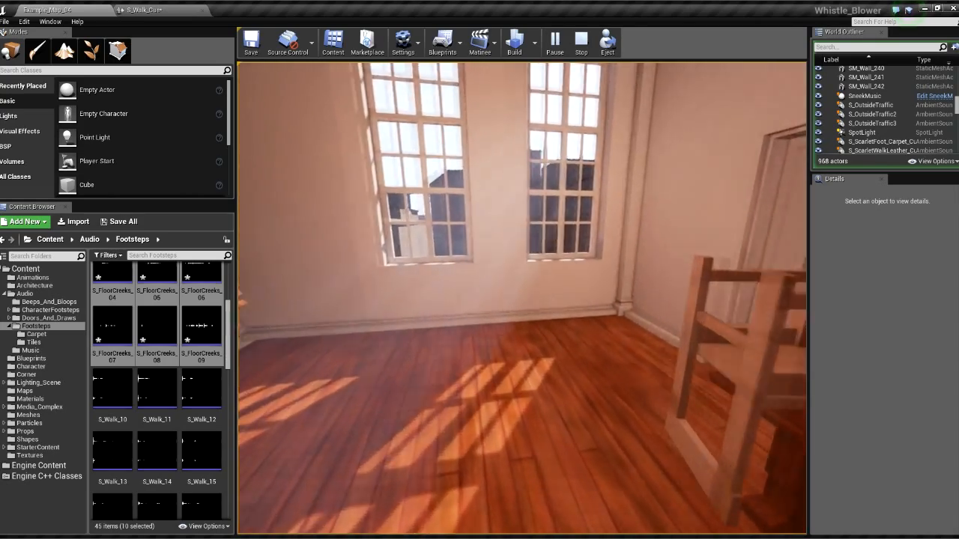
pyautogui.press('w')
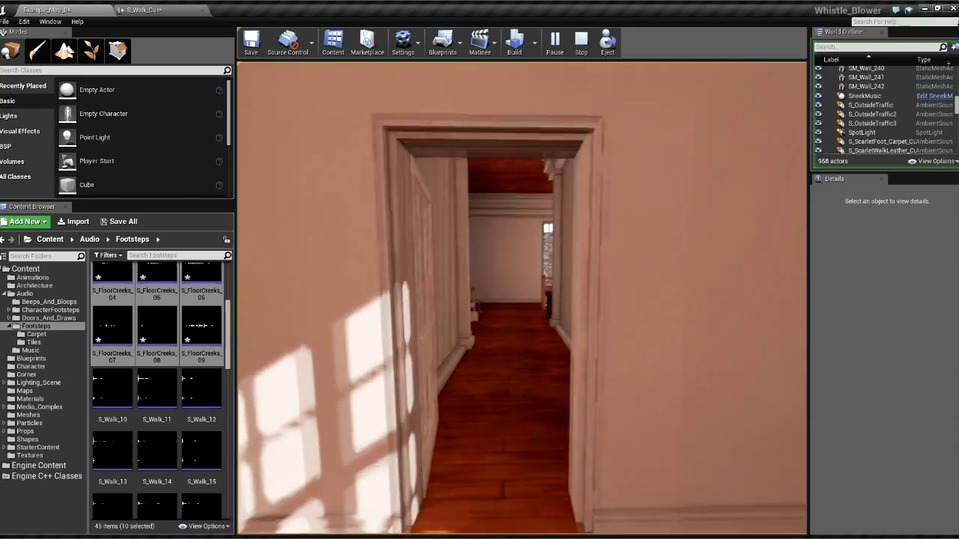
pyautogui.press('w')
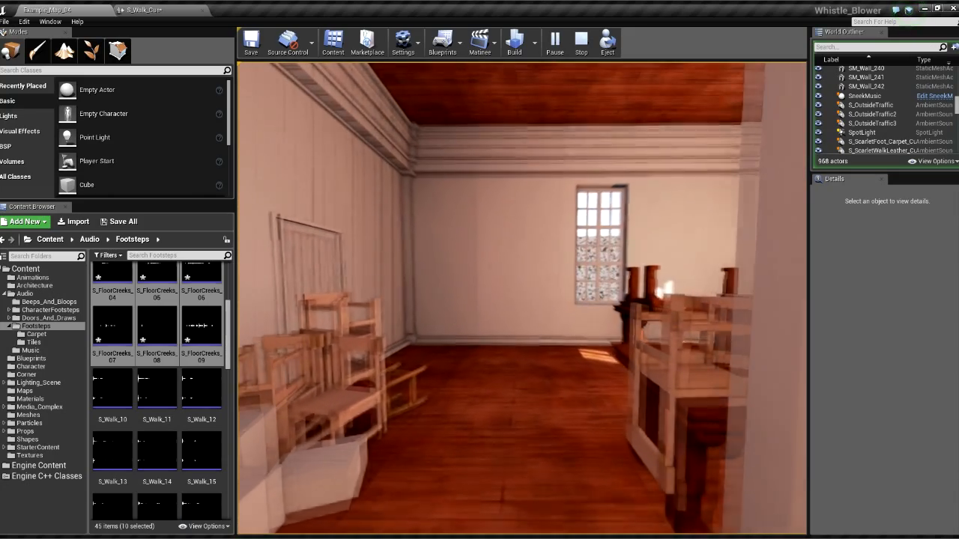
pyautogui.press('w')
pyautogui.press('w')
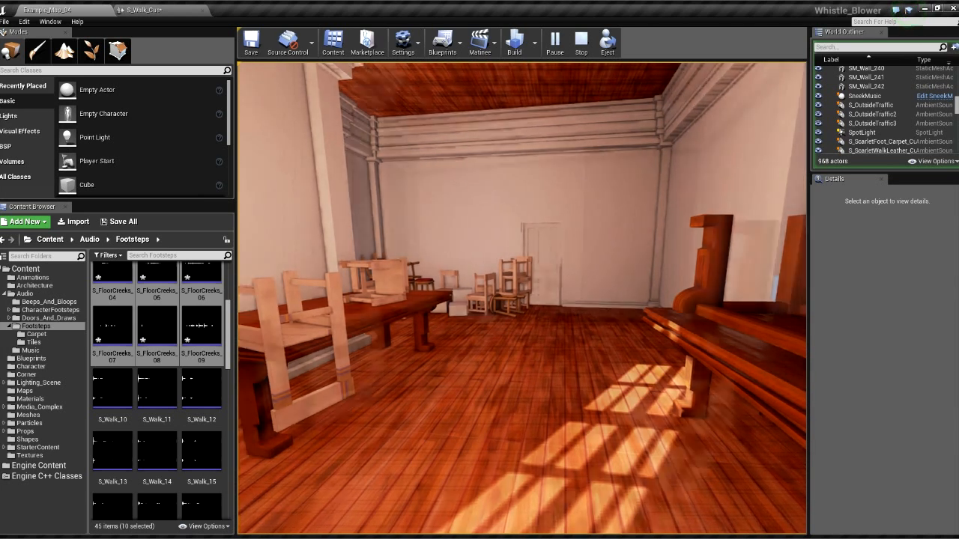
pyautogui.press('Escape')
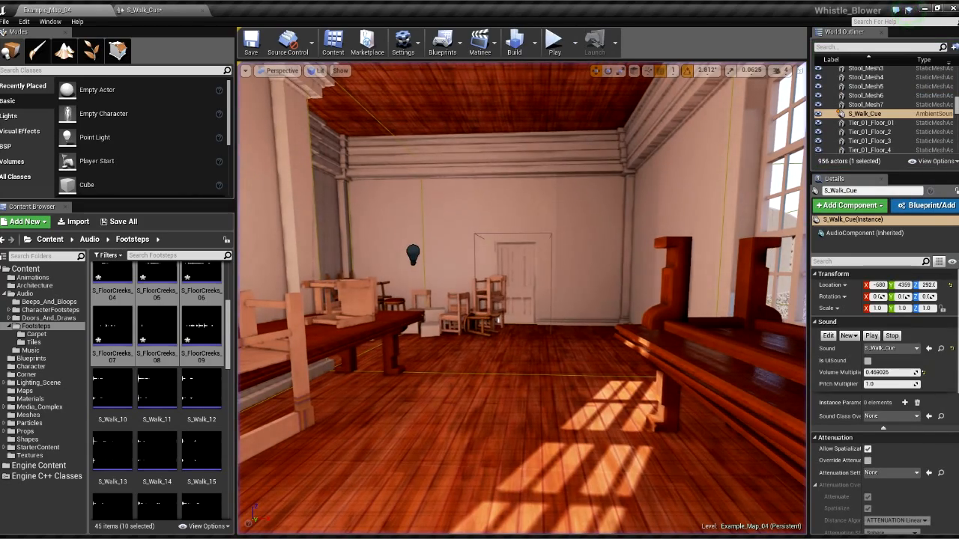
# - In S_Walk_Cue, shift the floor creak Random node slightly away from its Wave Players and add ten empty inputs to it
pyautogui.click(146, 11)
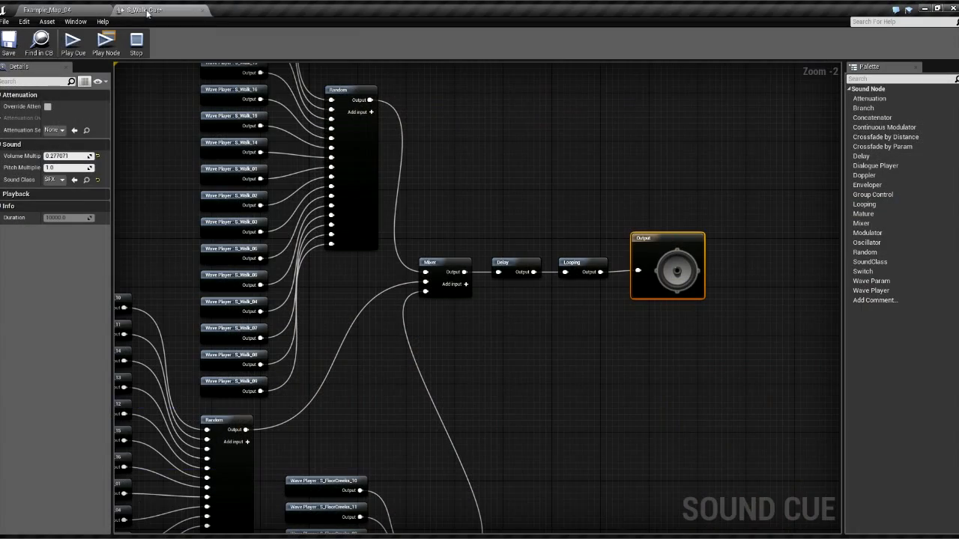
pyautogui.moveTo(375, 391); pyautogui.dragTo(465, 273, button='right')
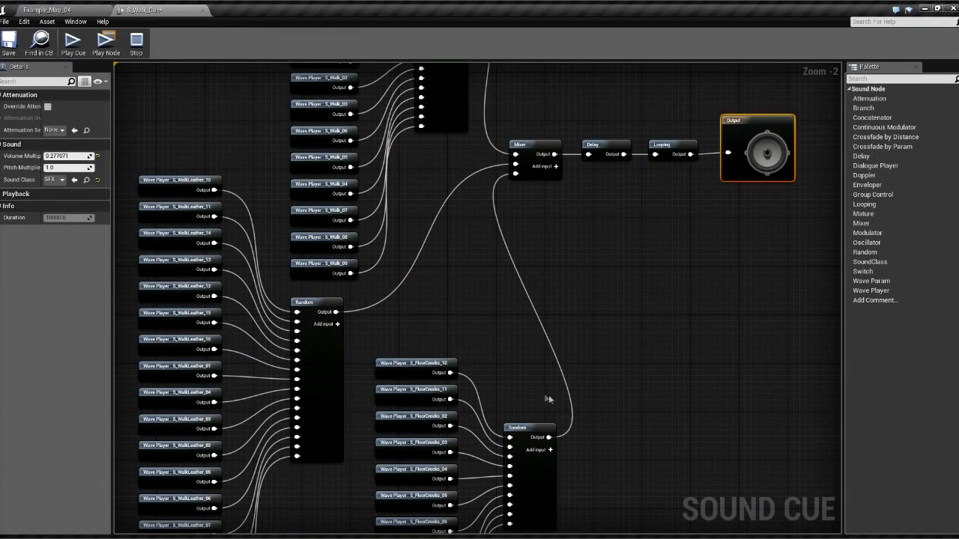
pyautogui.moveTo(549, 397); pyautogui.dragTo(484, 265, button='right')
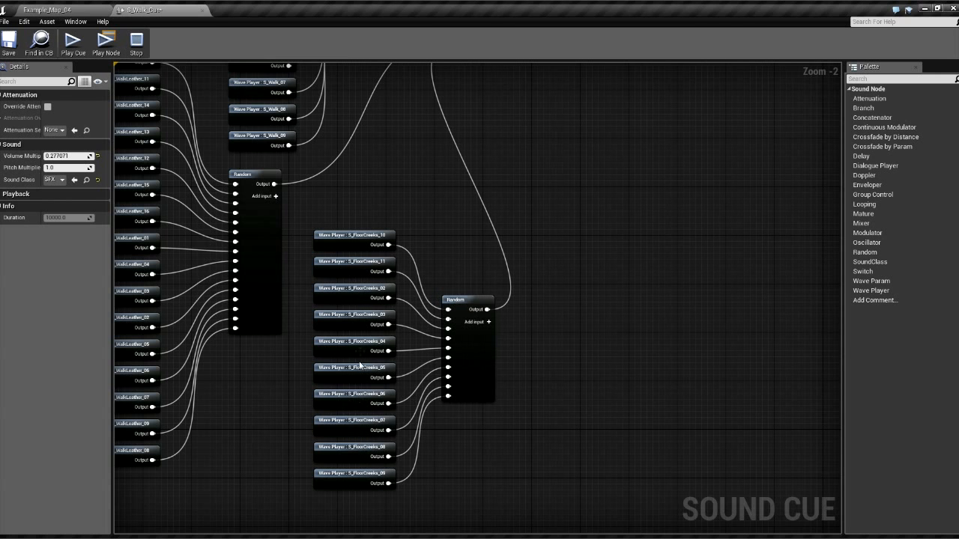
pyautogui.moveTo(439, 347); pyautogui.dragTo(477, 450, button='right')
pyautogui.moveTo(470, 343); pyautogui.dragTo(471, 258, button='right')
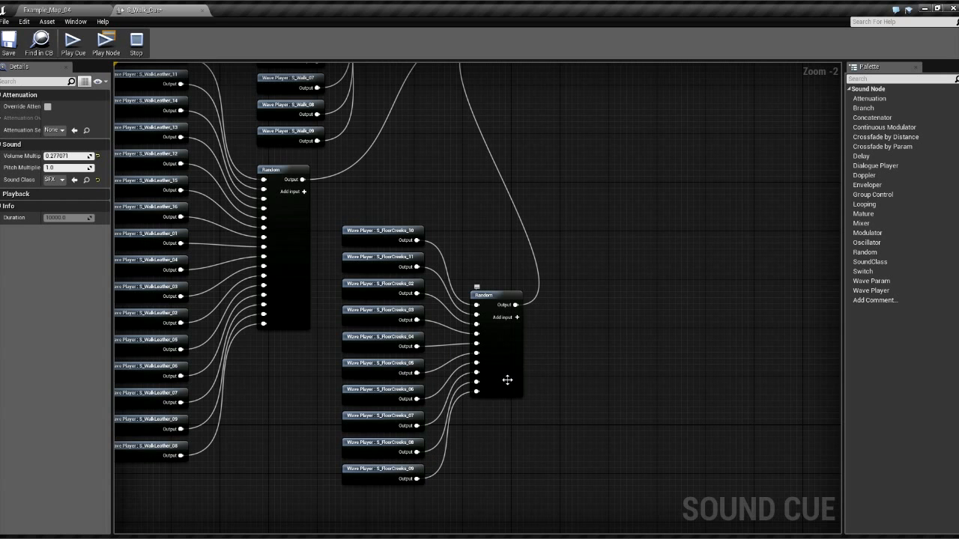
pyautogui.moveTo(504, 379); pyautogui.dragTo(515, 387)
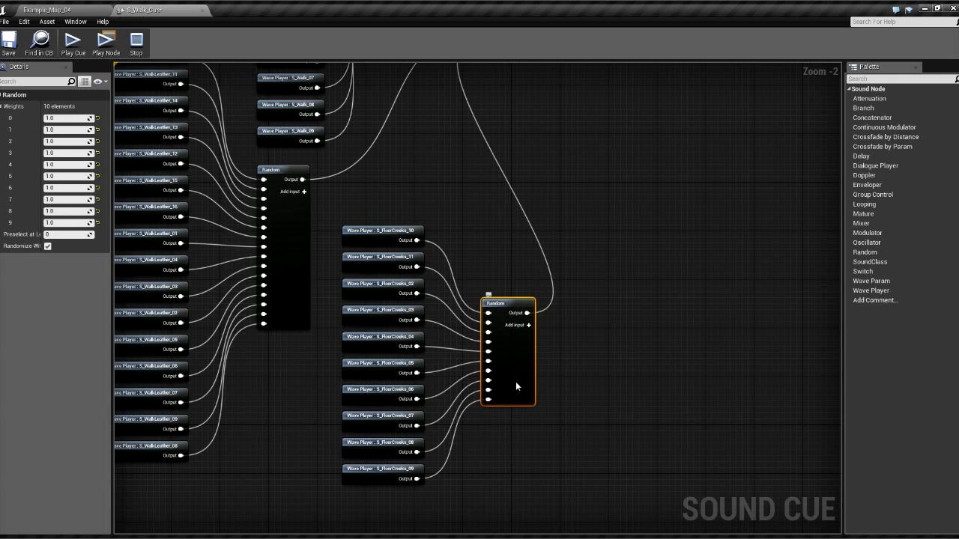
pyautogui.click(528, 326)
pyautogui.click(528, 326)
pyautogui.click(528, 326)
pyautogui.click(528, 326)
pyautogui.click(528, 326)
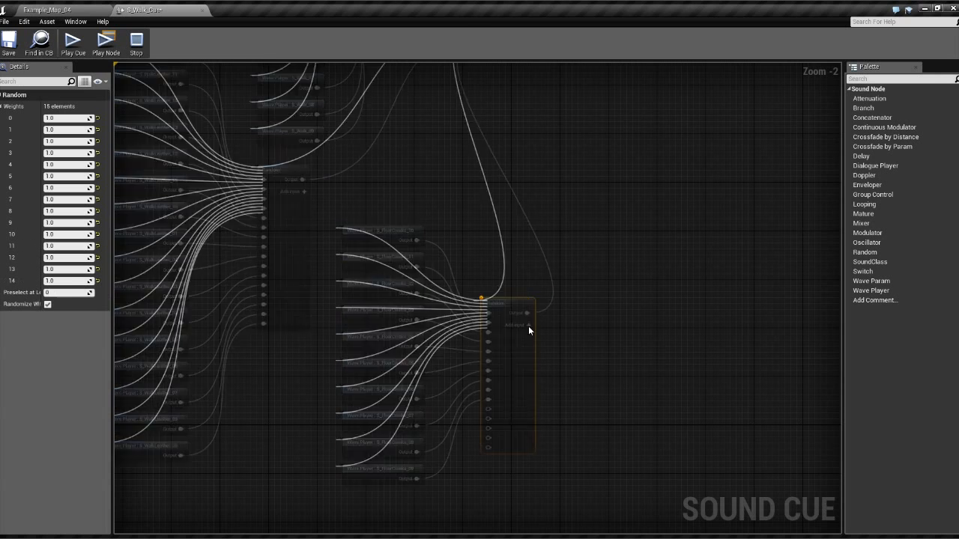
pyautogui.click(528, 326)
pyautogui.click(528, 325)
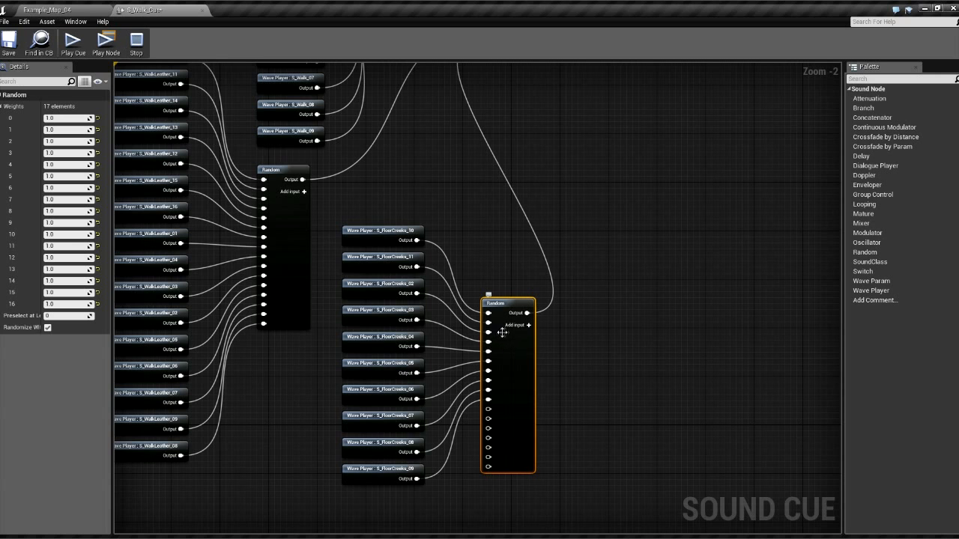
pyautogui.click(528, 325)
pyautogui.click(528, 325)
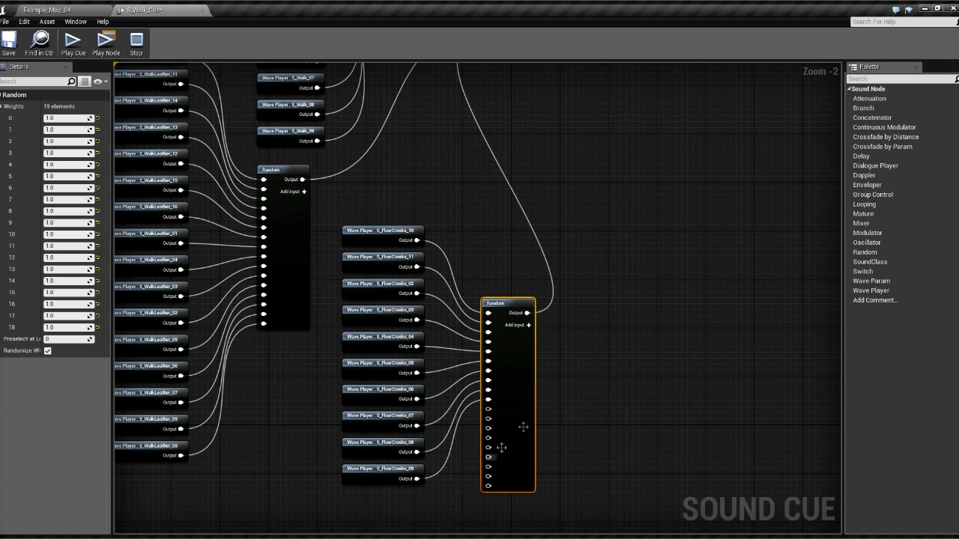
pyautogui.click(528, 325)
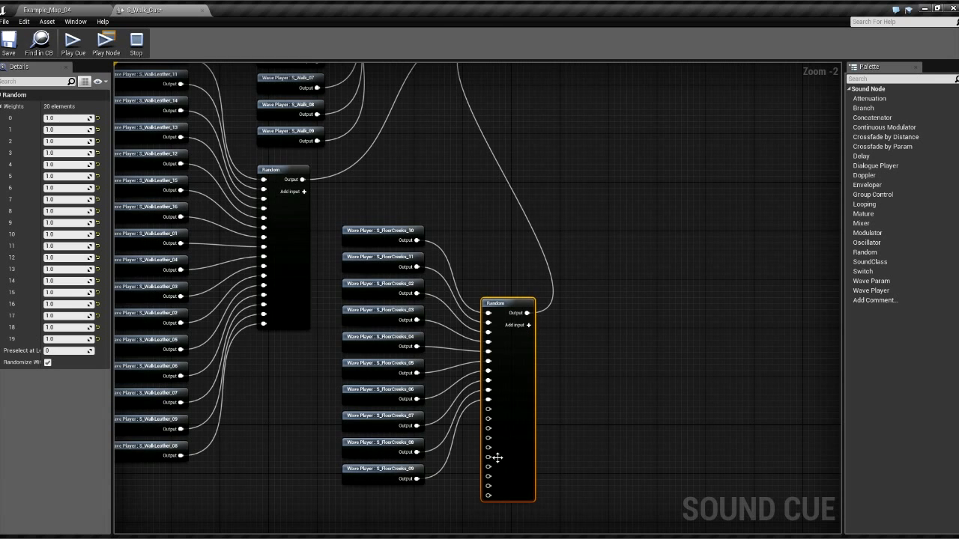
# - Rewire S_FloorCreeks_09, 08, 07, 06 and 05 to every other input of their Random node, working up from the last input
pyautogui.keyDown('alt'); pyautogui.click(413, 479); pyautogui.keyUp('alt')
pyautogui.moveTo(488, 496)
pyautogui.mouseDown()
pyautogui.moveTo(416, 478)
pyautogui.moveTo(488, 487)
pyautogui.mouseUp()
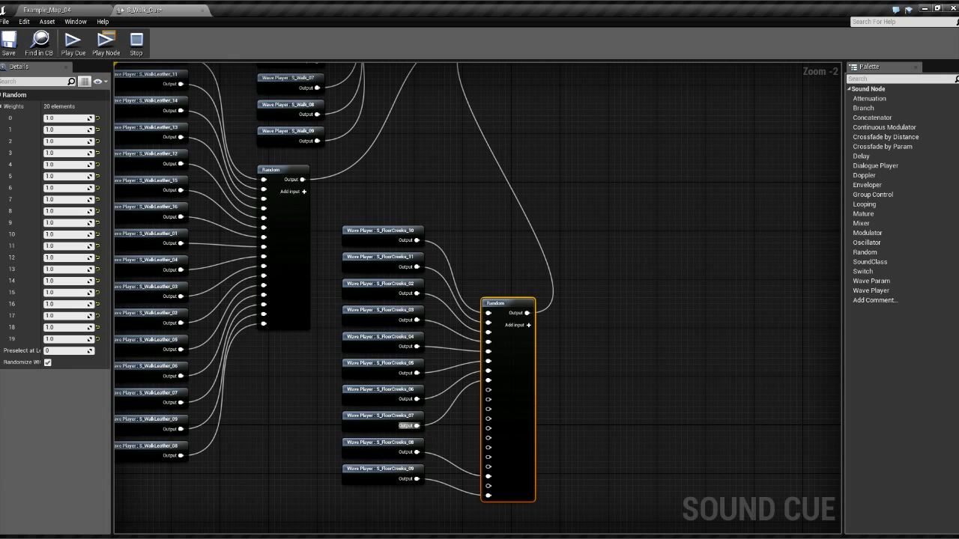
pyautogui.moveTo(419, 427); pyautogui.dragTo(481, 459)
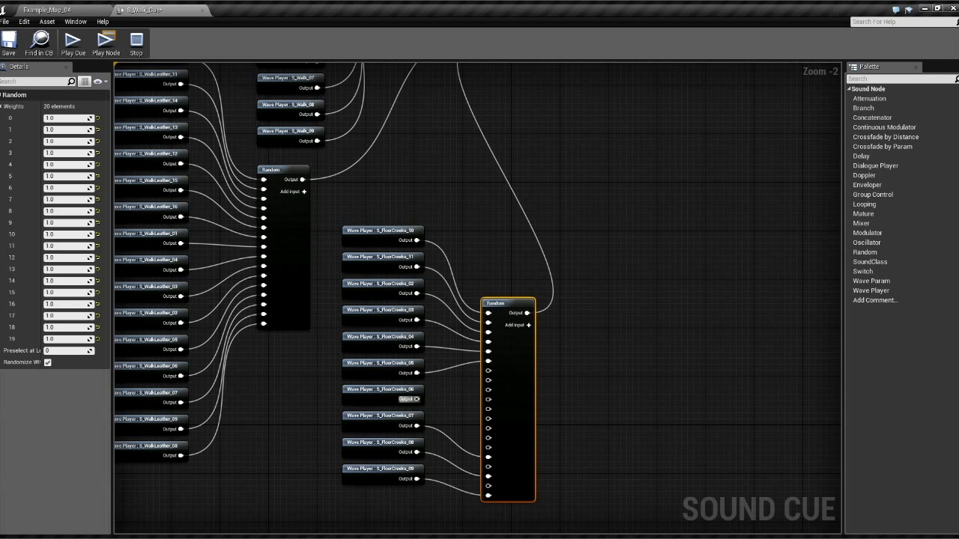
pyautogui.moveTo(418, 400); pyautogui.dragTo(488, 438)
pyautogui.moveTo(416, 373); pyautogui.dragTo(489, 419)
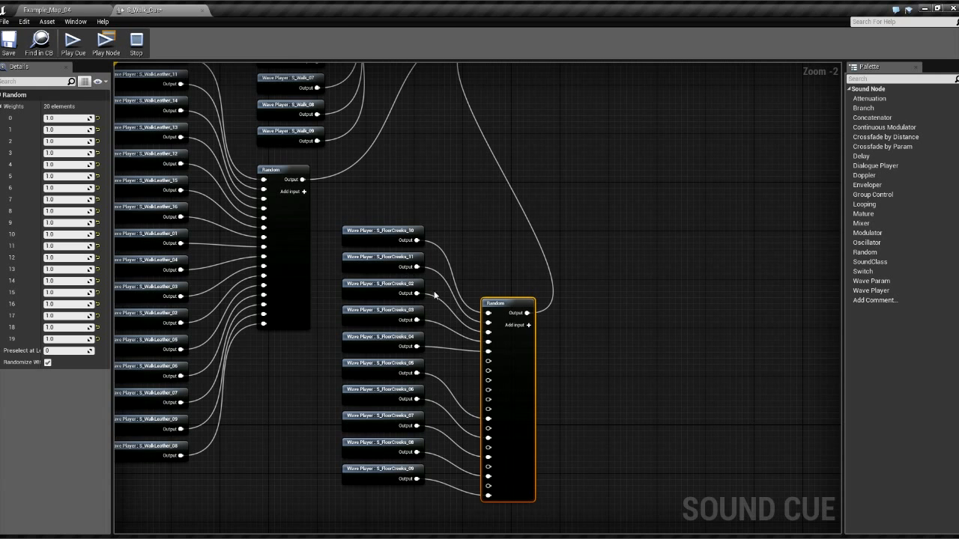
# - Move S_FloorCreeks_04, 03, 02 and 11 to alternating inputs of the Random node and remove the surplus empty input near its top
pyautogui.keyDown('alt'); pyautogui.click(418, 347); pyautogui.keyUp('alt')
pyautogui.moveTo(417, 347); pyautogui.dragTo(488, 399)
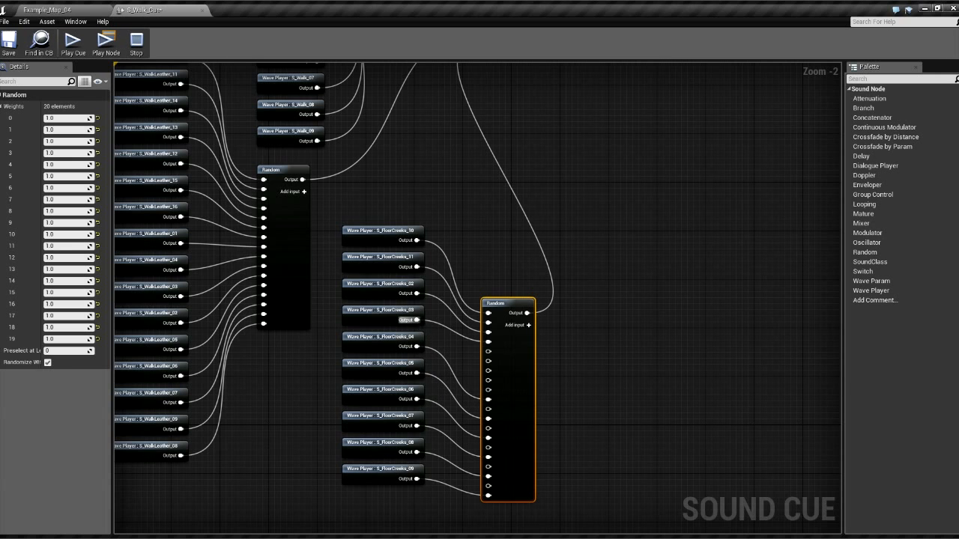
pyautogui.moveTo(418, 321); pyautogui.dragTo(489, 381)
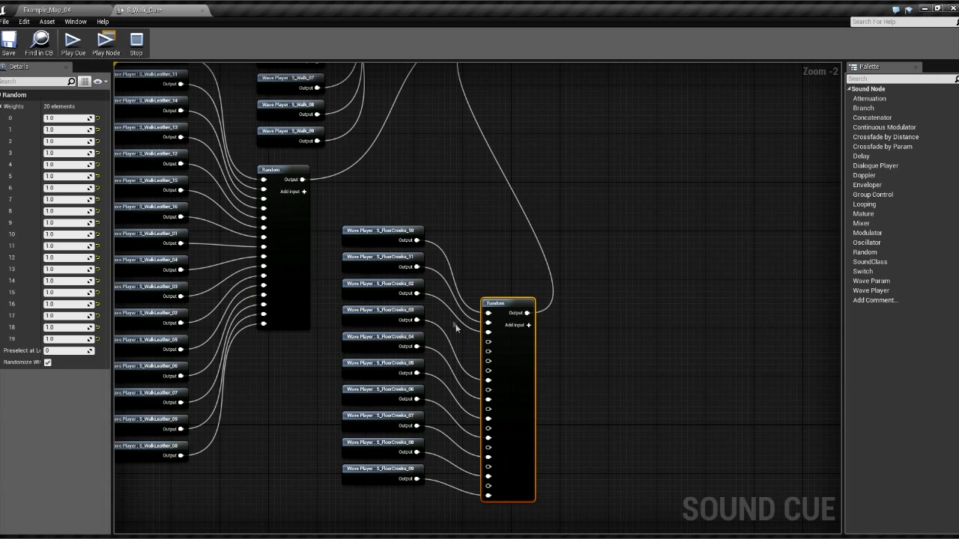
pyautogui.moveTo(417, 294); pyautogui.dragTo(489, 362)
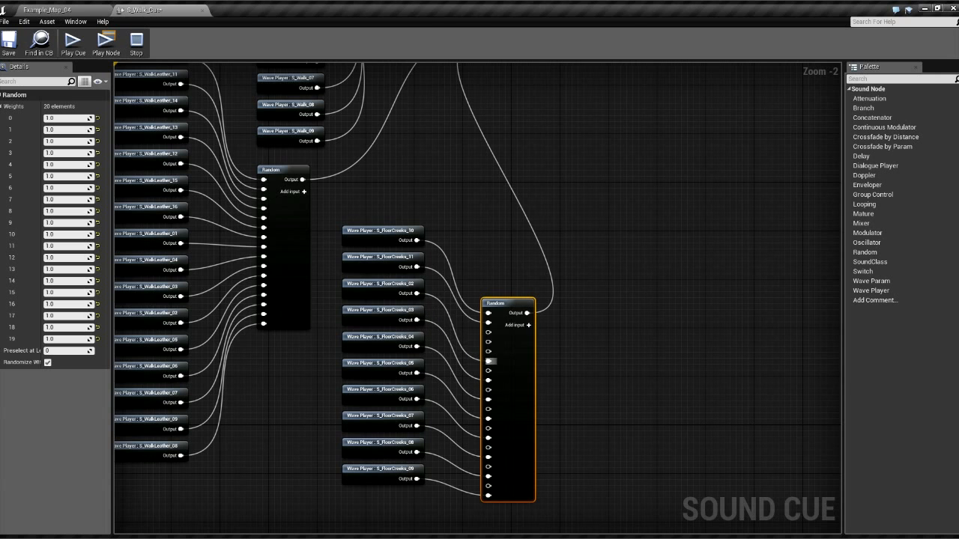
pyautogui.keyDown('alt'); pyautogui.click(417, 267); pyautogui.keyUp('alt')
pyautogui.moveTo(417, 267); pyautogui.dragTo(489, 341)
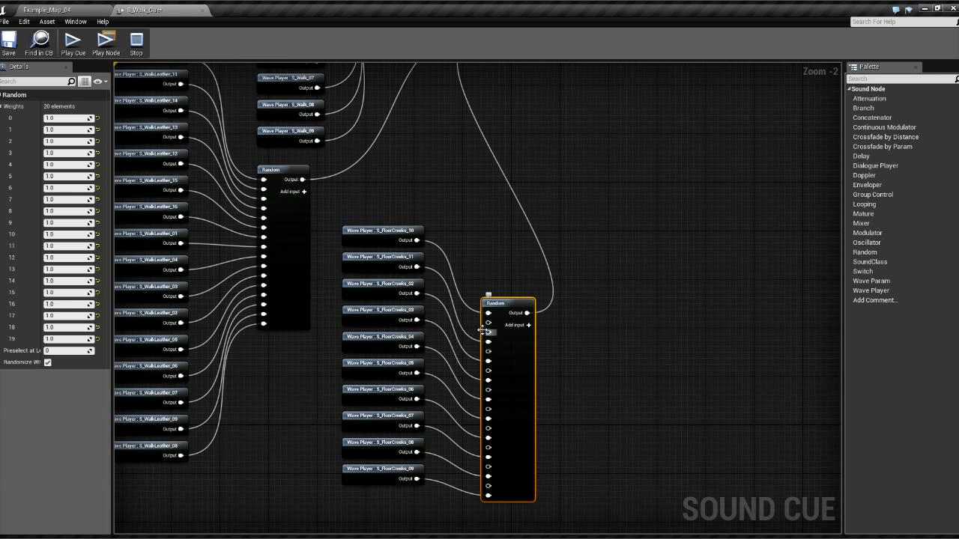
pyautogui.rightClick(489, 323)
pyautogui.click(507, 333)
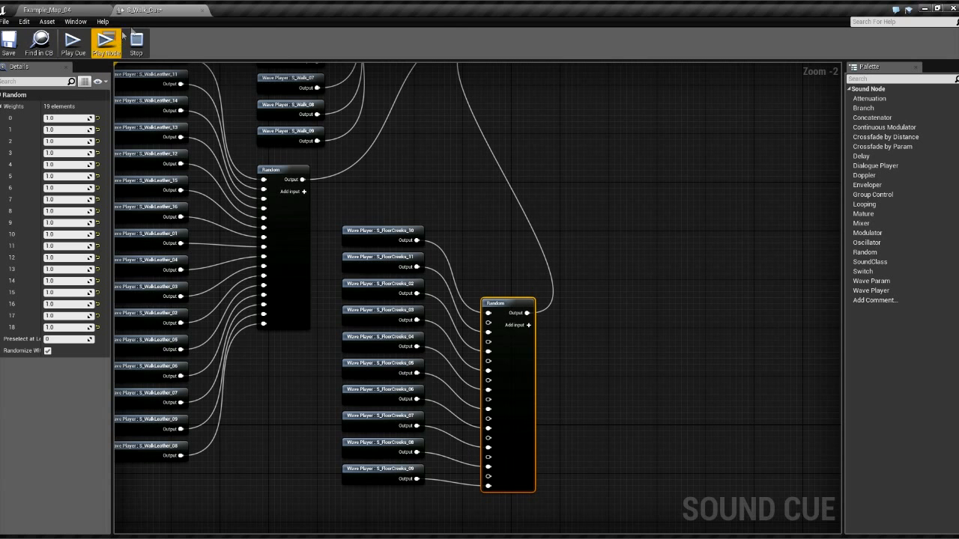
# - Play-test Example_Map_04 to hear the footsteps with the sparser floor creaks, walking around the rooms, and end the session
pyautogui.click(47, 10)
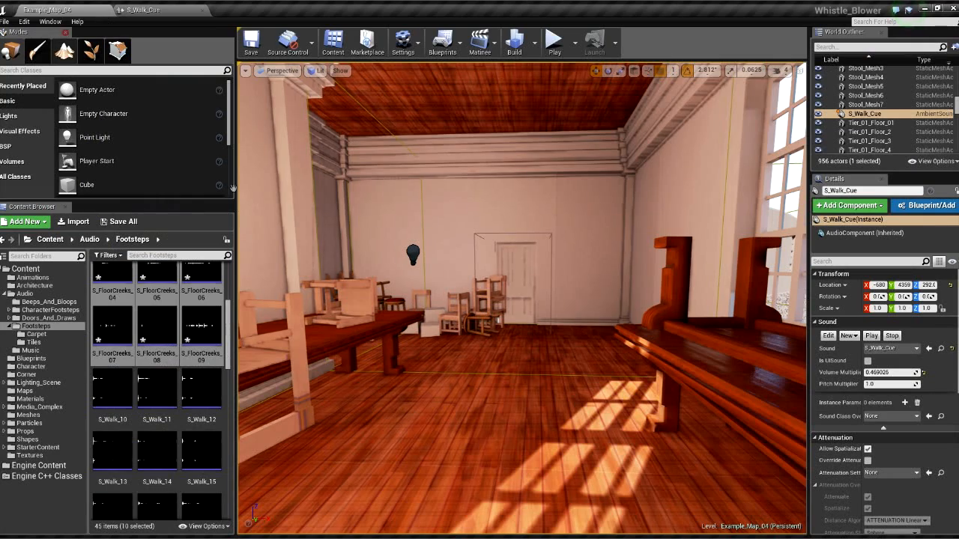
pyautogui.click(554, 44)
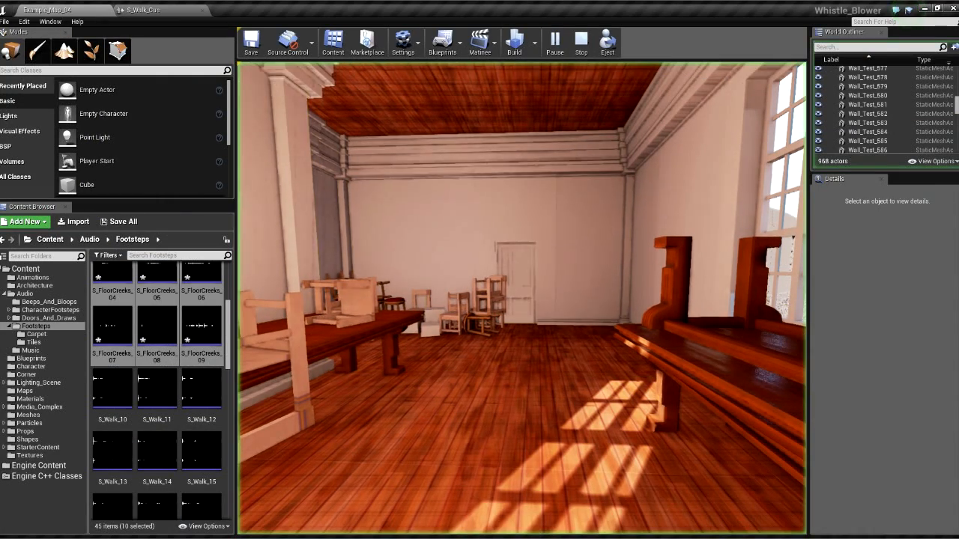
pyautogui.press('w')
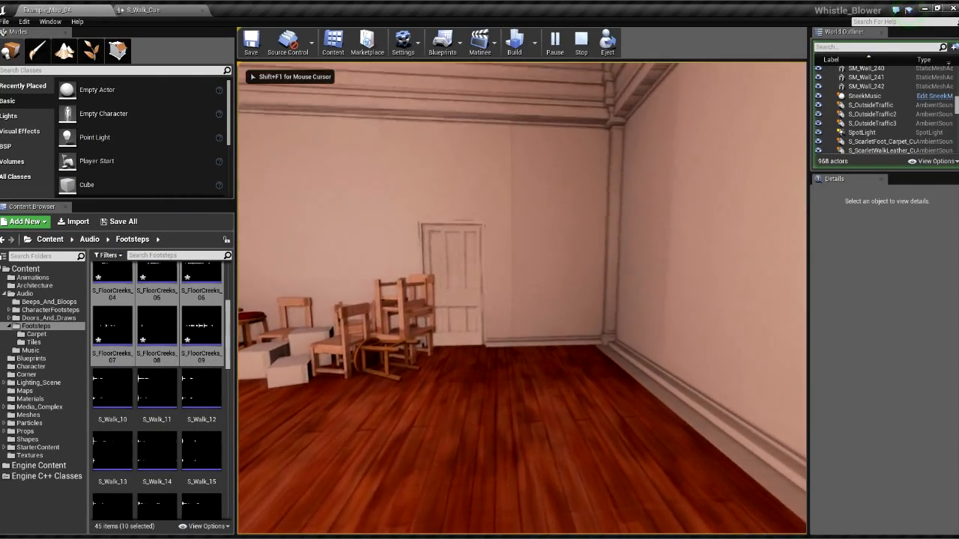
pyautogui.press('w')
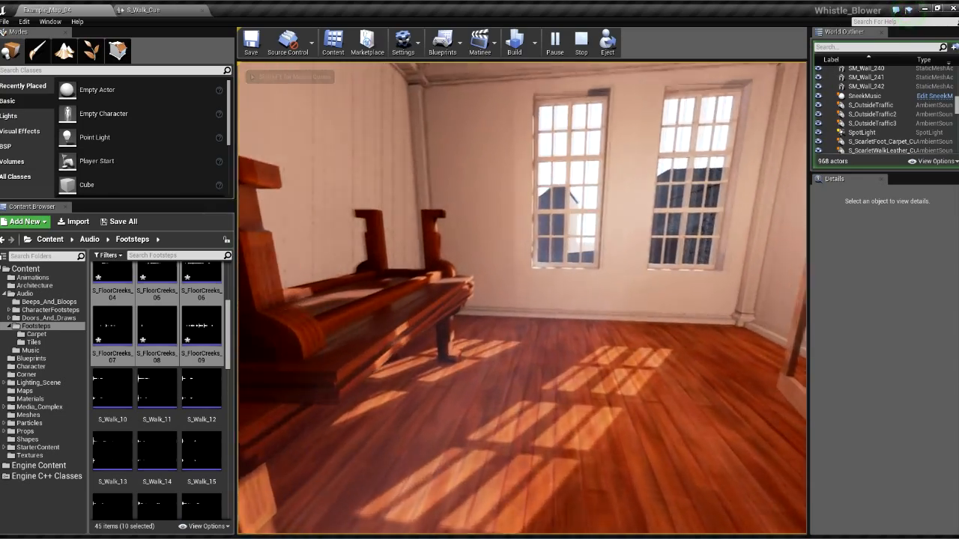
pyautogui.press('w')
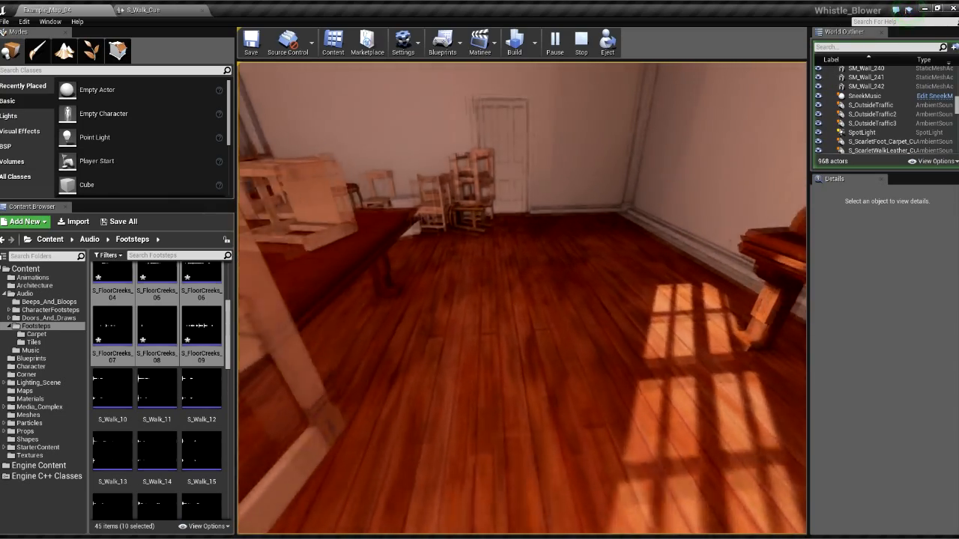
pyautogui.press('w')
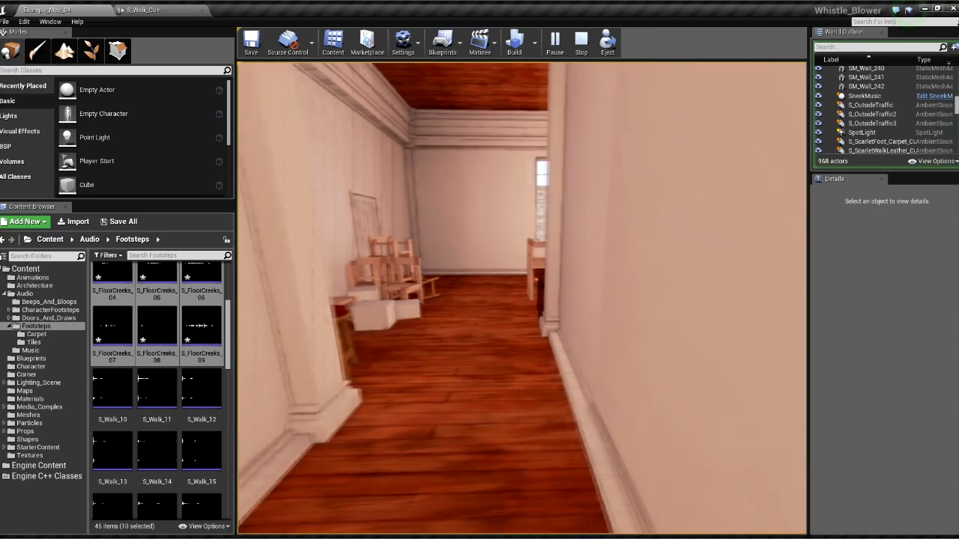
pyautogui.press('w')
pyautogui.press('w')
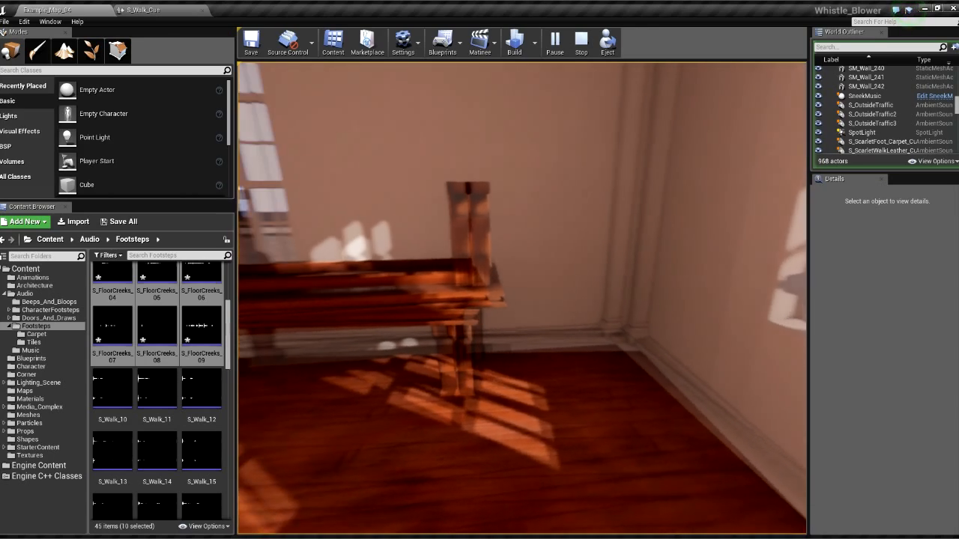
pyautogui.press('Escape')
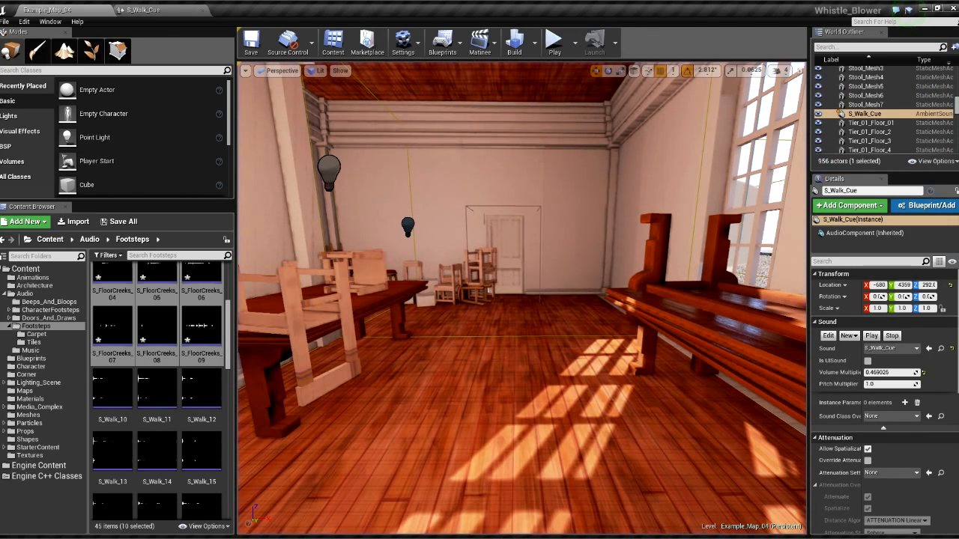
# - Set the third Input Volume of the Mixer in S_Walk_Cue to 0.979838 and save the cue
pyautogui.click(146, 10)
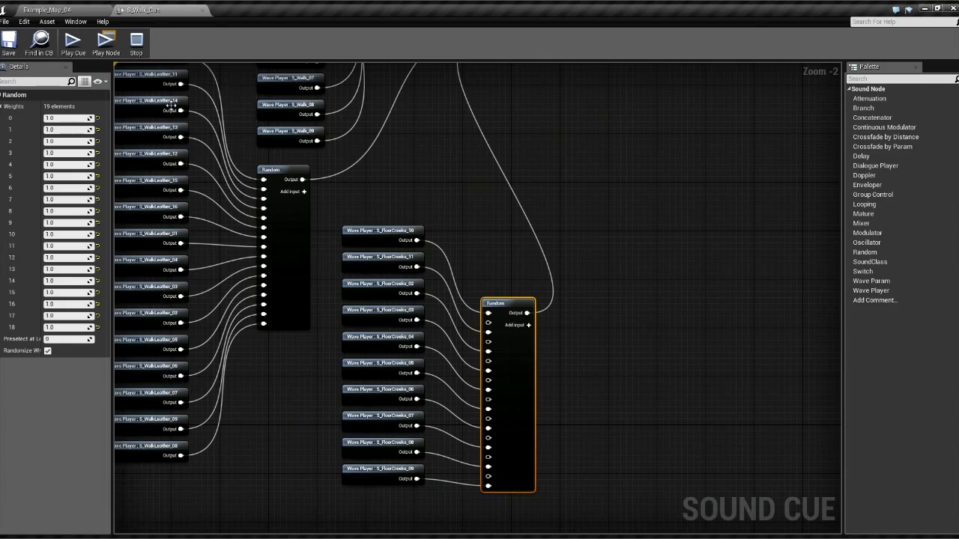
pyautogui.moveTo(484, 209); pyautogui.dragTo(362, 400, button='right')
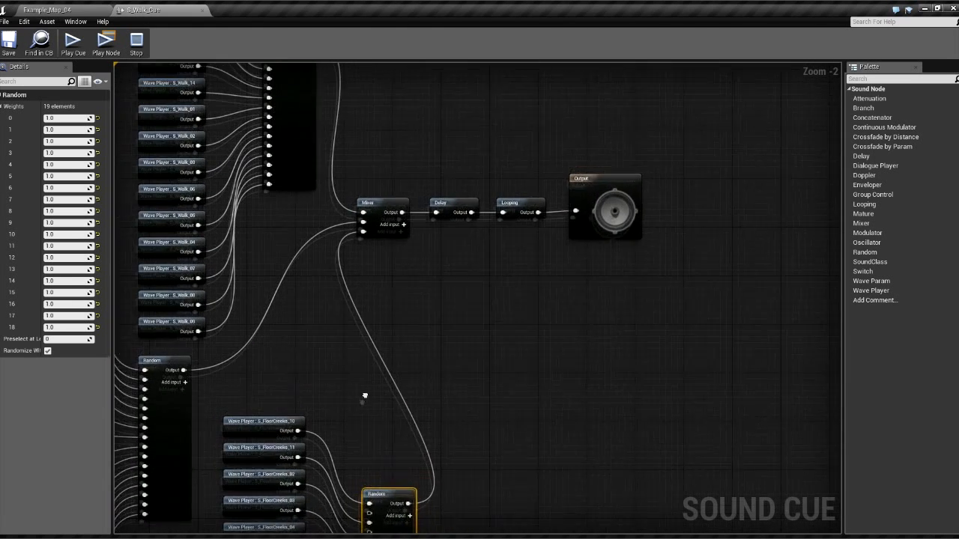
pyautogui.click(375, 228)
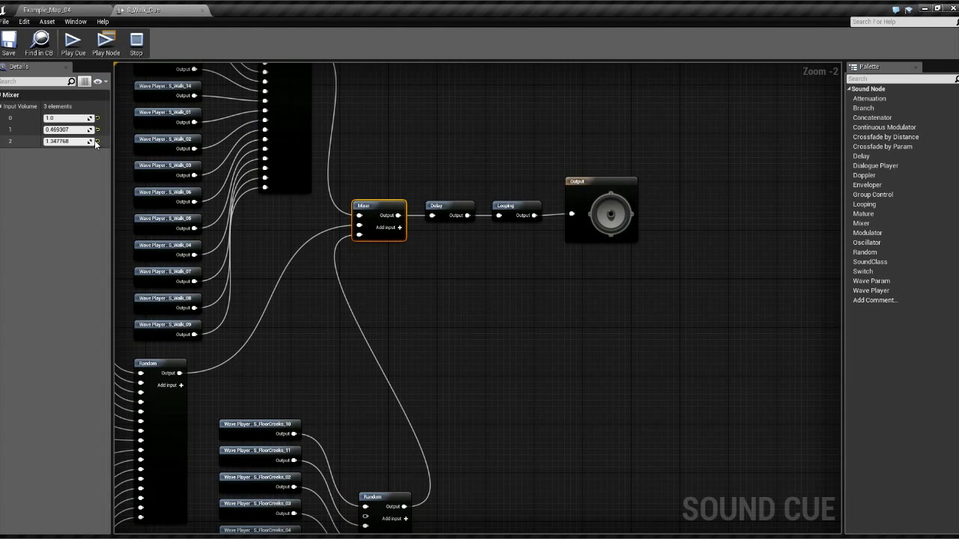
pyautogui.moveTo(89, 141); pyautogui.dragTo(71, 141)
pyautogui.click(9, 42)
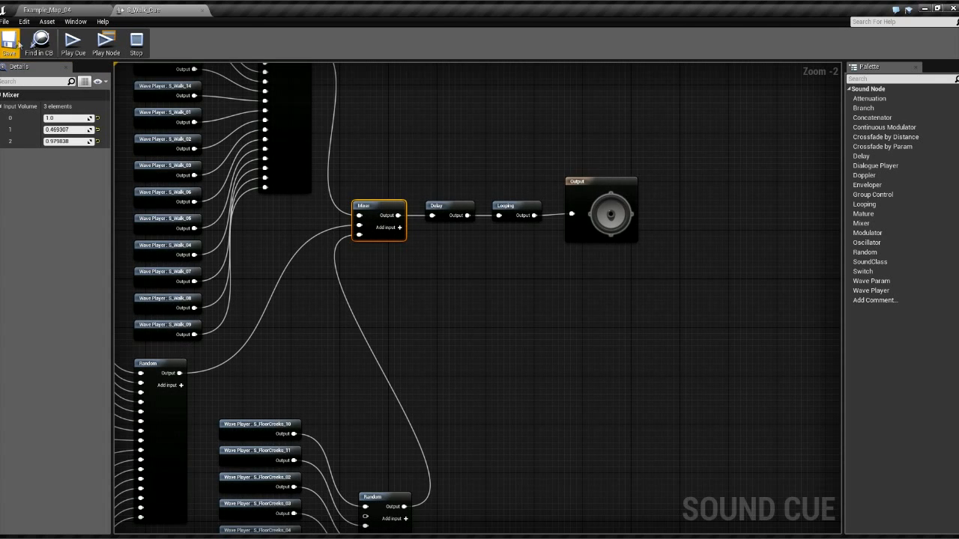
pyautogui.click(73, 44)
# - Play-test Example_Map_04 full screen, walking through the white door into the next room to listen to the footsteps, and end the session
pyautogui.click(73, 11)
pyautogui.moveTo(489, 292); pyautogui.dragTo(528, 221, button='right')
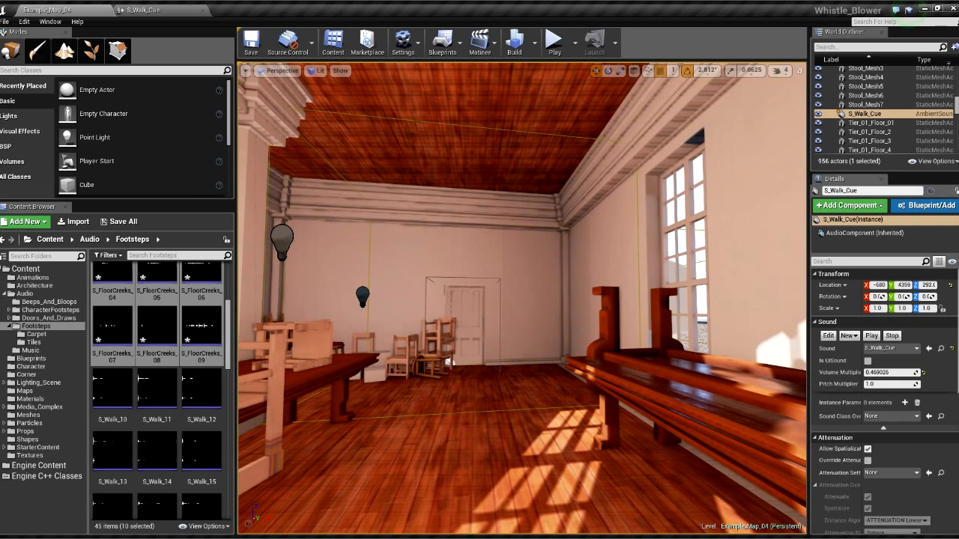
pyautogui.moveTo(528, 150); pyautogui.dragTo(503, 186, button='right')
pyautogui.press('s')
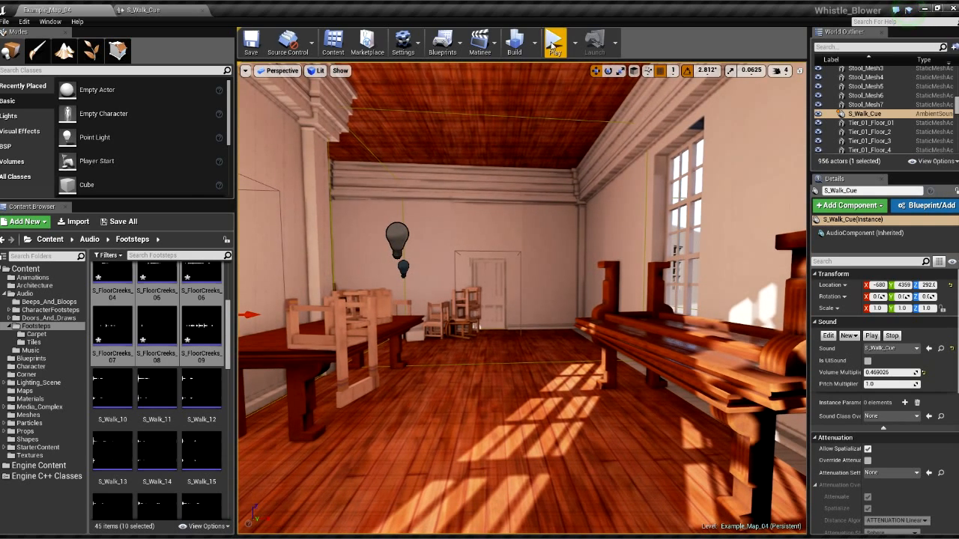
pyautogui.click(553, 43)
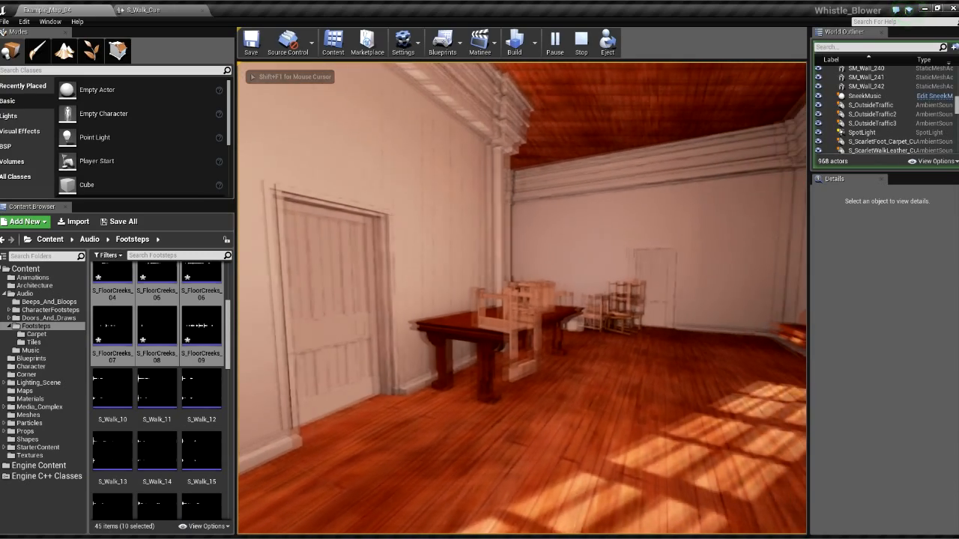
pyautogui.press('F11')
pyautogui.press('w')
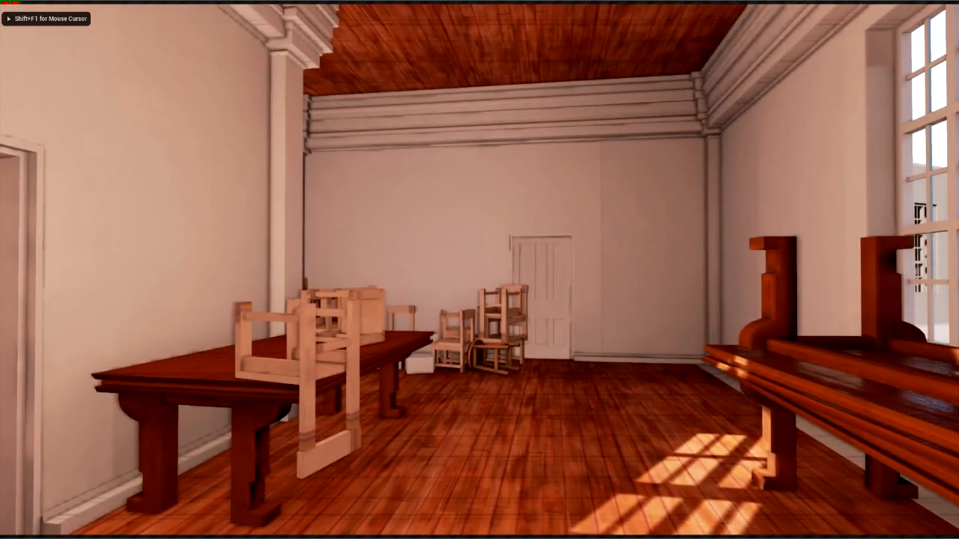
pyautogui.press('w')
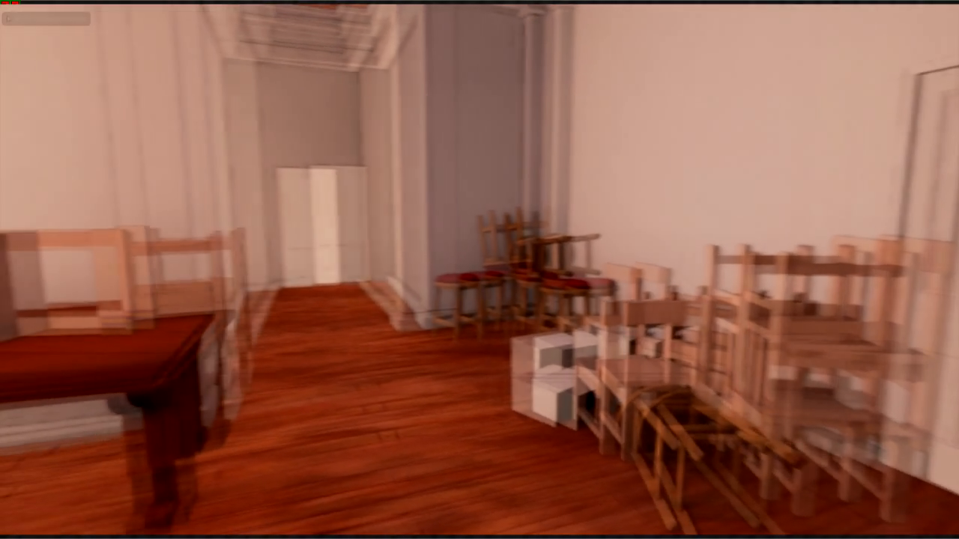
pyautogui.press('w')
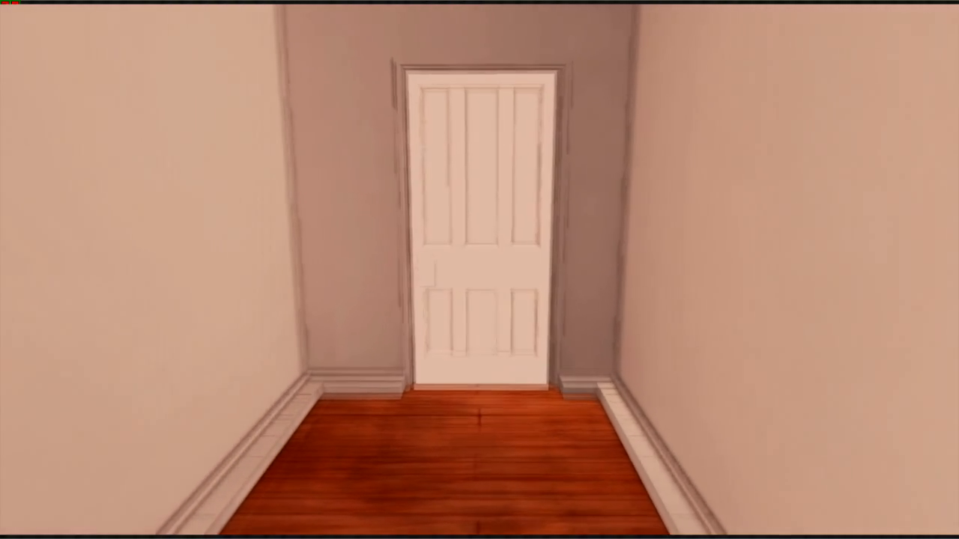
pyautogui.press('w')
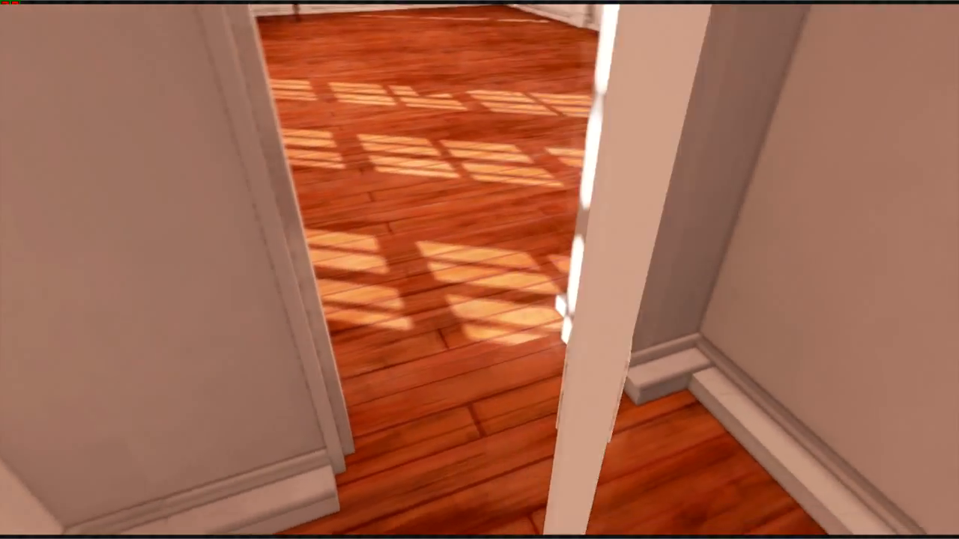
pyautogui.press('w')
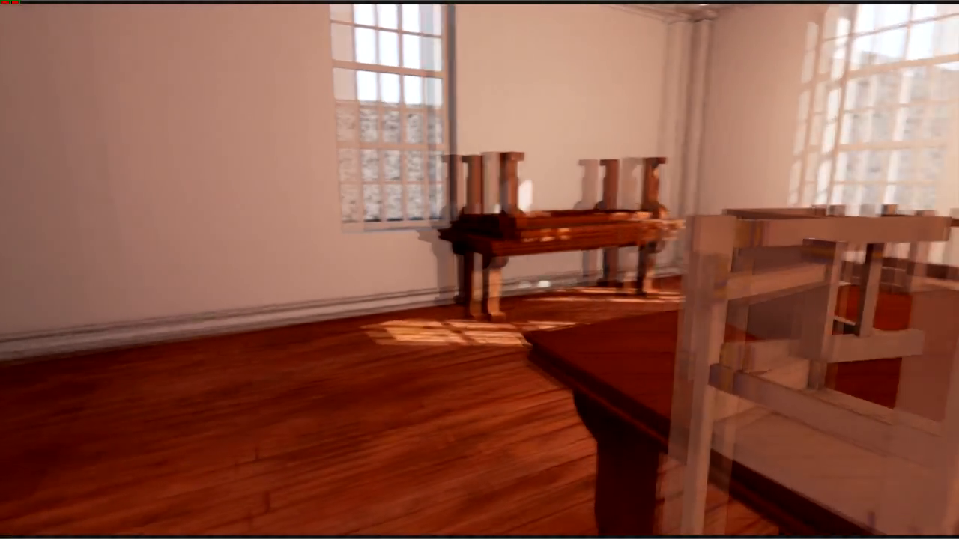
pyautogui.press('w')
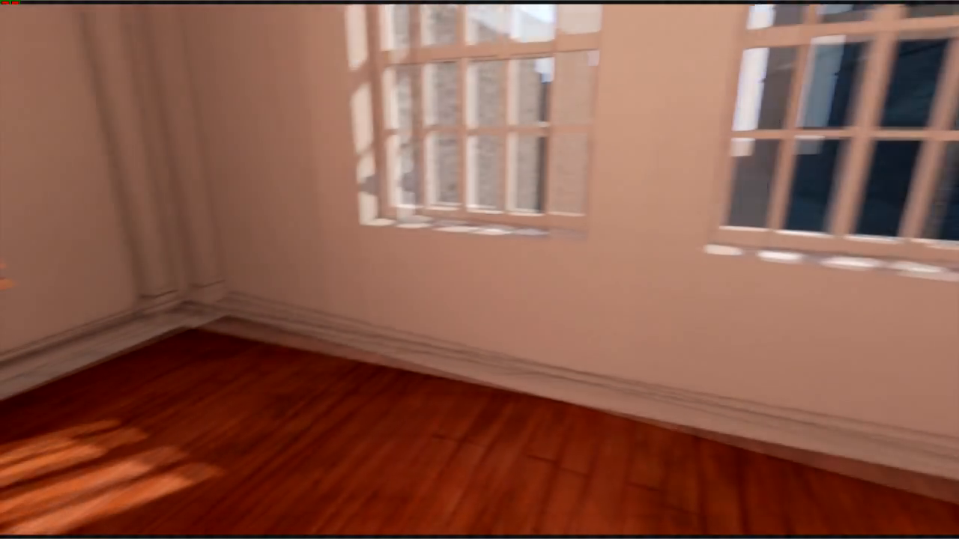
pyautogui.press('Escape')
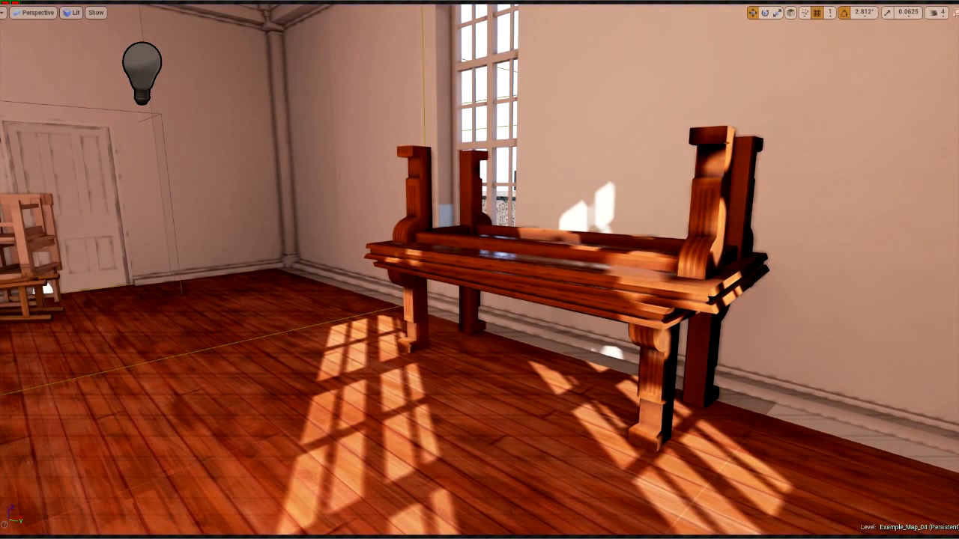
# - Select the S_OutsideTraffic ambient sound outside the building and enable its Auto Activate option
pyautogui.moveTo(479, 270); pyautogui.dragTo(757, 240, button='right')
pyautogui.press('w')
pyautogui.click(475, 229)
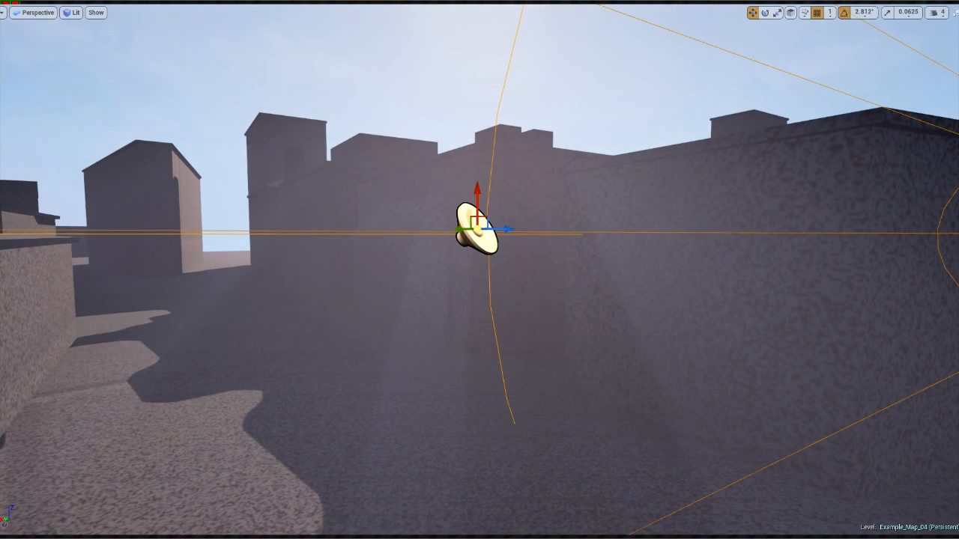
pyautogui.moveTo(474, 228); pyautogui.dragTo(674, 258, button='right')
pyautogui.press('F11')
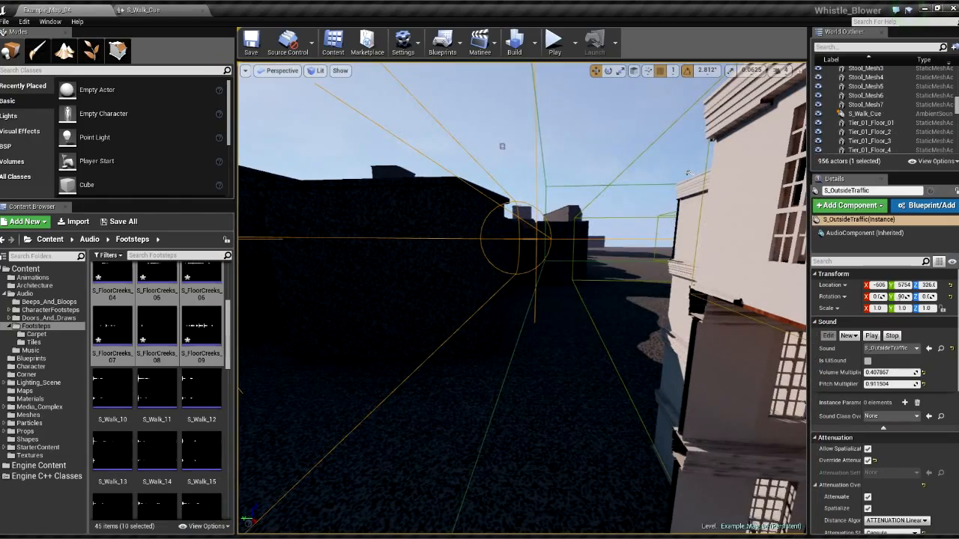
pyautogui.scroll(-10, 892, 490)
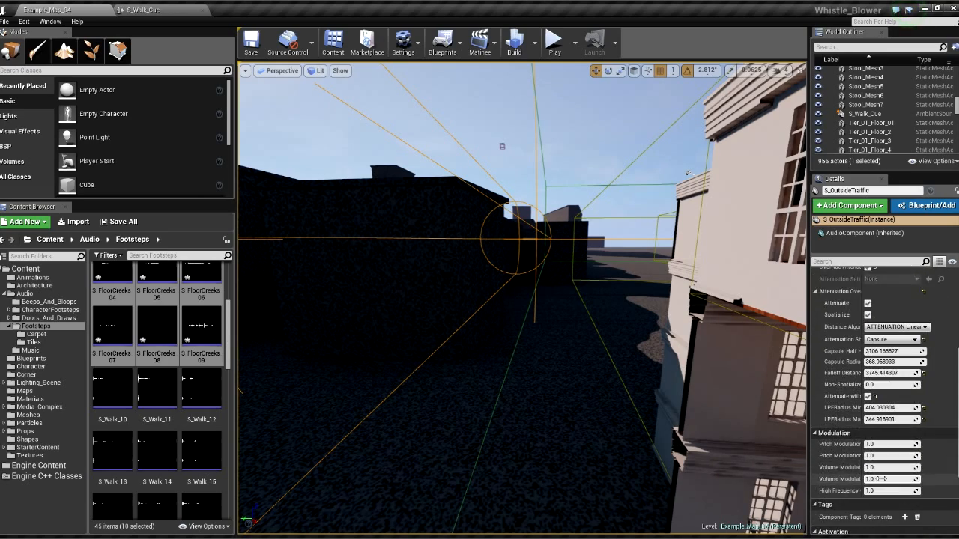
pyautogui.click(868, 425)
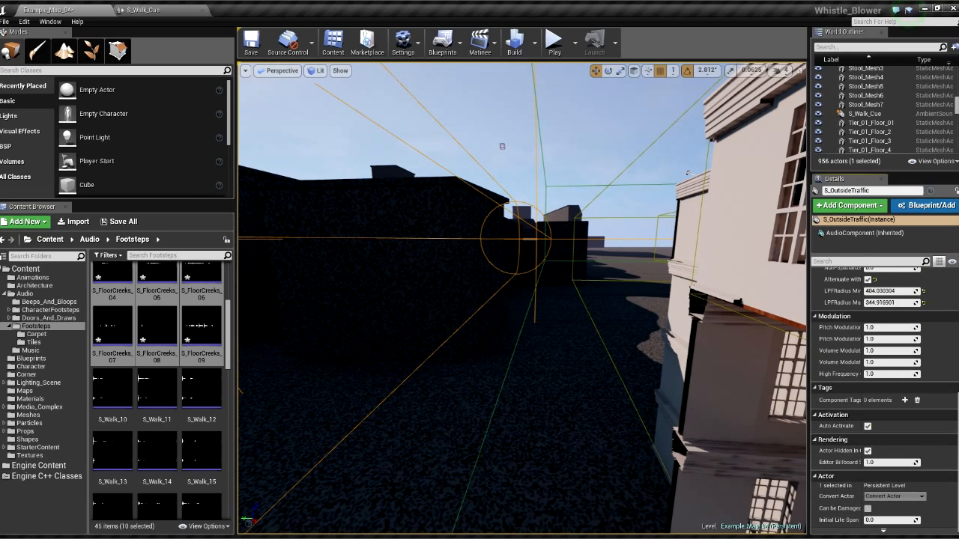
# - Select the S_OutsideTraffic2 ambient sound farther along the street and enable its Auto Activate option
pyautogui.moveTo(688, 173); pyautogui.dragTo(794, 171, button='right')
pyautogui.press('w')
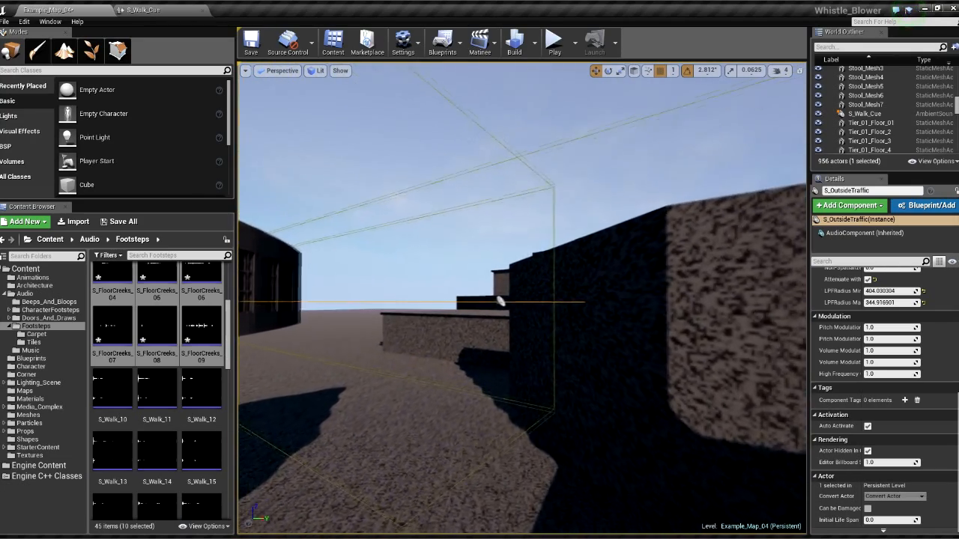
pyautogui.click(560, 235)
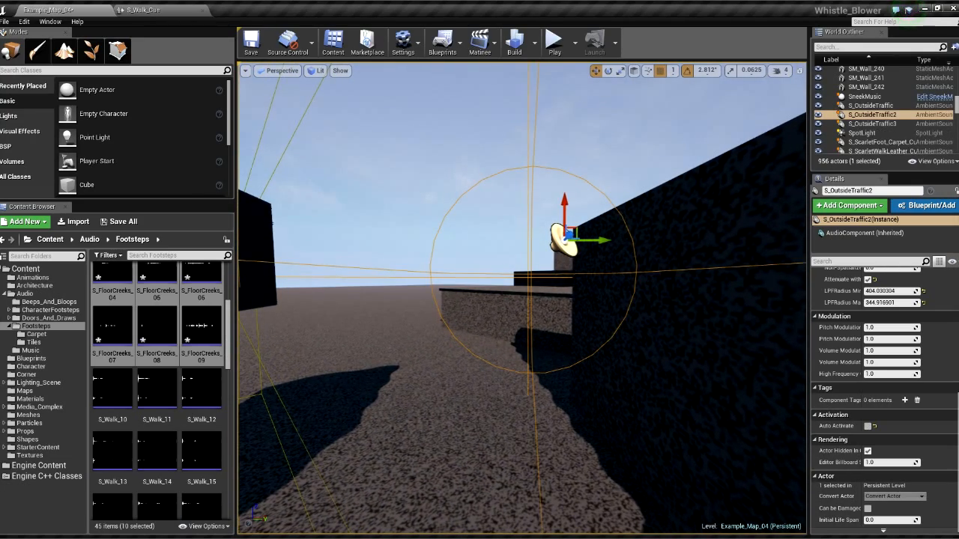
pyautogui.click(866, 427)
# - Return the level view to the inside of the building and look around the furnished room
pyautogui.moveTo(704, 359); pyautogui.dragTo(419, 329, button='right')
pyautogui.press('w')
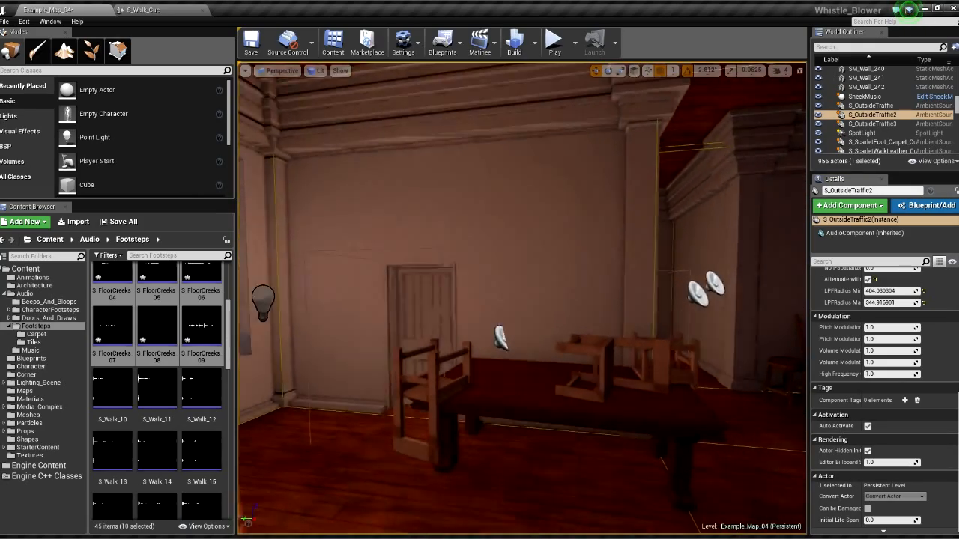
pyautogui.moveTo(521, 298); pyautogui.dragTo(379, 307, button='right')
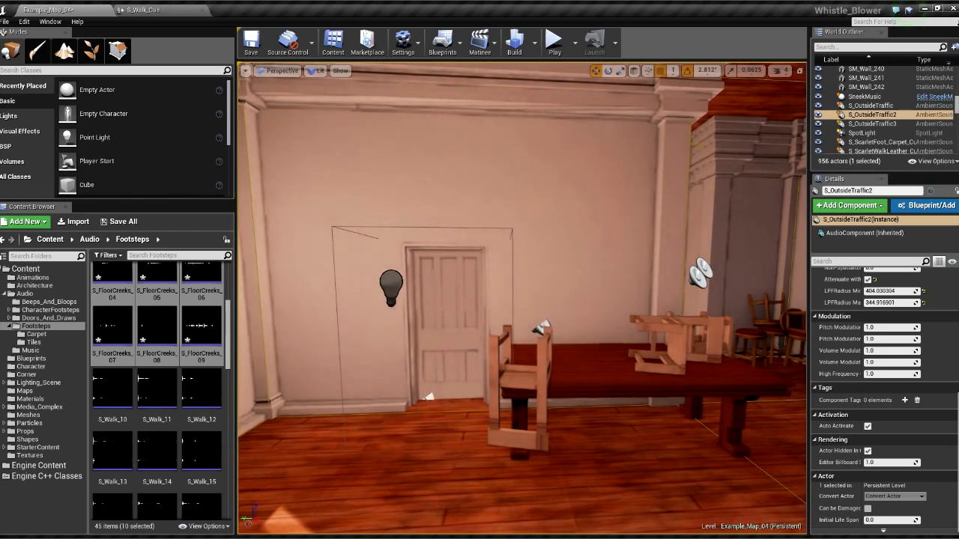
pyautogui.press('w')
pyautogui.moveTo(522, 299); pyautogui.dragTo(327, 318, button='right')
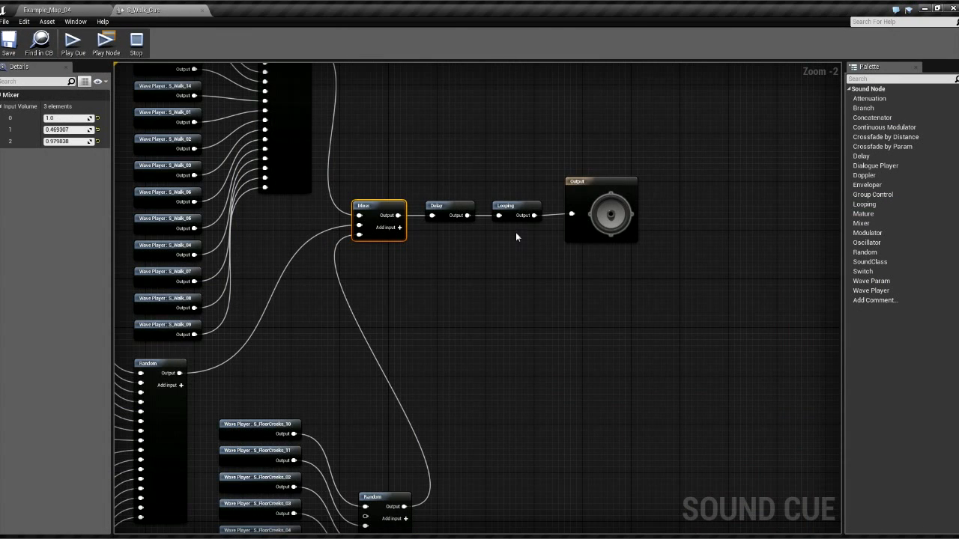
# - Review the whole node layout of S_Walk_Cue up to its Output, and return to the room in Example_Map_04
pyautogui.scroll(-2, 515, 232)
pyautogui.moveTo(495, 259); pyautogui.dragTo(542, 252, button='right')
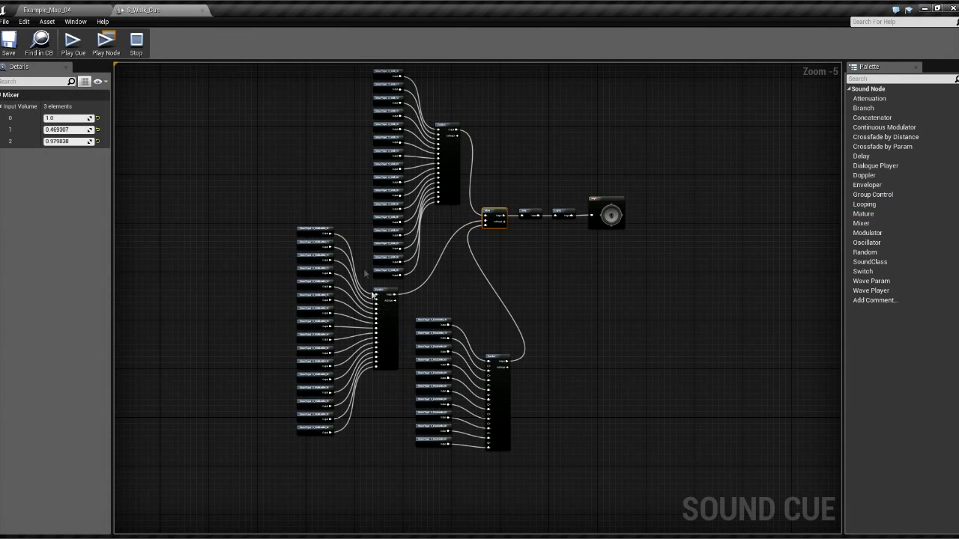
pyautogui.scroll(4, 478, 219)
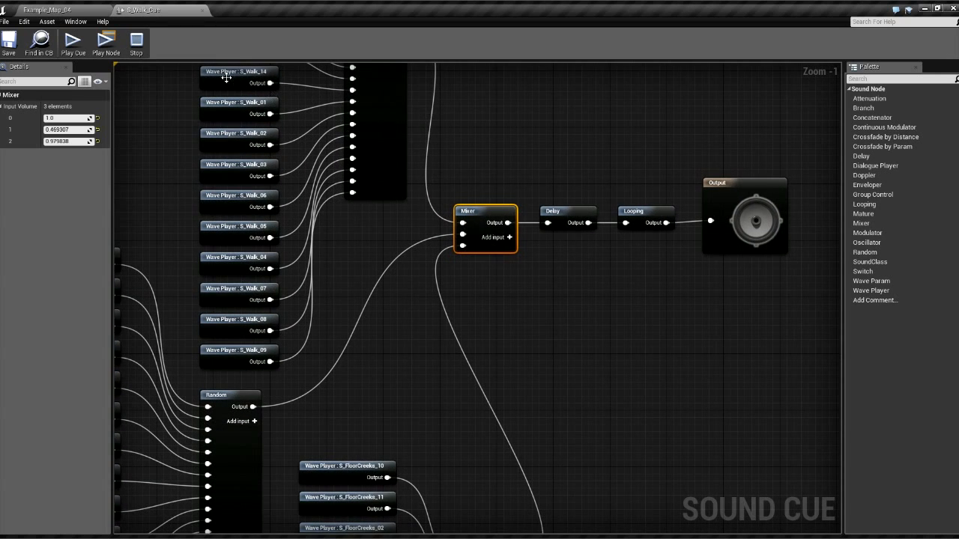
pyautogui.click(95, 15)
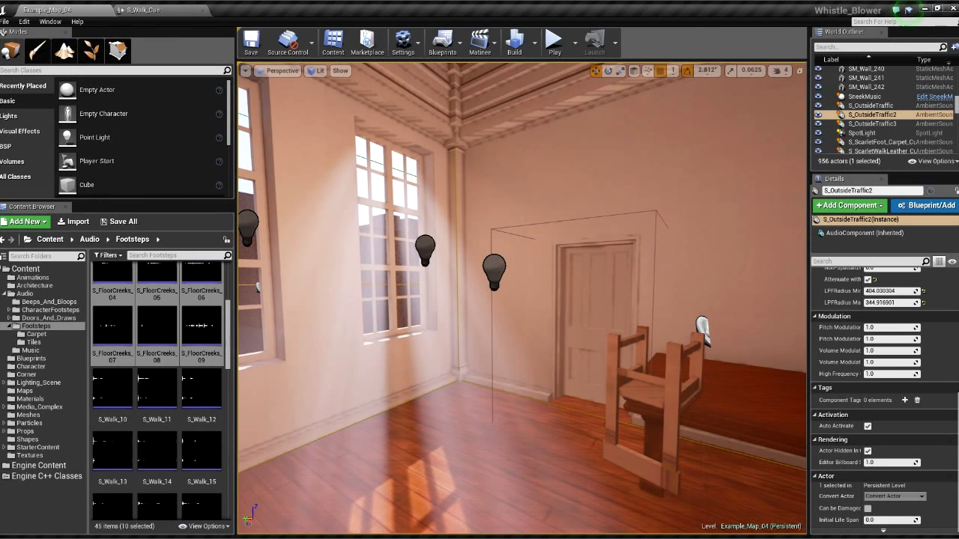
pyautogui.moveTo(522, 298); pyautogui.dragTo(666, 298, button='right')
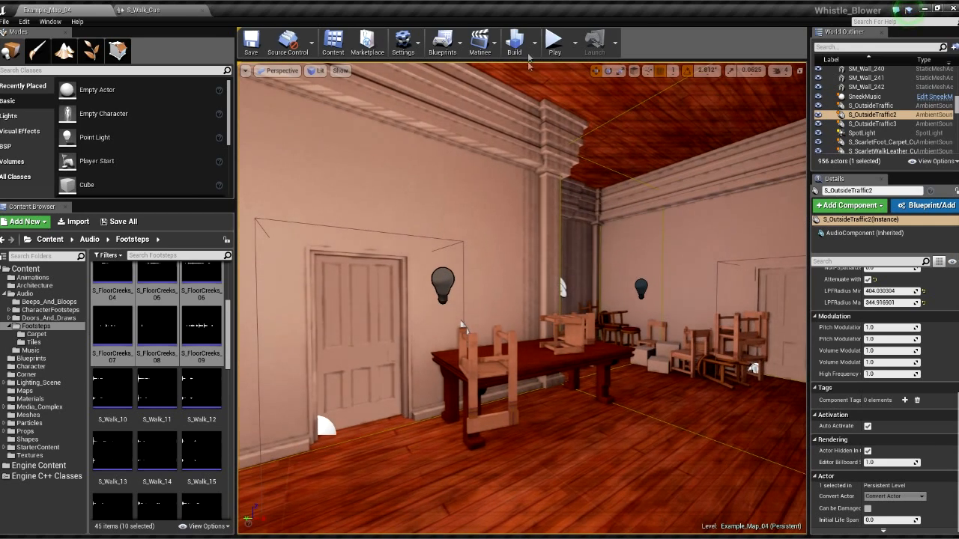
# - Play the level in full screen and walk across the furnished room and through the door into the adjoining room to test the footstep sounds
pyautogui.click(552, 44)
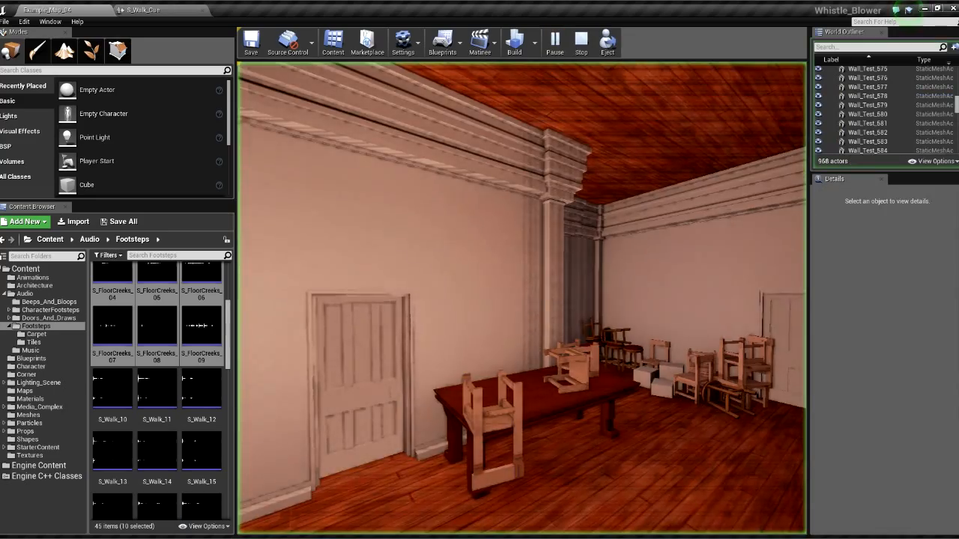
pyautogui.press('F11')
pyautogui.click(553, 44)
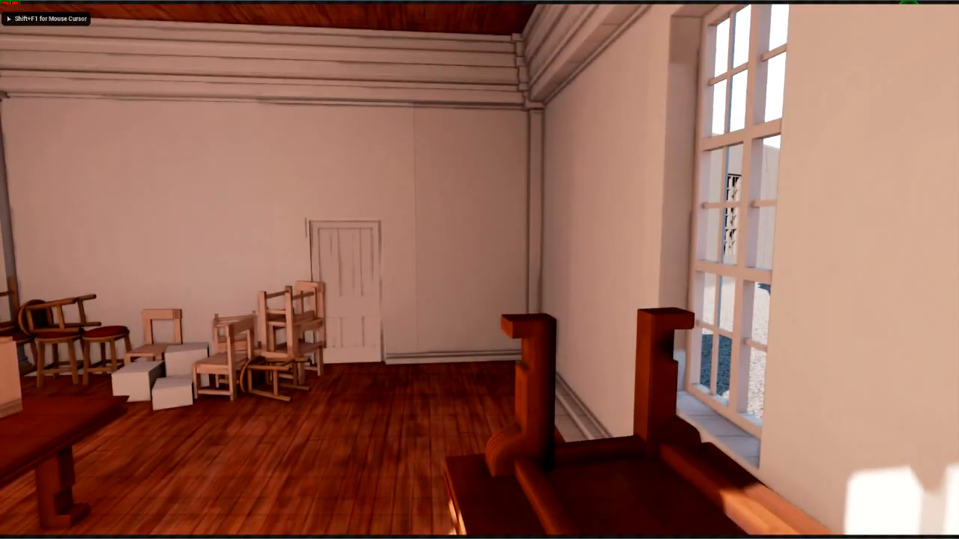
pyautogui.press('w')
pyautogui.press('w')
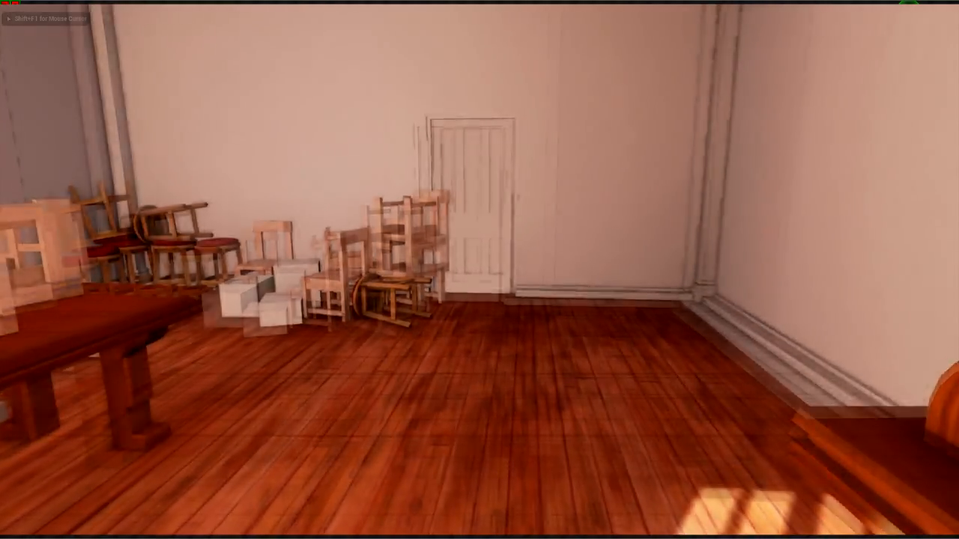
pyautogui.press('w')
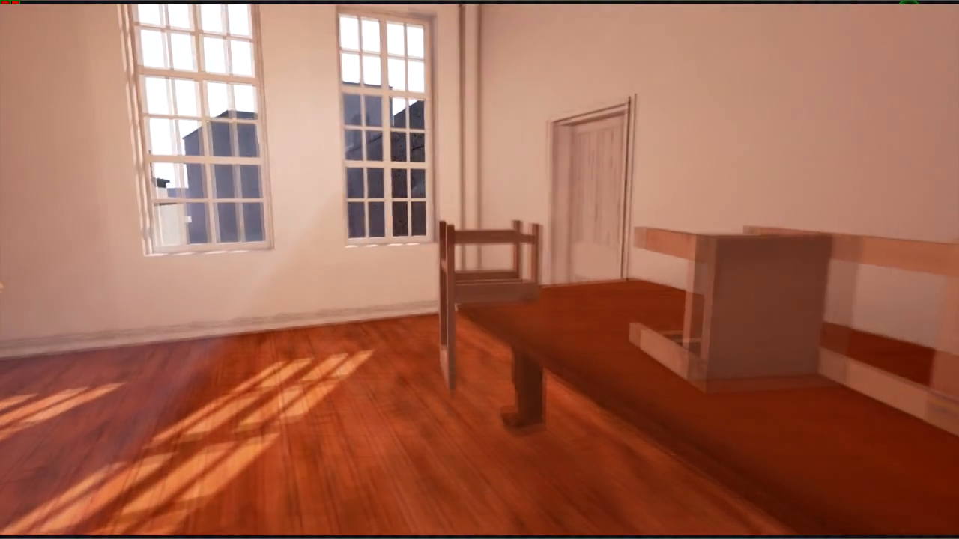
pyautogui.press('w')
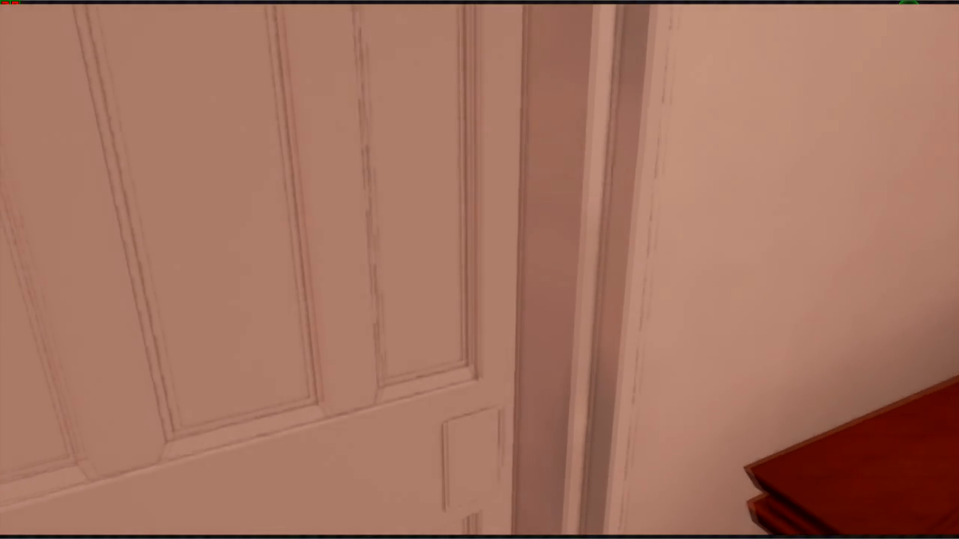
pyautogui.press('w')
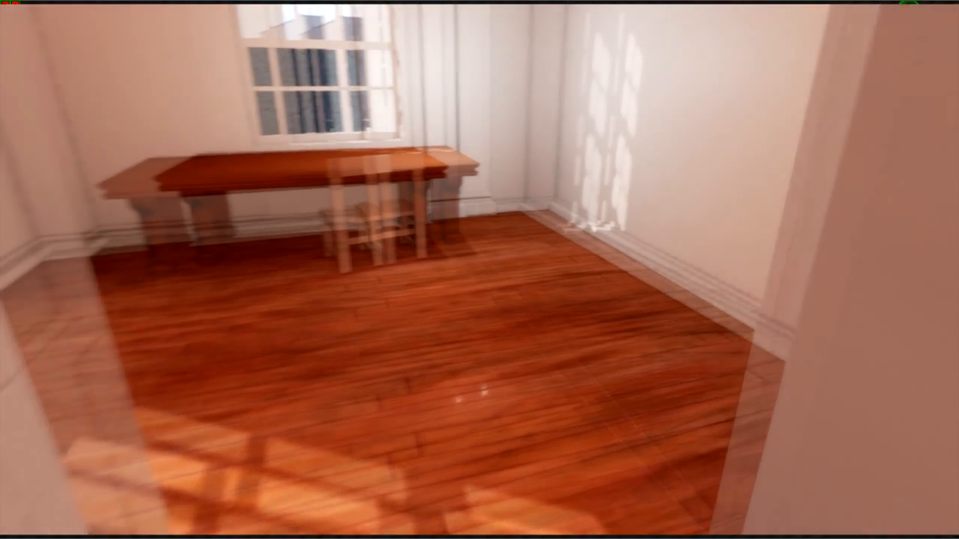